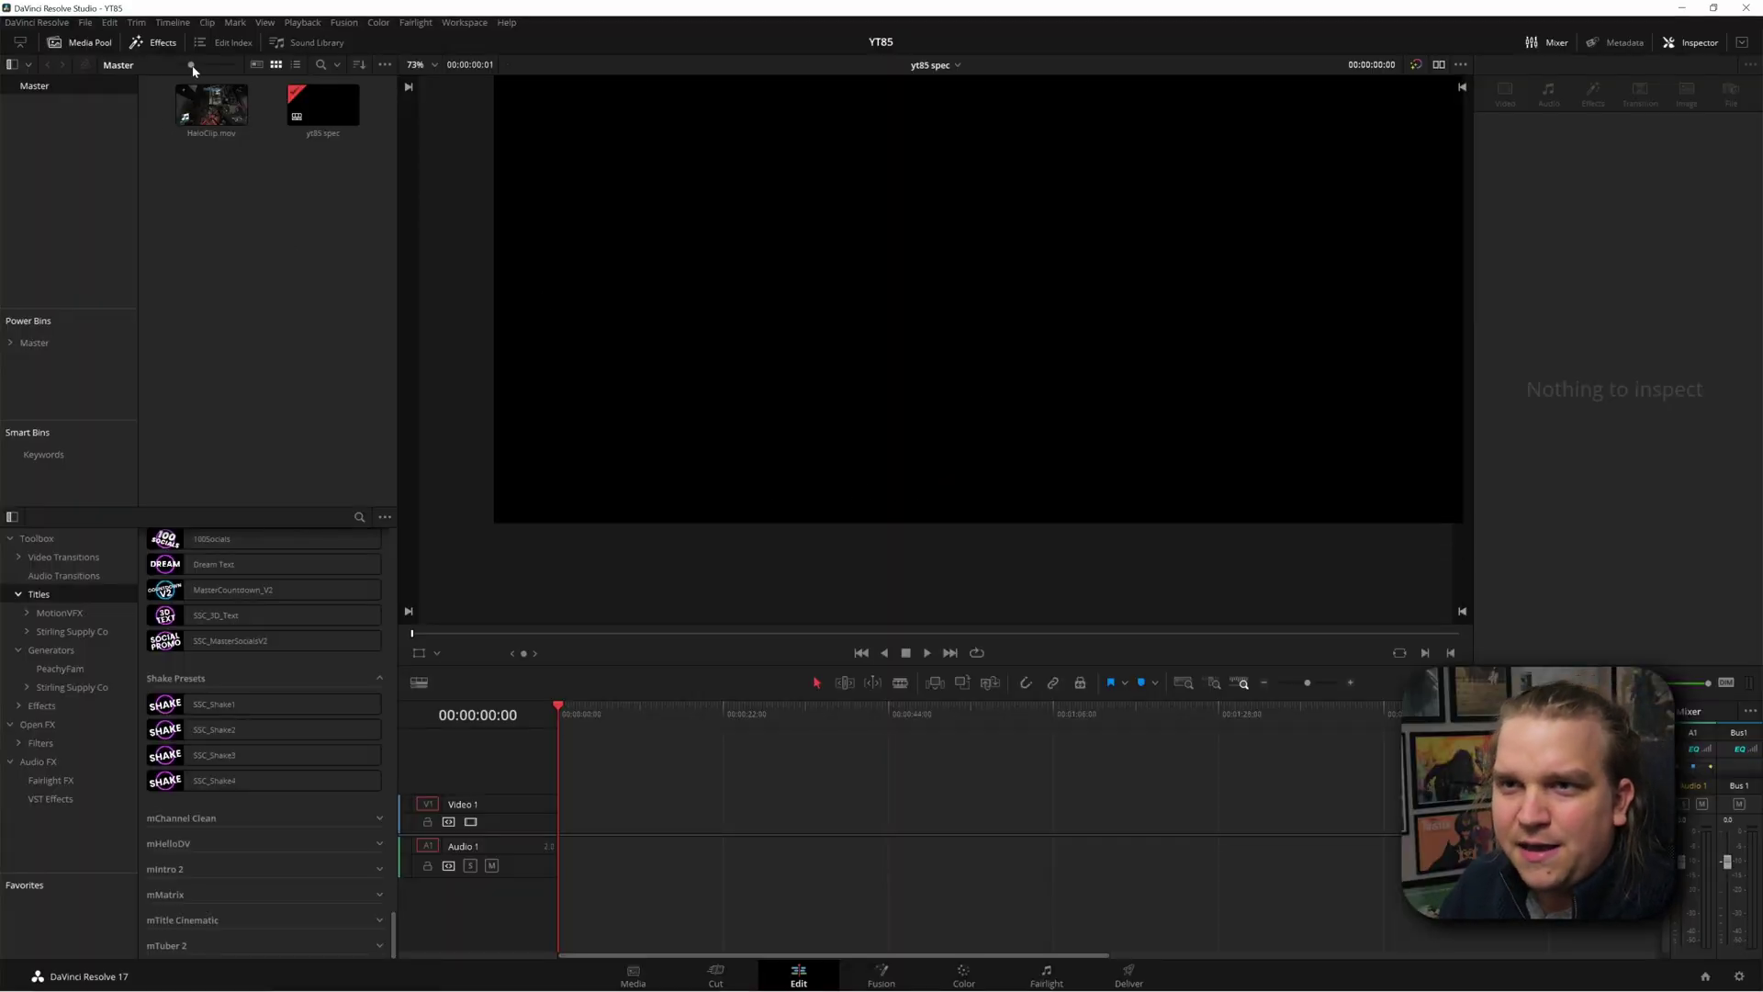
Step: Preview HaloClip.mov from the media pool by scrubbing forward and playing it in the source viewer
click(212, 97)
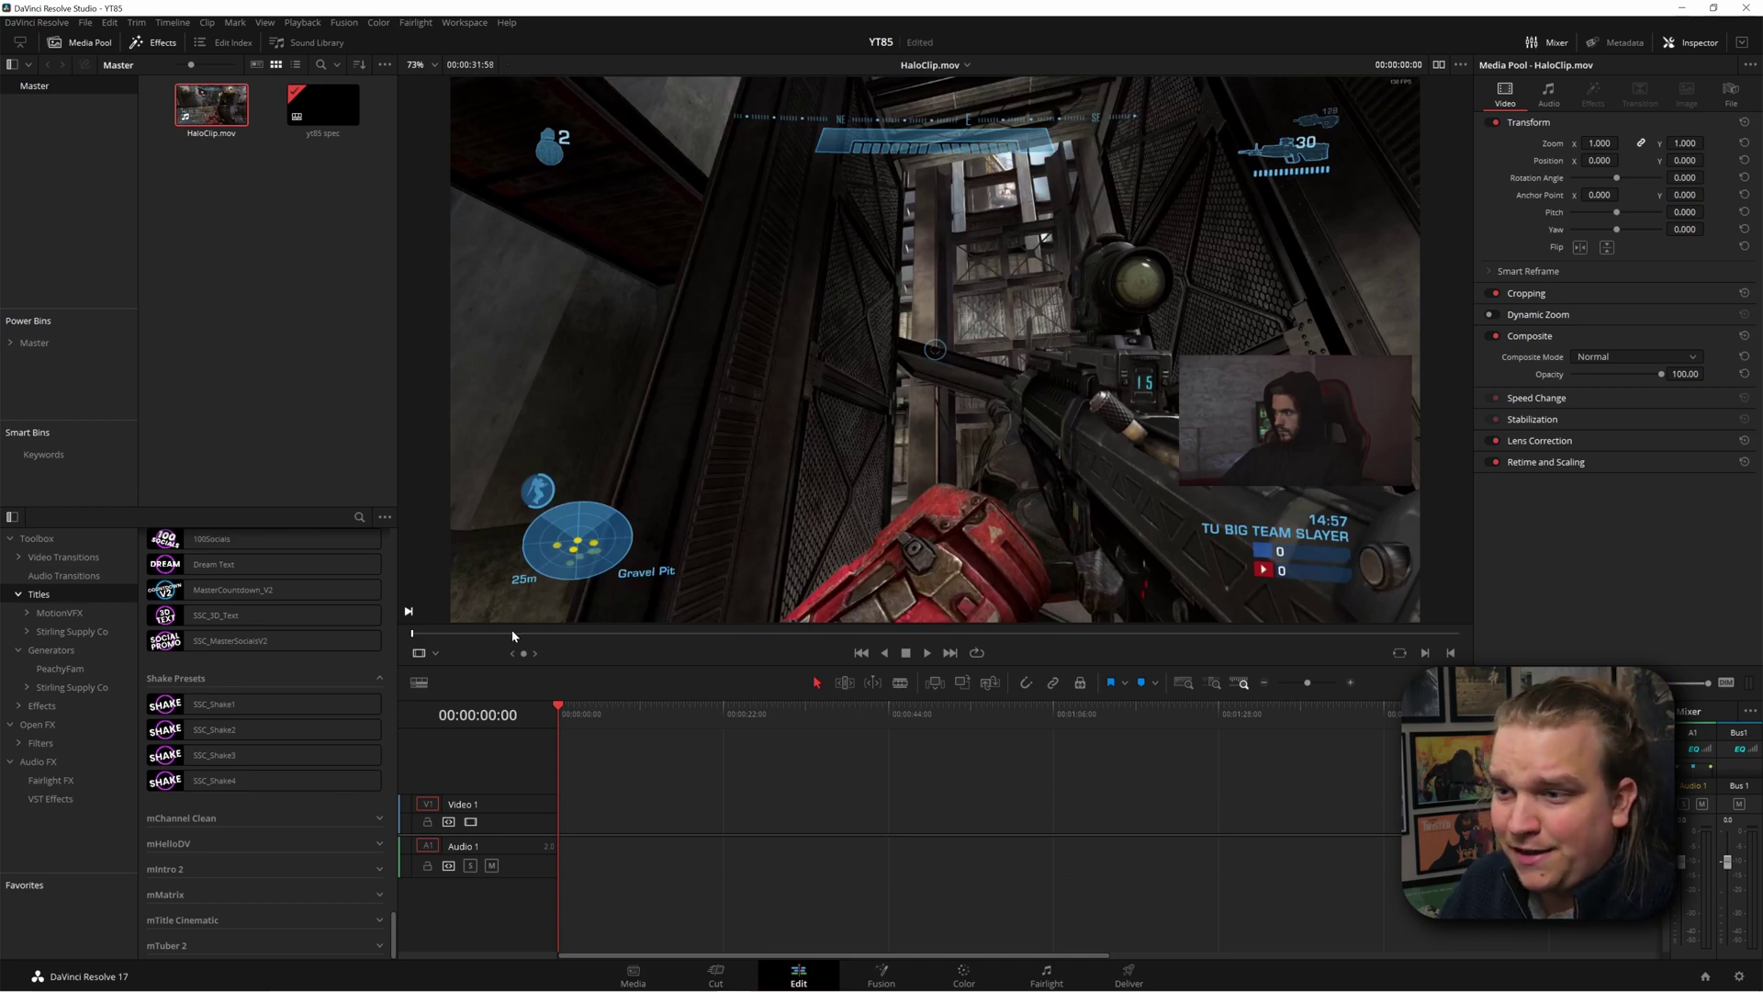
drag(413, 633, 753, 635)
key(space)
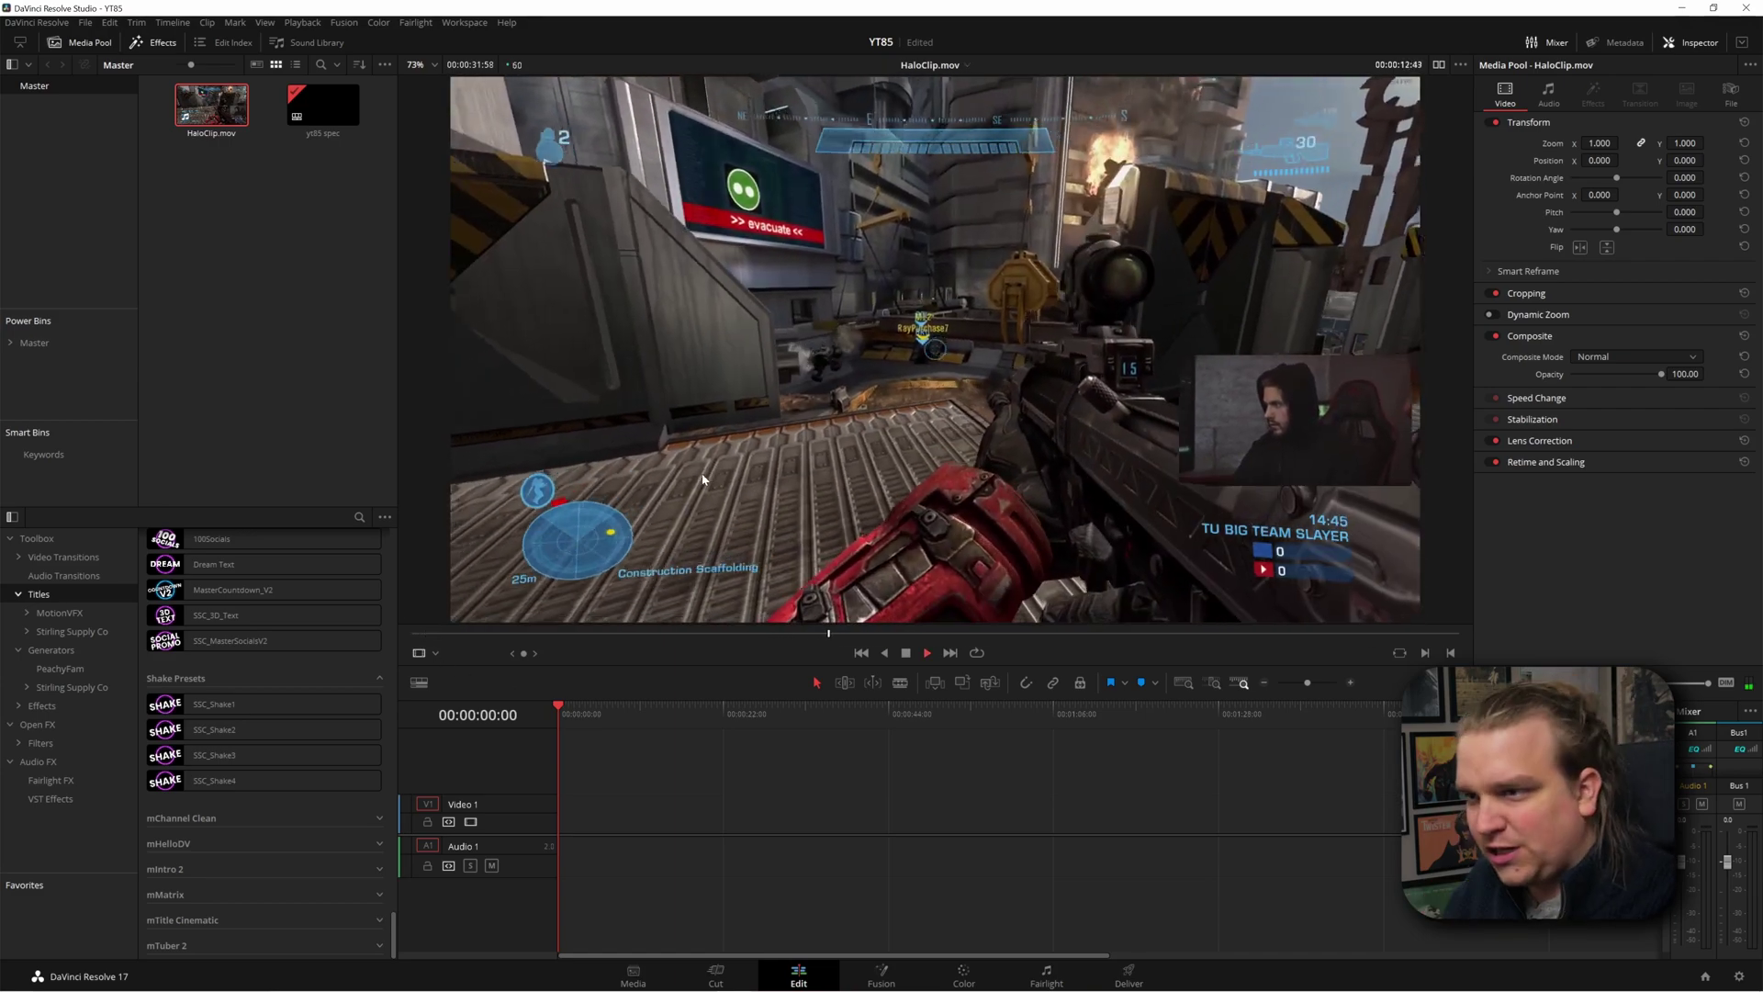
key(q)
drag(933, 362, 985, 360)
scroll(983, 393, down, 2)
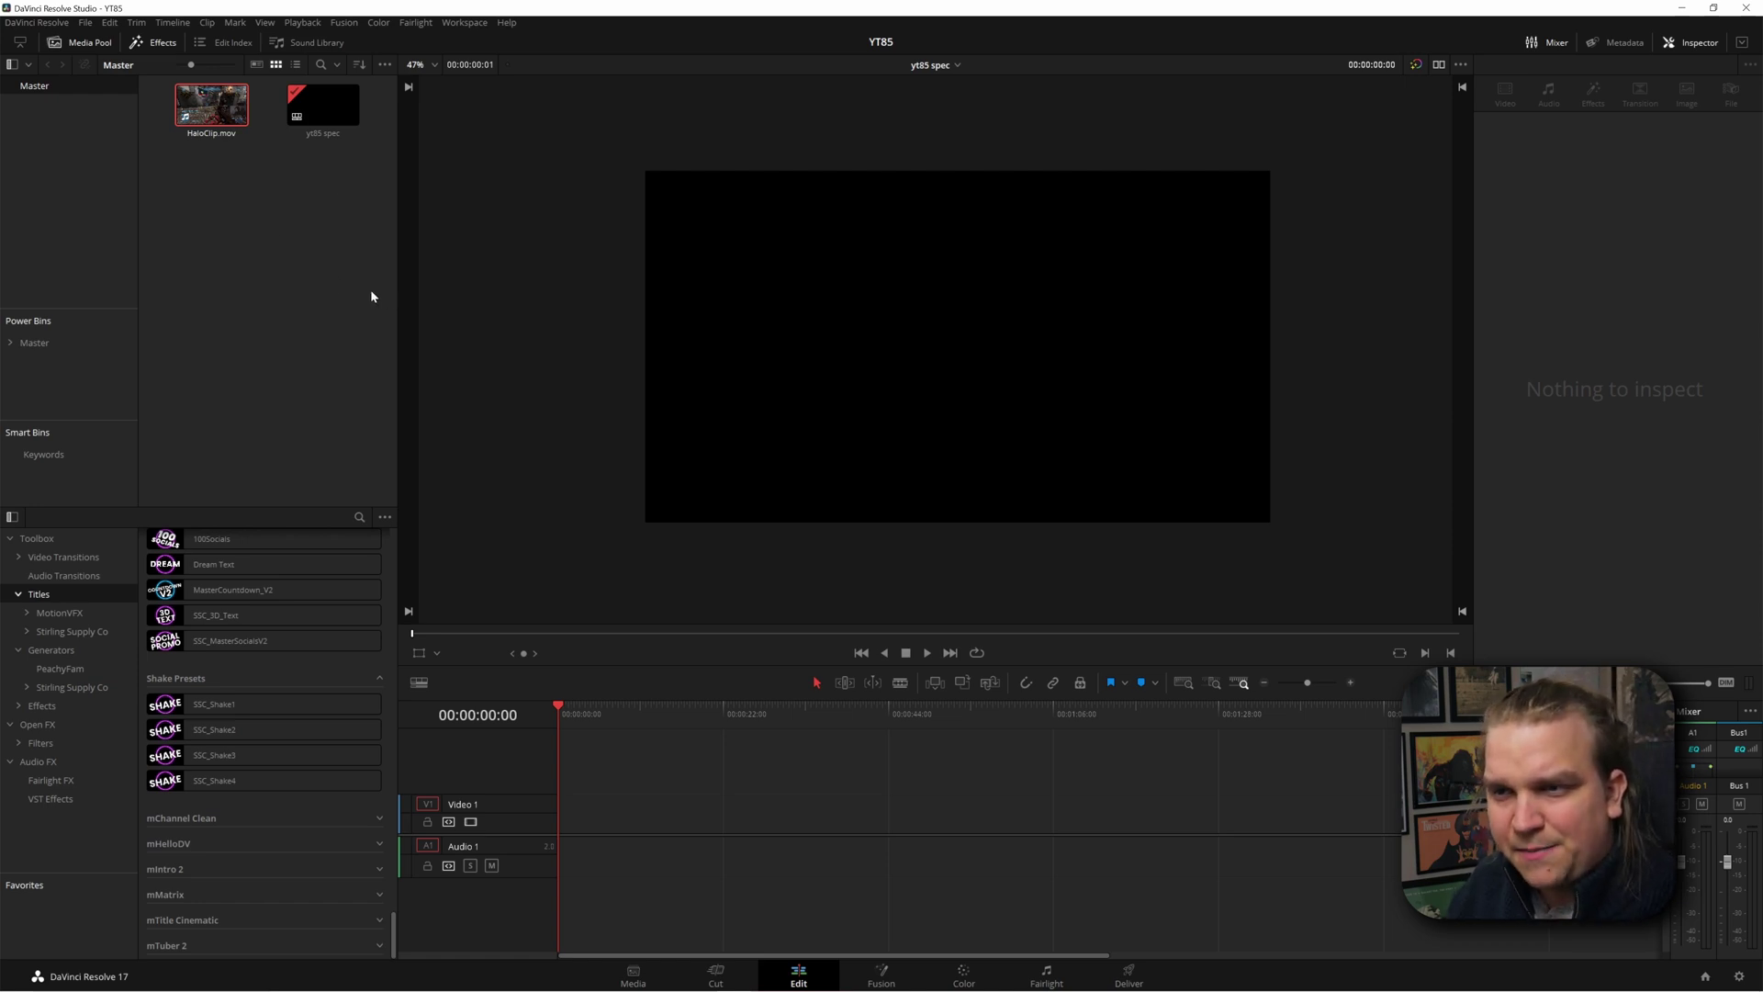
Step: Set the yt85 spec timeline to a custom vertical resolution of 1080 x 1920 in its timeline settings
click(337, 114)
right_click(312, 98)
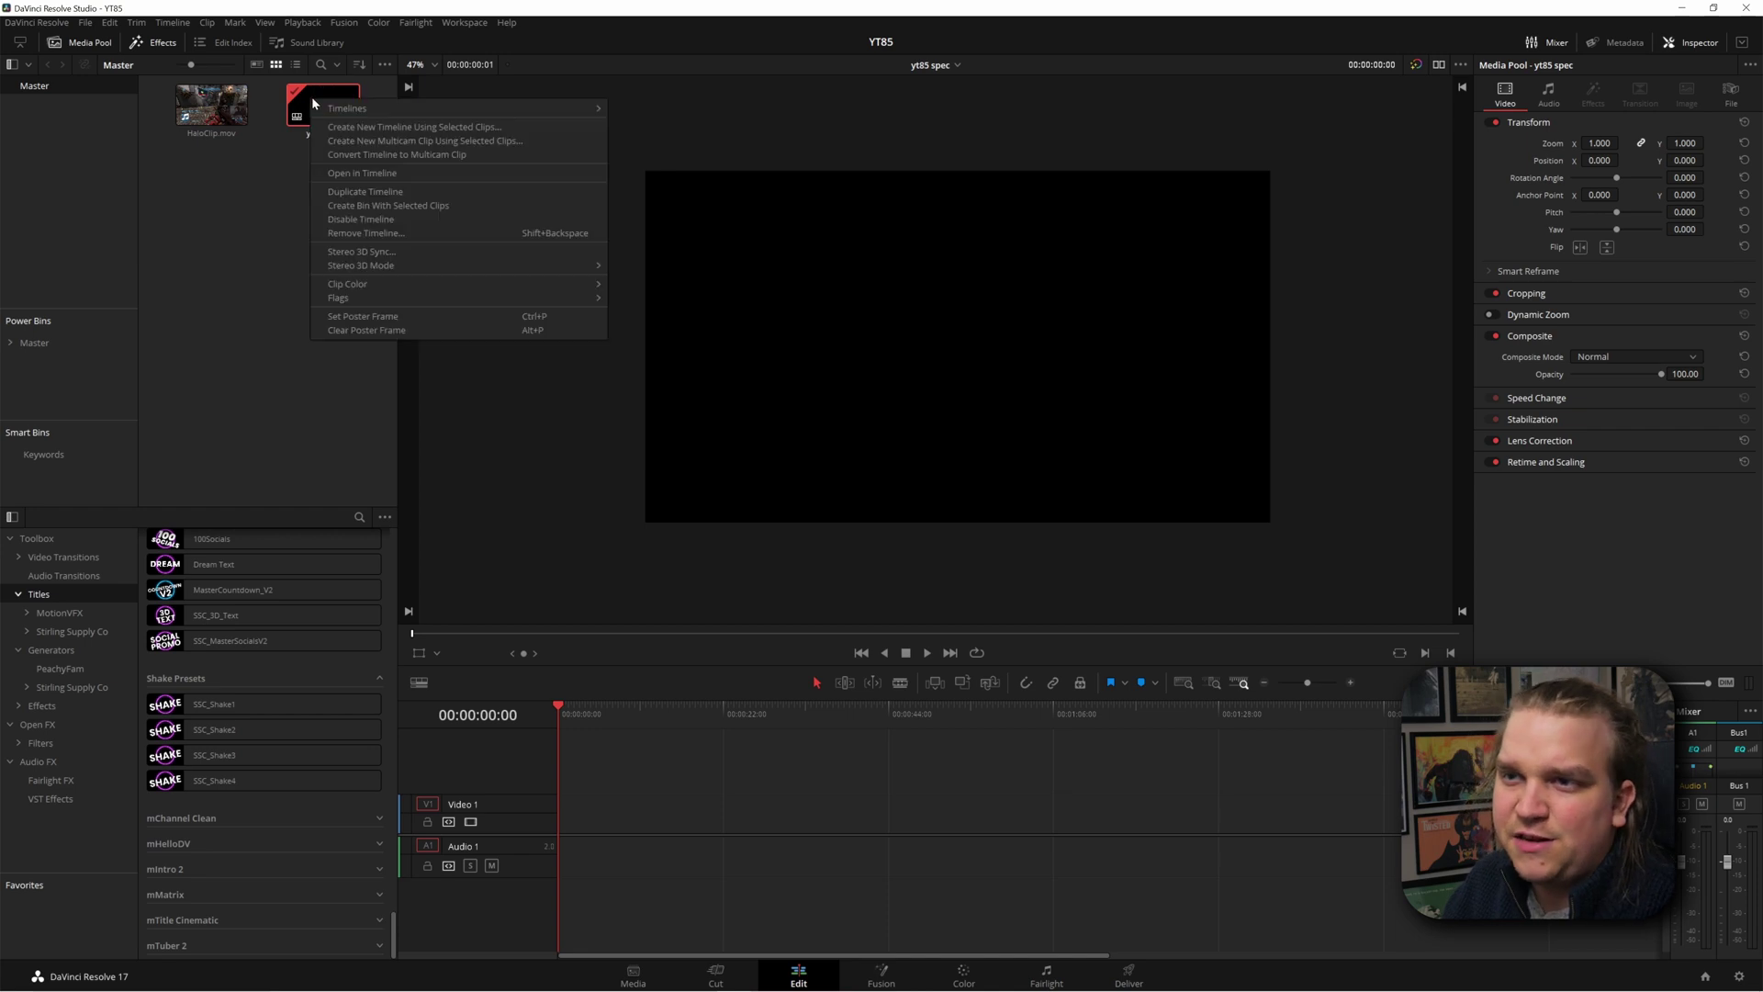
mouse_move(345, 112)
click(632, 109)
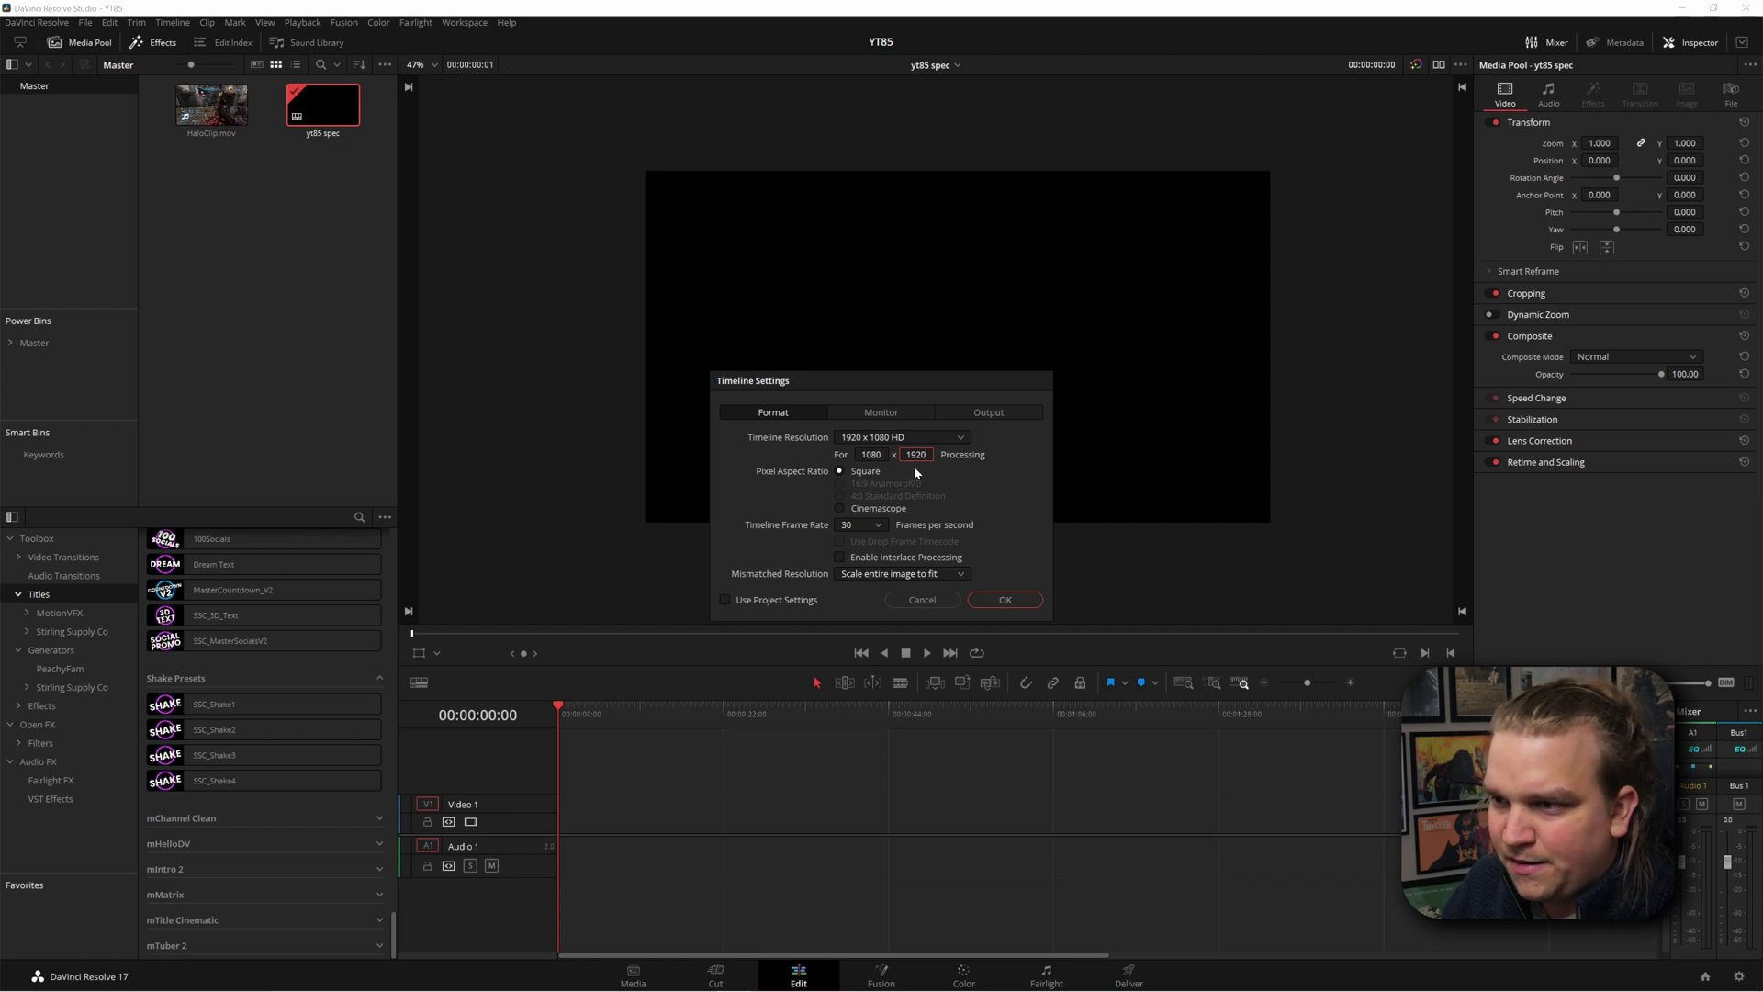
click(1005, 600)
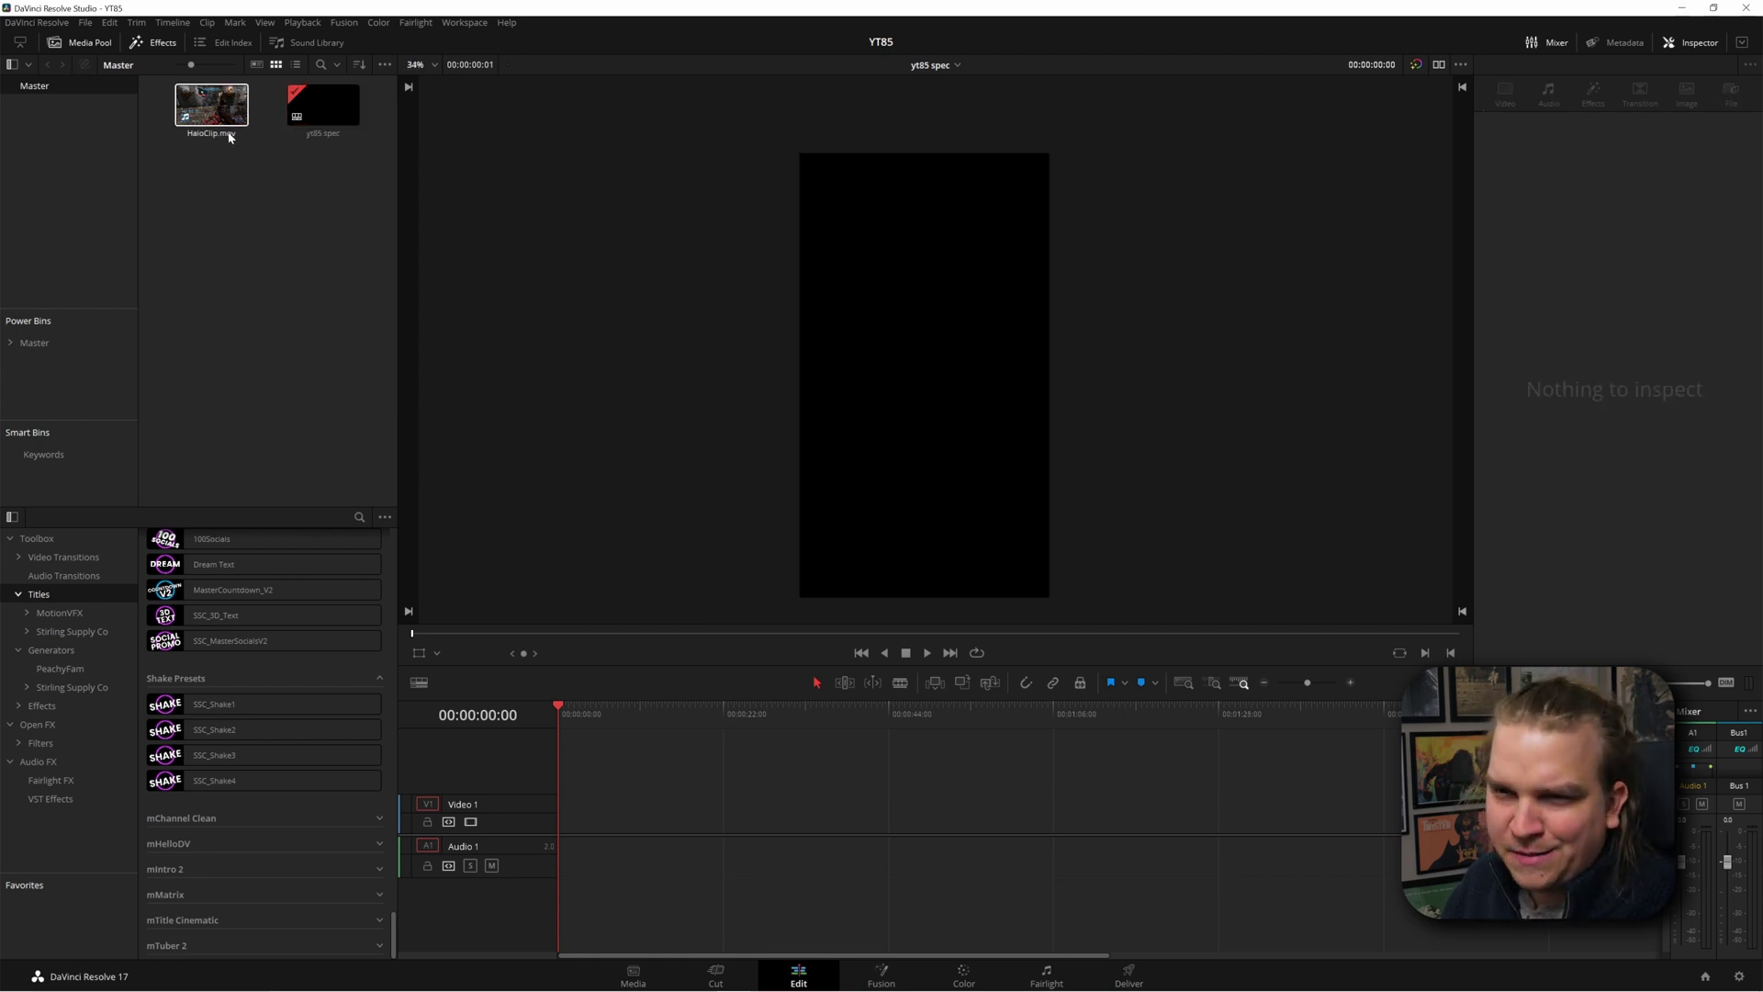
Step: Place HaloClip.mov at the start of the timeline and trim off its beginning at the playhead
drag(204, 122, 558, 835)
drag(588, 722, 688, 736)
key(shift+[)
scroll(597, 733, up, 5)
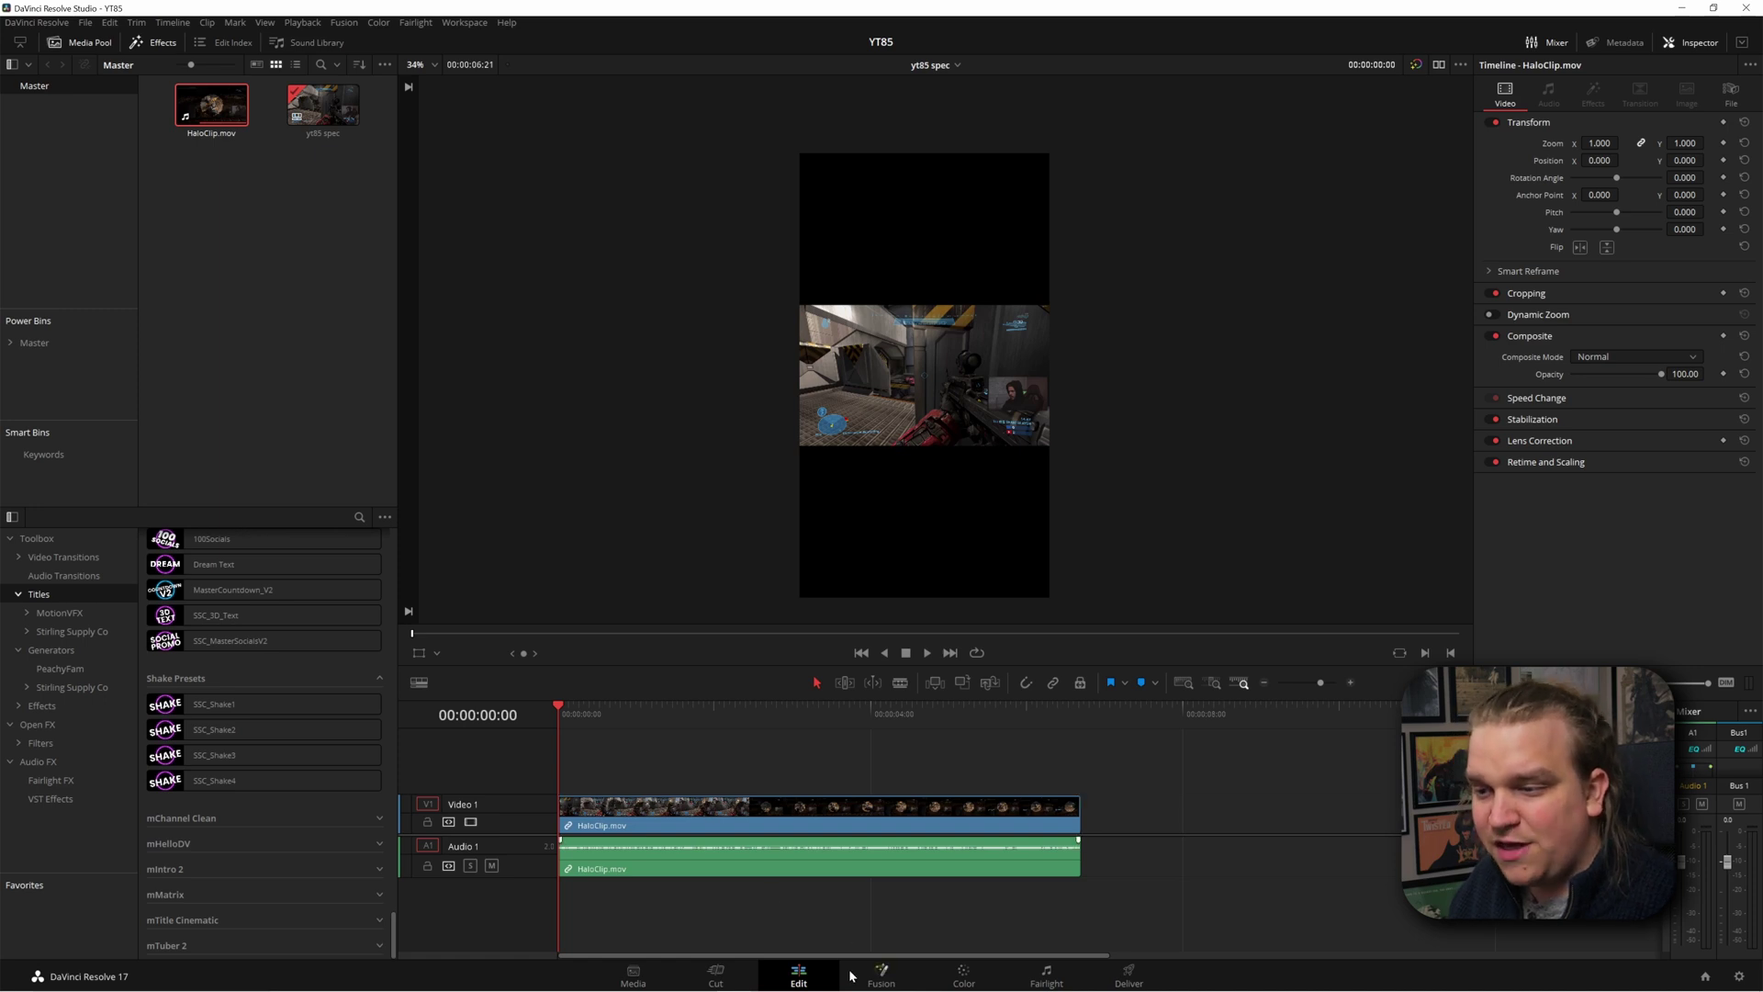
Step: Inspect the timeline clip's frame size on the Fusion page and return to the Edit page
click(877, 978)
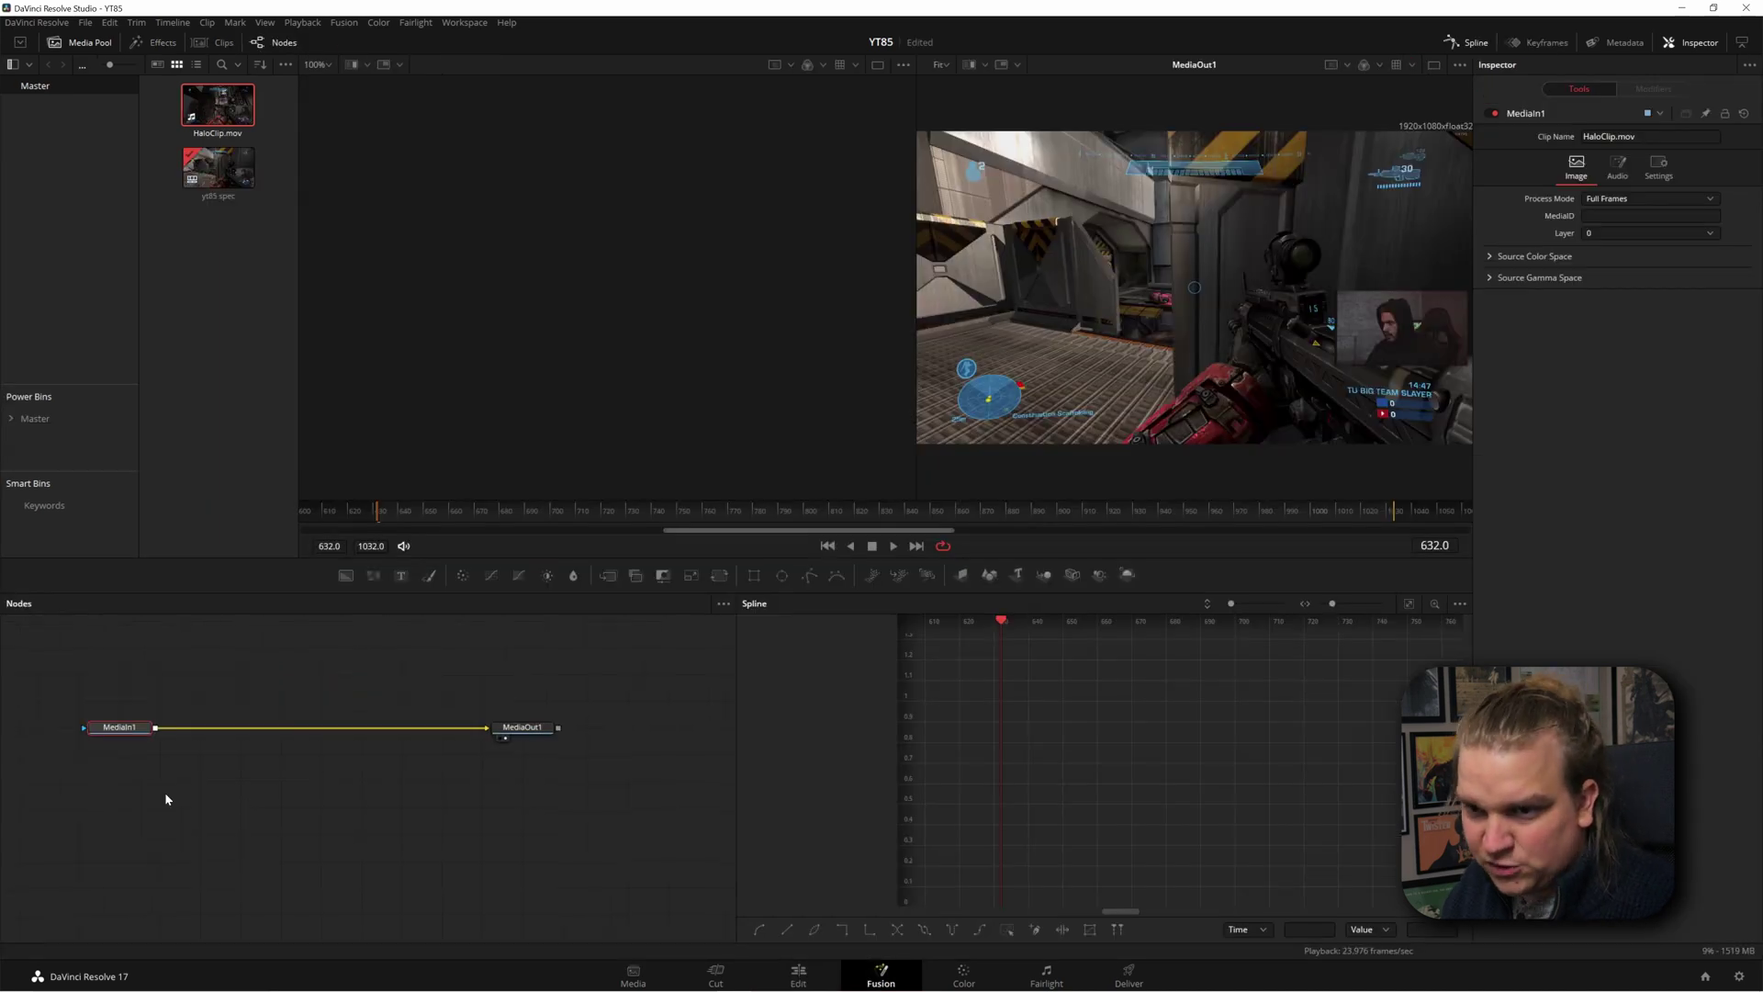
scroll(1187, 414, down, 2)
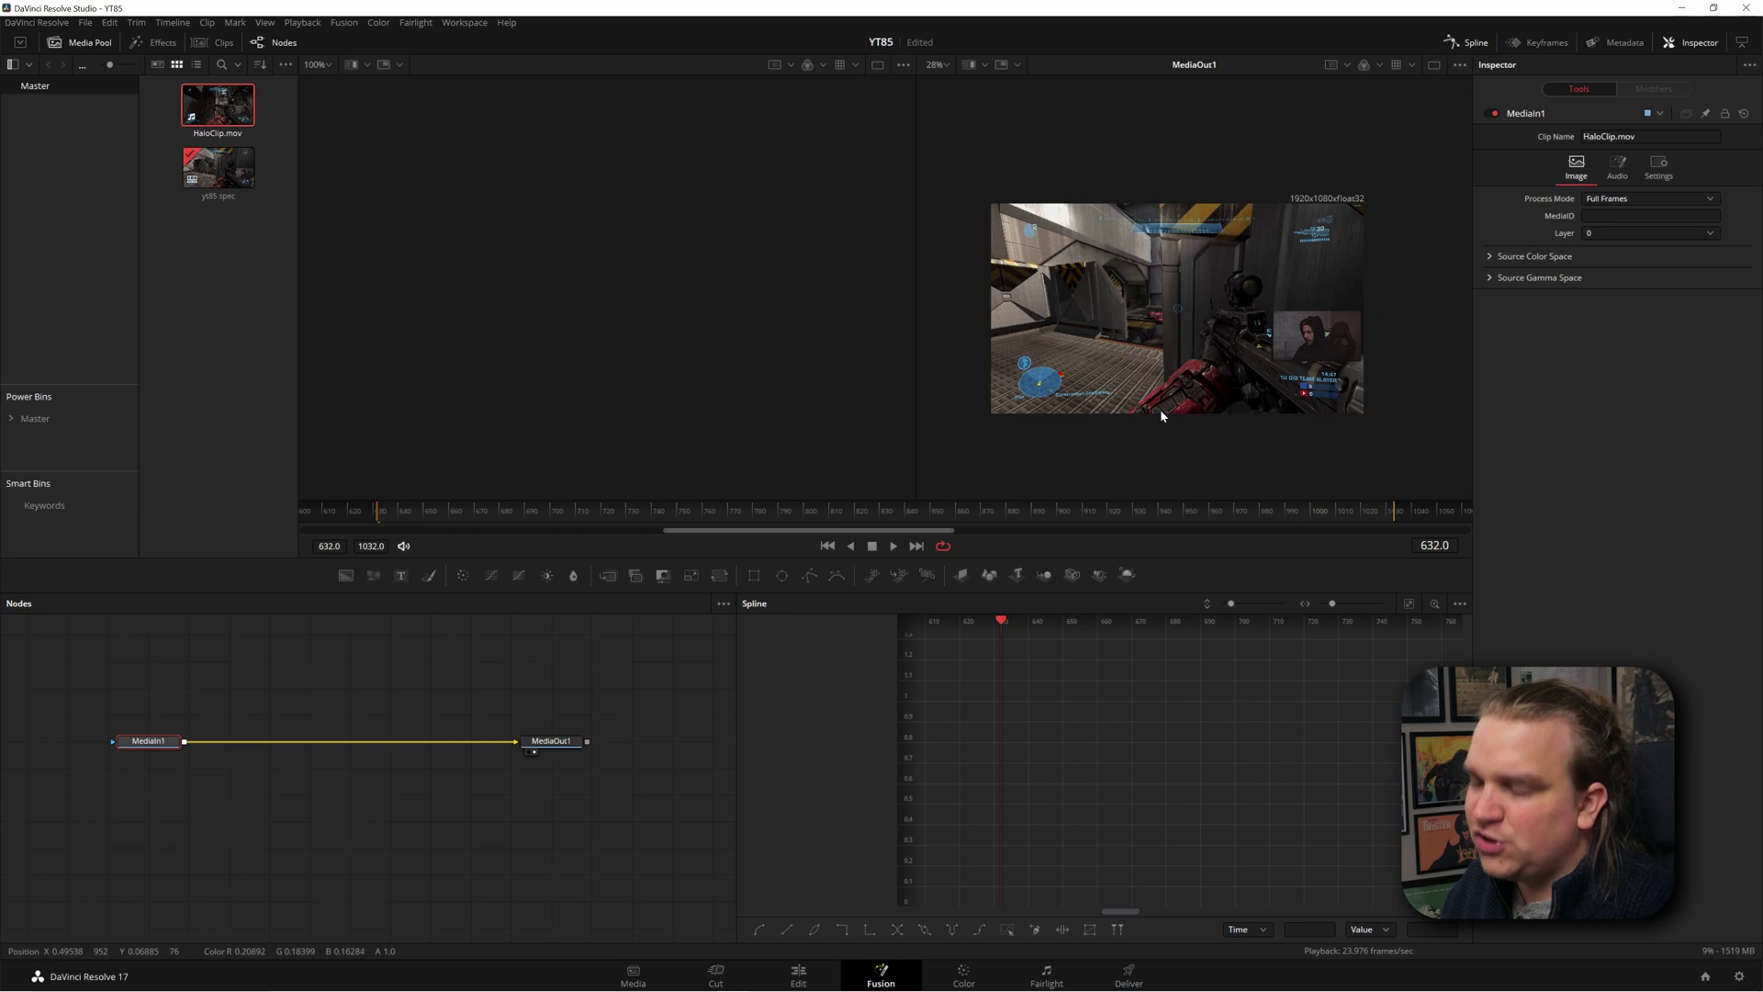
click(798, 975)
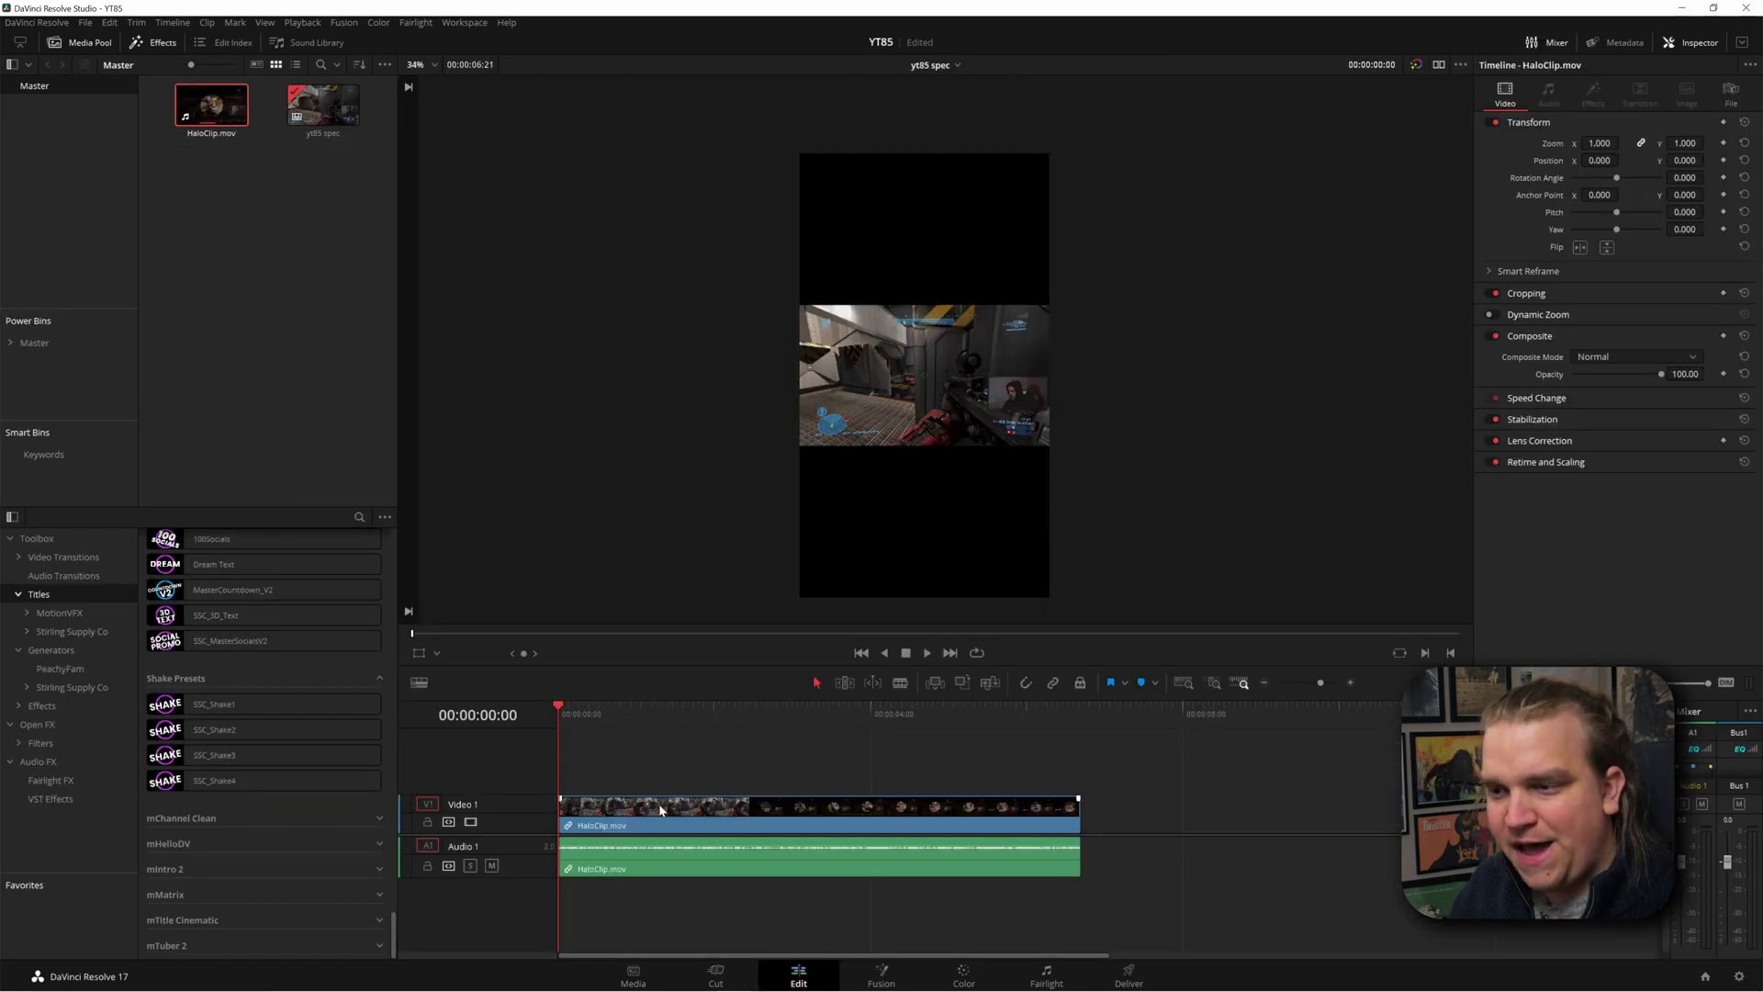
Step: Convert the HaloClip.mov timeline clip into a compound clip named Compound Clip 1 and open it in Fusion
right_click(661, 810)
click(722, 389)
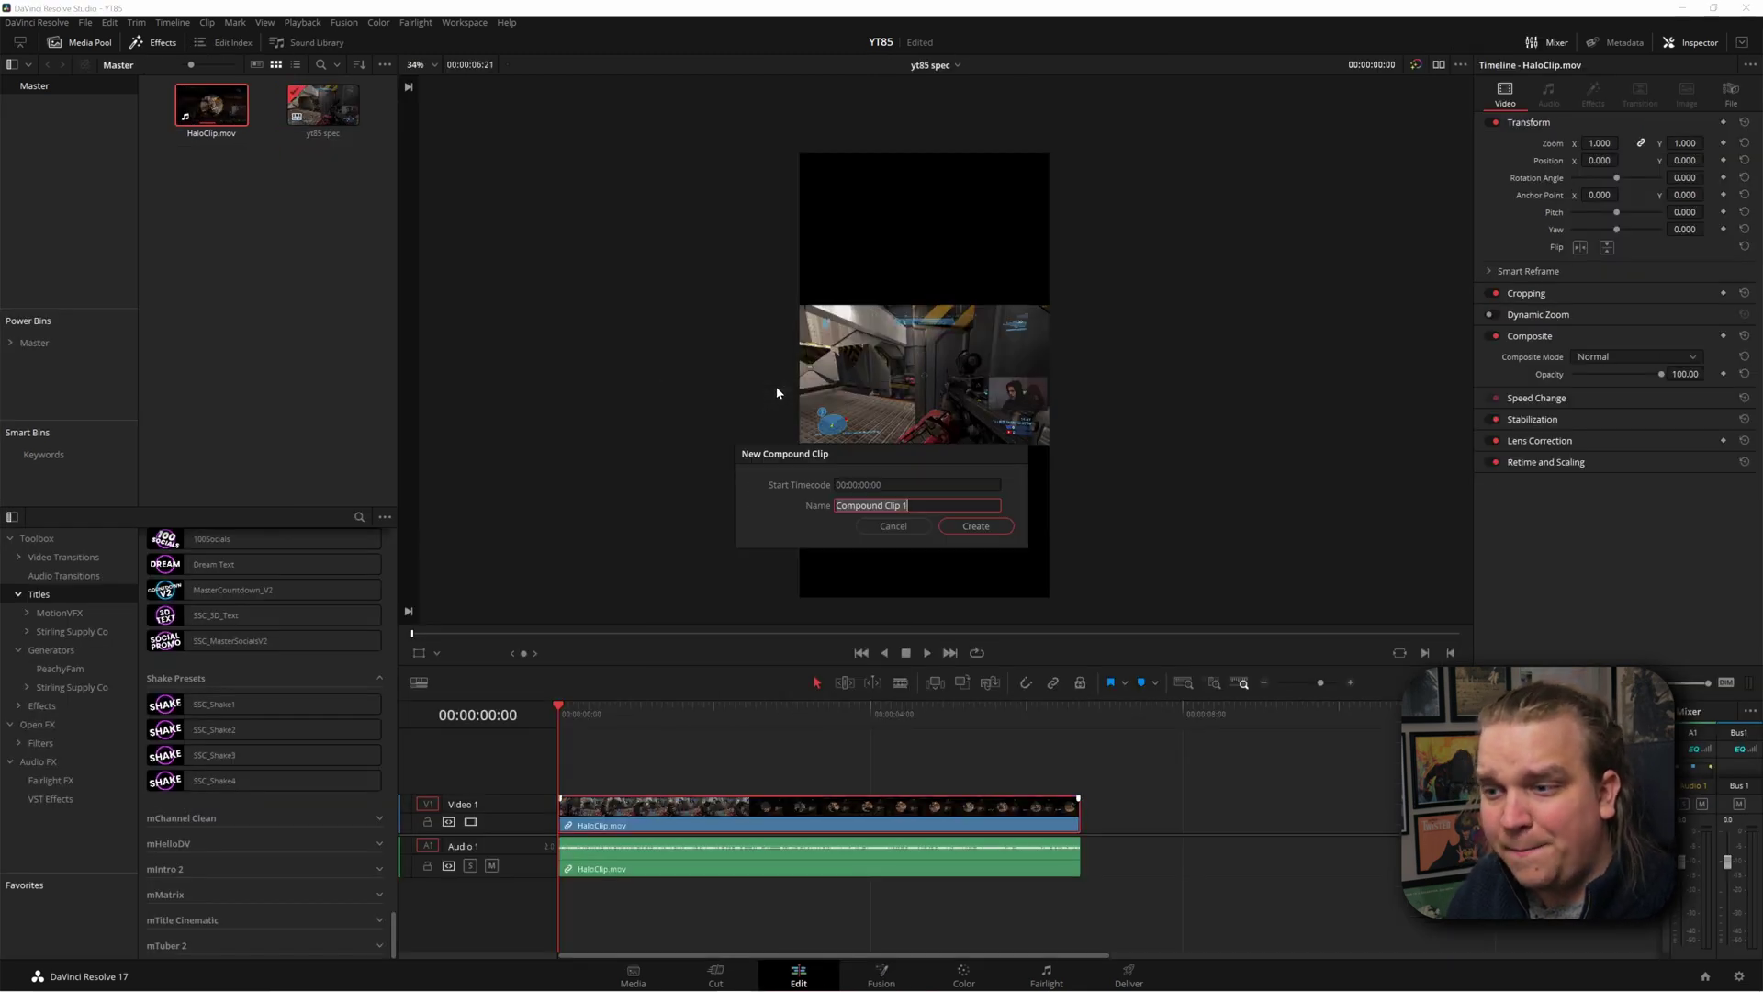
click(960, 526)
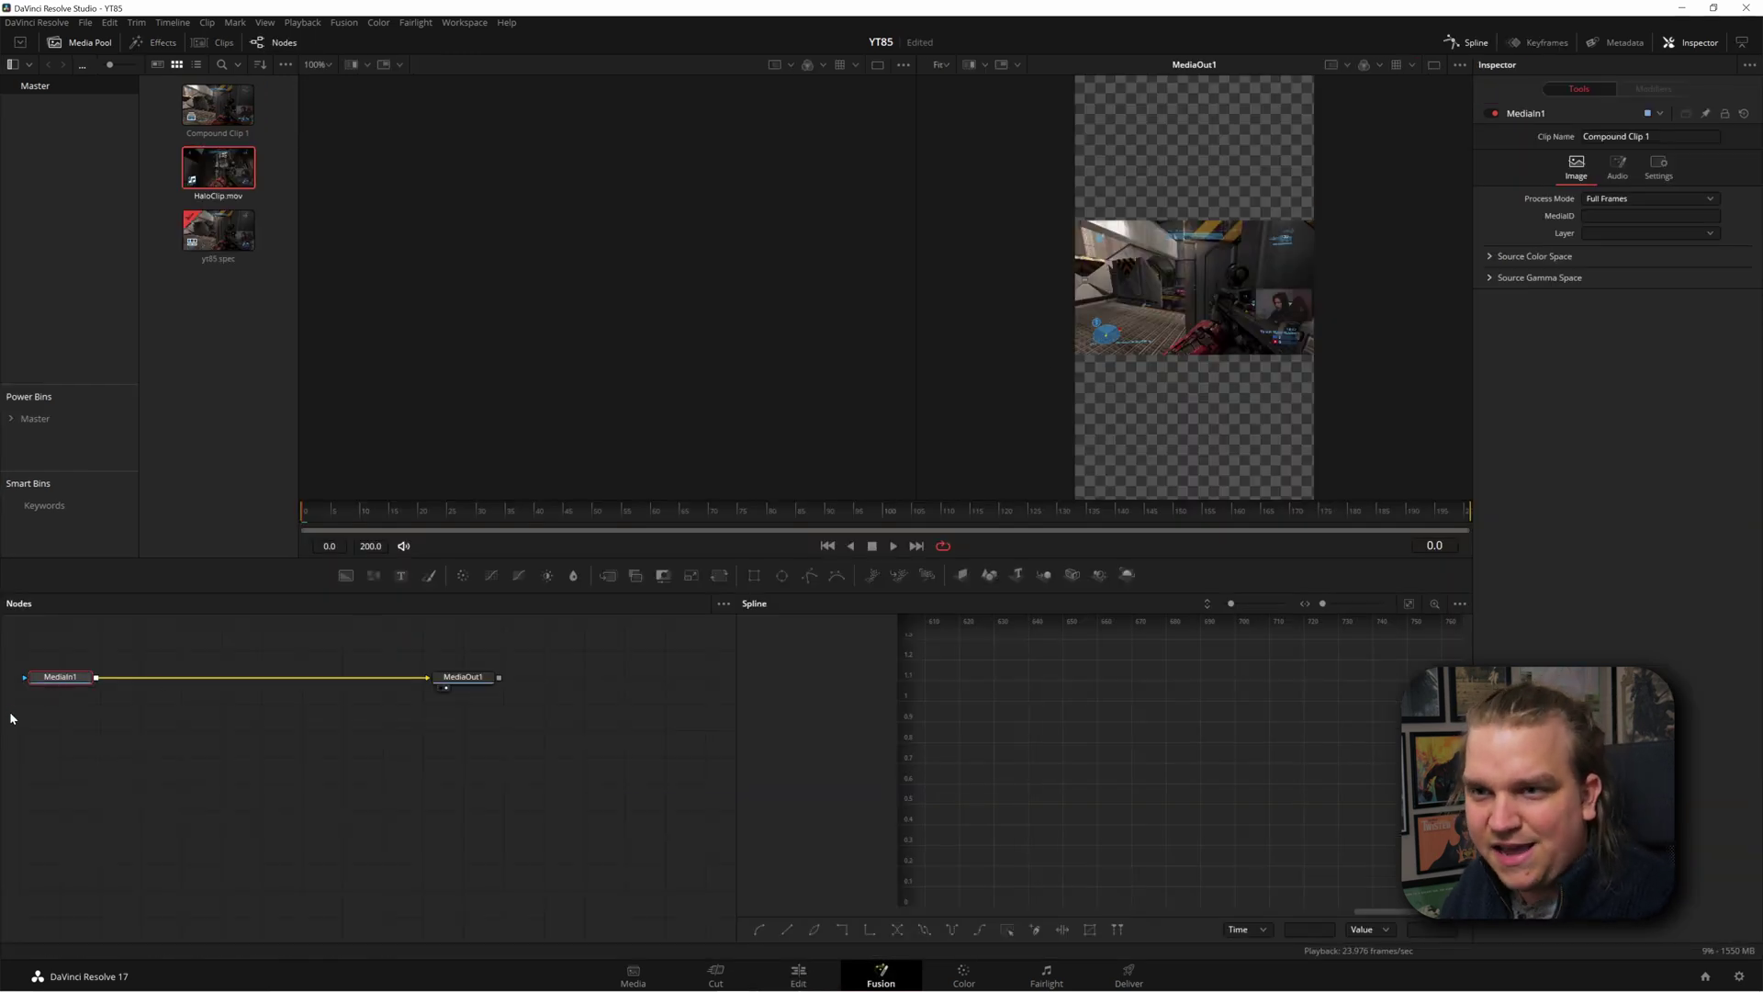
scroll(1246, 311, down, 1)
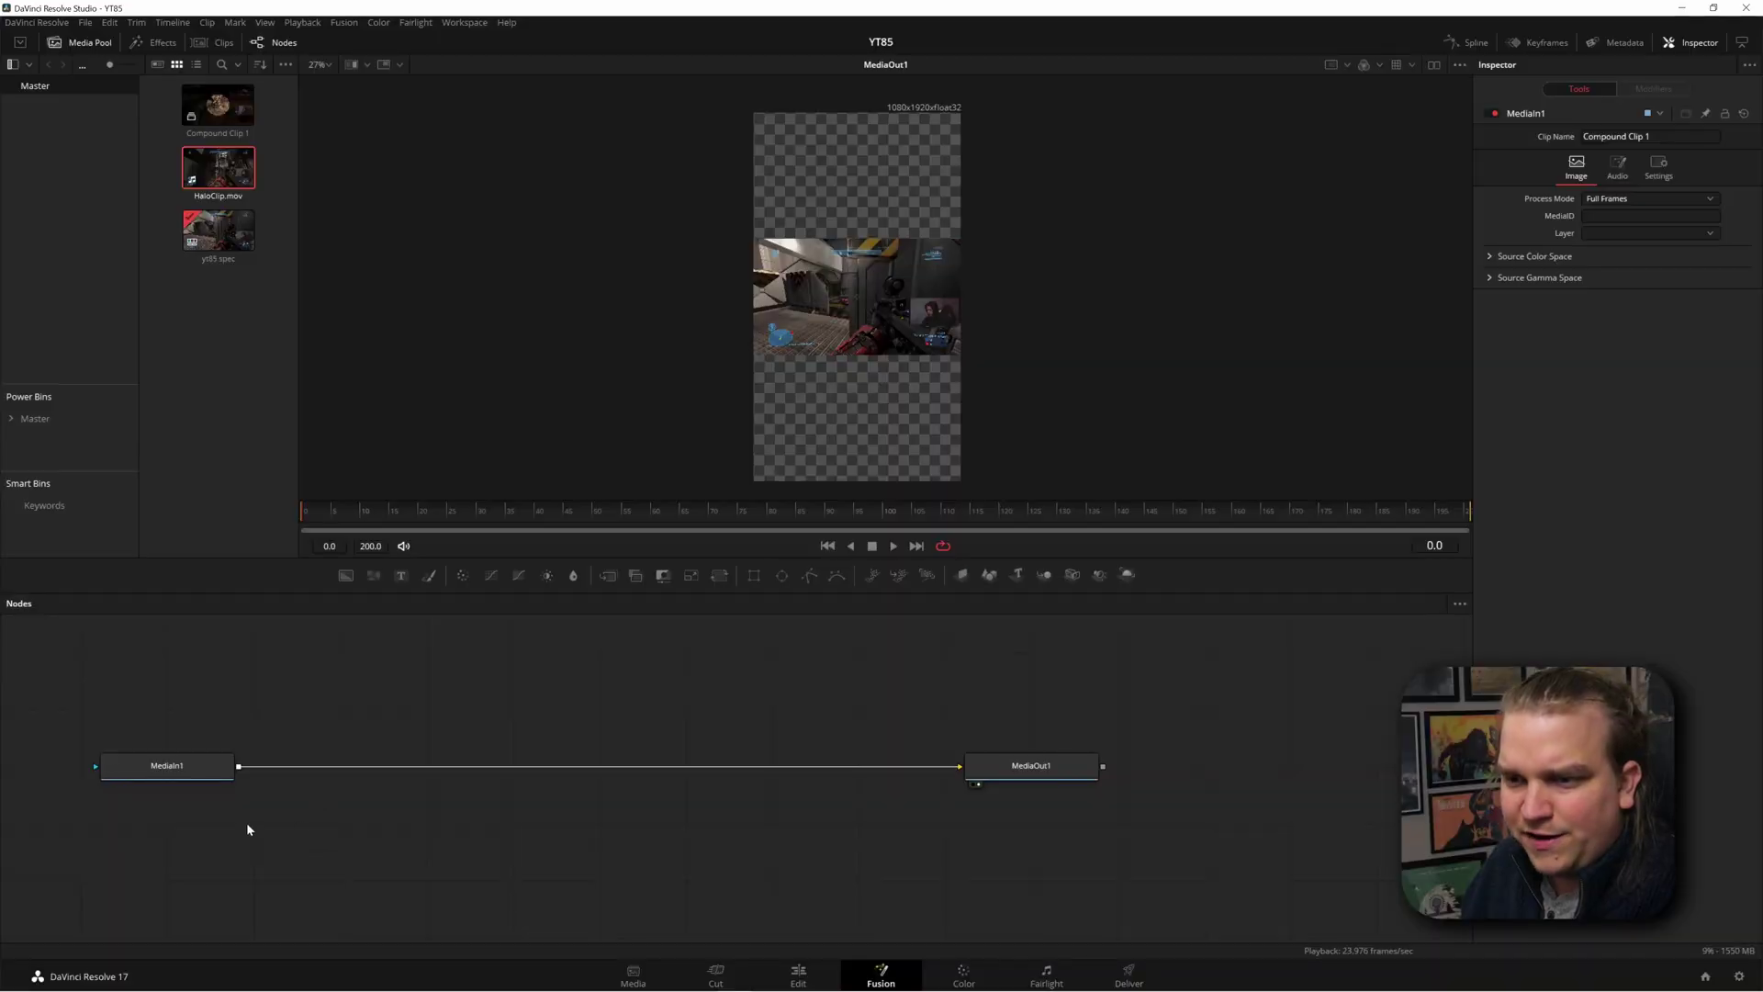
Step: Add an unconnected Transform node and place it above the line between MediaIn1 and MediaOut1
drag(247, 828, 272, 829)
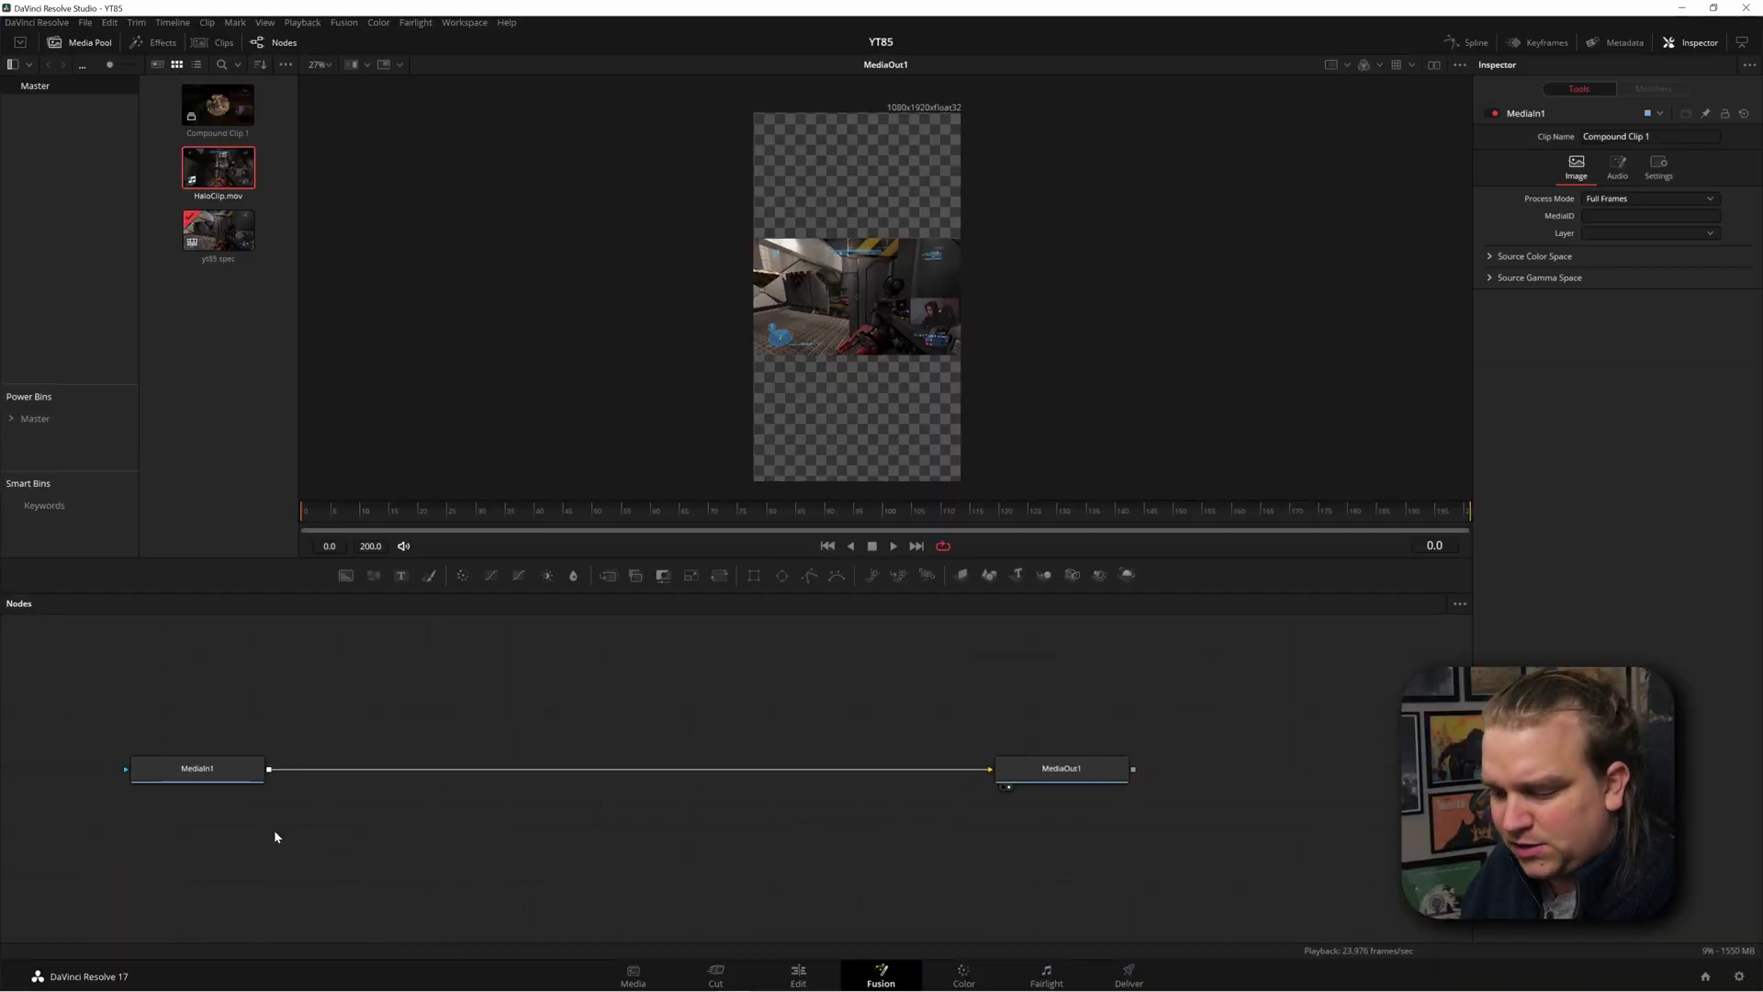
key(shift+space)
text(transf)
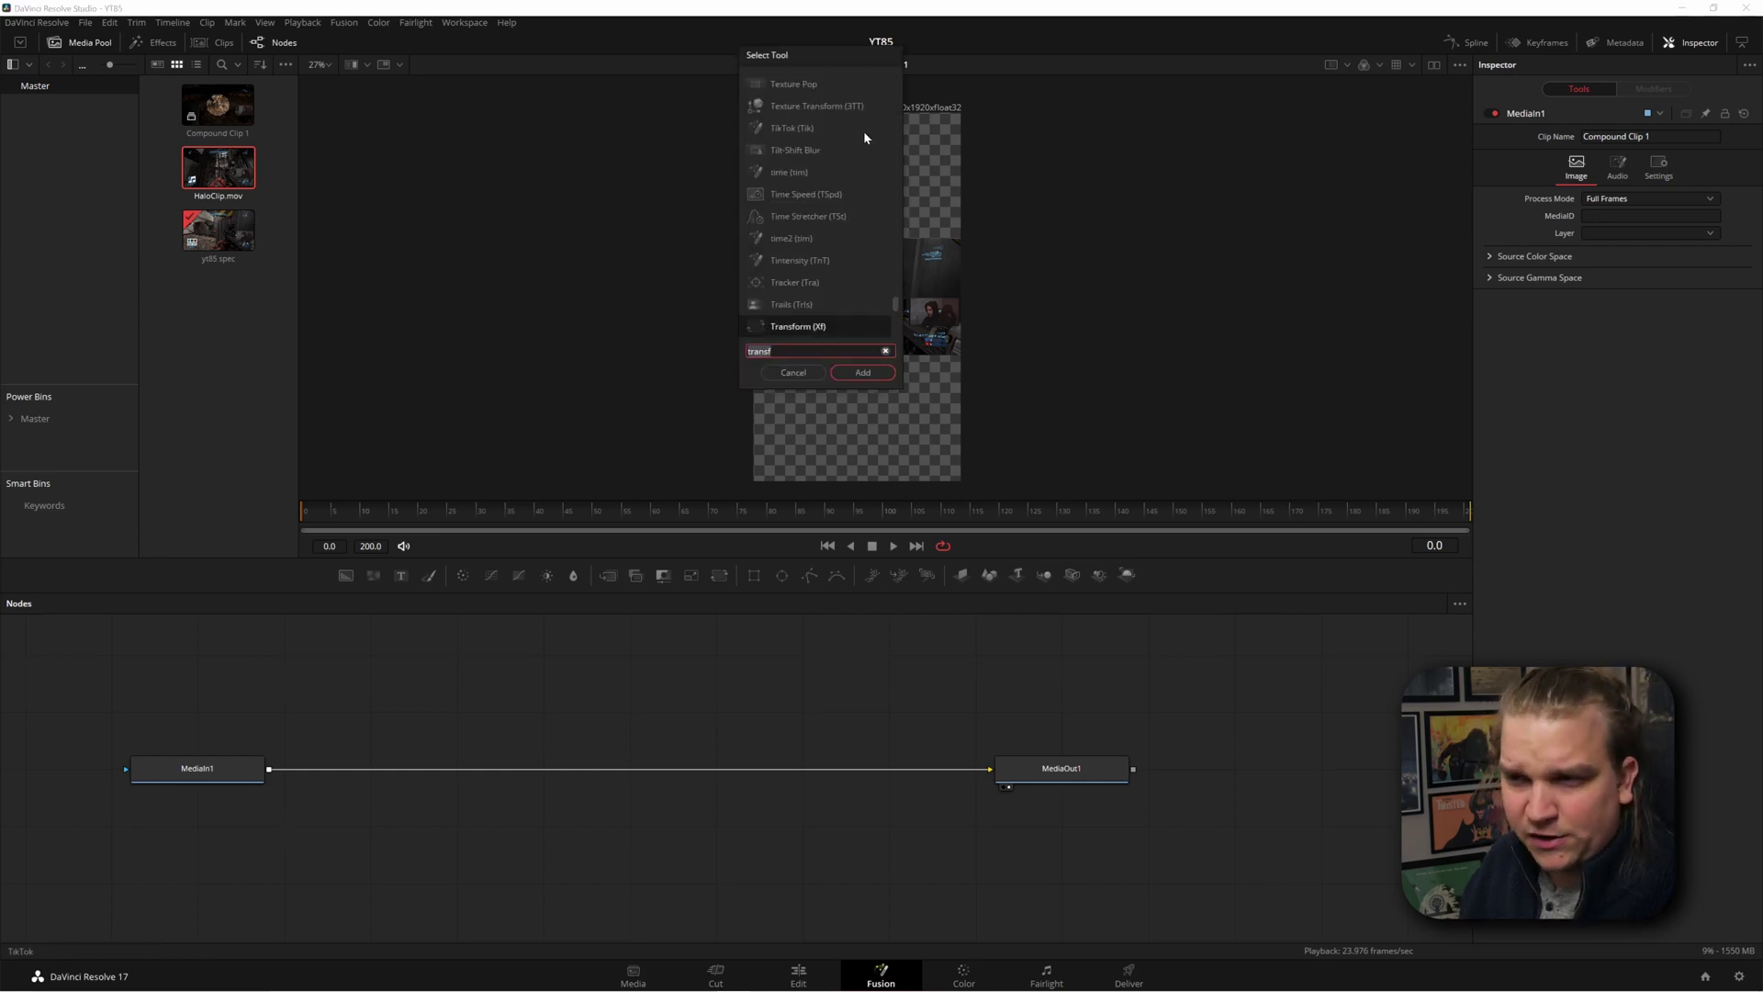
click(863, 372)
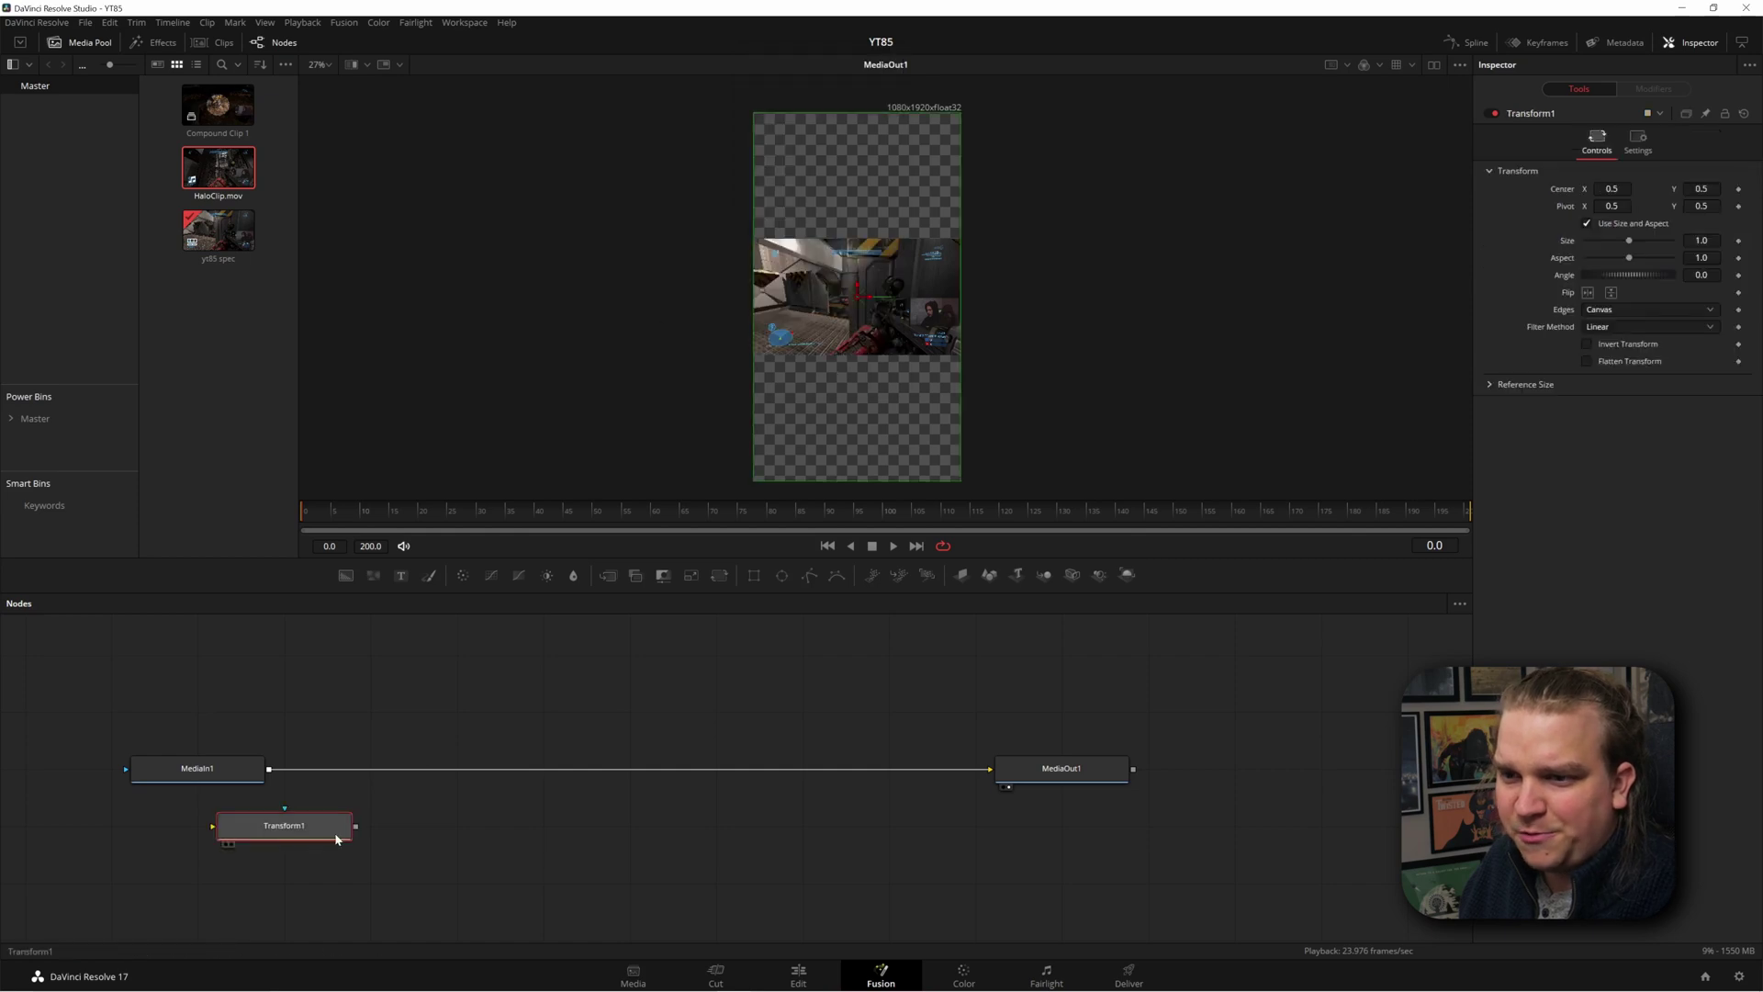
drag(276, 826, 370, 654)
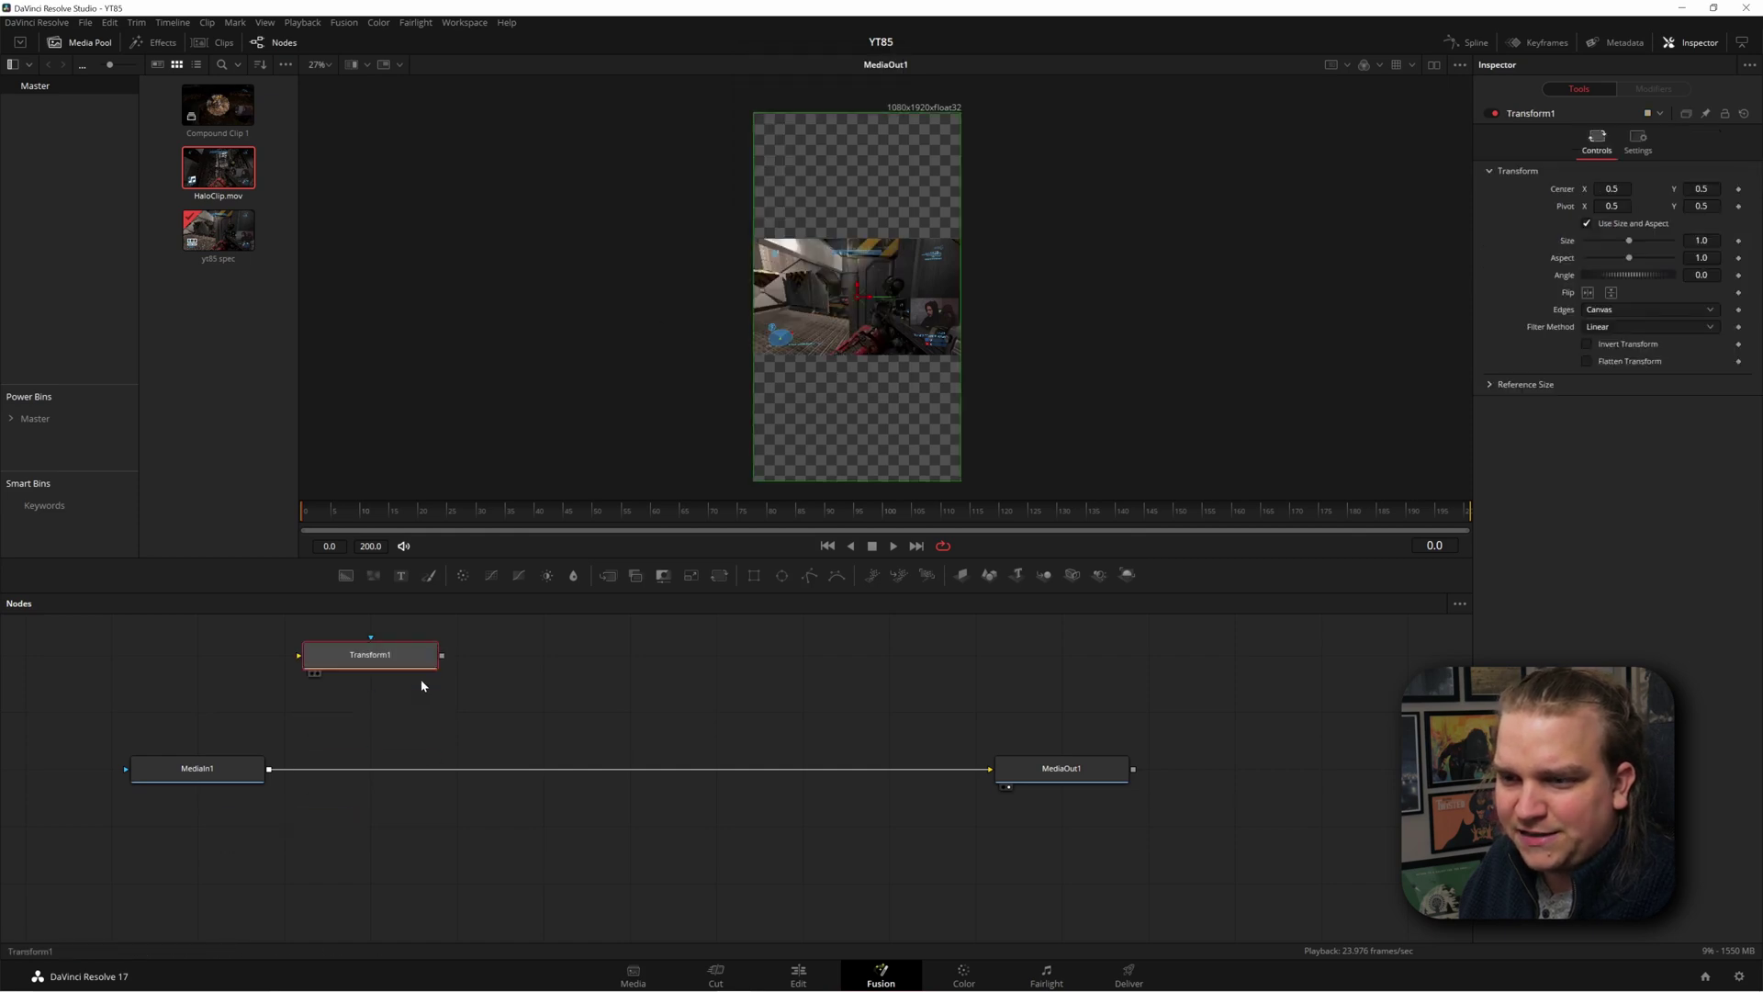
Step: Paste a second Transform node below the connection line and align the first Transform above it
click(468, 739)
key(ctrl+v)
drag(465, 719, 429, 835)
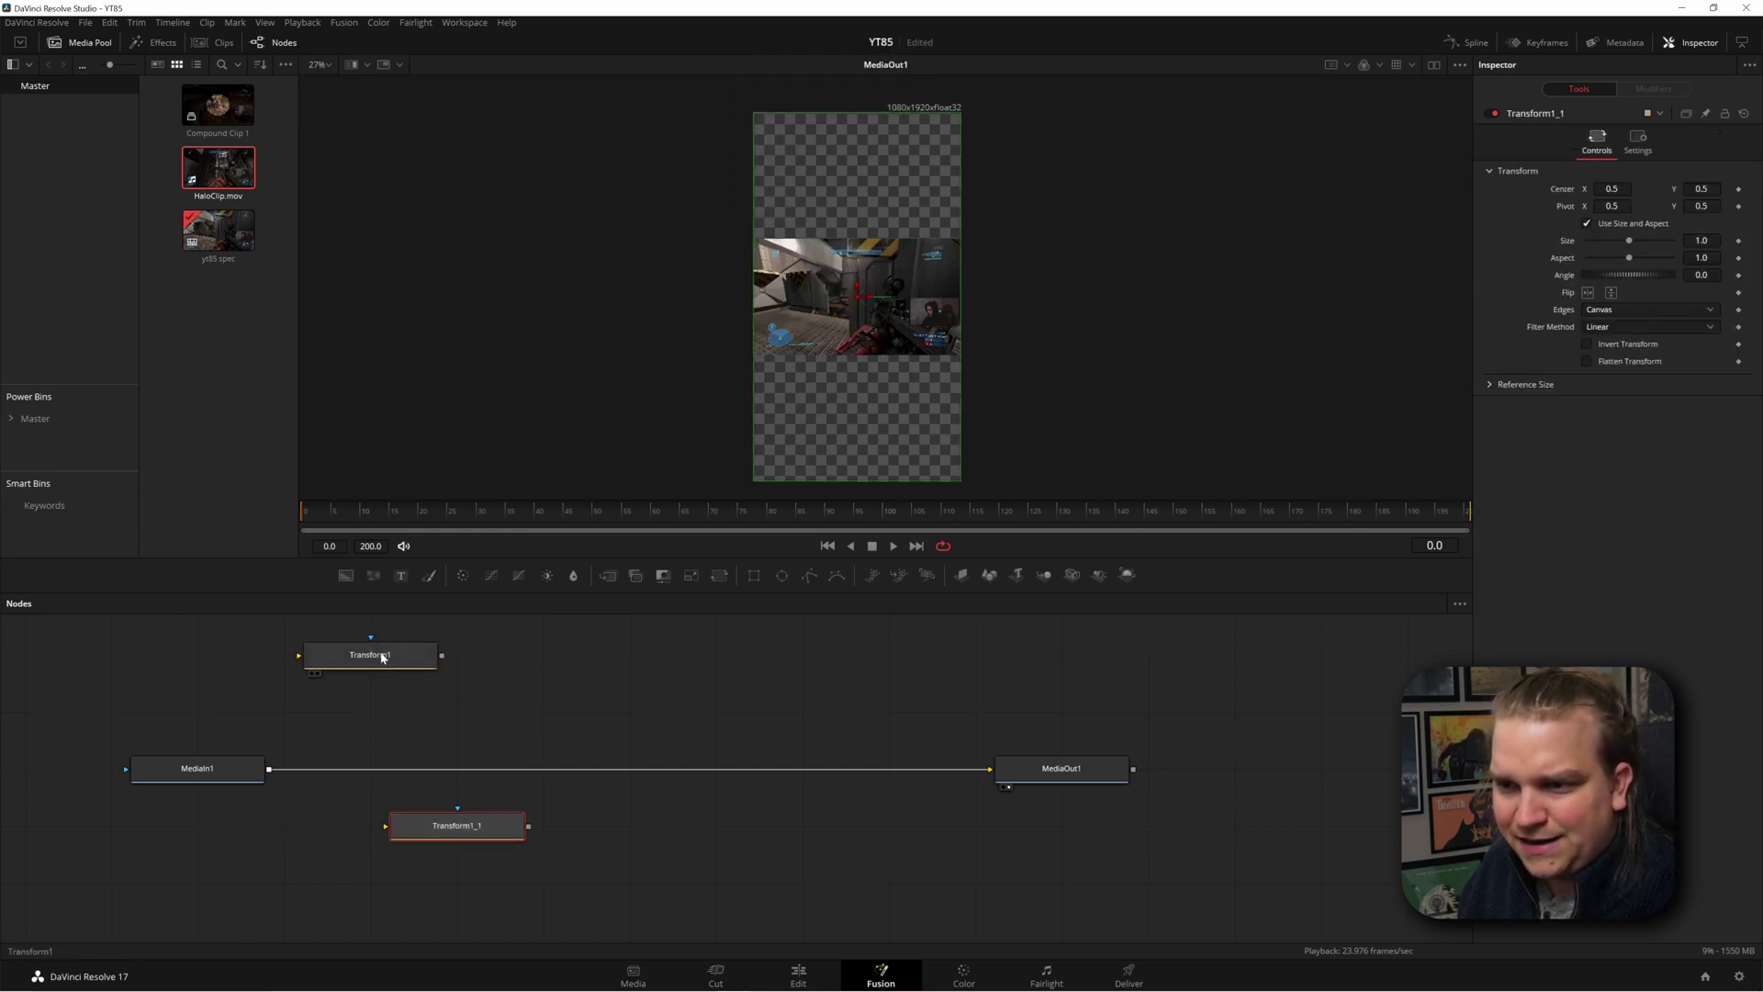
drag(382, 657, 487, 701)
click(488, 700)
Step: Disconnect MediaIn1 from MediaOut1 and show MediaIn1 in the viewer
drag(878, 771, 684, 760)
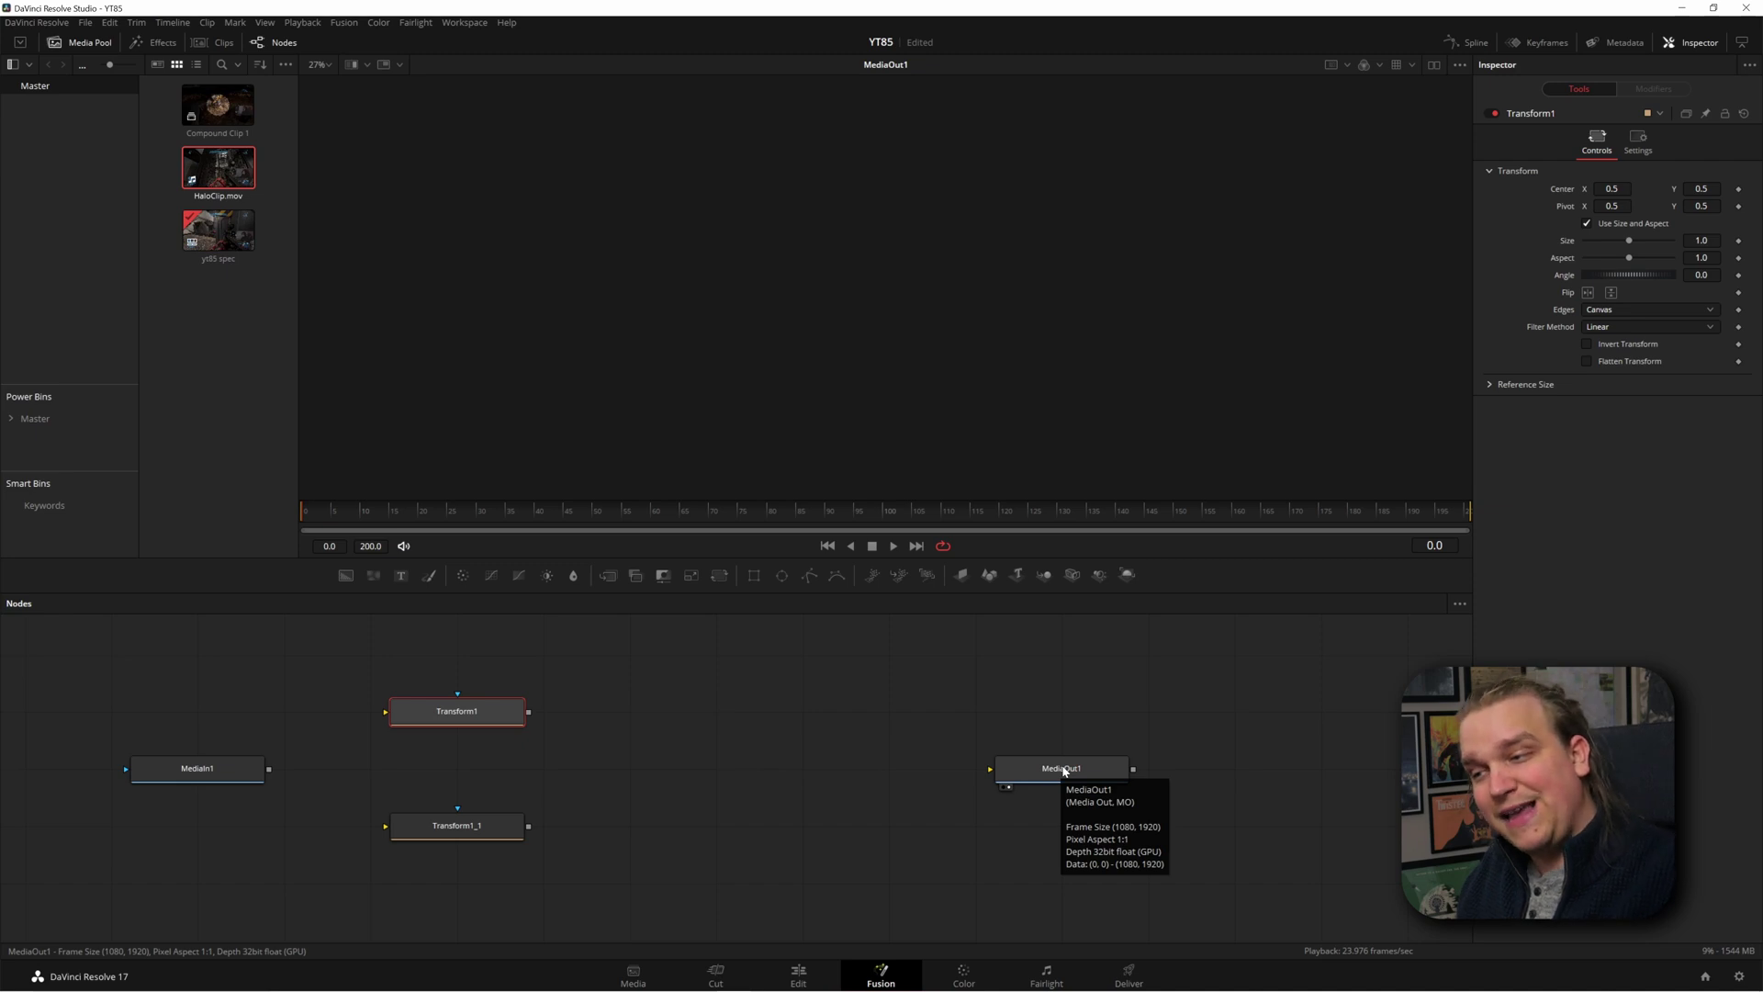
click(432, 811)
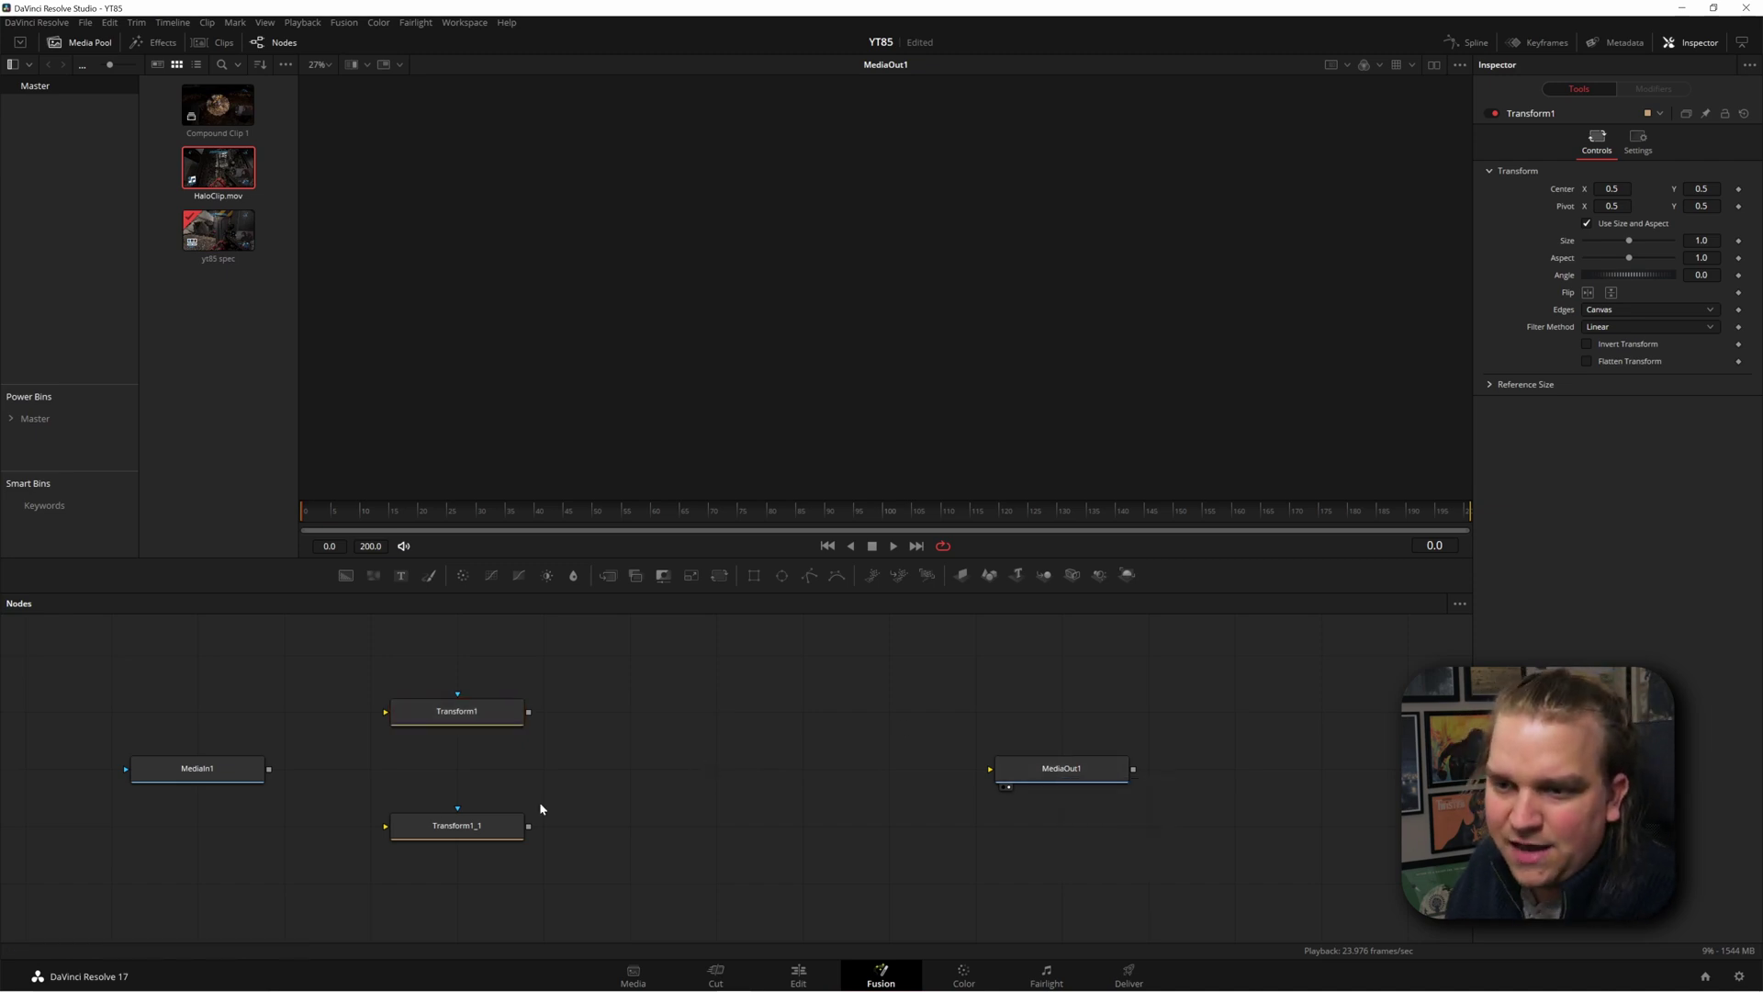
click(234, 777)
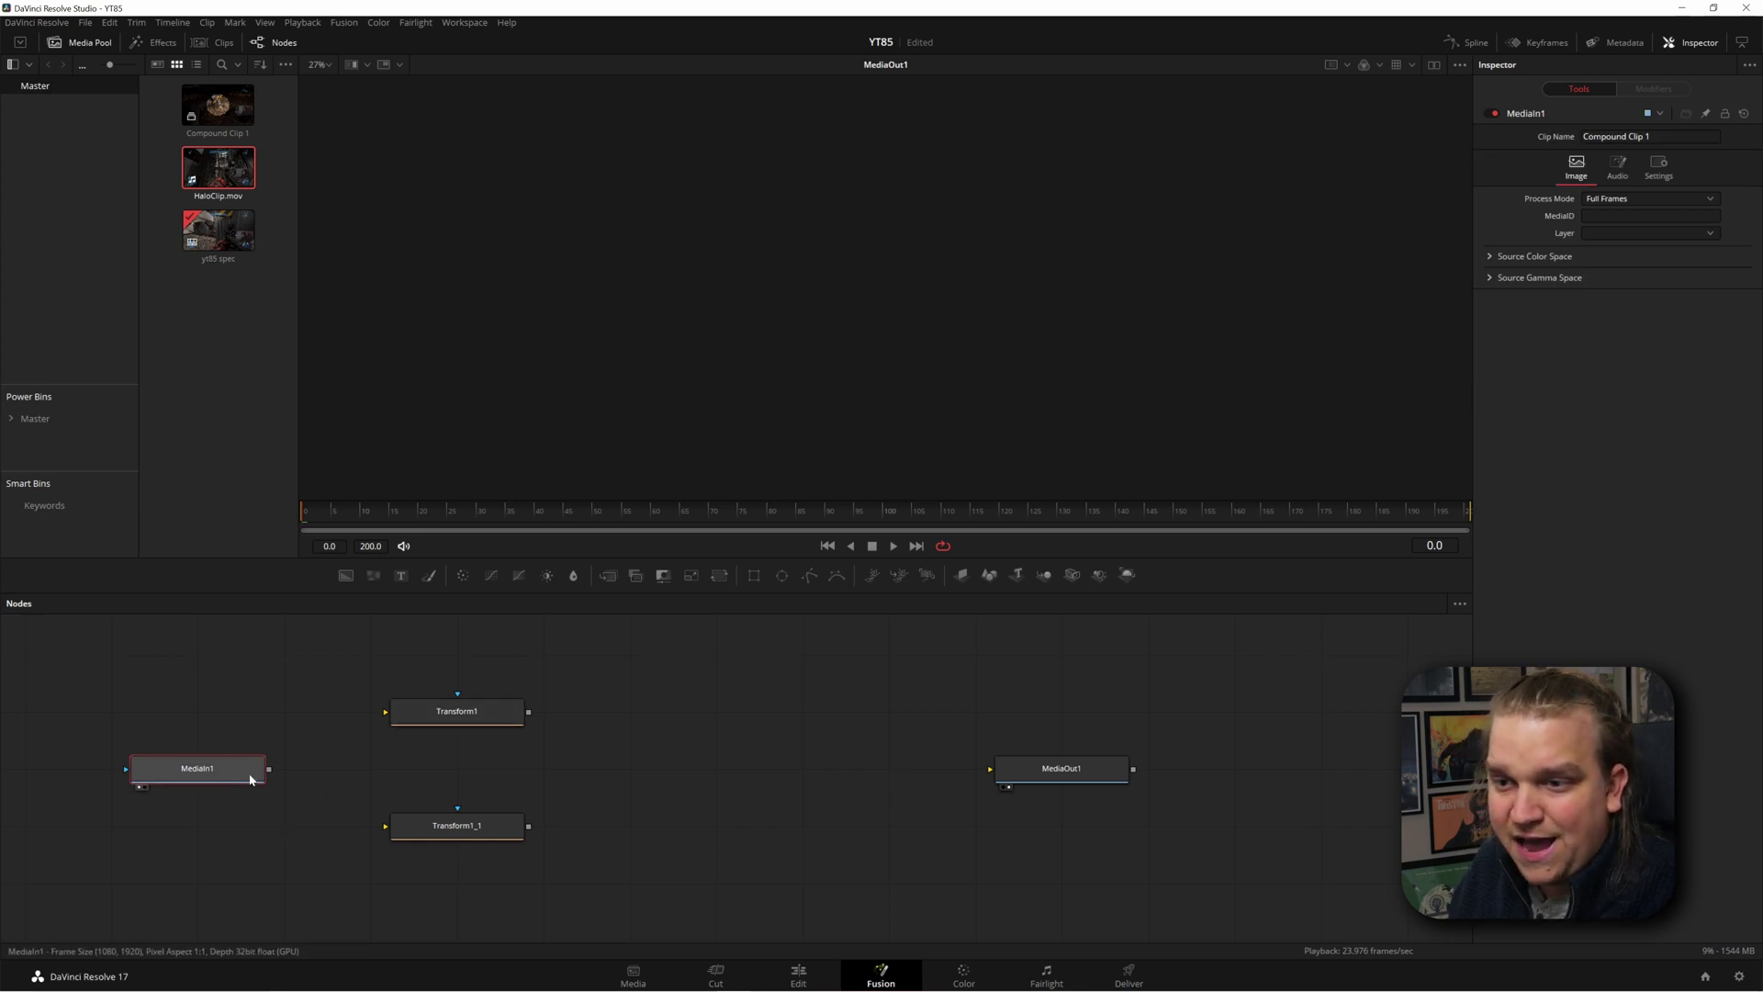
key(1)
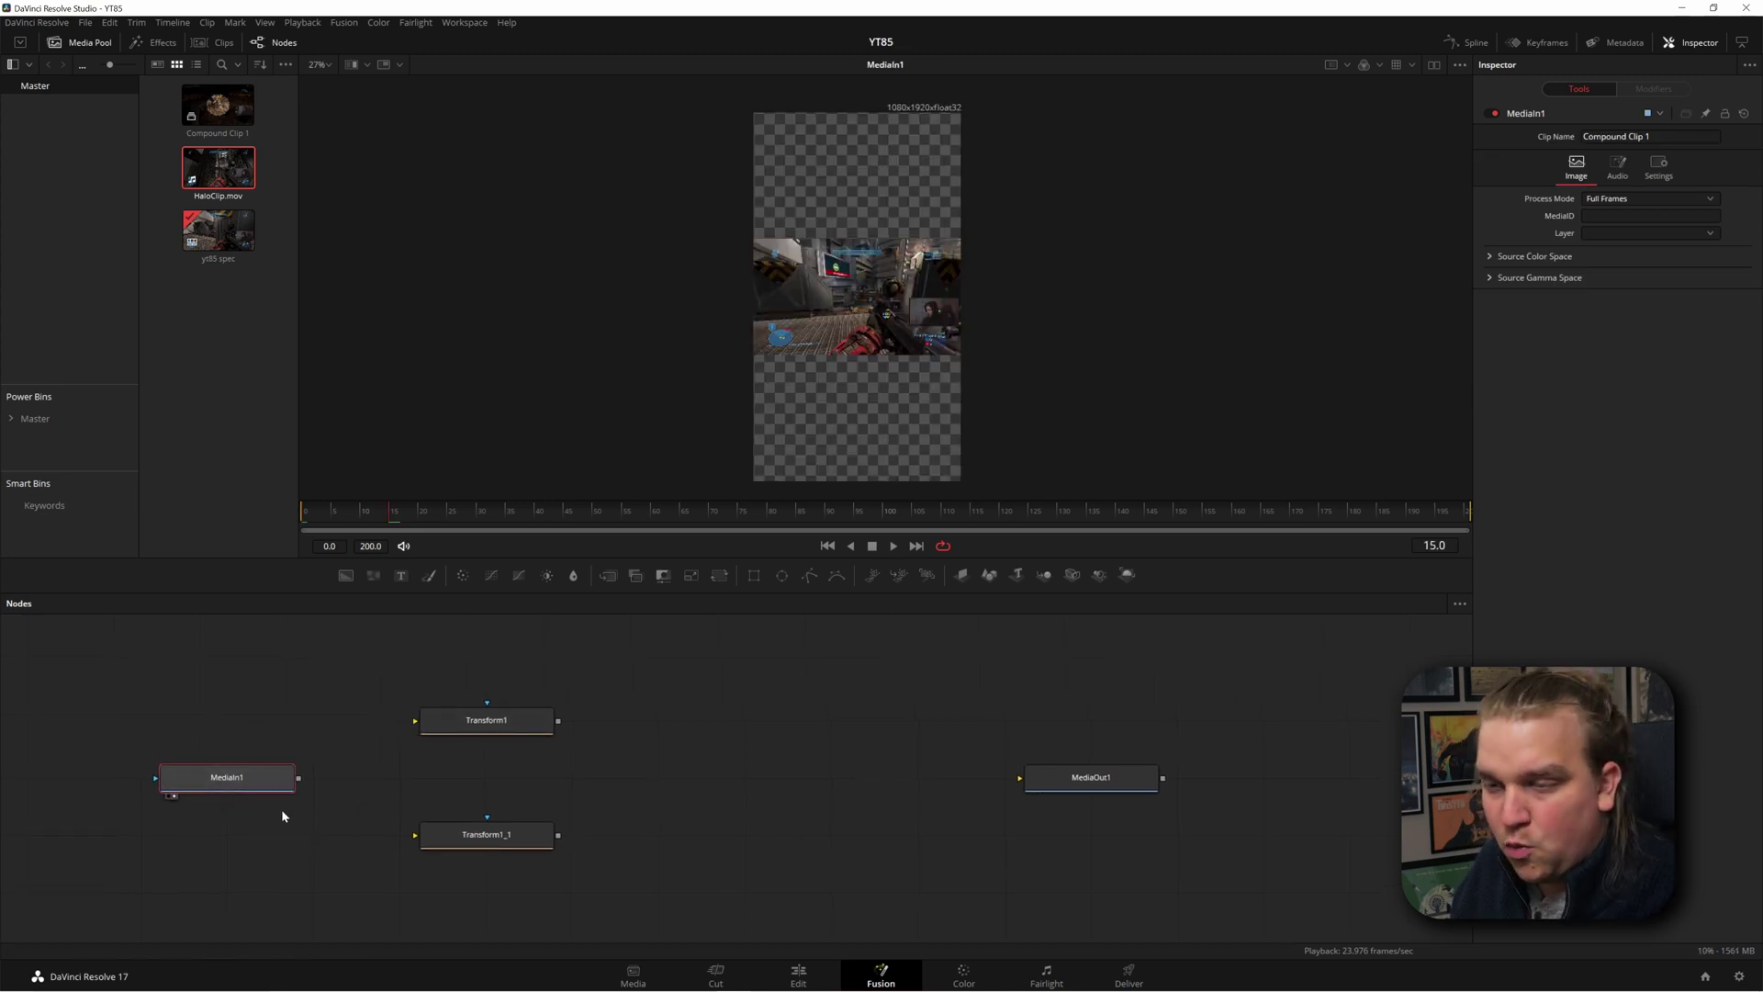
Step: Show MediaIn1 in a dual-viewer layout and return to the single viewer
click(1433, 65)
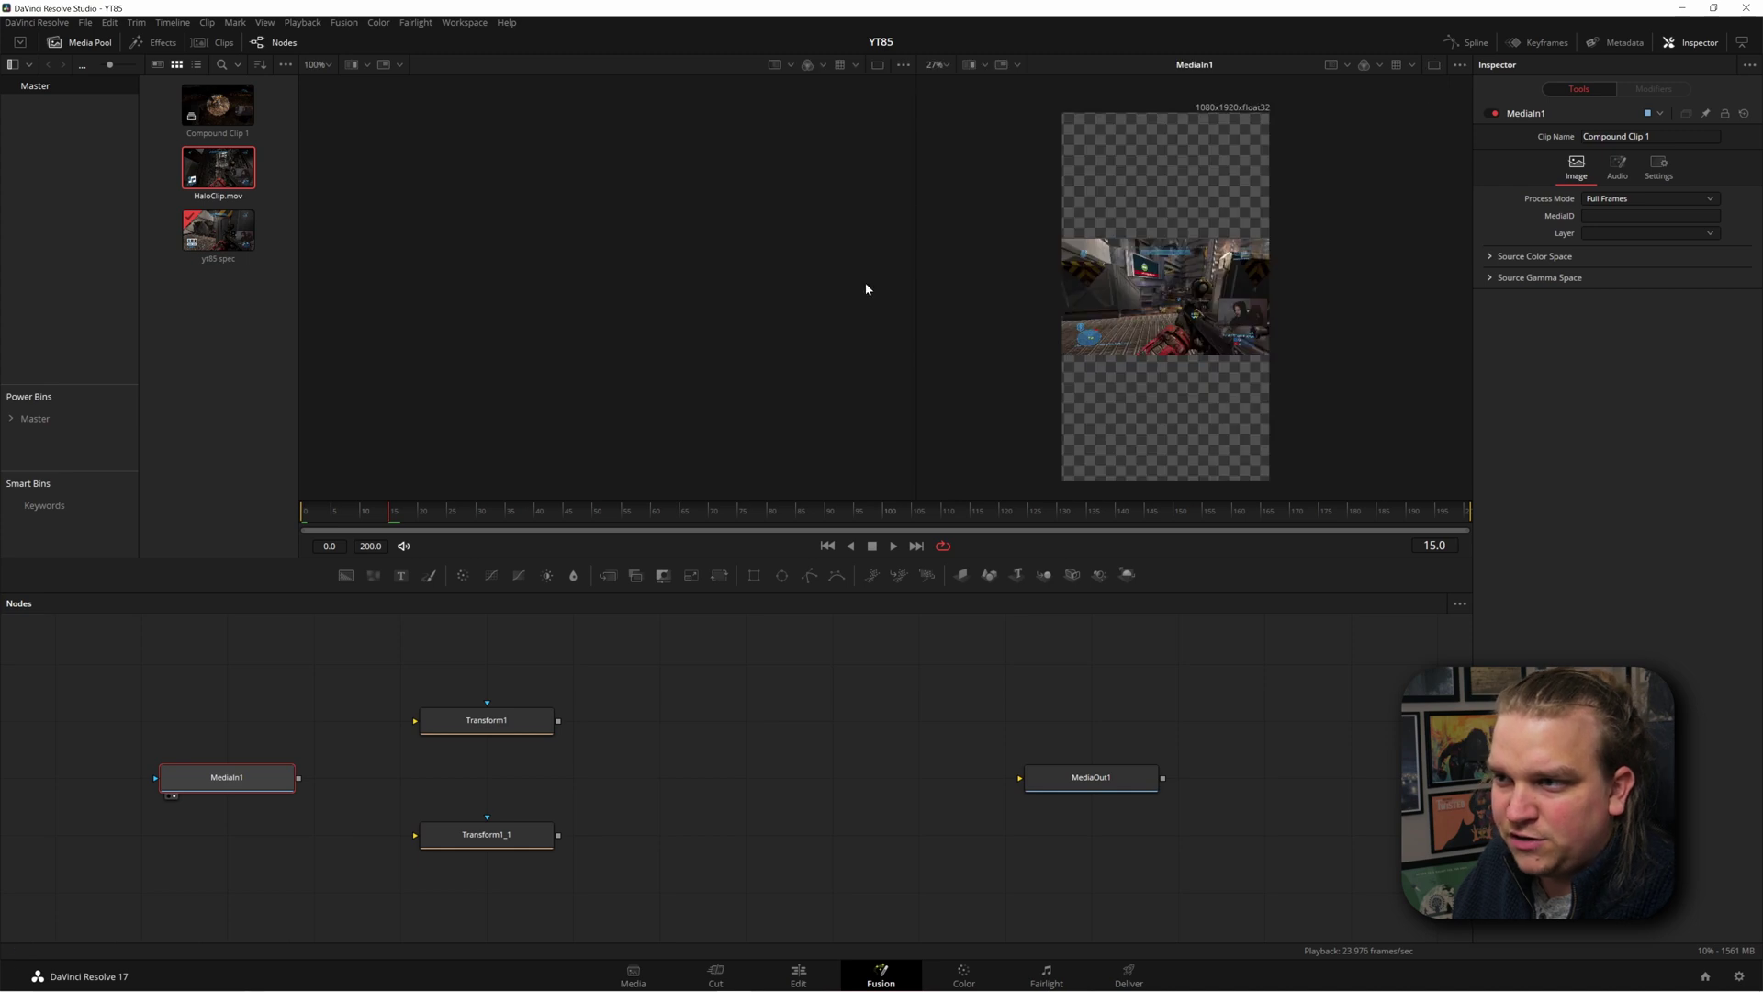
key(1)
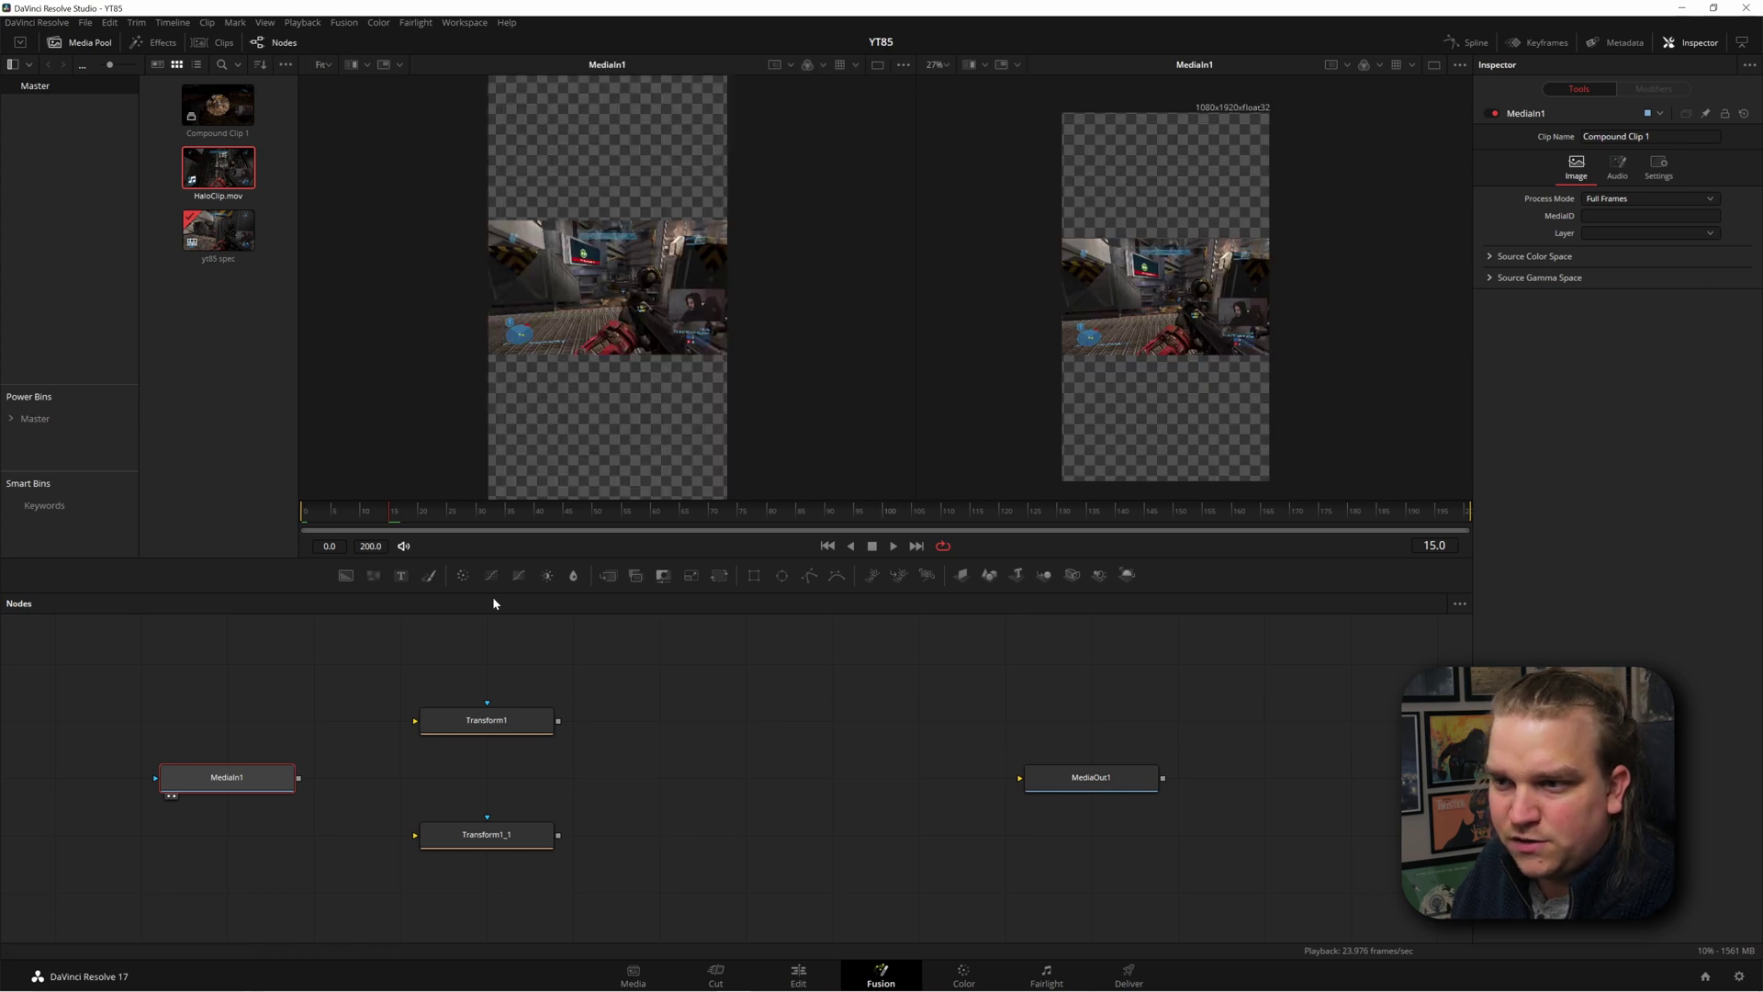
click(1434, 65)
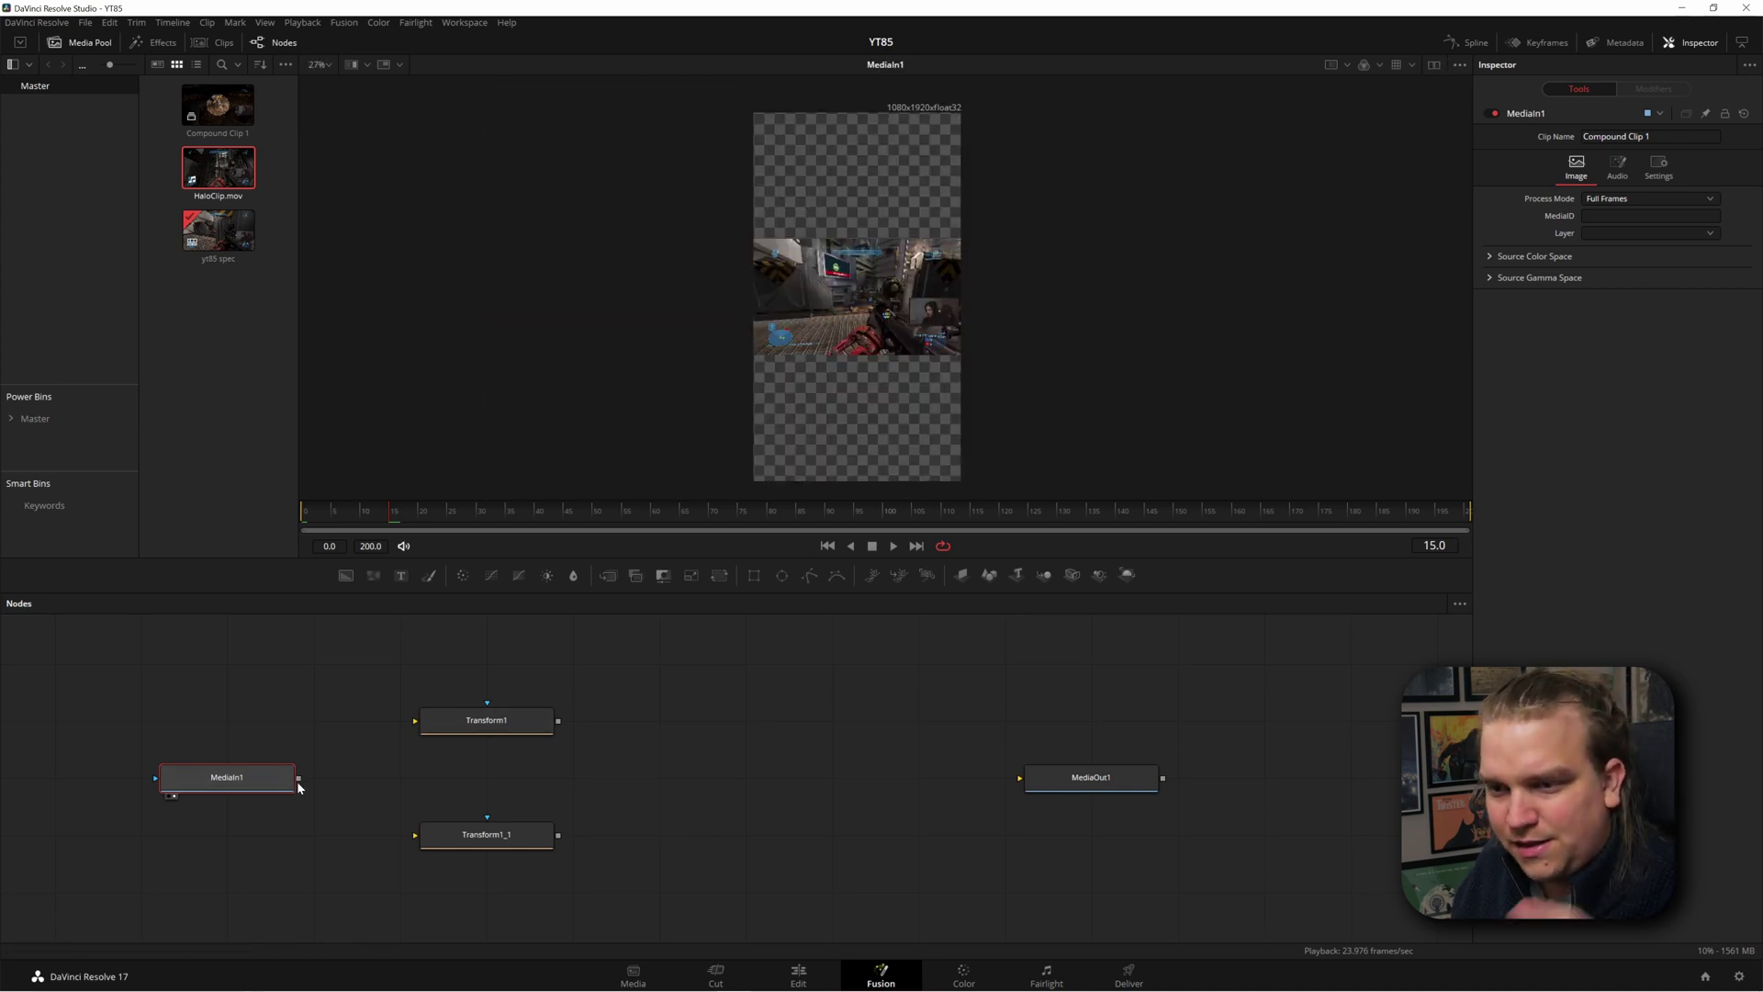
Step: Connect MediaIn1's output to both Transform nodes and preview each of them in the viewer
drag(301, 782, 455, 726)
drag(298, 778, 431, 834)
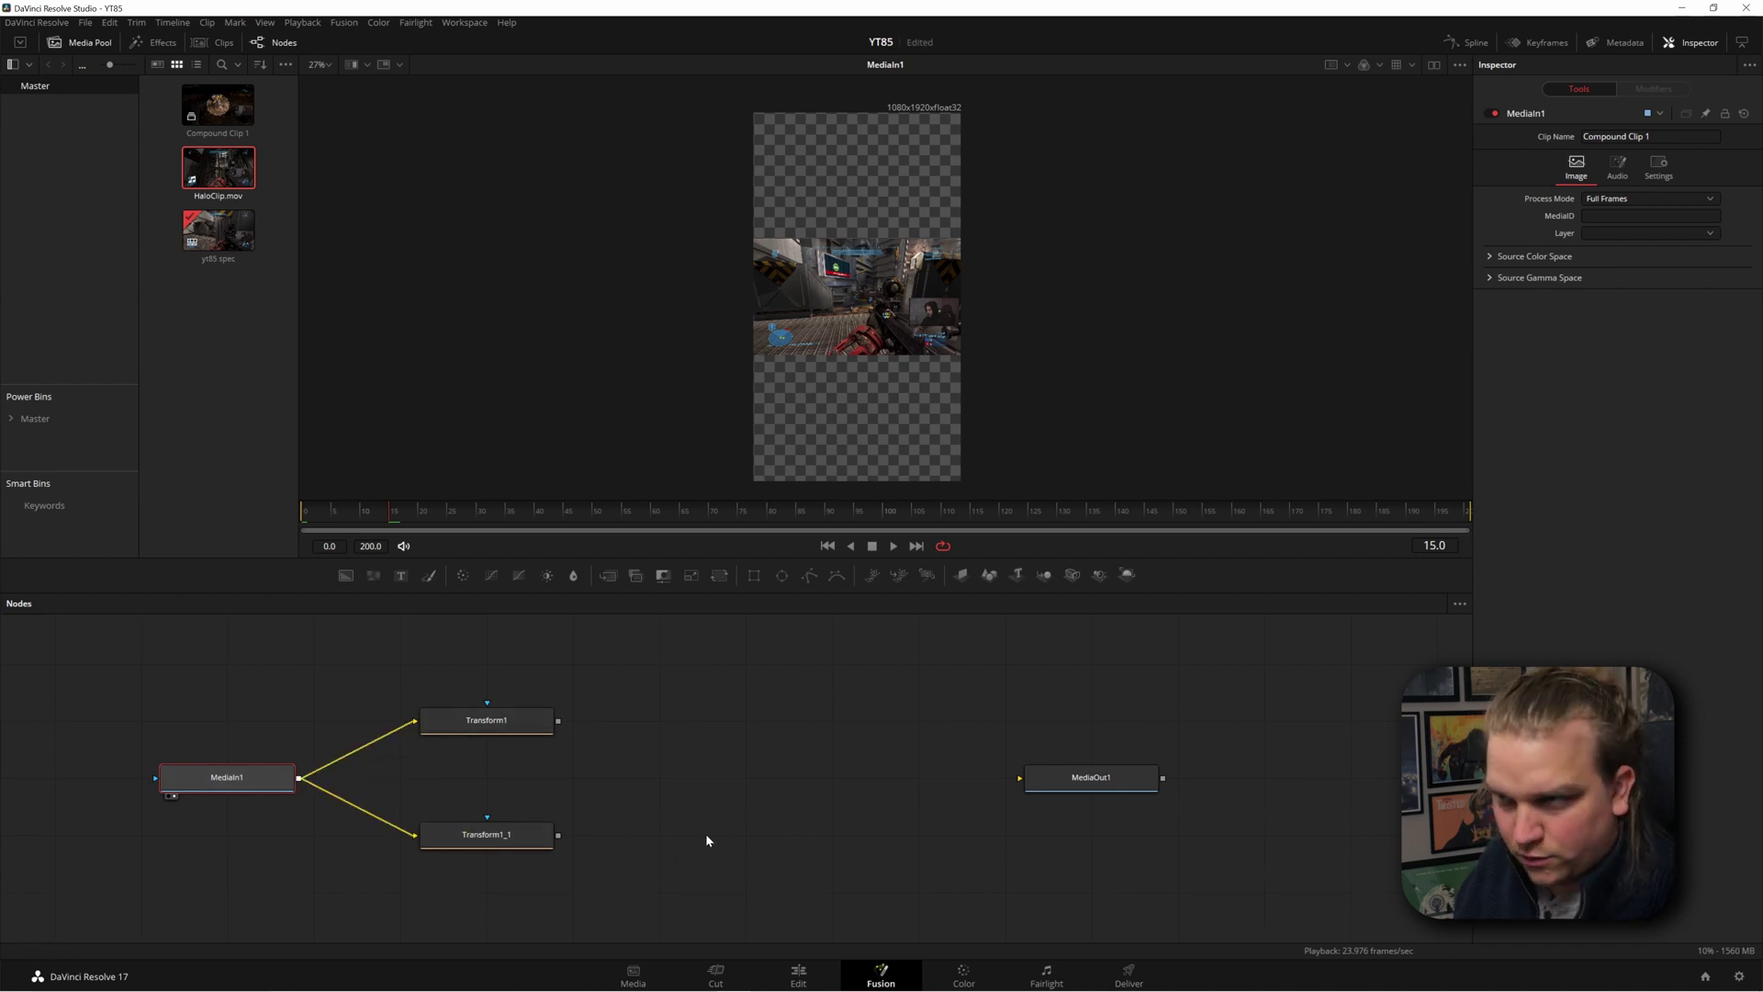
click(543, 723)
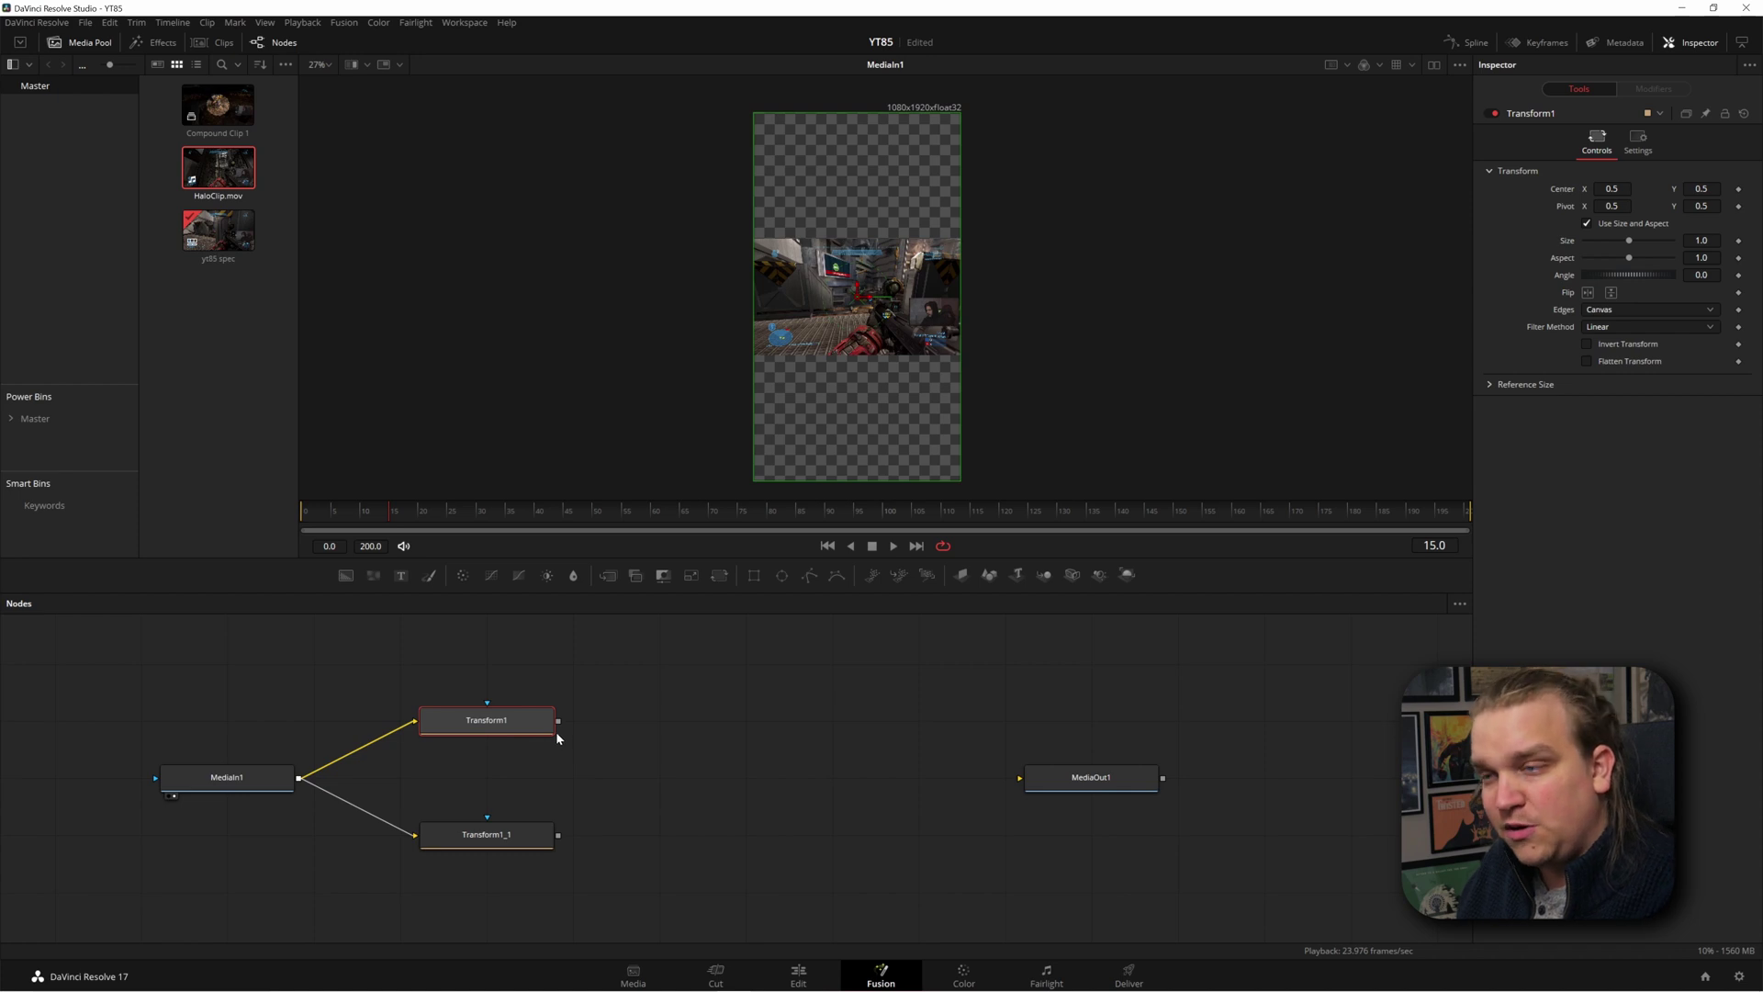
key(2)
click(517, 844)
key(2)
click(488, 722)
key(2)
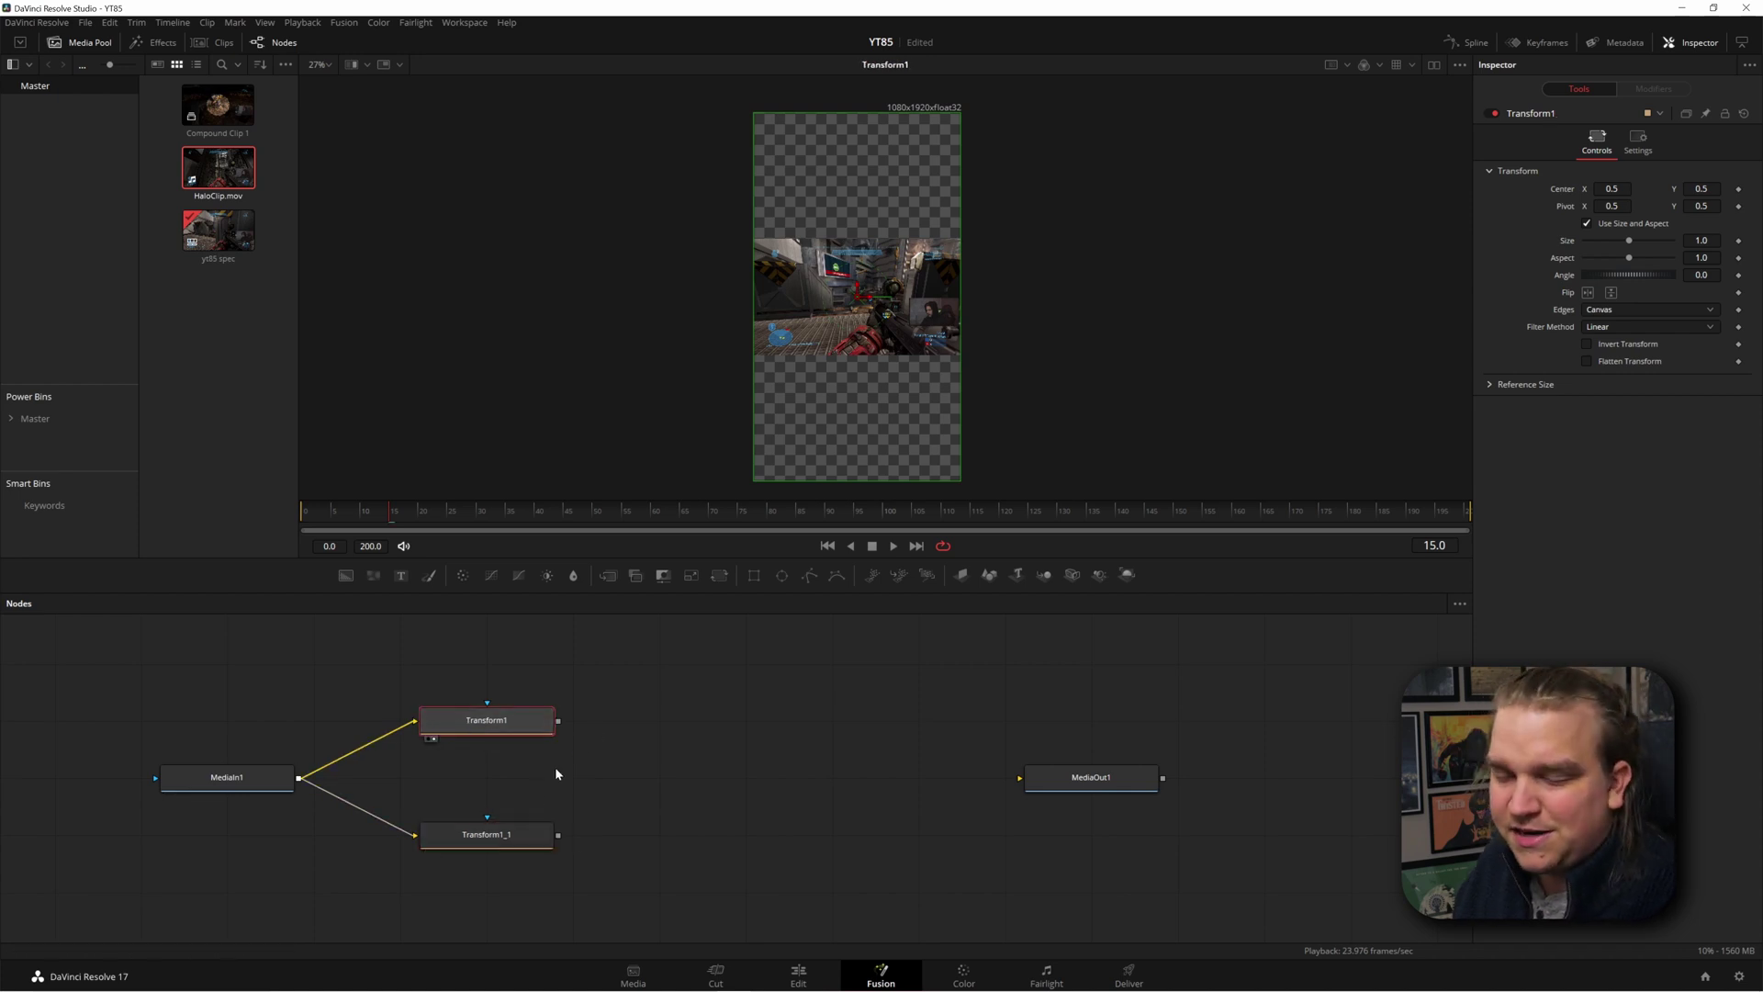
Step: Enlarge Transform1_1 to a size of about 3.21 so the footage fills the vertical frame
click(473, 837)
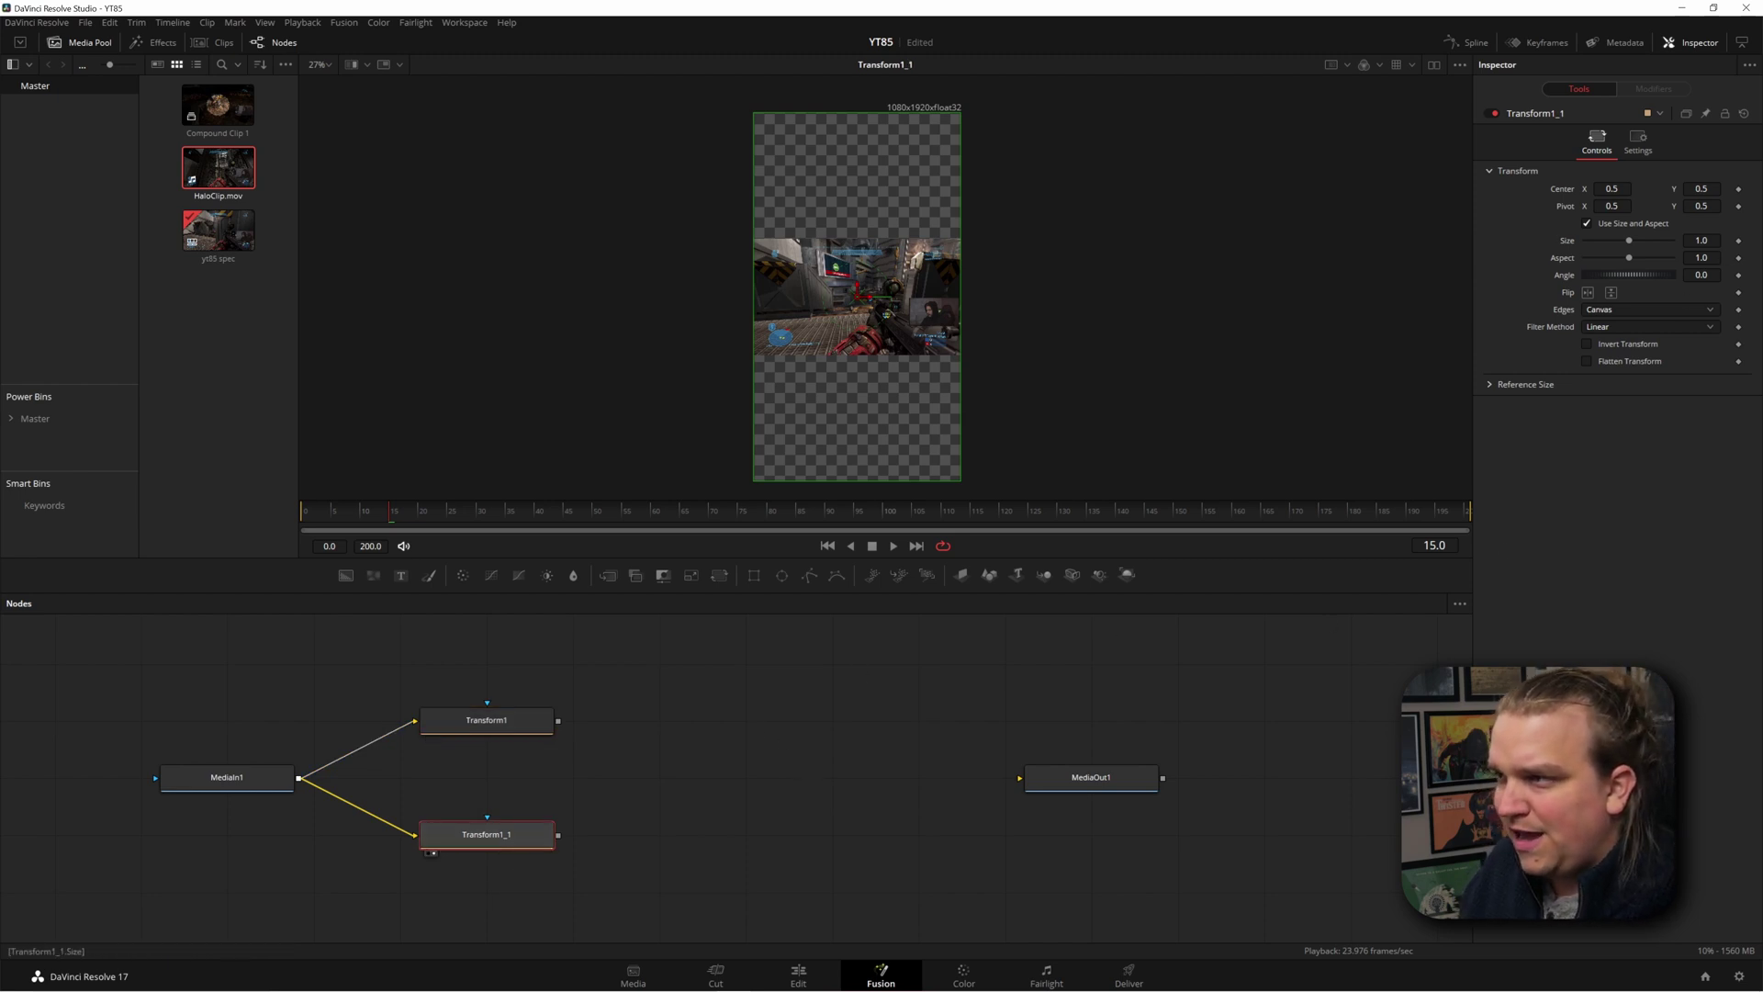
drag(1699, 239, 1761, 239)
Step: Add a Blur node after Transform1_1, show it in the viewer and set its blur size to about 29.1
key(shift+space)
text(transf)
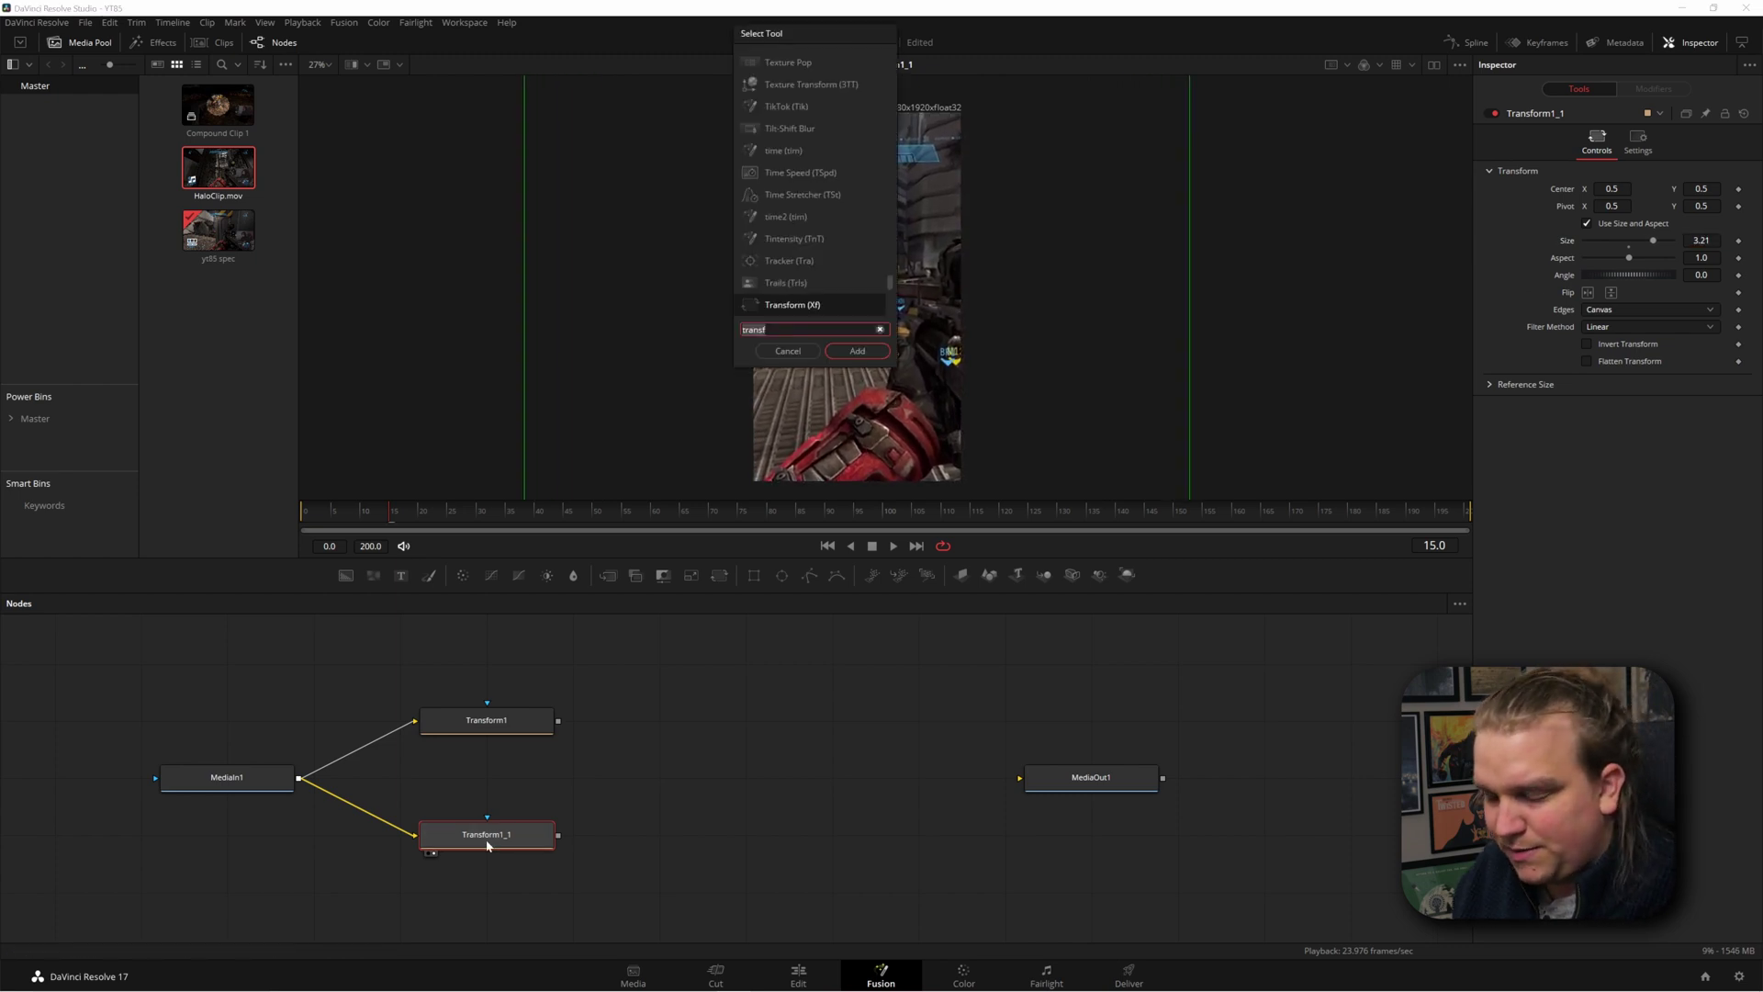
key(BackSpace)
key(BackSpace)
key(BackSpace)
key(BackSpace)
key(BackSpace)
key(BackSpace)
text(blur)
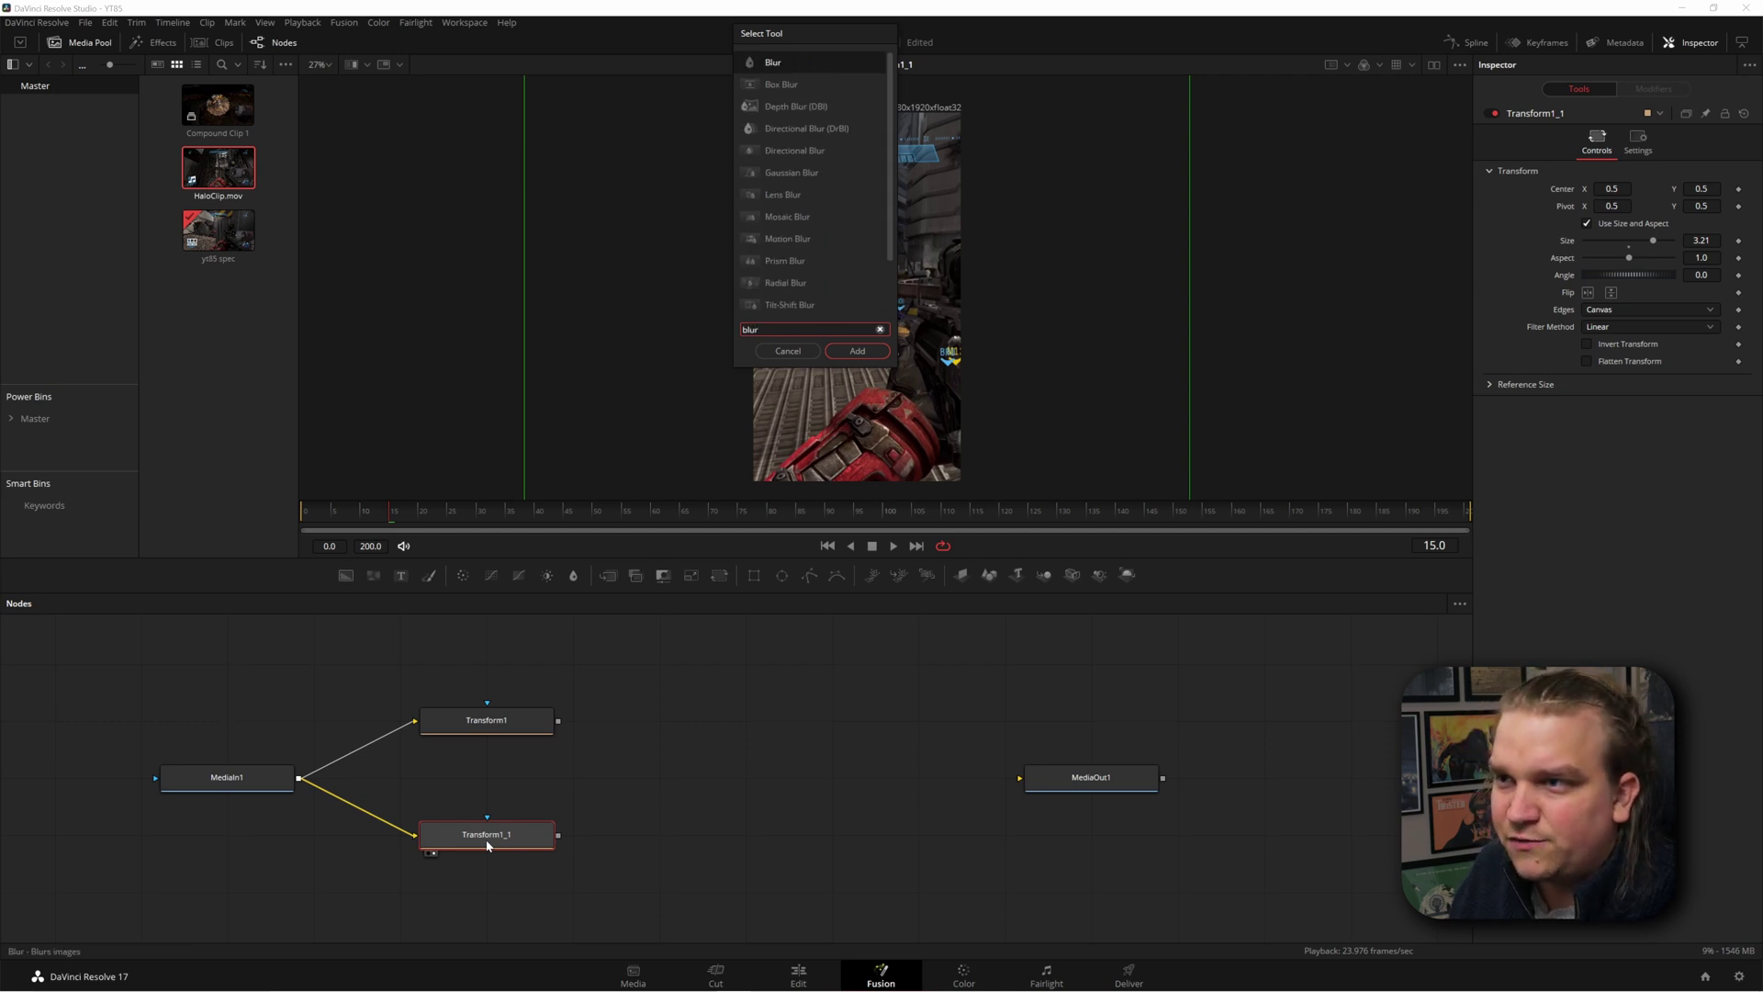
key(Return)
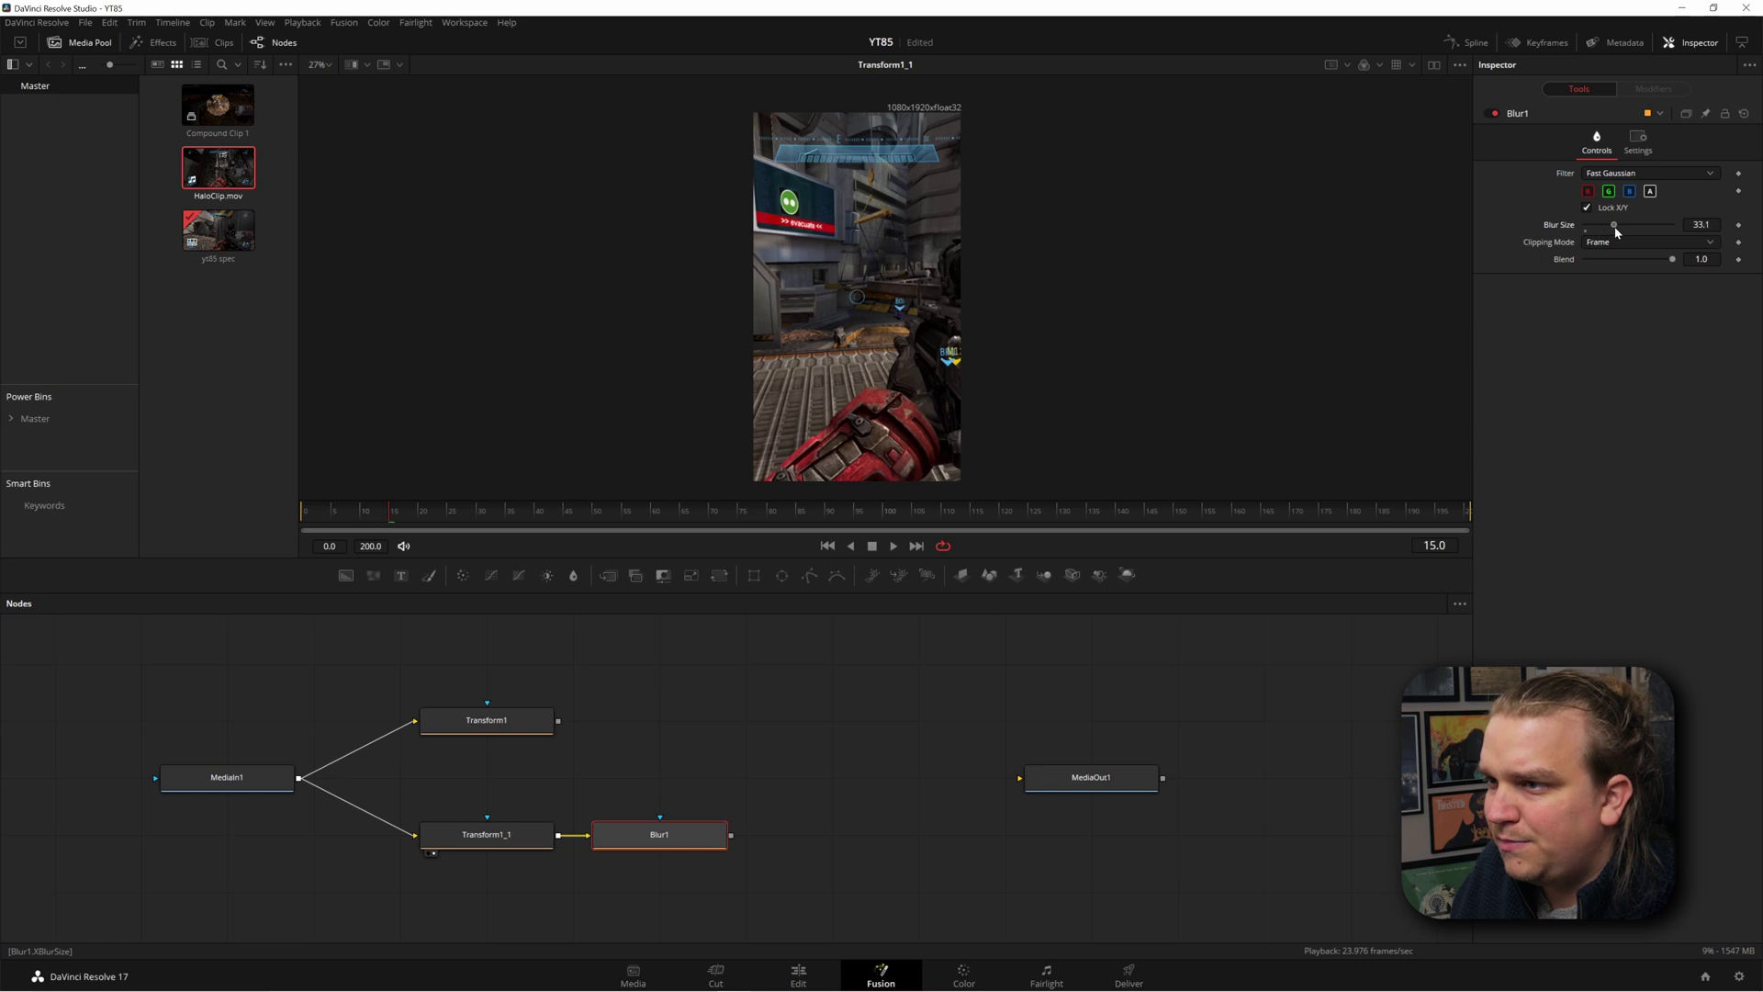
key(1)
drag(1607, 227, 1612, 227)
Step: Add a Color Corrector node after Blur1 and lower its gain to about 0.758 to darken the background
key(shift+space)
text(color)
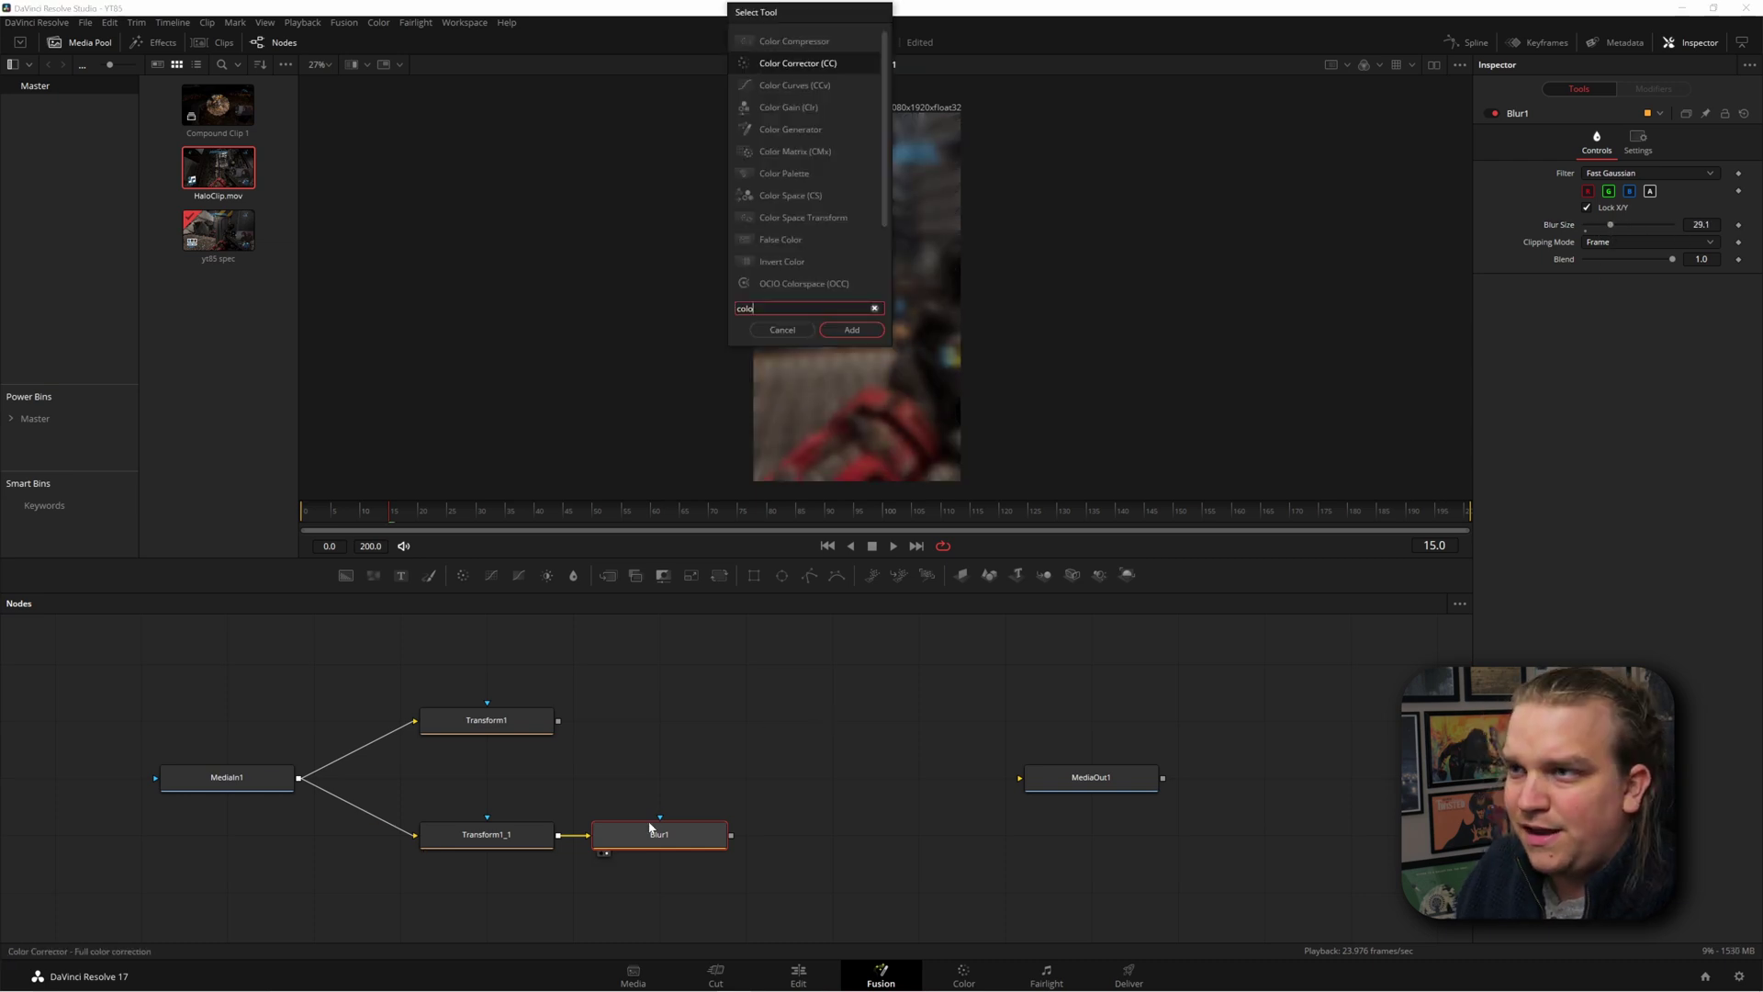
key(Return)
key(1)
drag(1628, 475, 1649, 475)
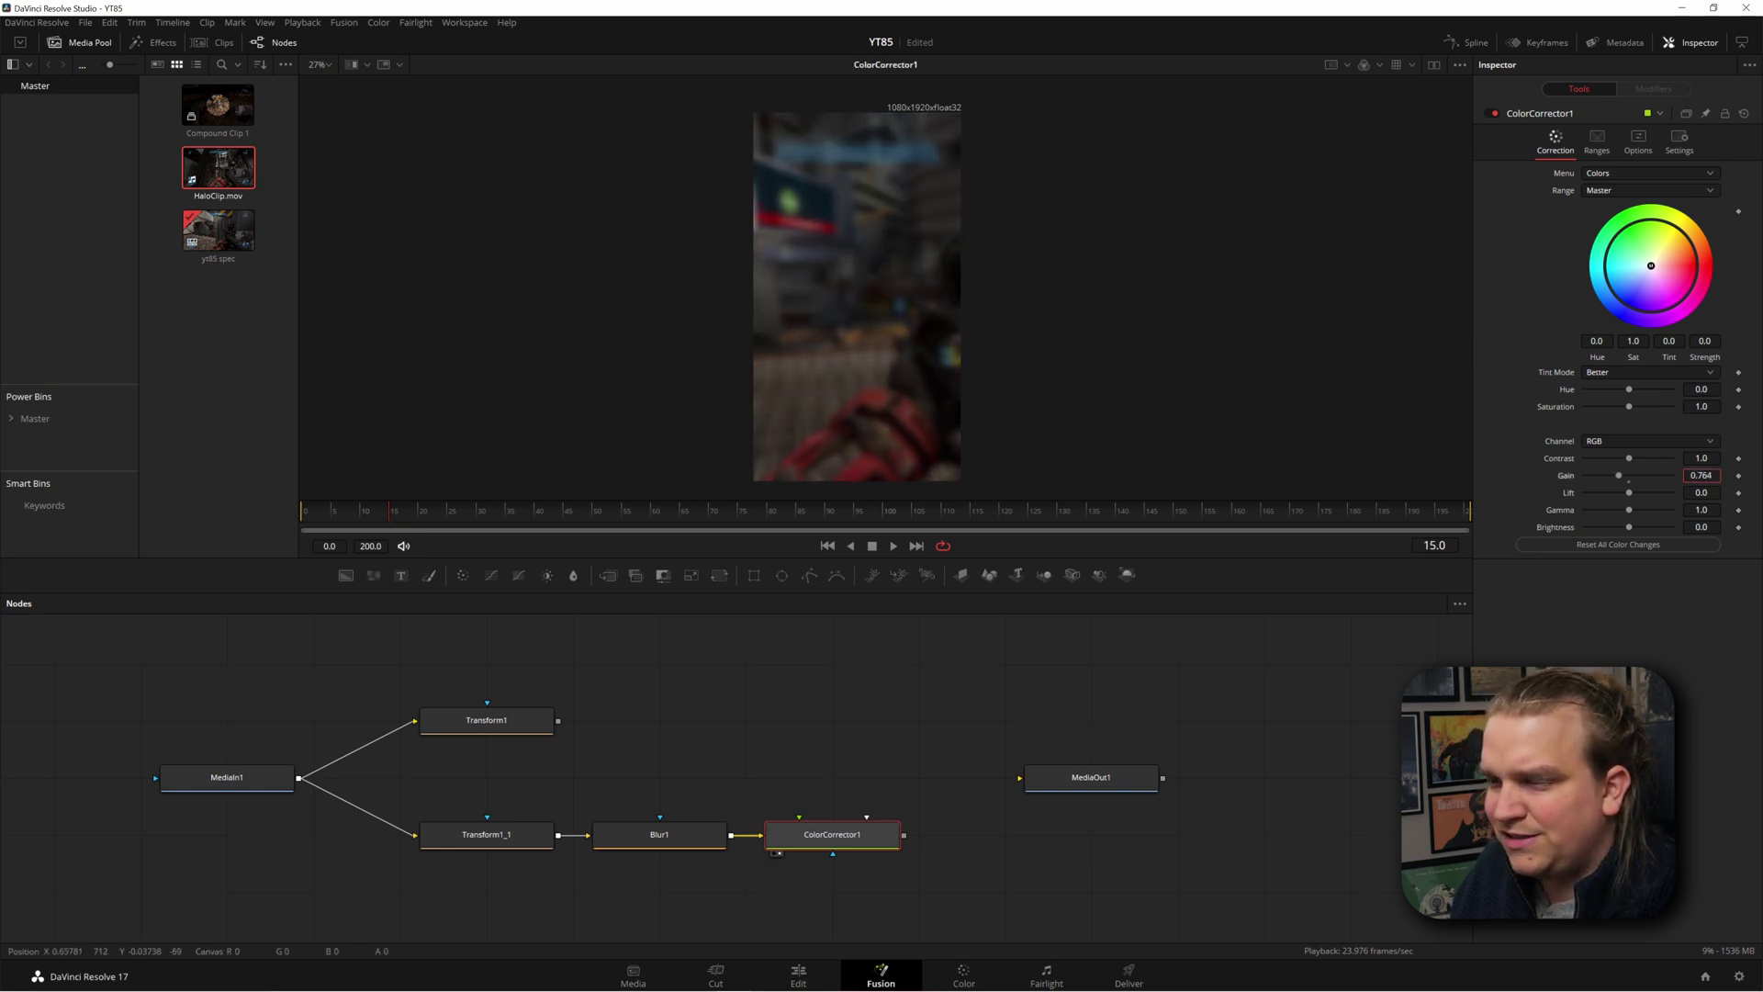
Step: Move MediaOut1 farther away from the Transform and Blur nodes to make room in the node graph
drag(1063, 778, 1236, 778)
drag(904, 729, 825, 721)
Step: Preview the outputs of MediaIn1, Transform1_1, Blur1 and ColorCorrector1 one after another in the viewer
click(162, 777)
key(1)
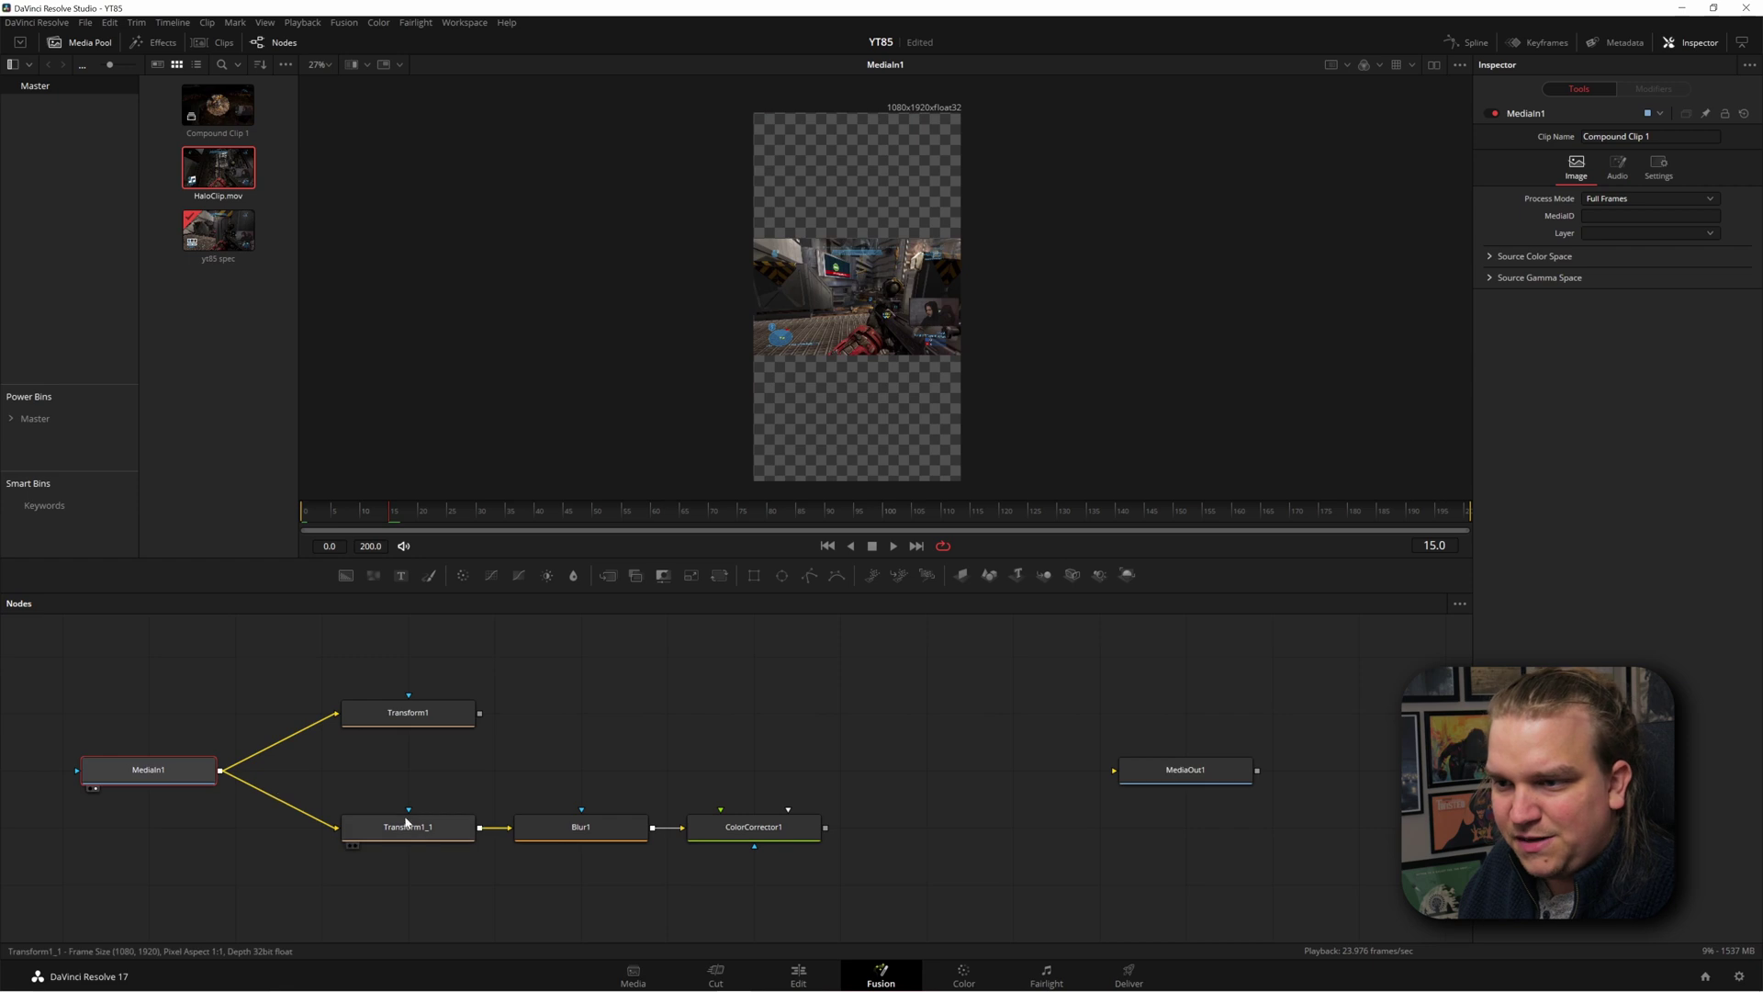
click(406, 826)
key(1)
click(578, 831)
key(1)
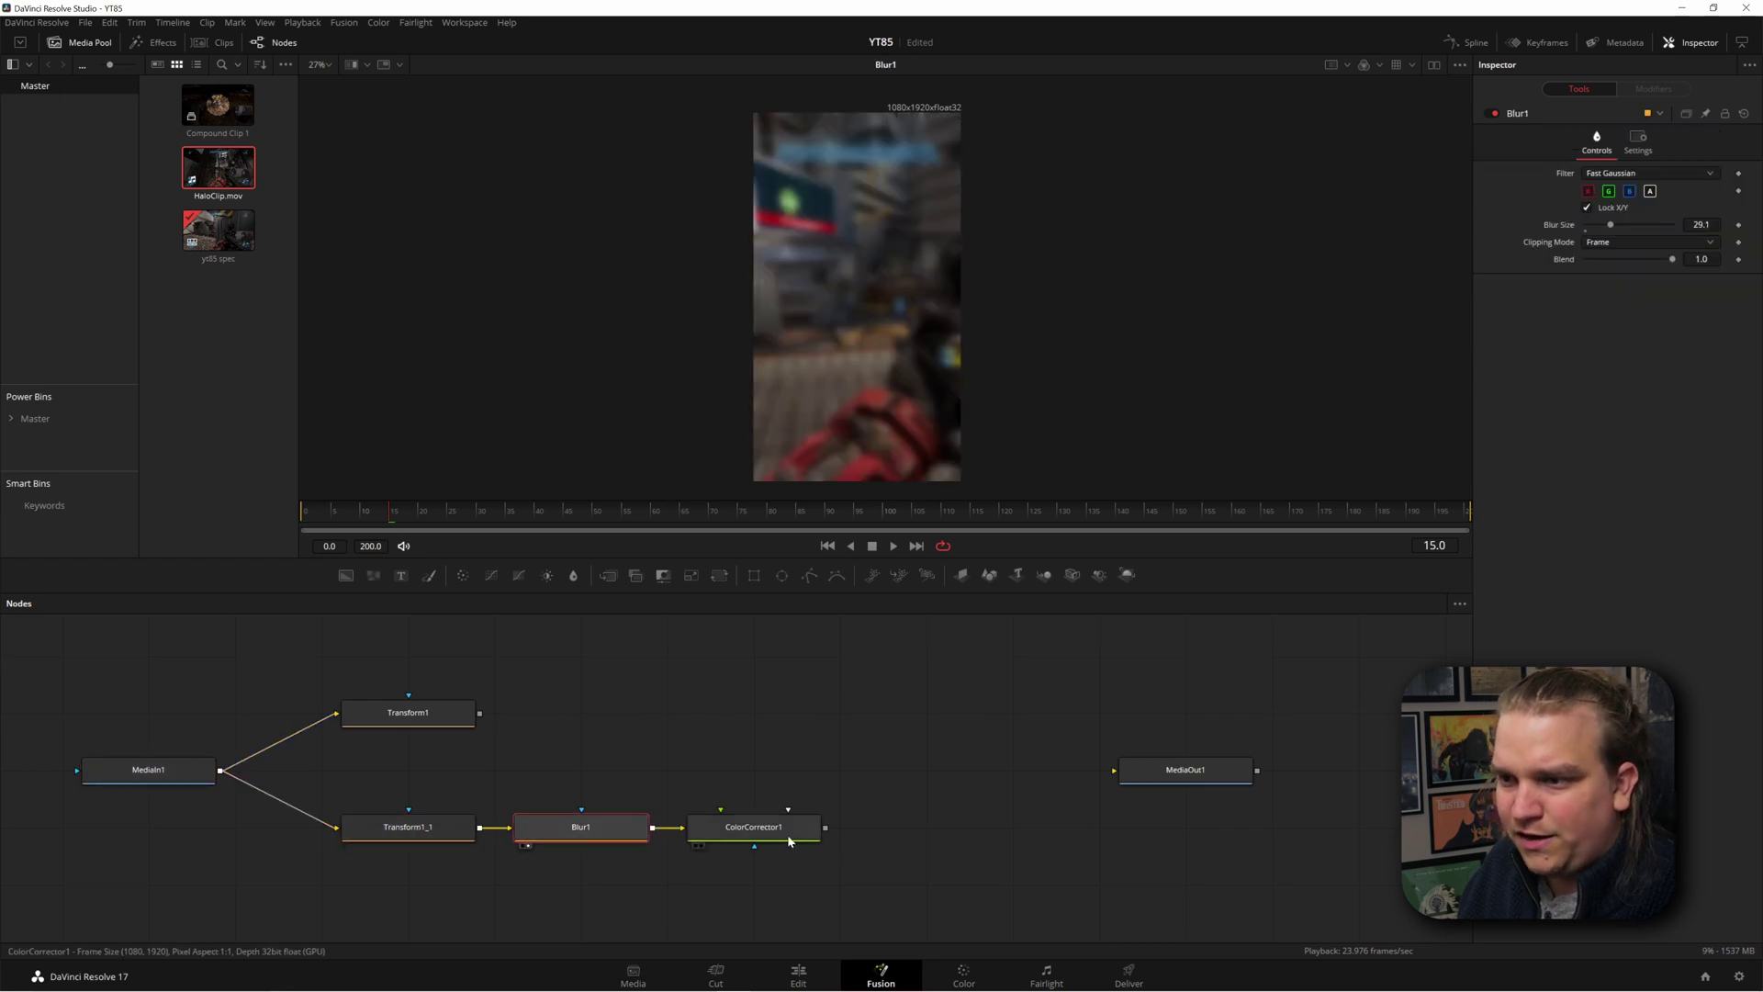
click(785, 835)
key(1)
drag(629, 747, 404, 743)
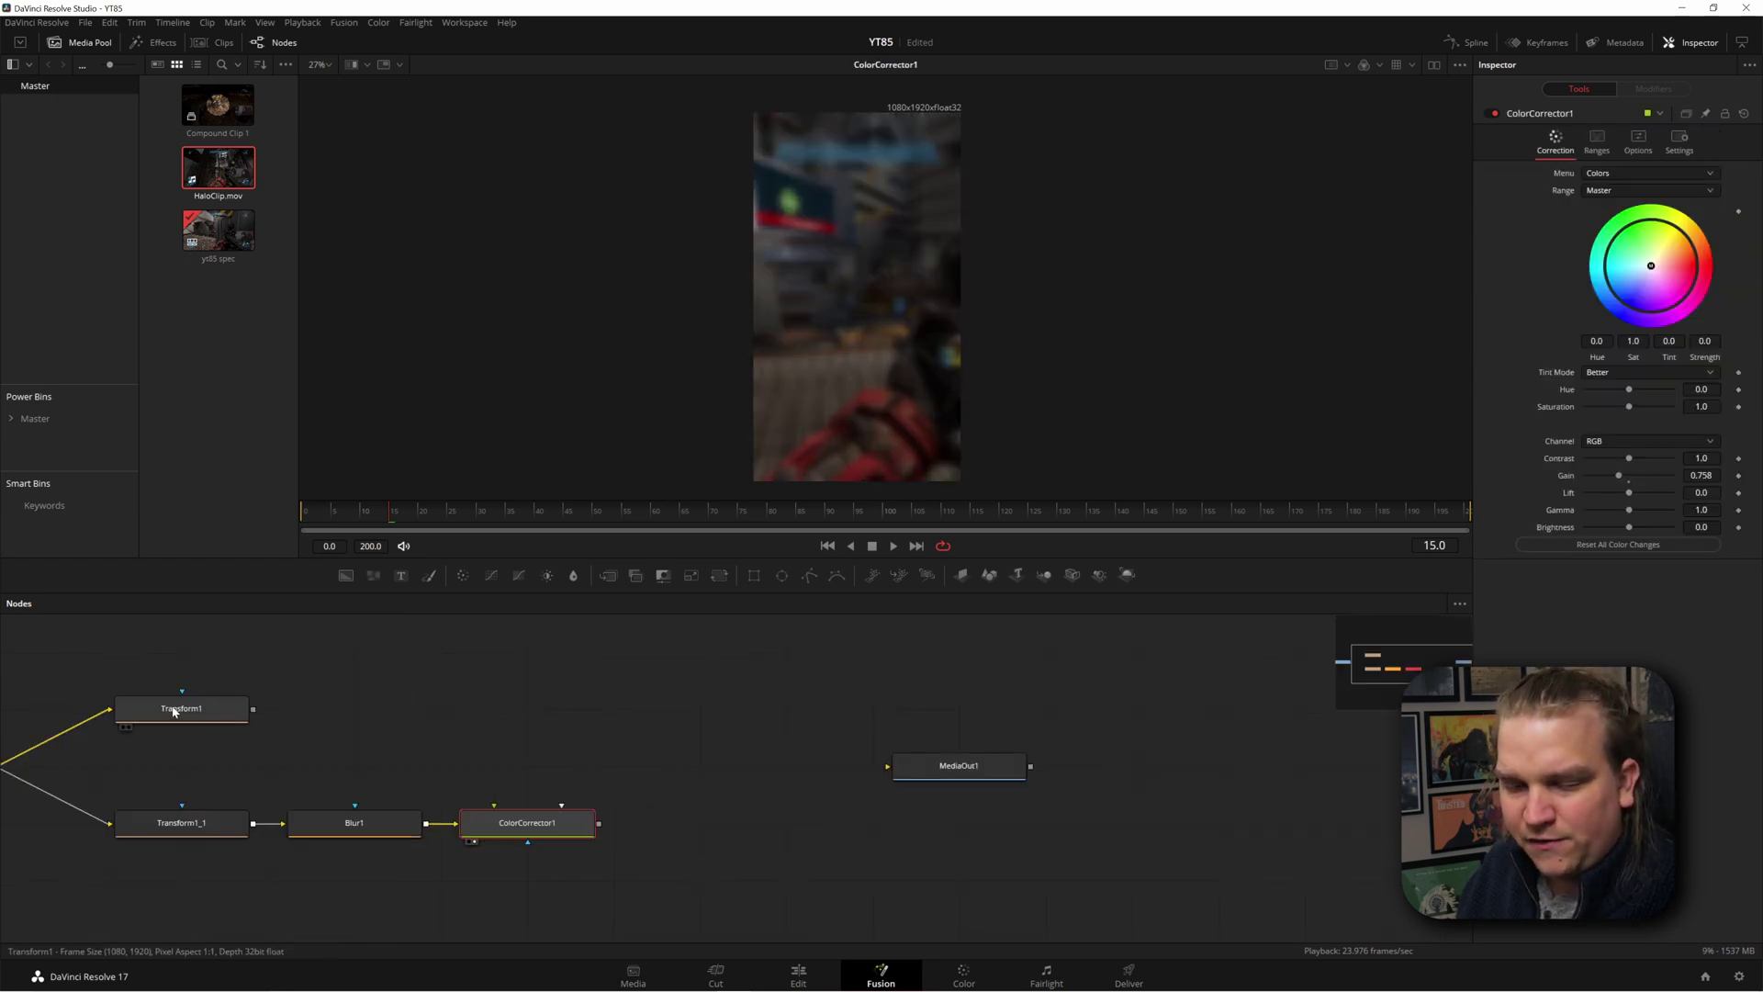
Step: Merge Transform1 over ColorCorrector1's output, show the merge in the viewer and play the composite
drag(175, 712, 262, 712)
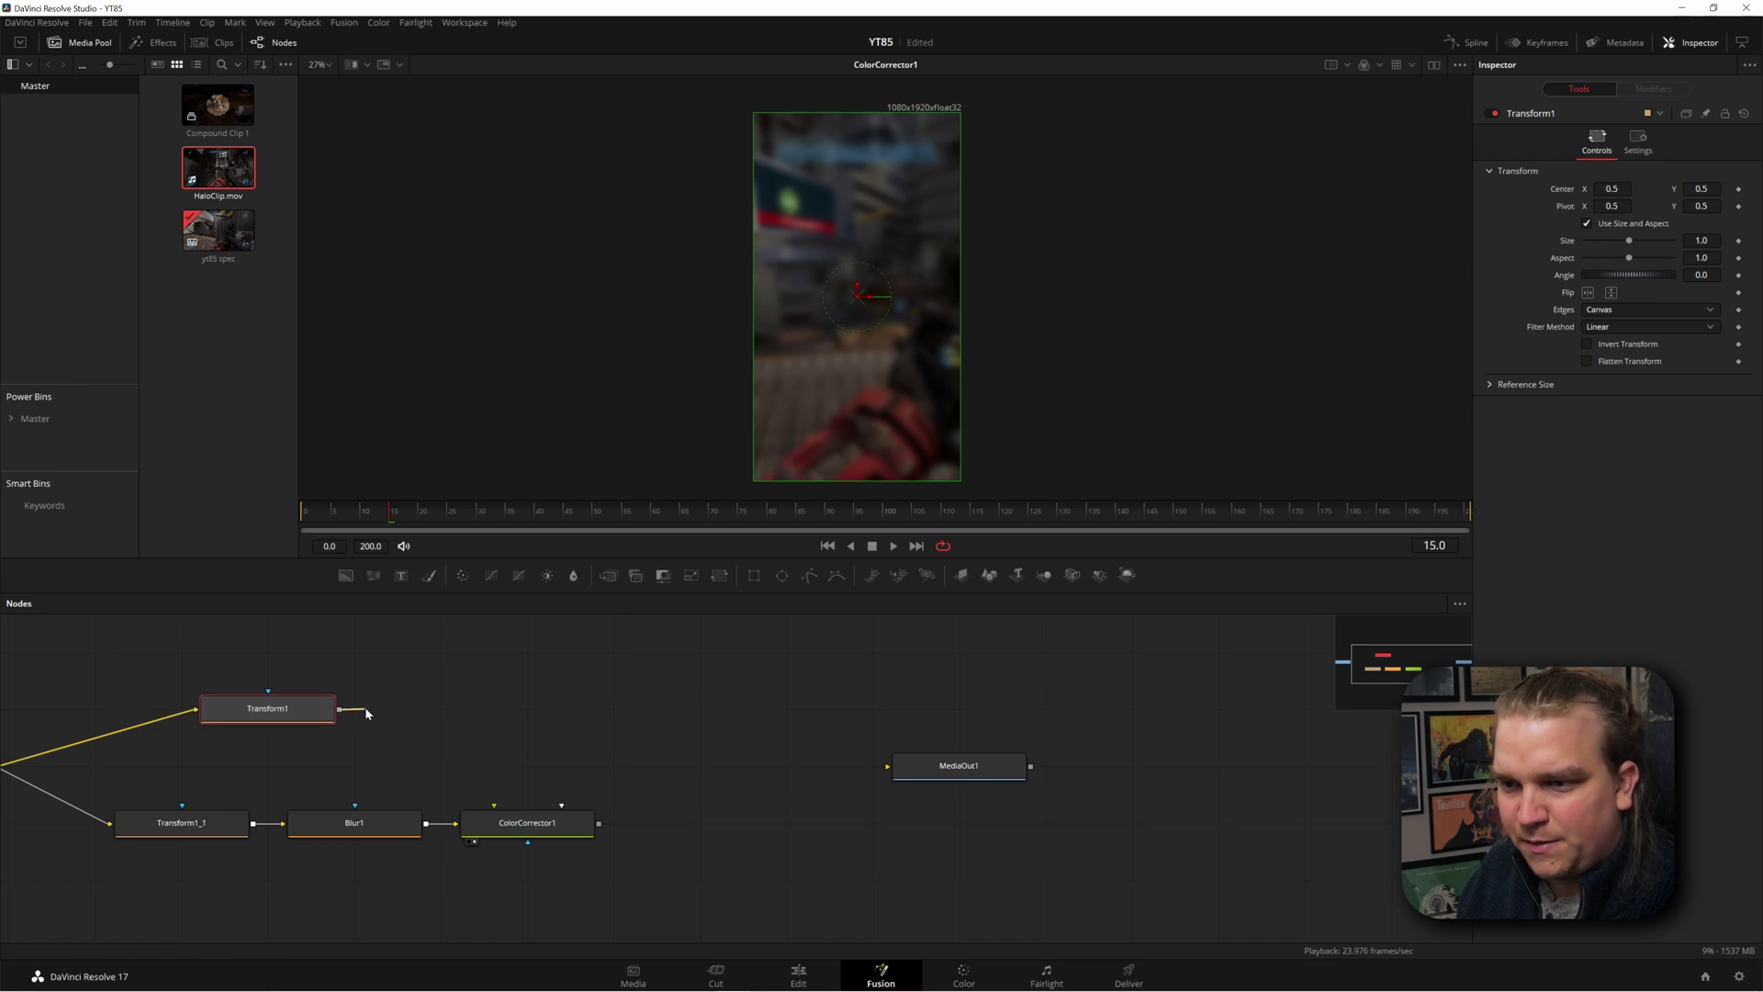
drag(340, 710, 605, 831)
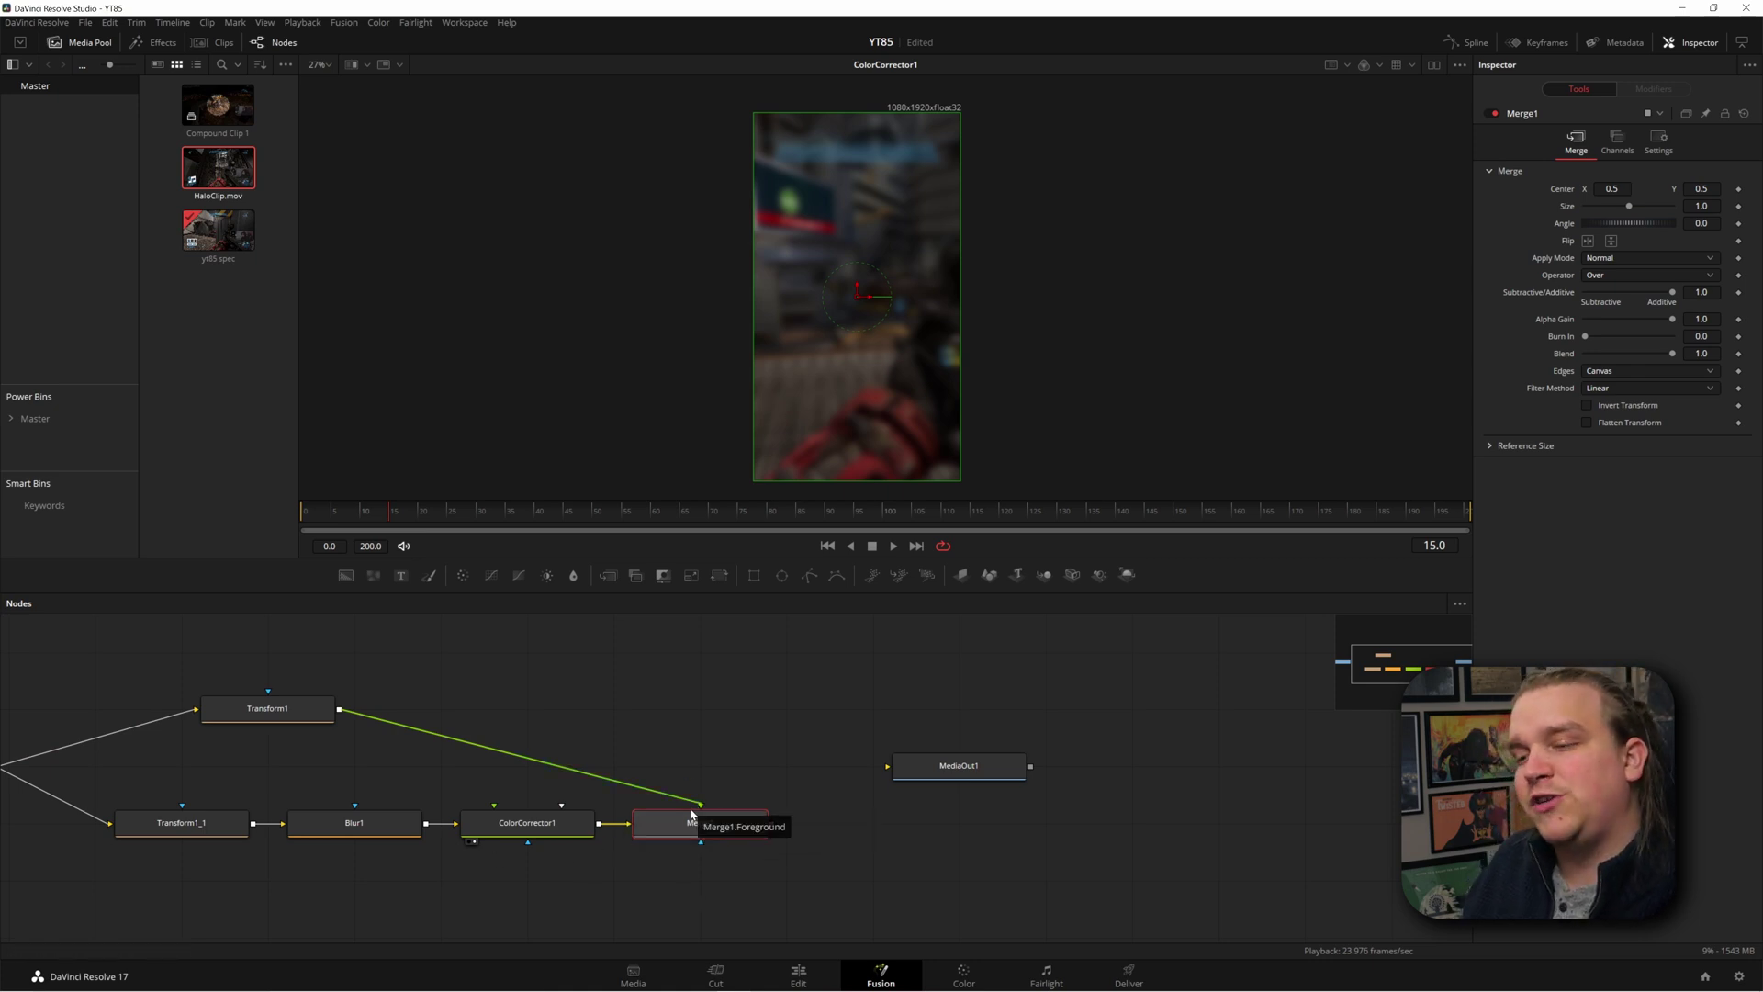
key(1)
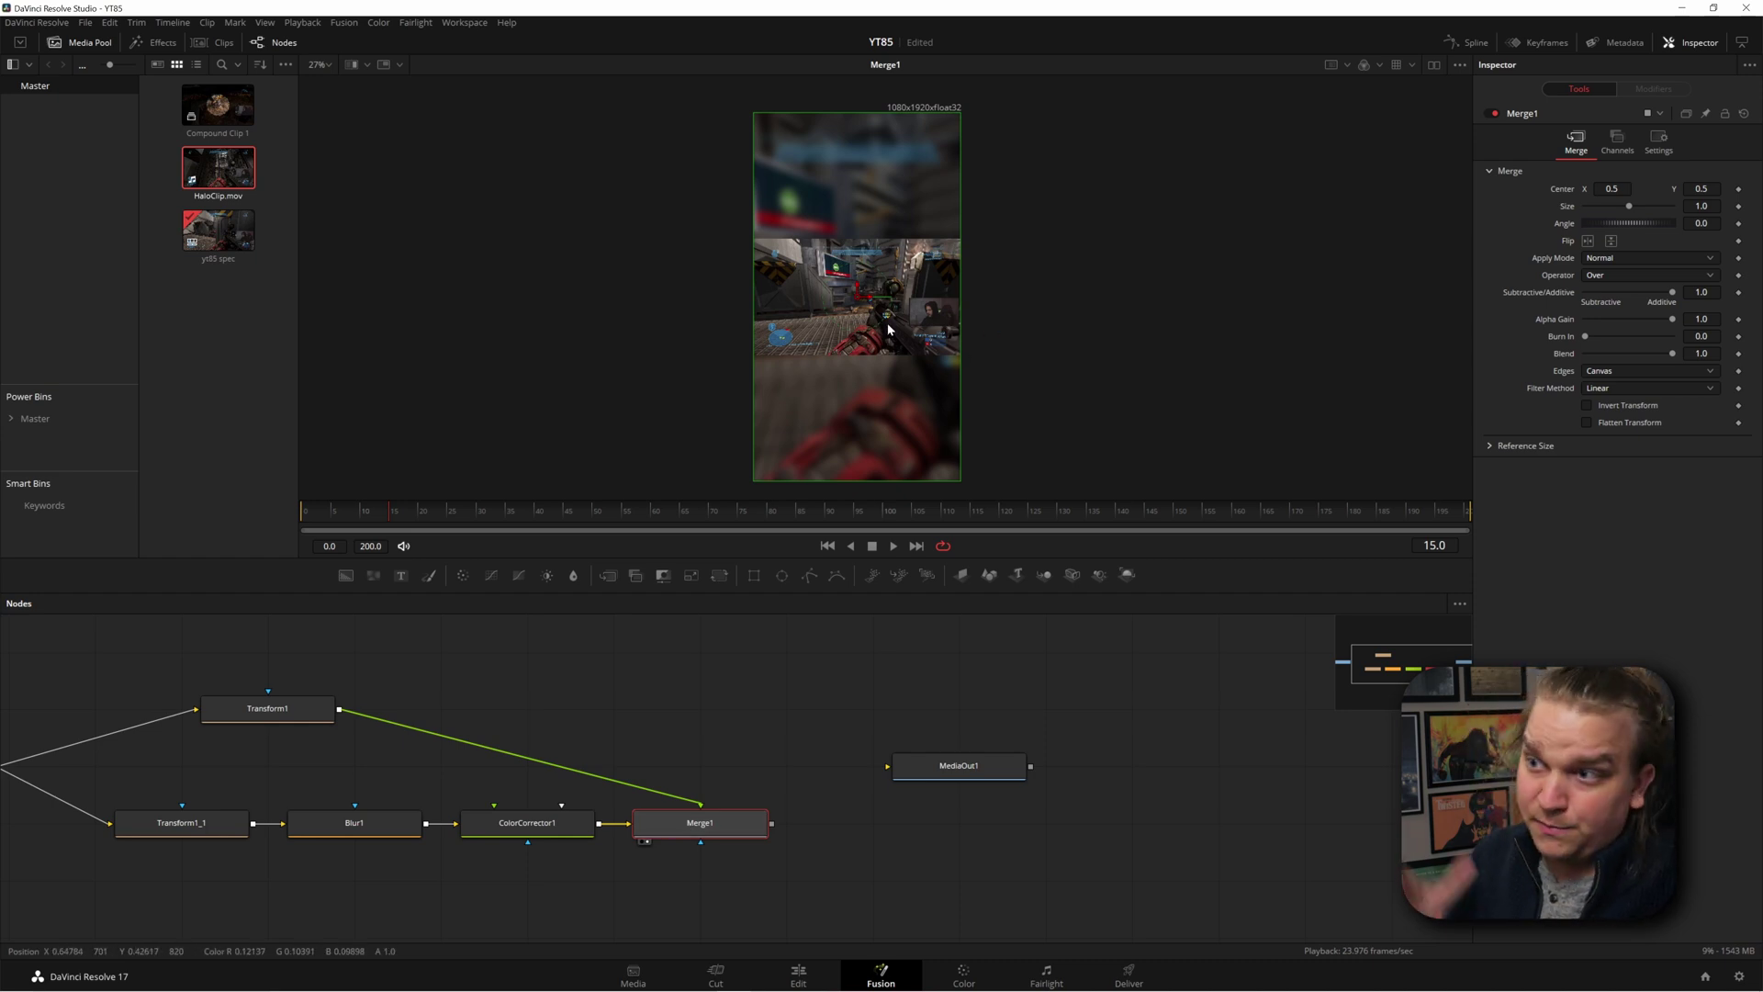
key(space)
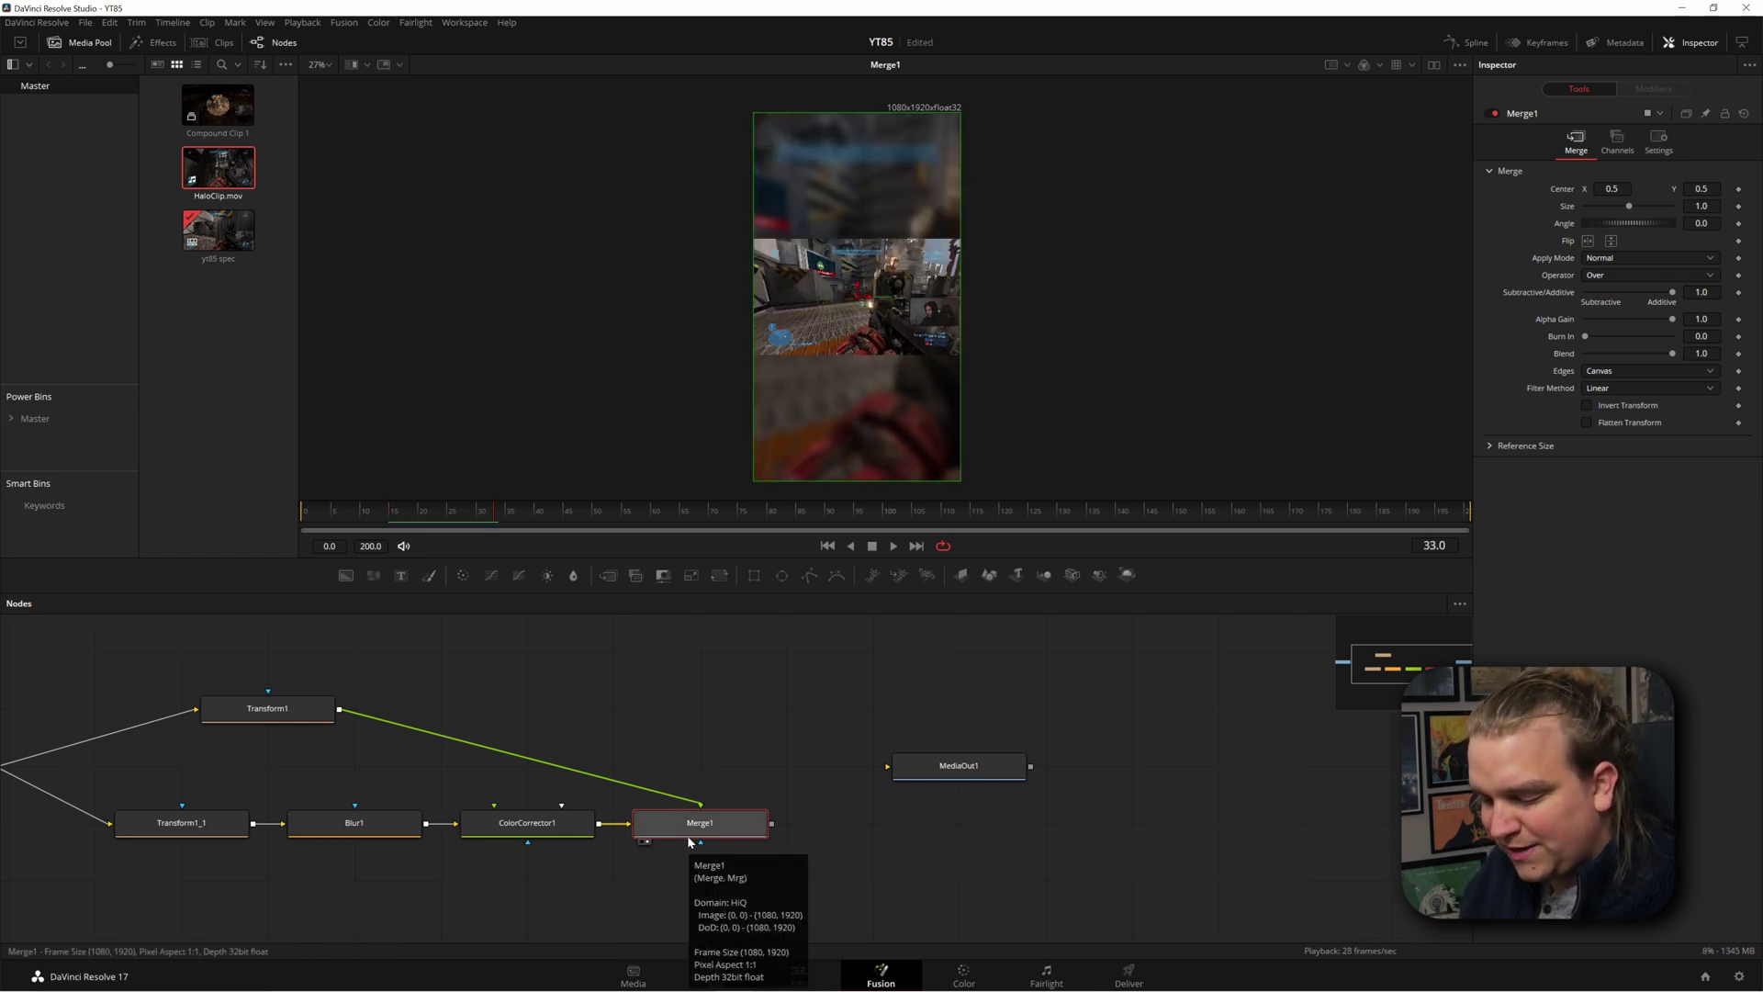
Step: Swap Merge1's foreground and background inputs, and swap them back
key(ctrl+t)
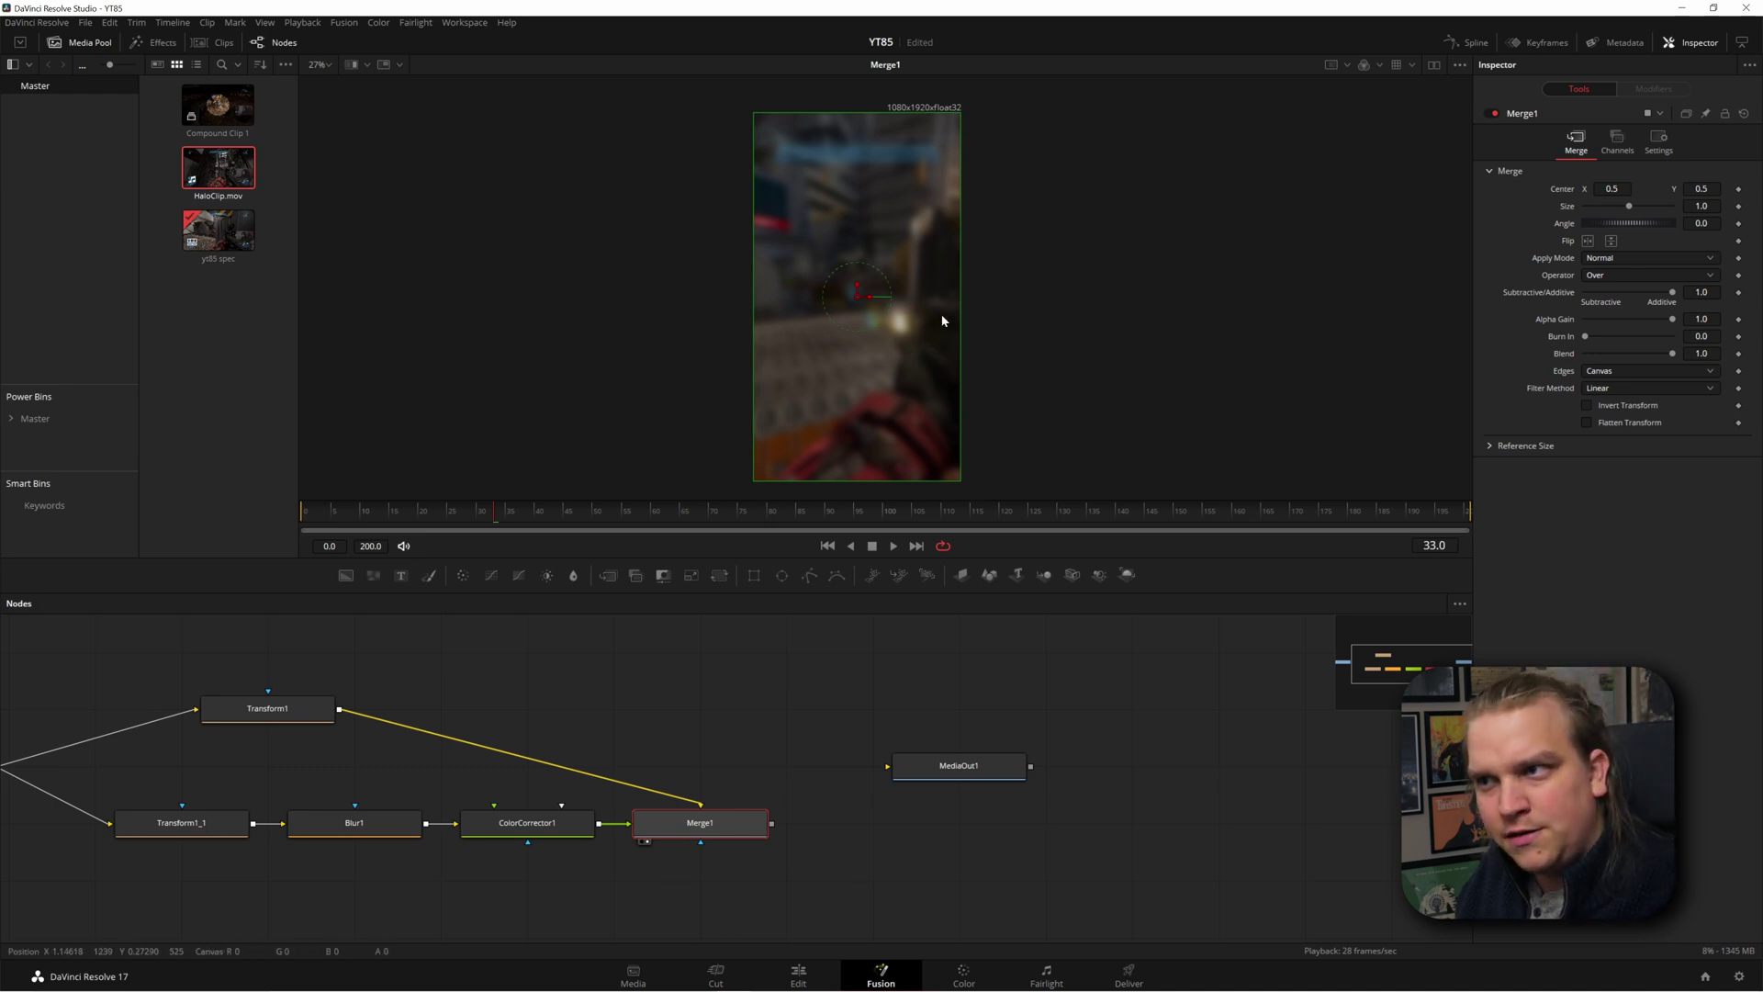
key(ctrl+t)
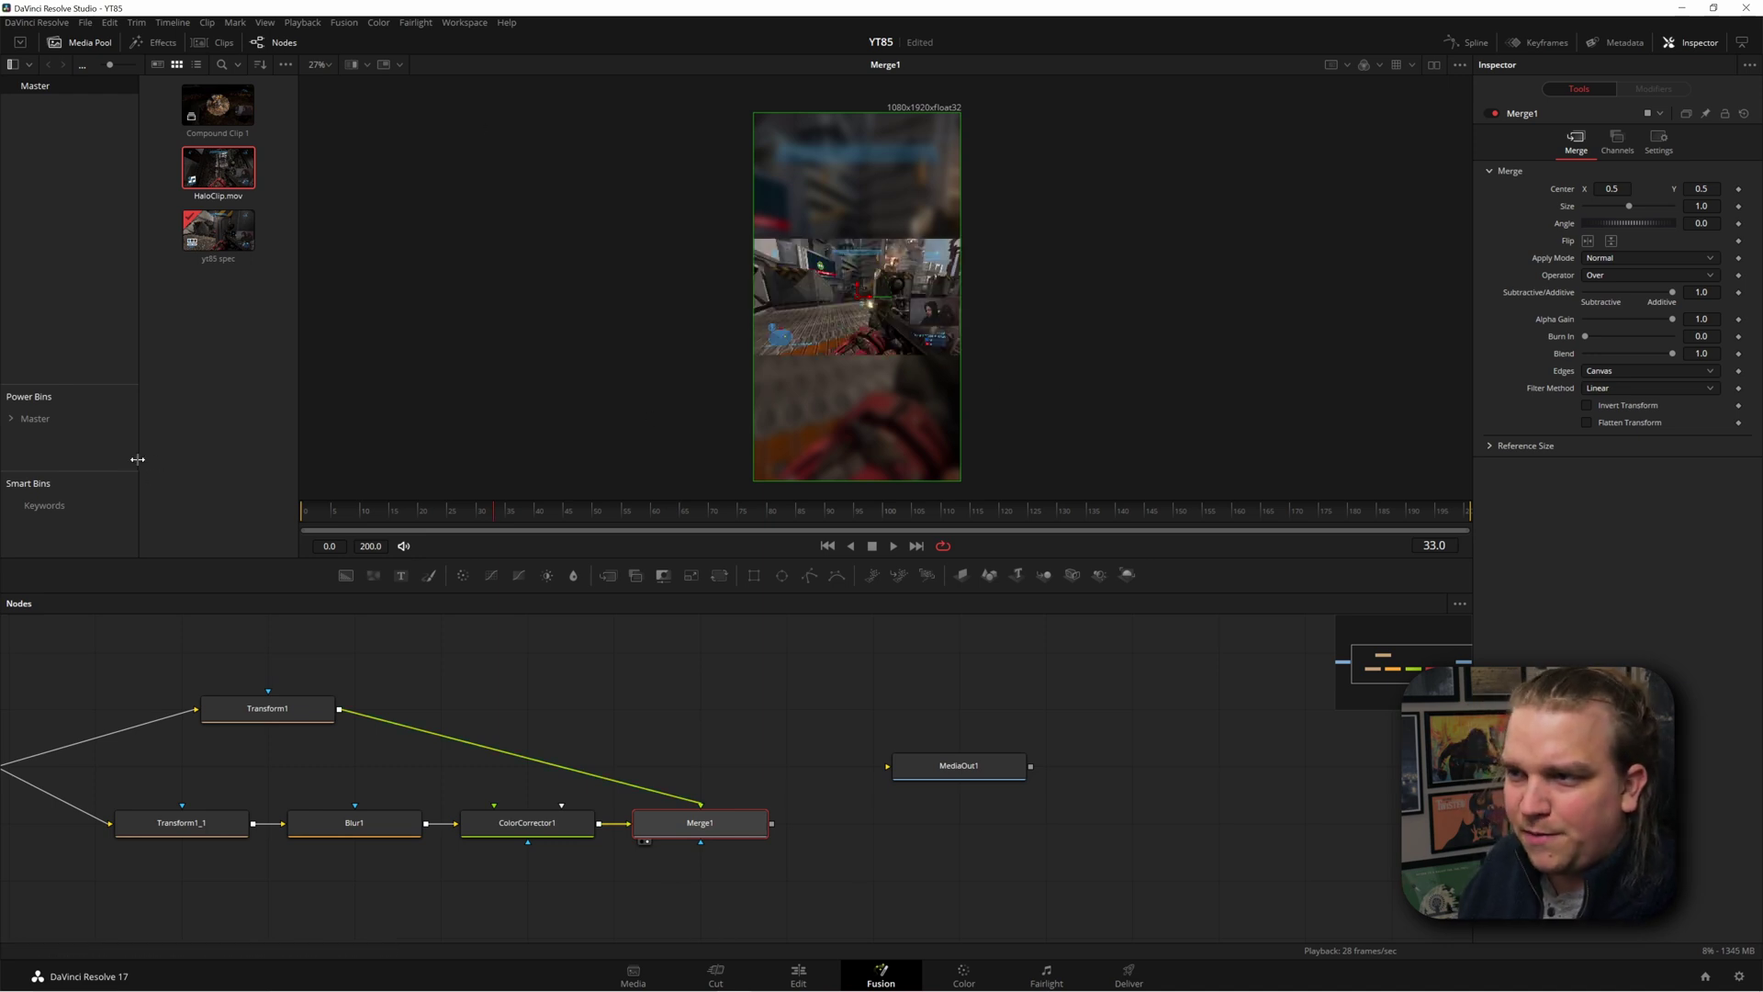
click(604, 681)
Step: Enlarge the foreground gameplay by raising Transform1's size to about 1.94
click(267, 708)
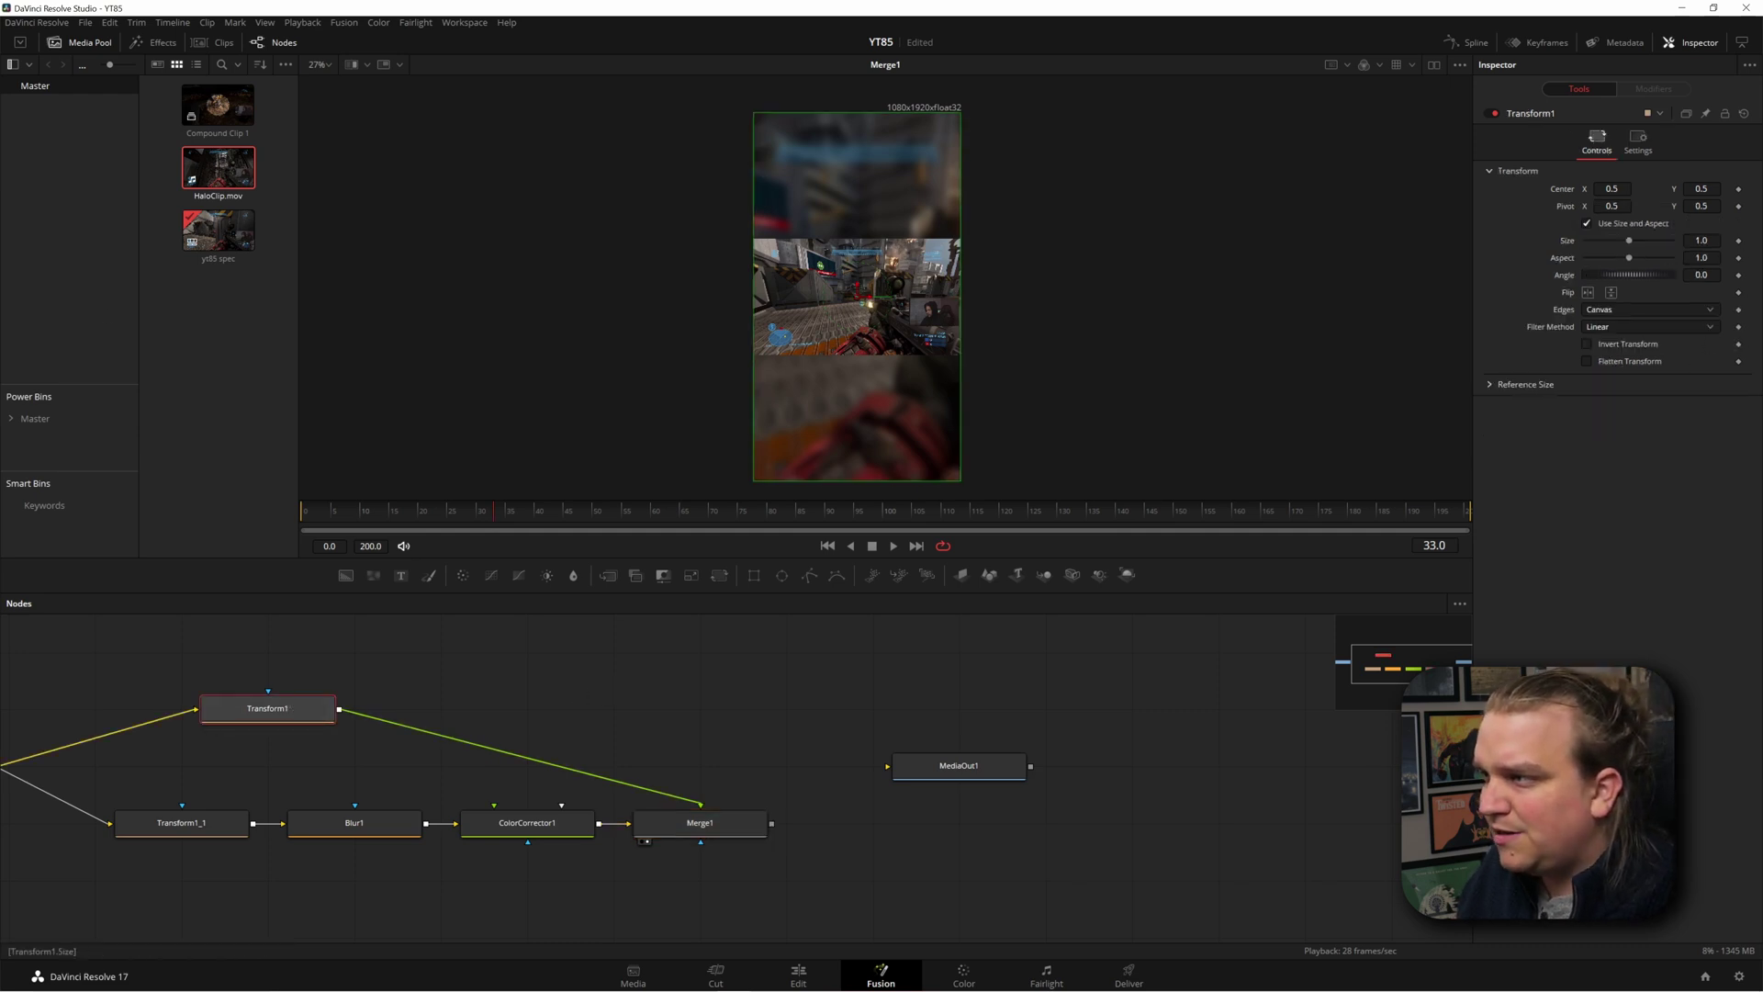
drag(1628, 240, 1634, 241)
drag(1010, 279, 1058, 279)
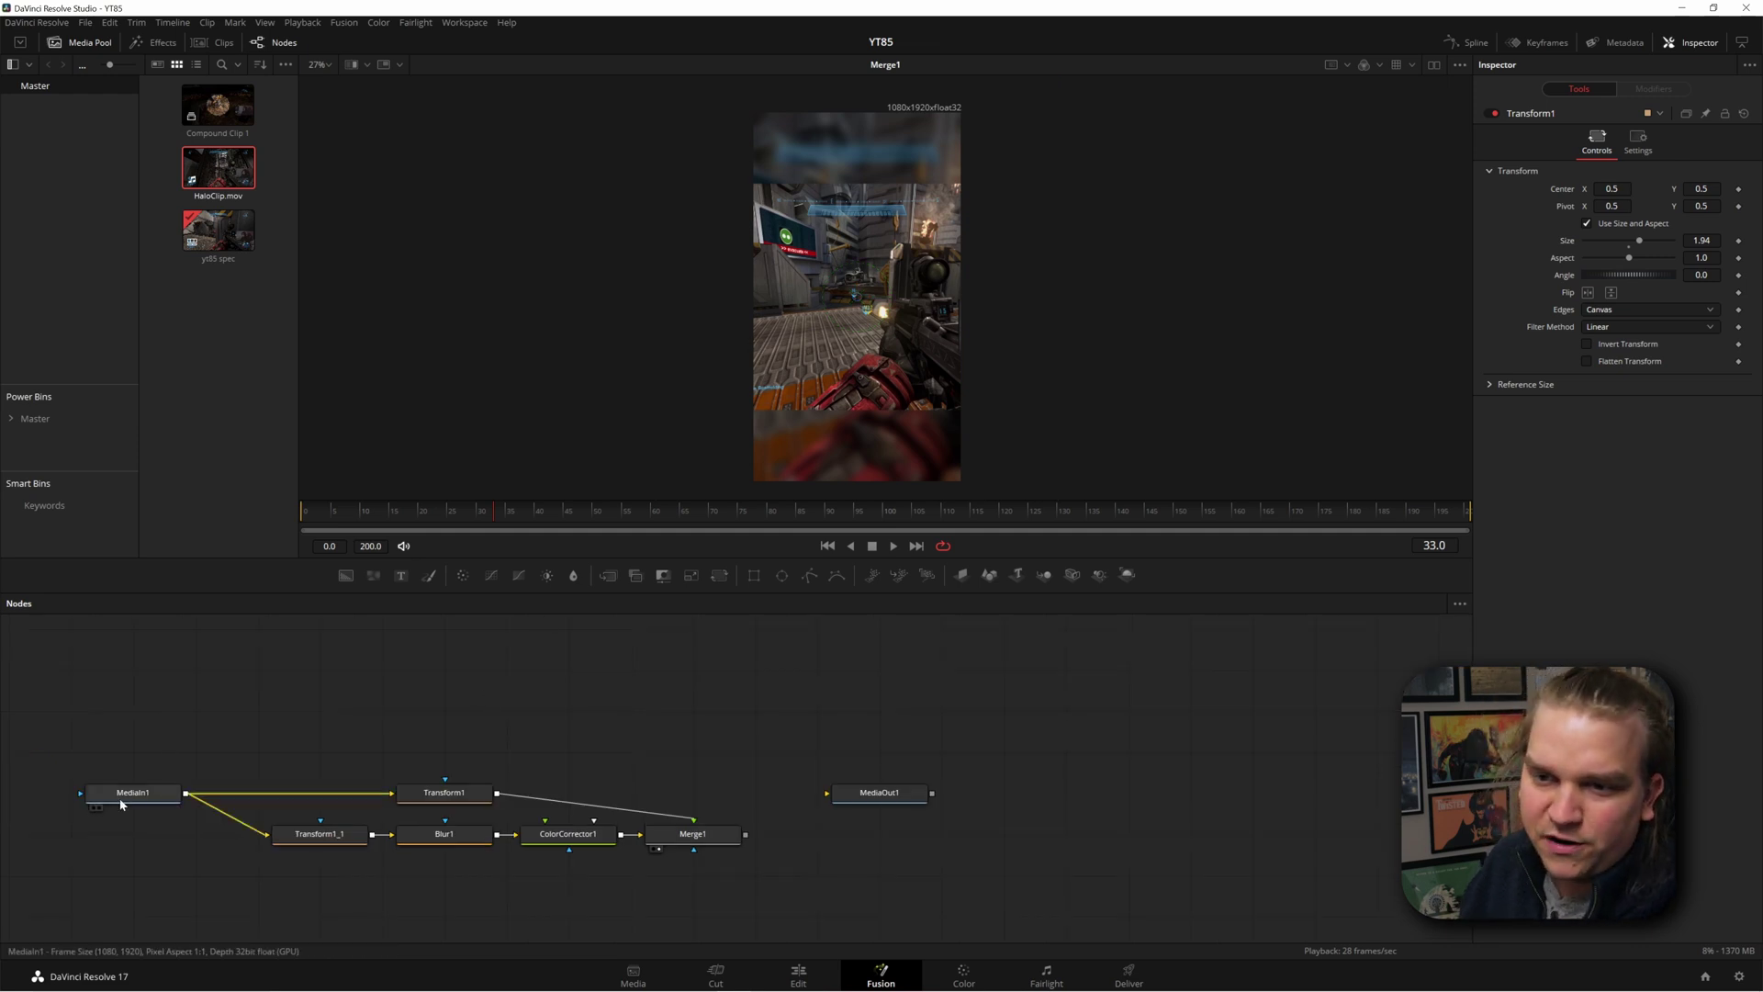
Step: Add a Brightness Contrast node fed by MediaIn1, show it in the viewer and include the alpha channel in its adjustment
key(shift+space)
text(colo)
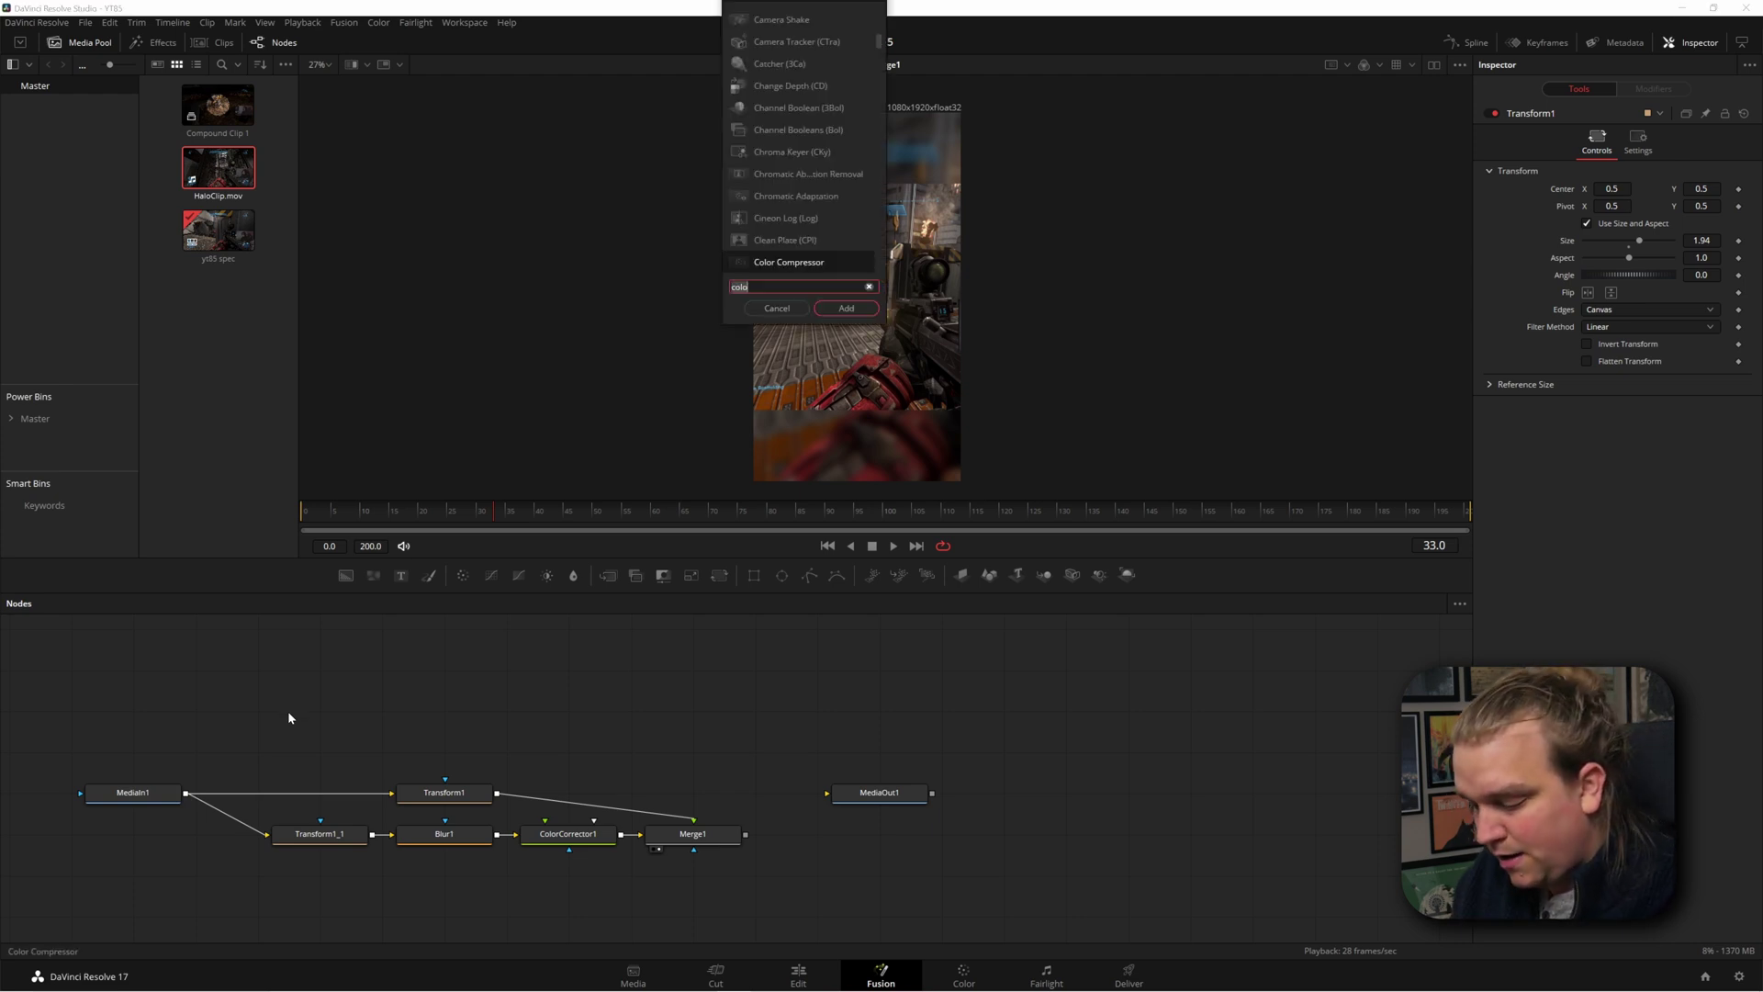
text(bri)
key(Return)
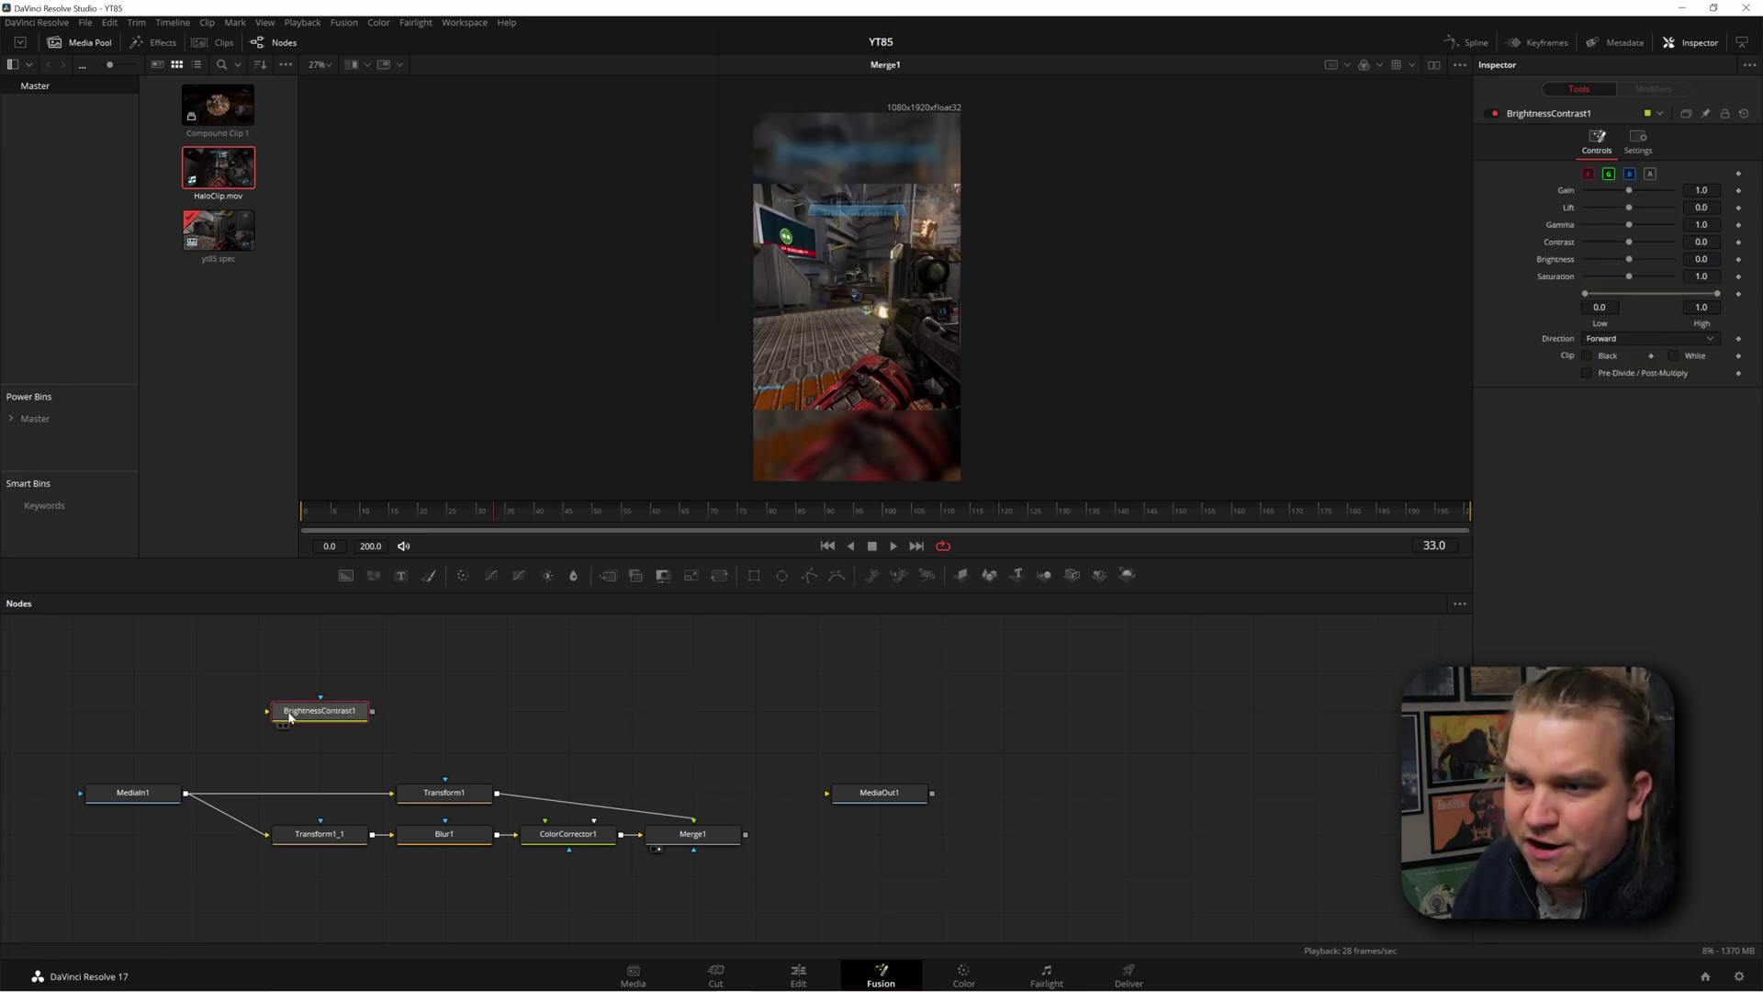
drag(188, 796, 381, 708)
key(1)
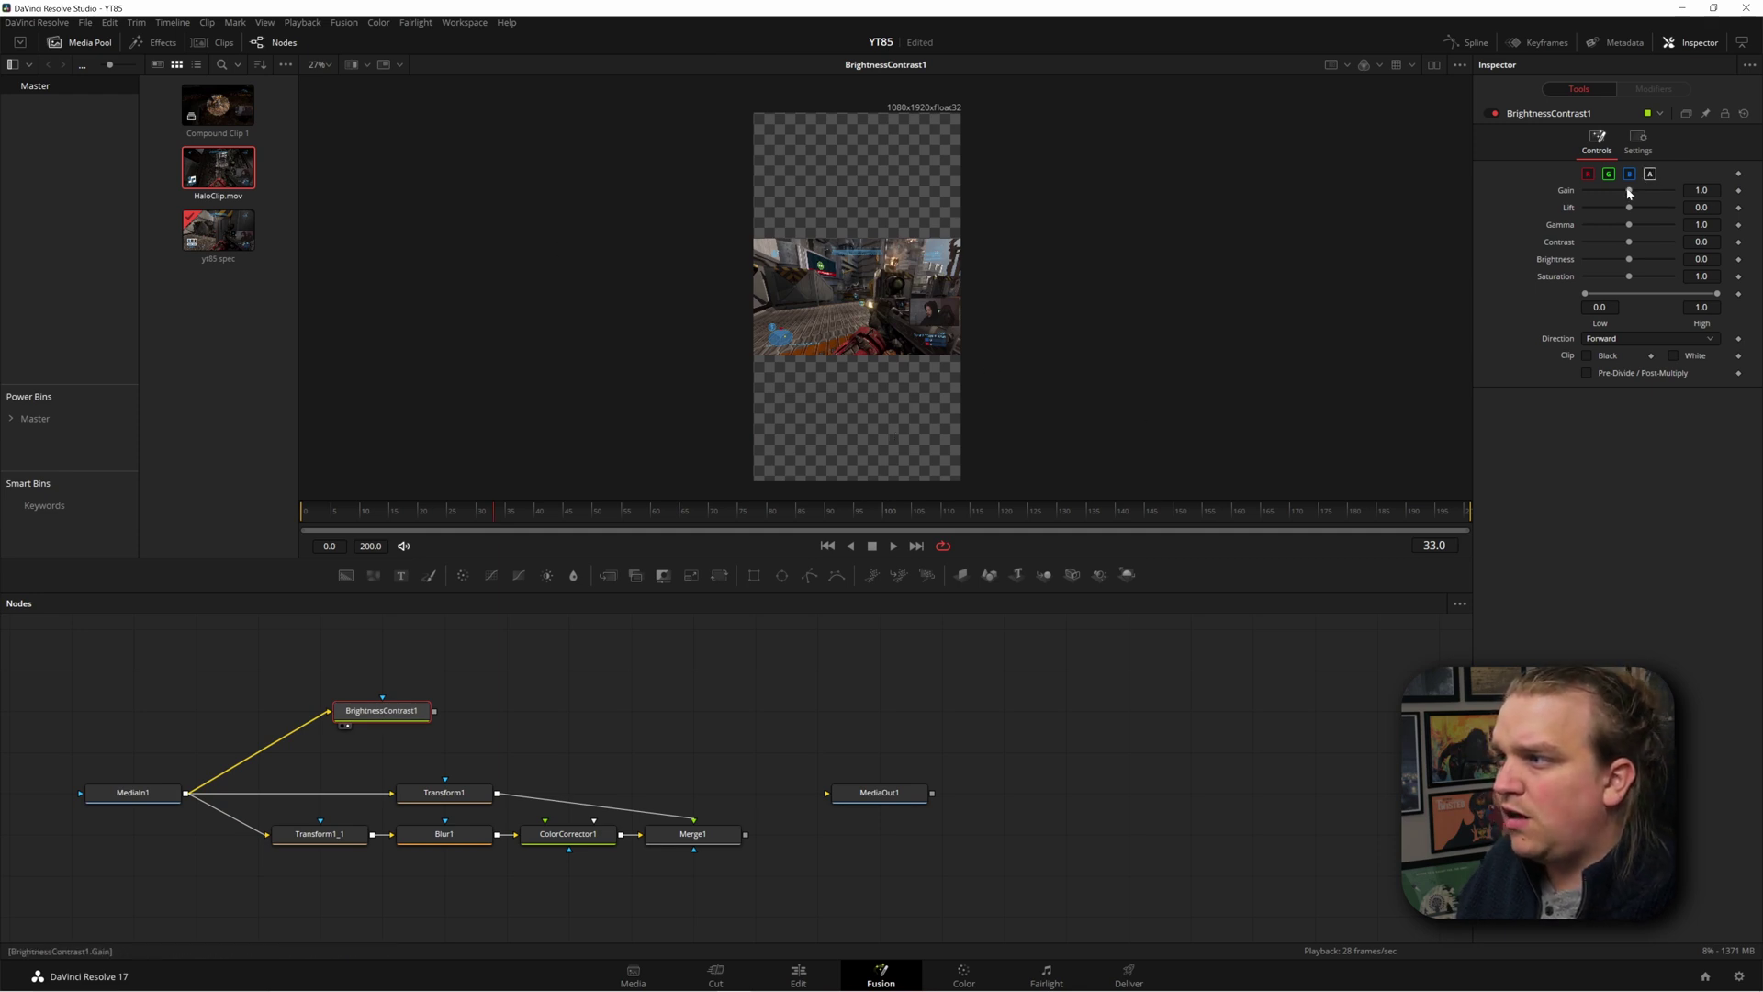
Step: Lower BrightnessContrast1's gain to 0.0 and mask the node with an inverted rectangle
drag(1625, 191, 1496, 207)
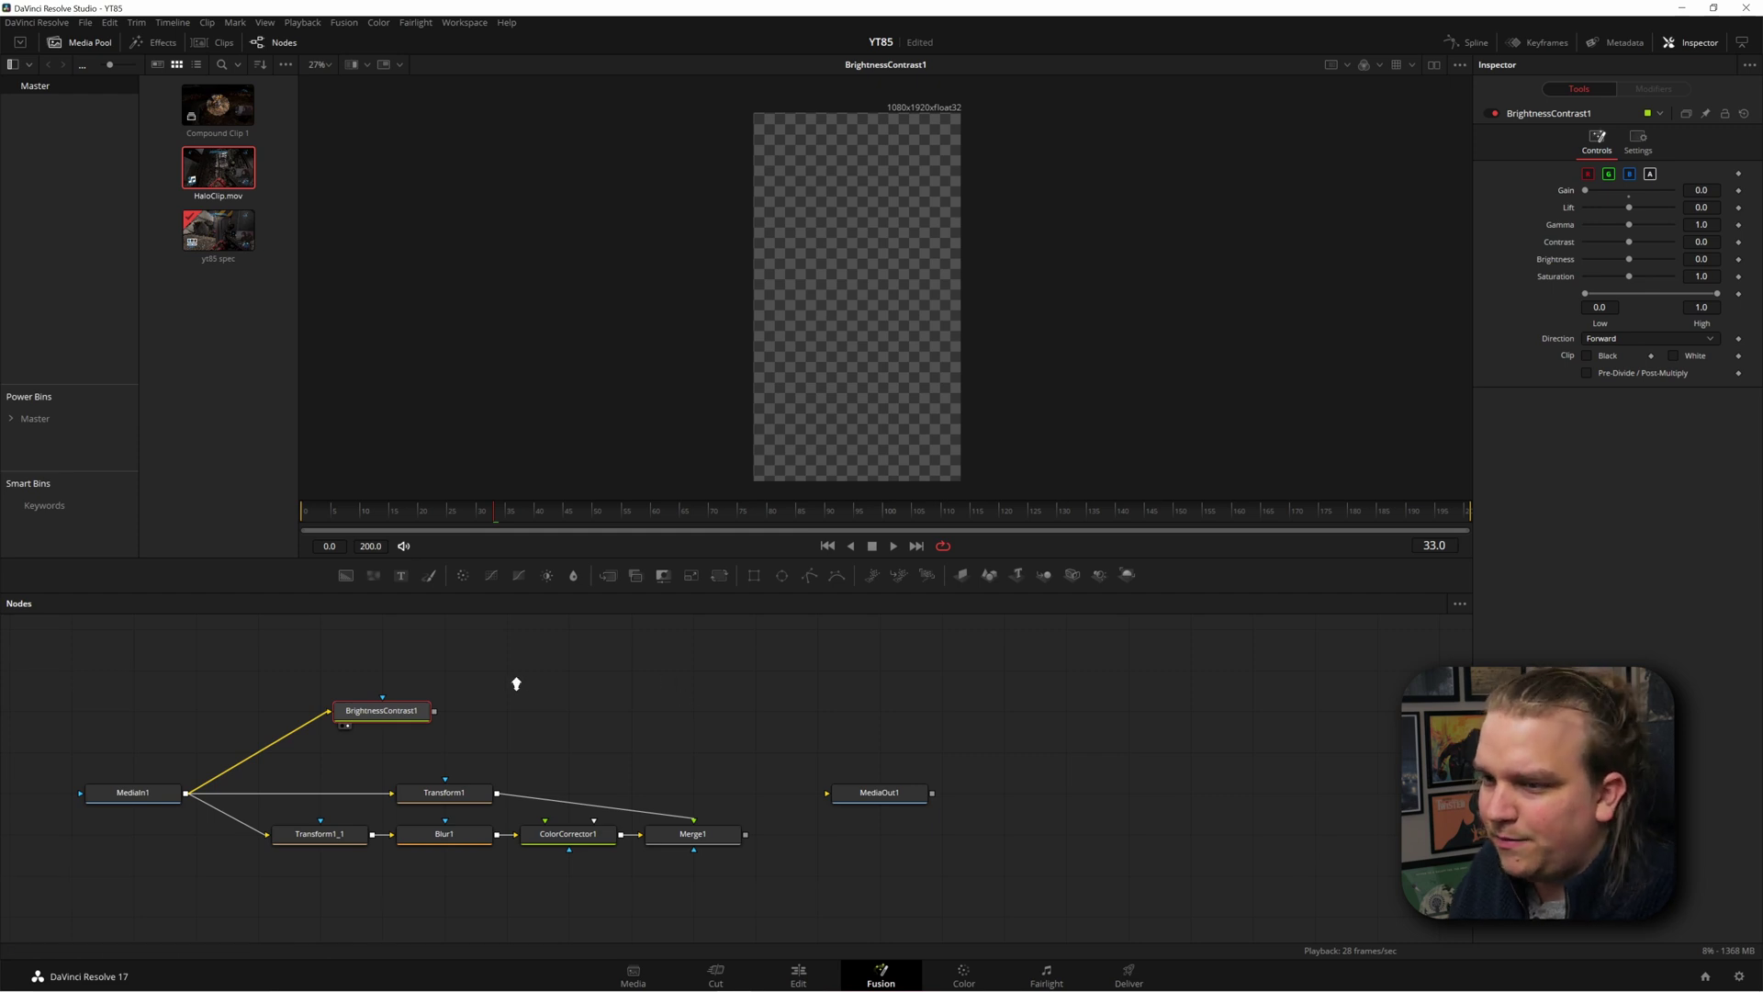
scroll(508, 726, up, 3)
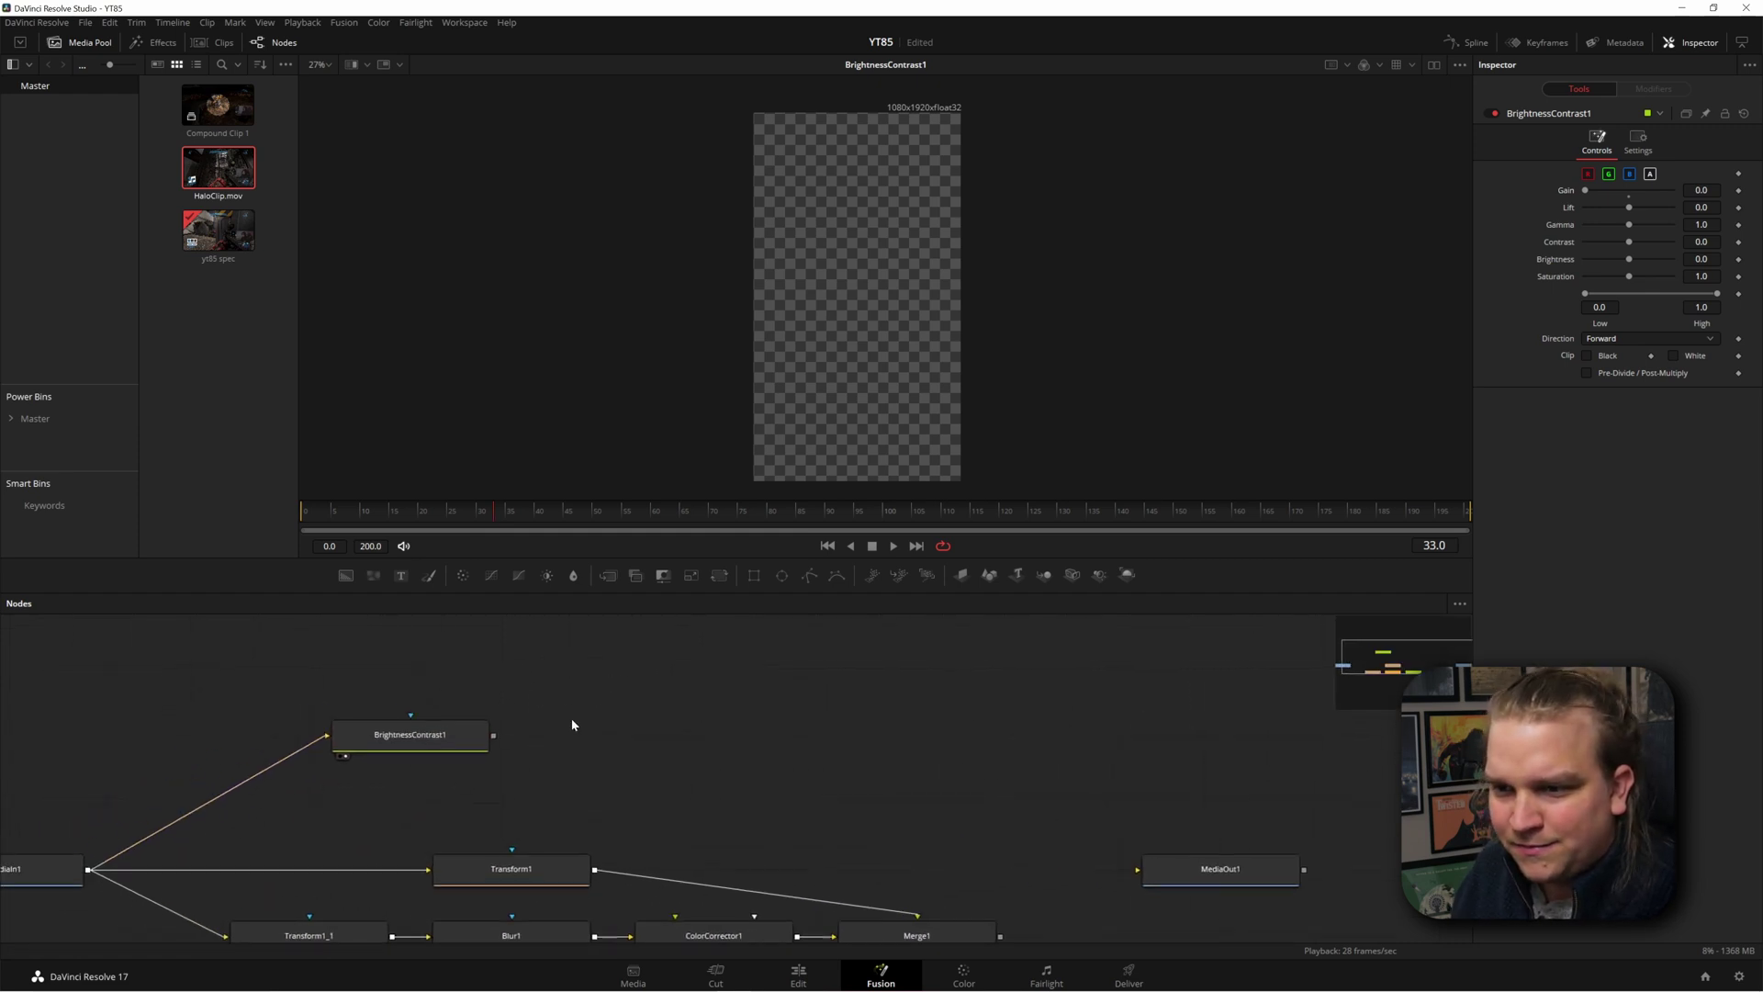
click(408, 746)
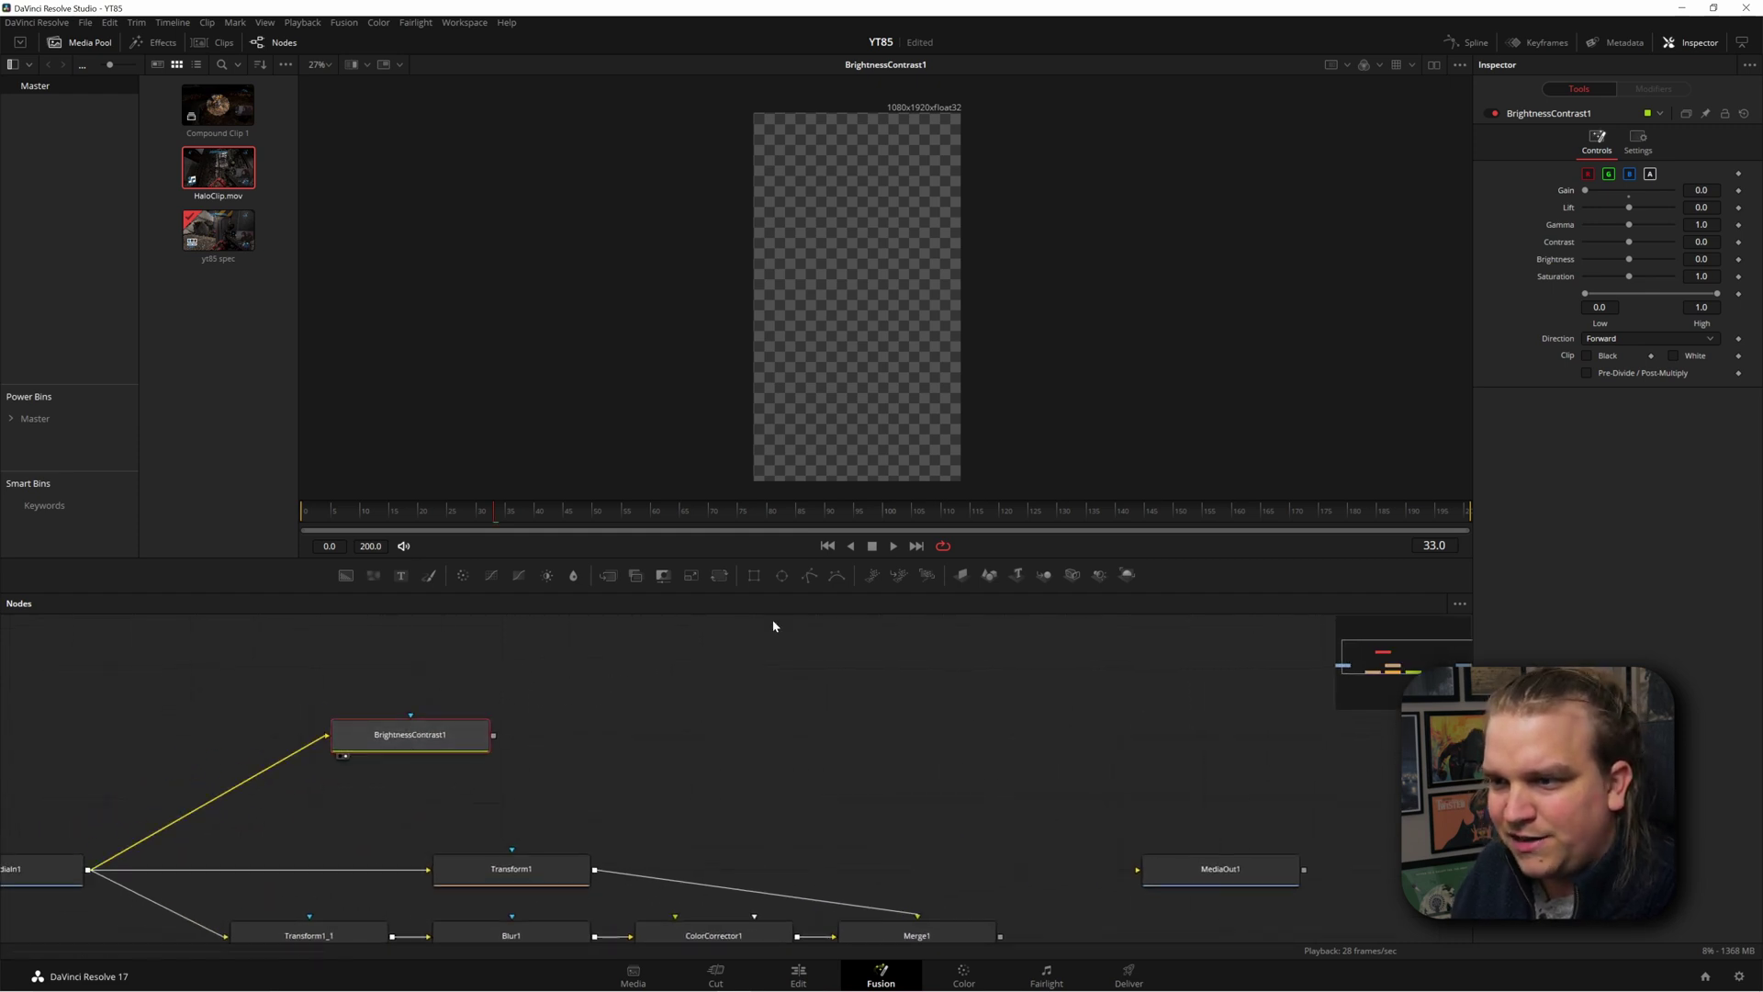
click(753, 576)
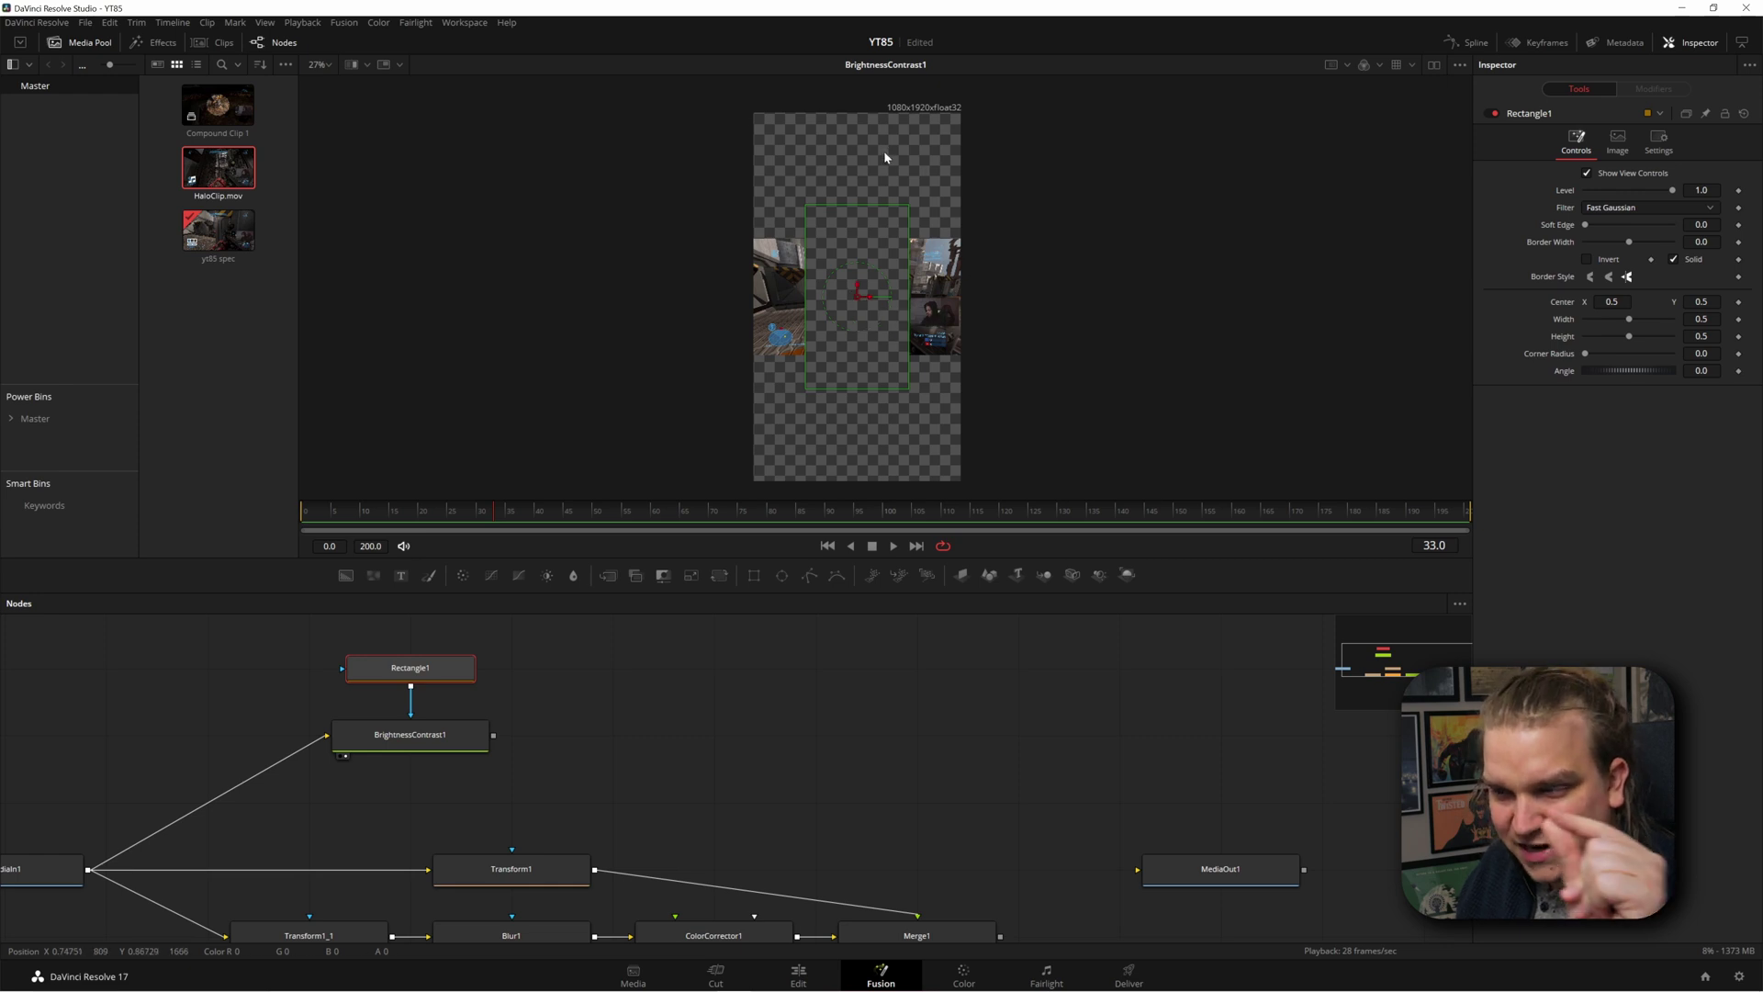
click(1588, 261)
Step: Fit the Rectangle1 mask tightly around the facecam, about 0.232 wide and 0.072 high, centred at about X 0.873, Y 0.460
scroll(877, 339, up, 5)
drag(873, 111, 960, 386)
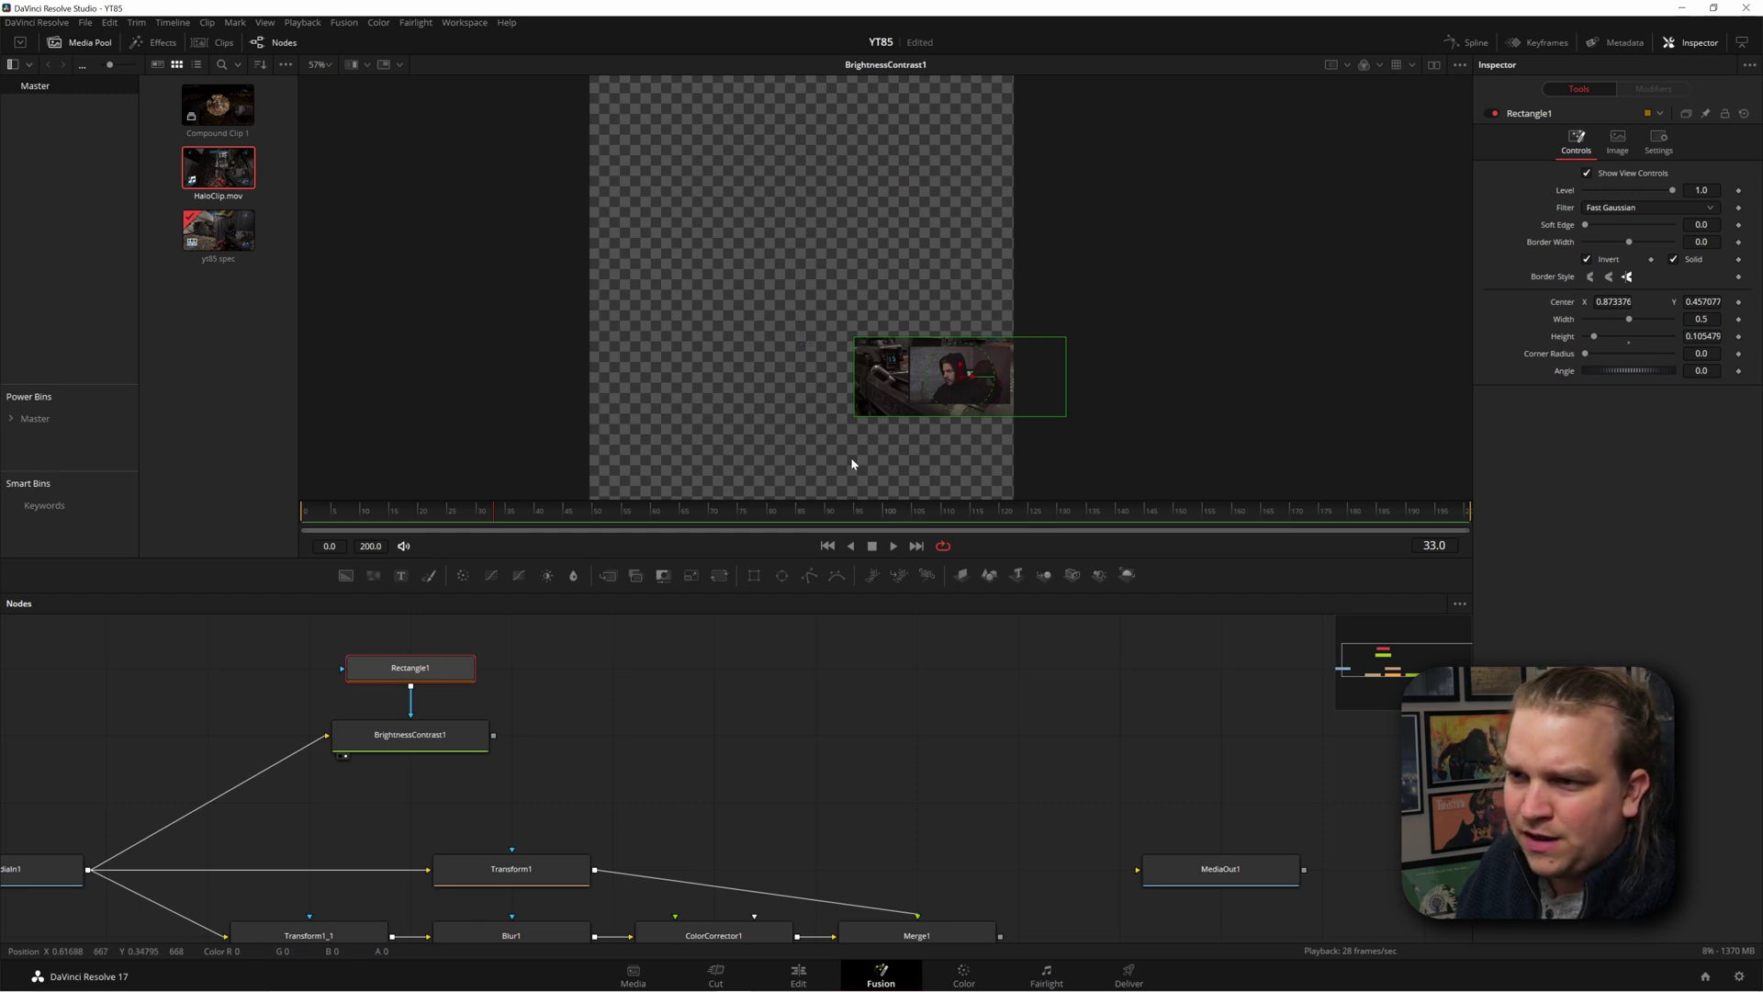
drag(850, 460, 853, 376)
drag(922, 196, 825, 328)
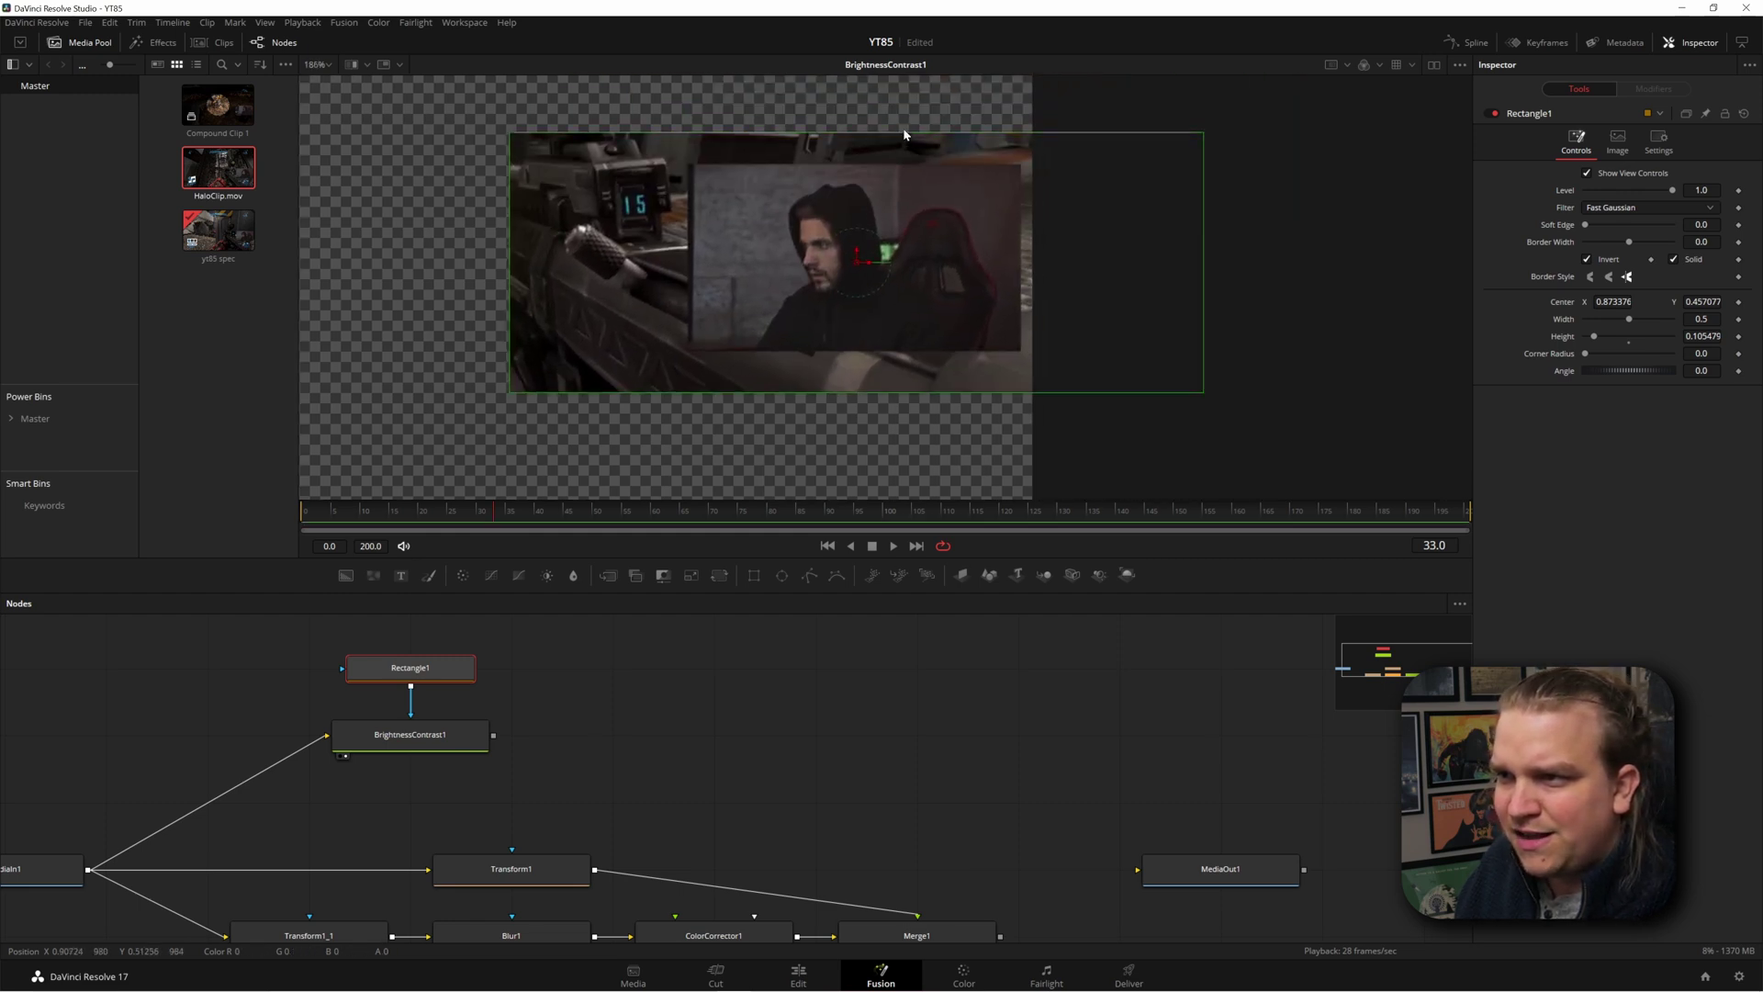
drag(902, 132, 903, 166)
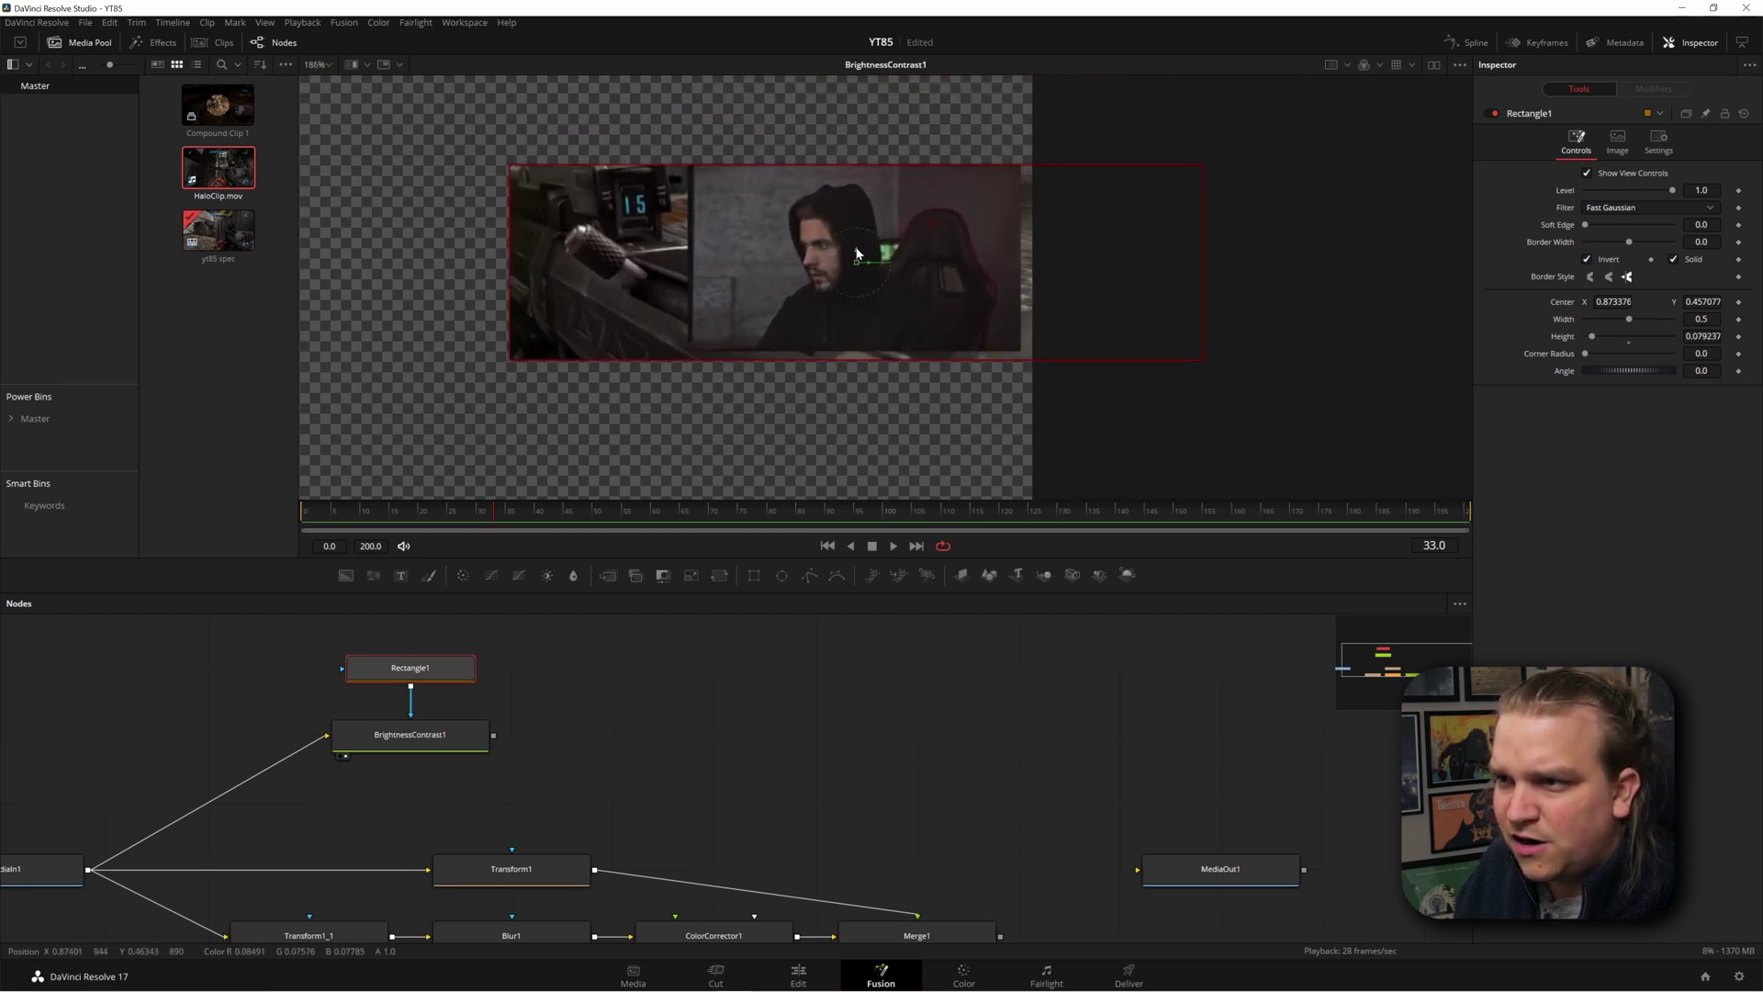
drag(857, 251, 858, 244)
drag(1203, 255, 1021, 254)
drag(909, 158, 913, 169)
Step: Add a Transform node directly after BrightnessContrast1
scroll(786, 735, down, 3)
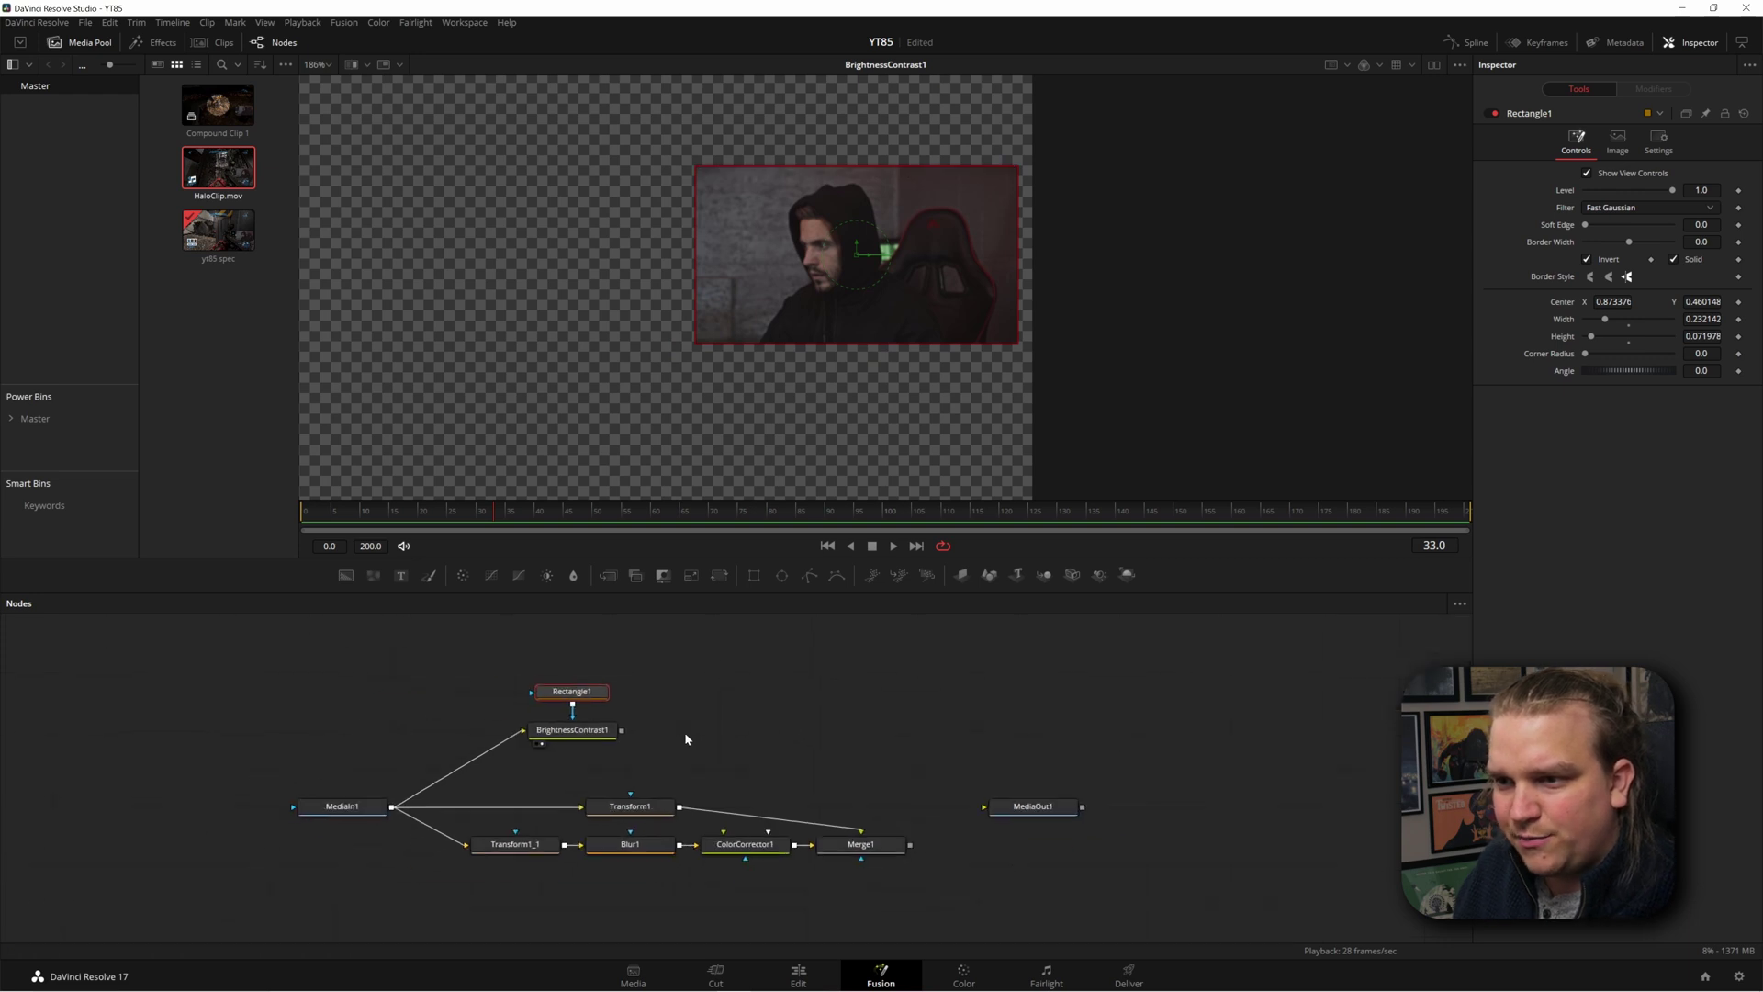
click(601, 732)
key(shift+space)
text(brightran)
key(Return)
Step: Move MediaOut1 farther away, merge Transform2 over Merge1's output and show the new merge in the viewer
scroll(795, 751, down, 2)
drag(1009, 790, 926, 768)
drag(526, 702, 680, 804)
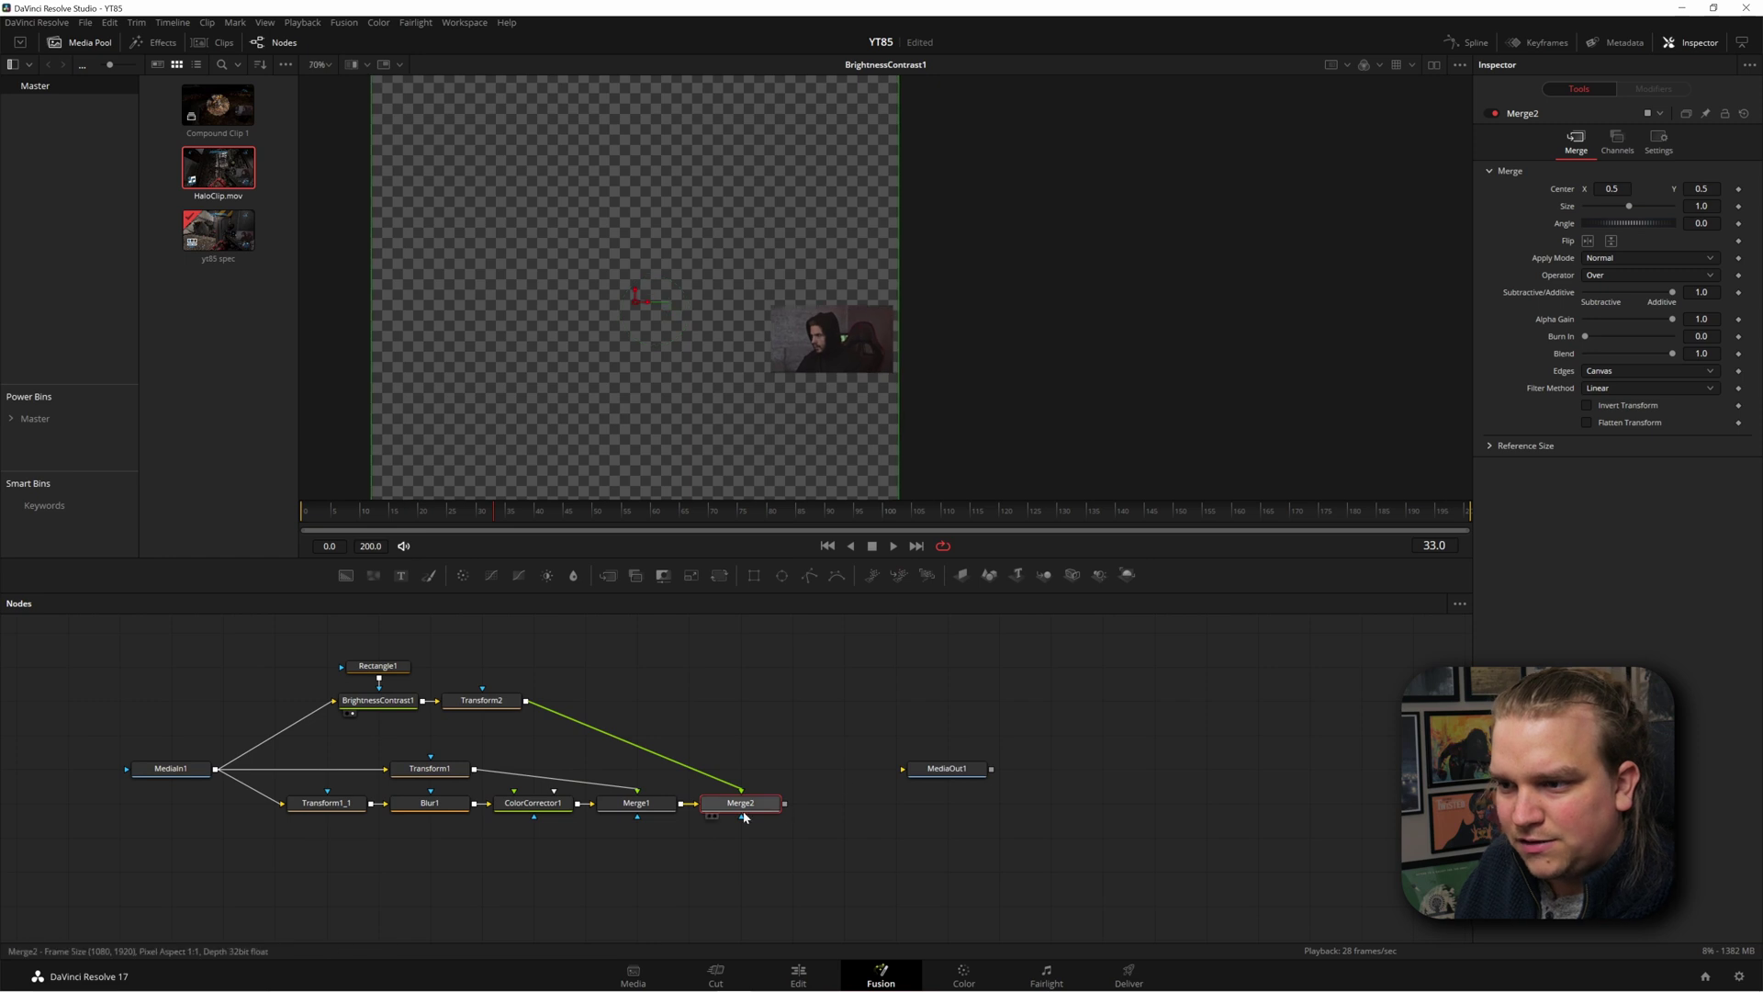
key(2)
scroll(558, 407, down, 4)
drag(490, 279, 591, 188)
drag(820, 305, 989, 334)
scroll(990, 329, up, 4)
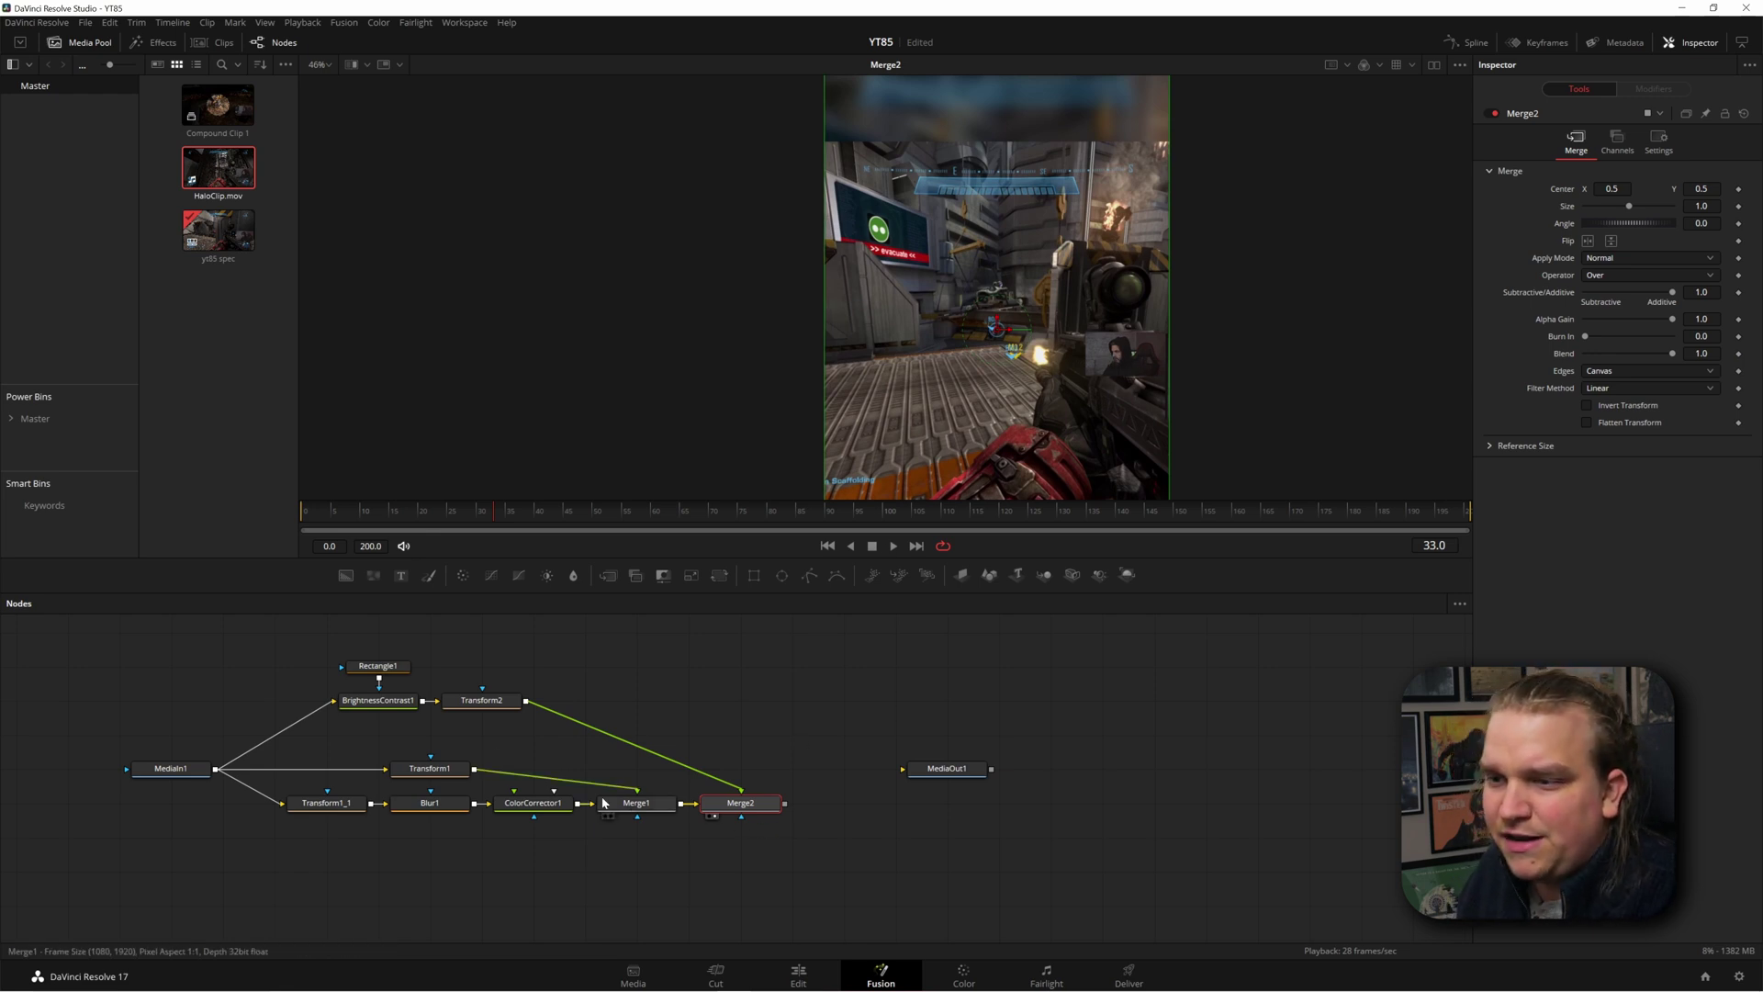
Step: Place Transform2's pivot on the facecam at about X 0.88, Y 0.461
click(476, 701)
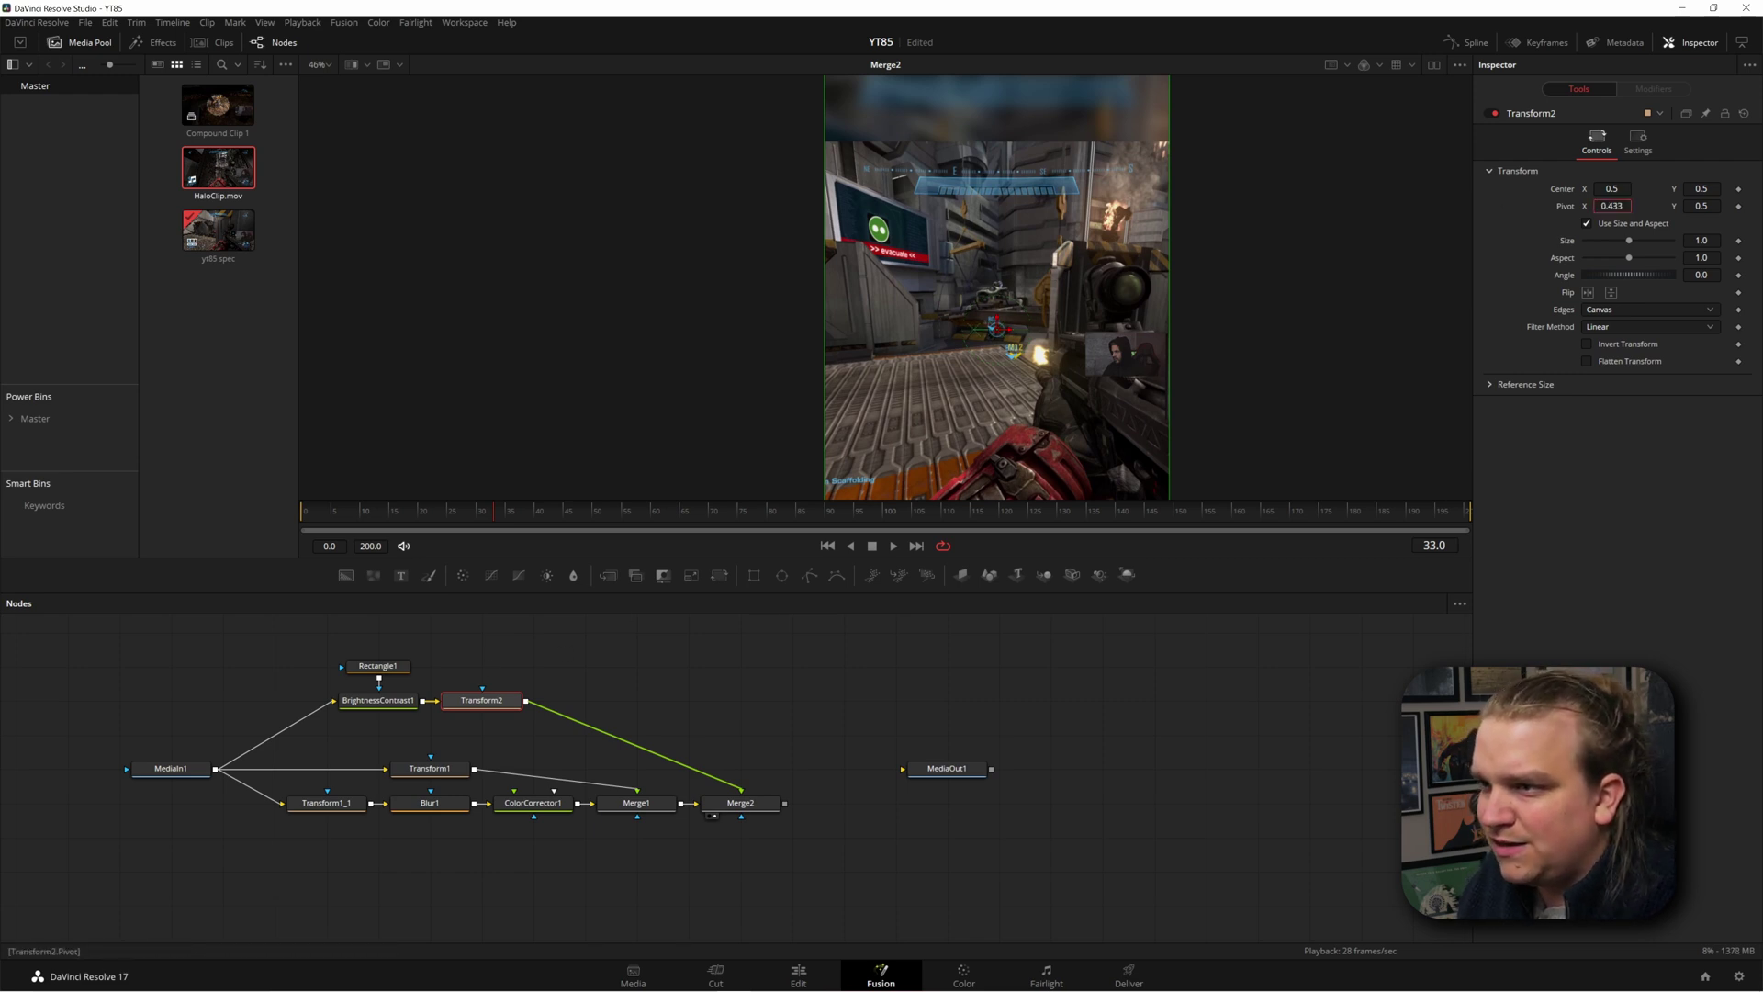
scroll(1067, 436, up, 6)
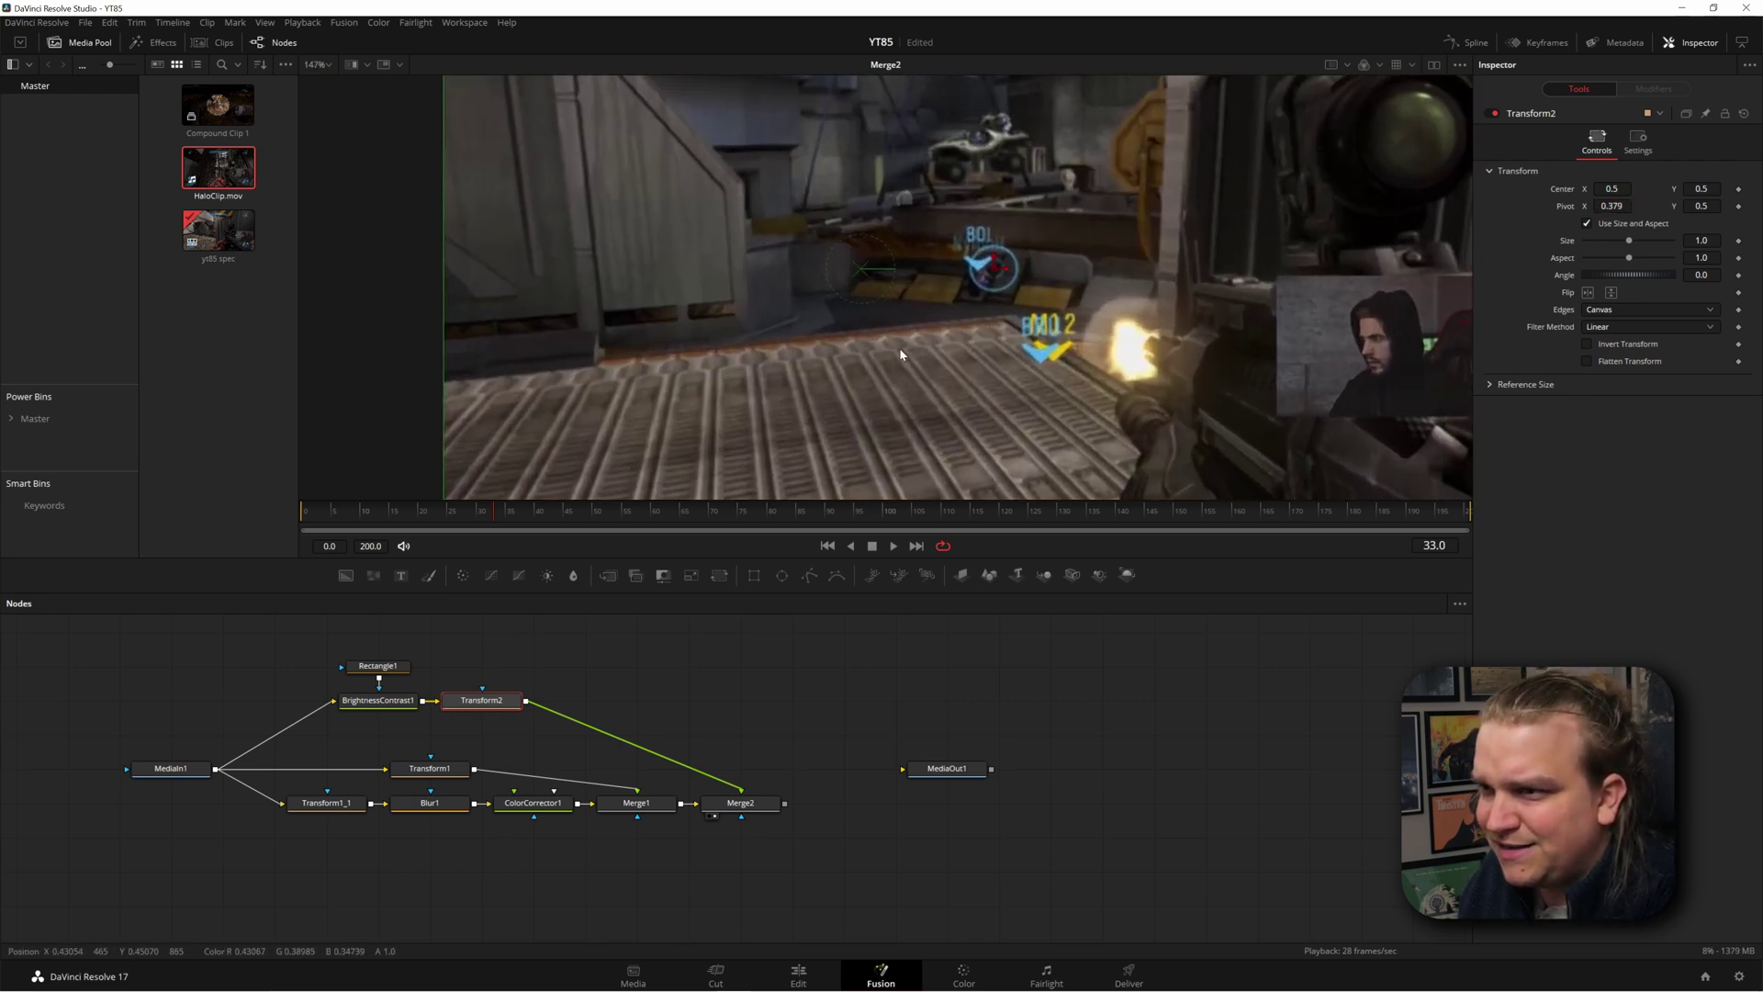
drag(914, 268, 1343, 269)
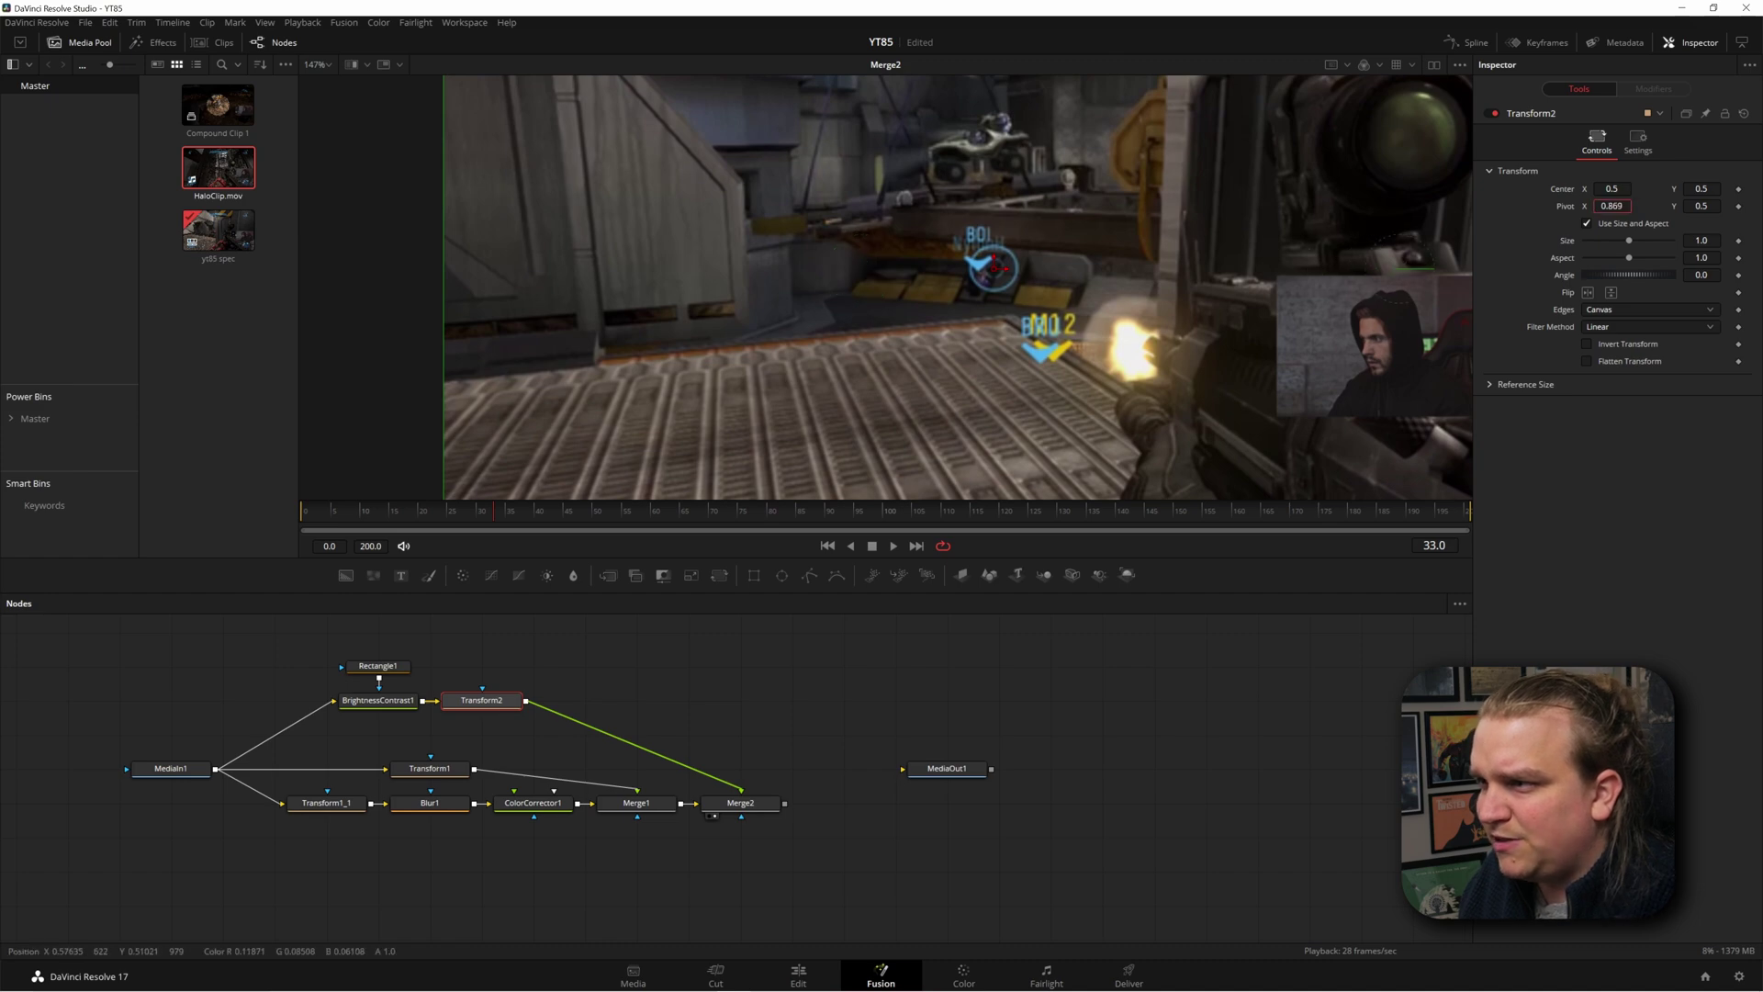
drag(1066, 290, 773, 267)
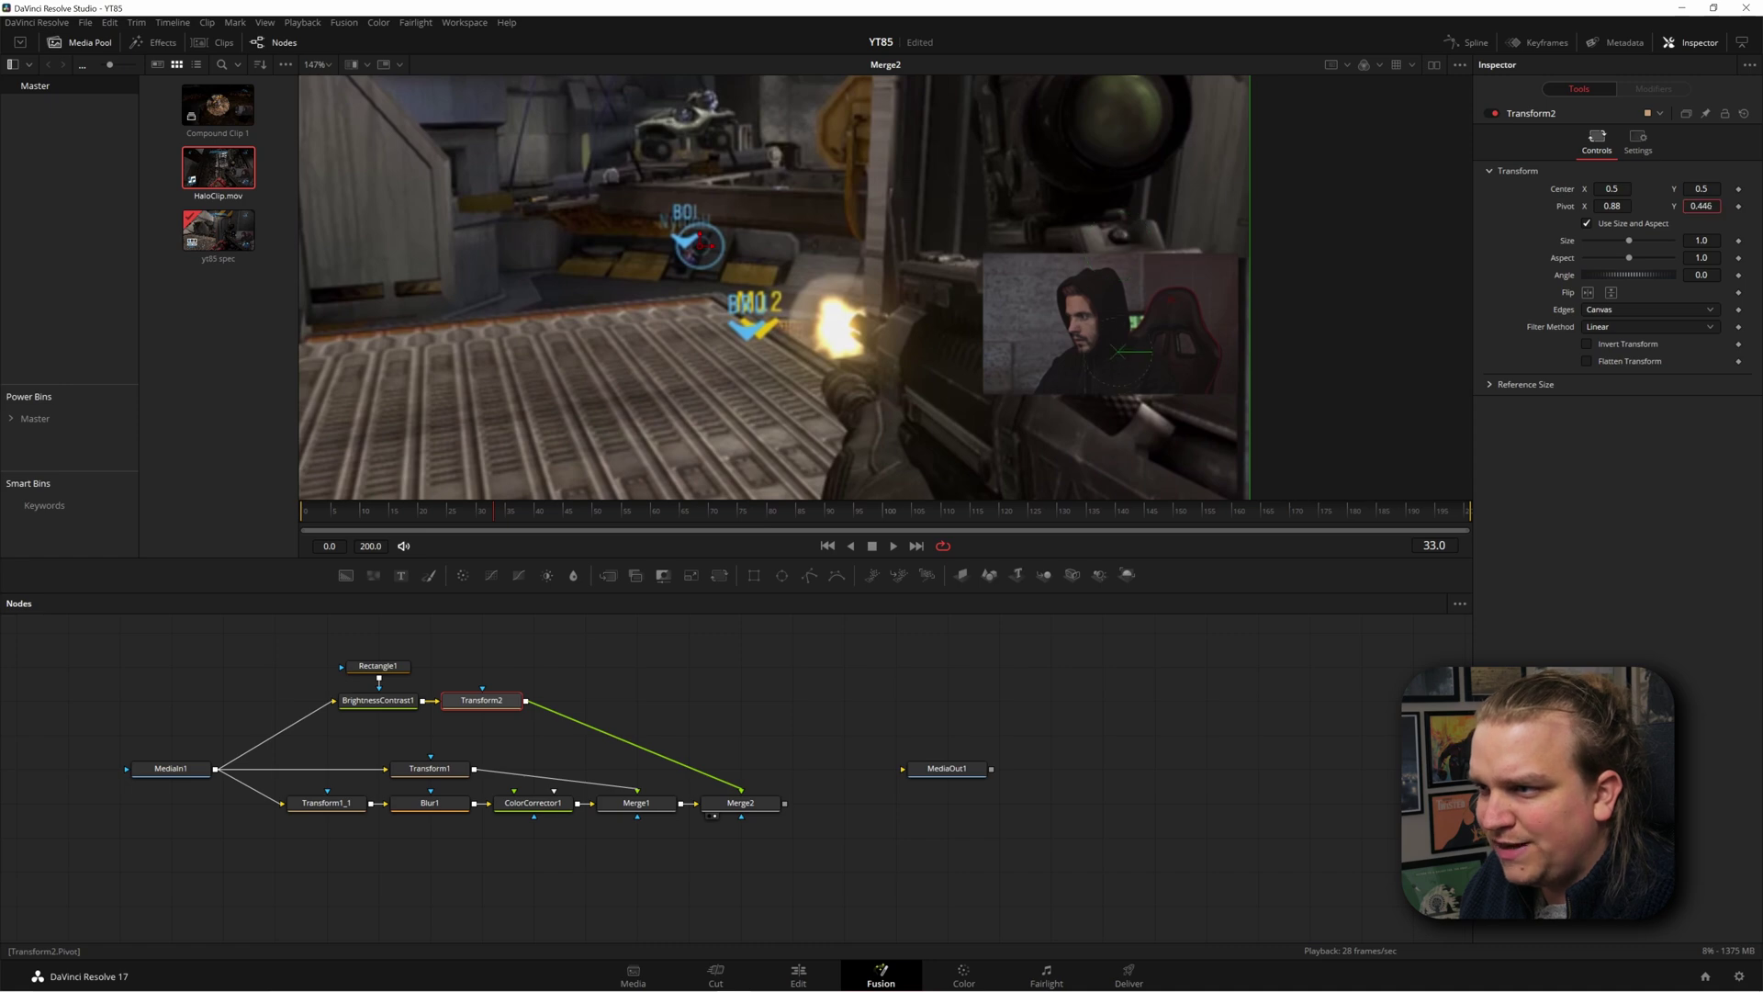
scroll(1068, 386, down, 5)
drag(842, 291, 839, 332)
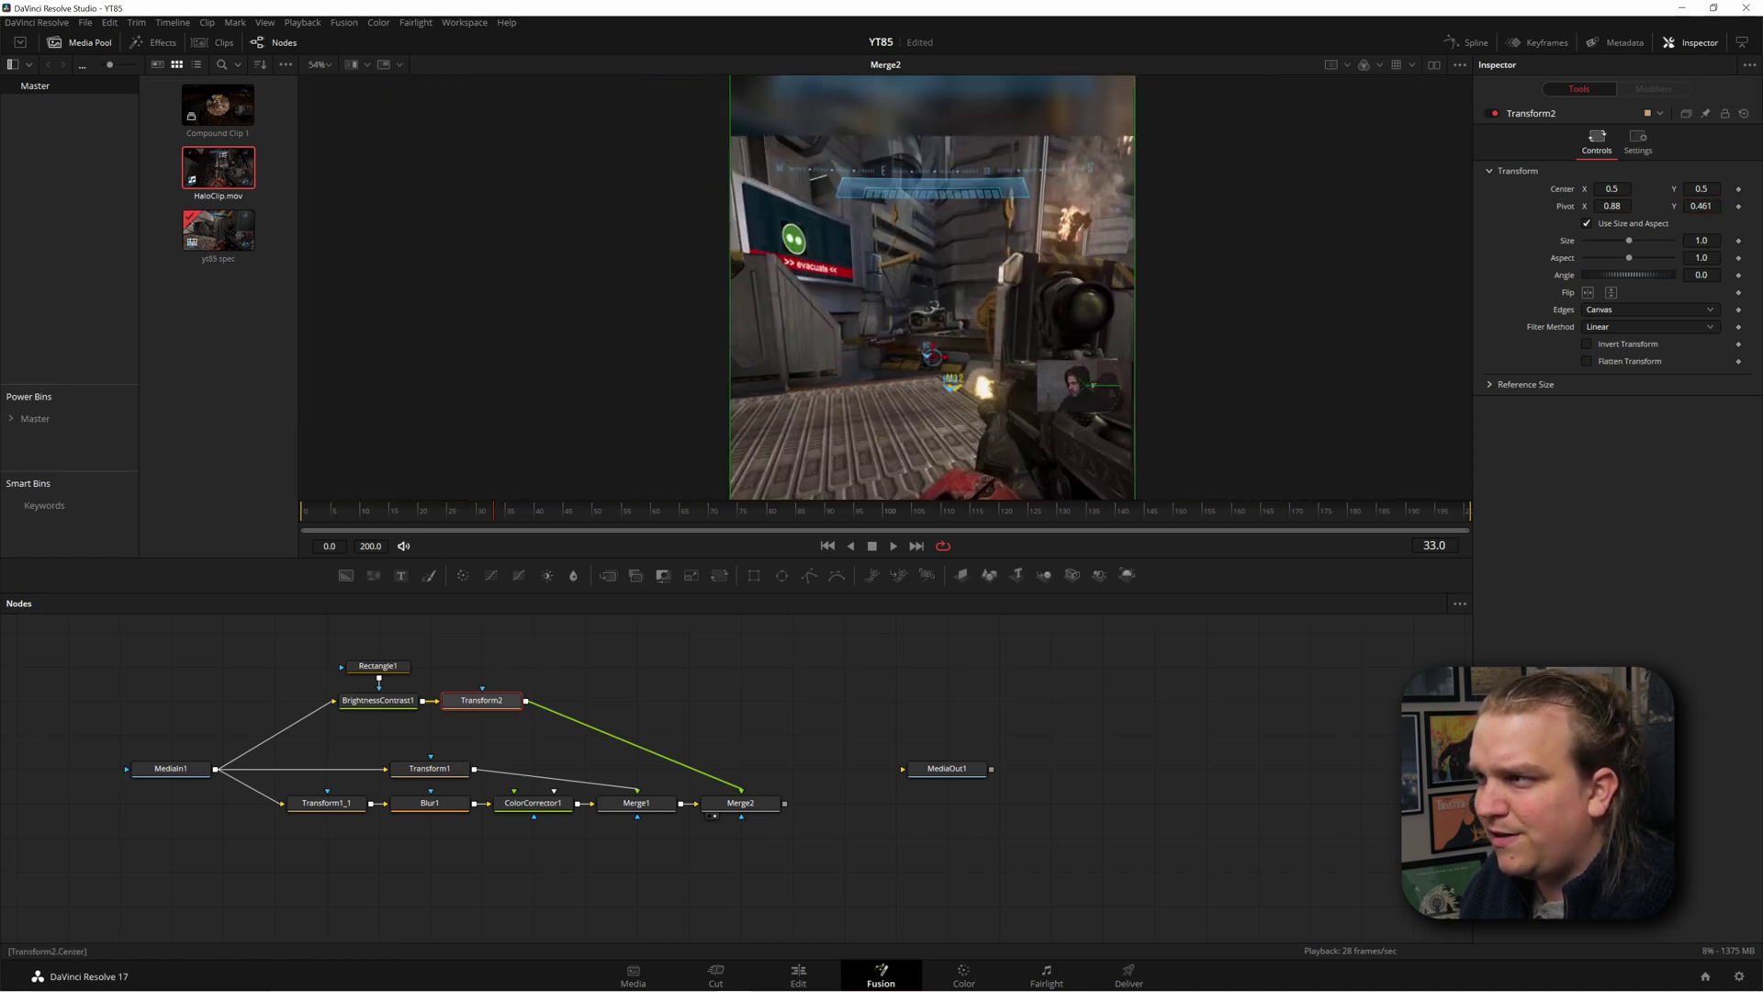
Step: Move the facecam to the top of the vertical frame with Transform2's center at X 0.163, Y 0.903 and size at about 3.898
drag(1093, 384, 922, 343)
drag(1700, 188, 1754, 188)
drag(1137, 233, 1136, 322)
scroll(1137, 322, down, 3)
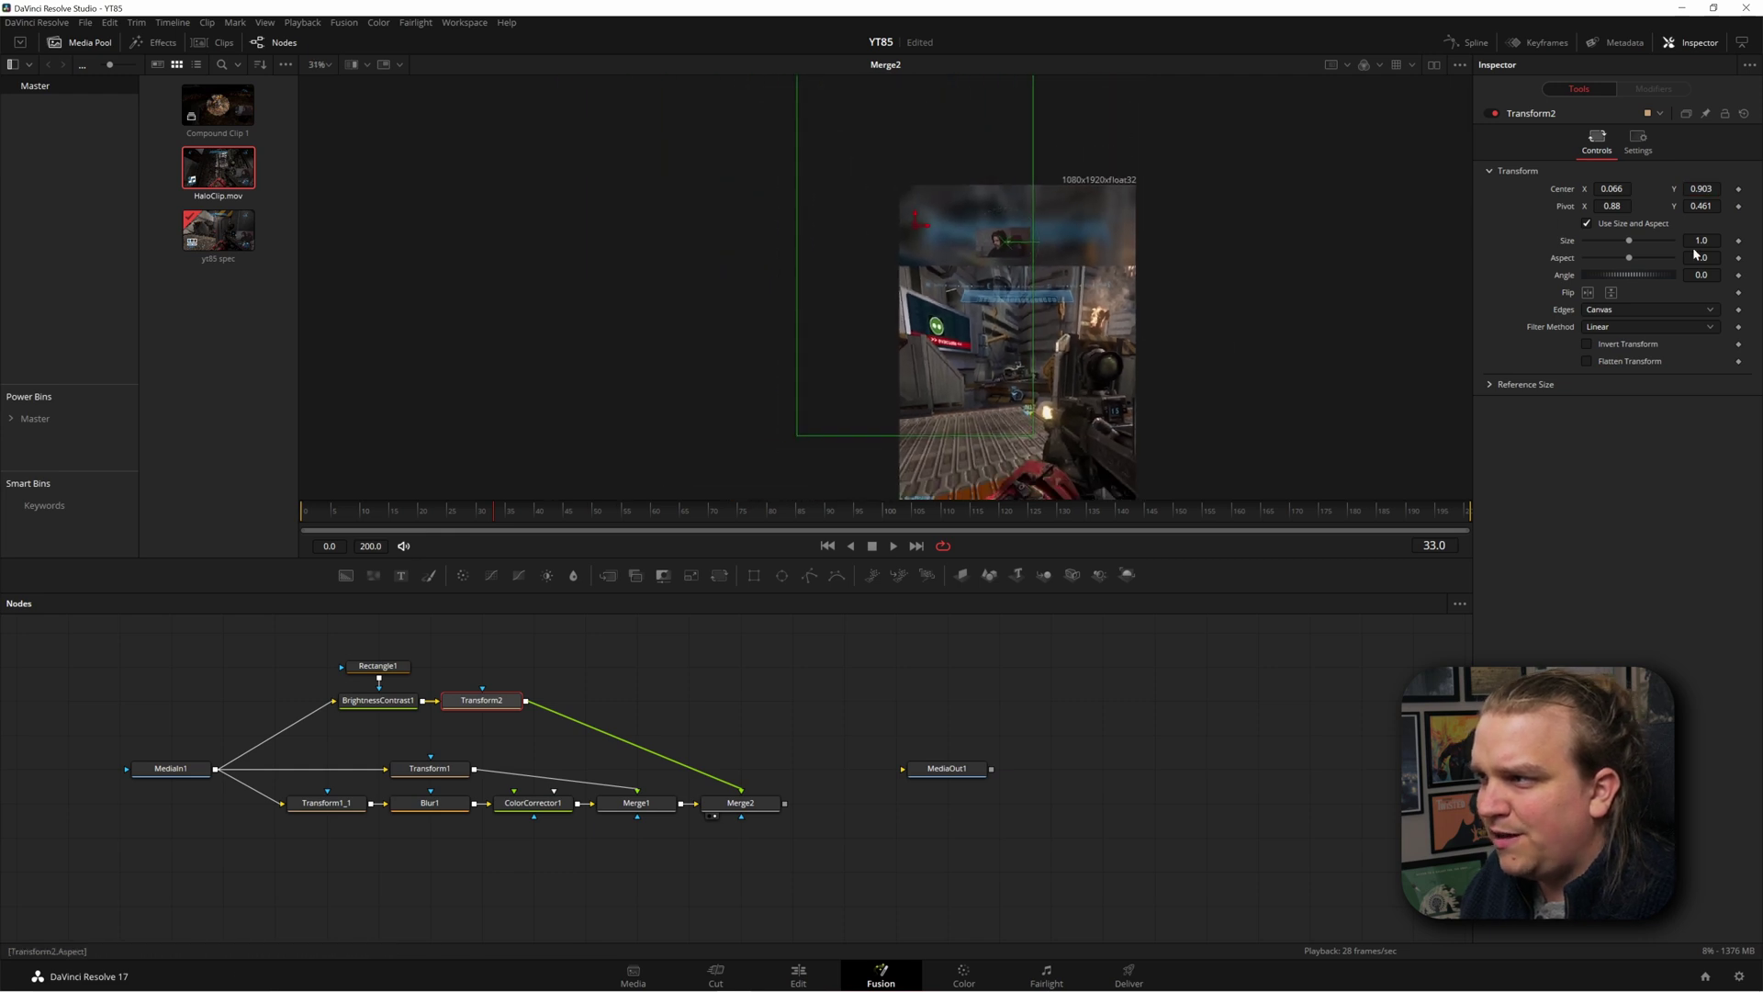
drag(1700, 240, 1743, 240)
drag(1011, 354, 957, 343)
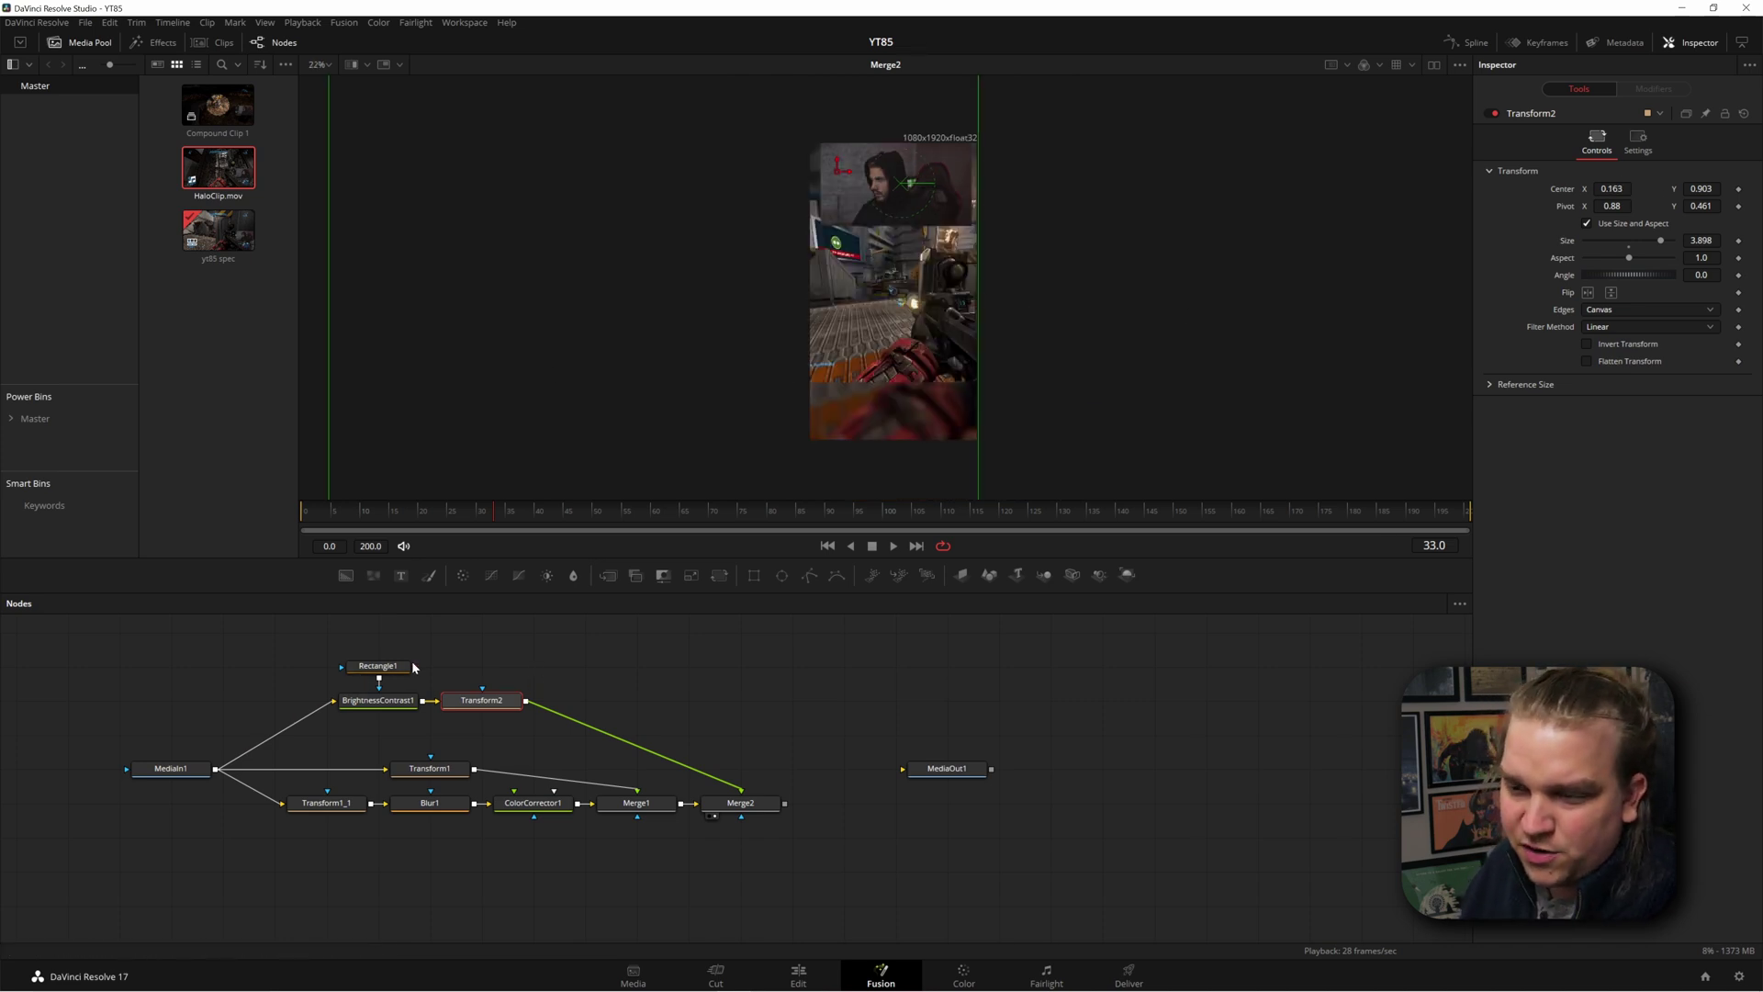
Step: Round the facecam mask Rectangle1 with a corner radius of about 0.847, width about 0.129 and height 0.067
click(377, 668)
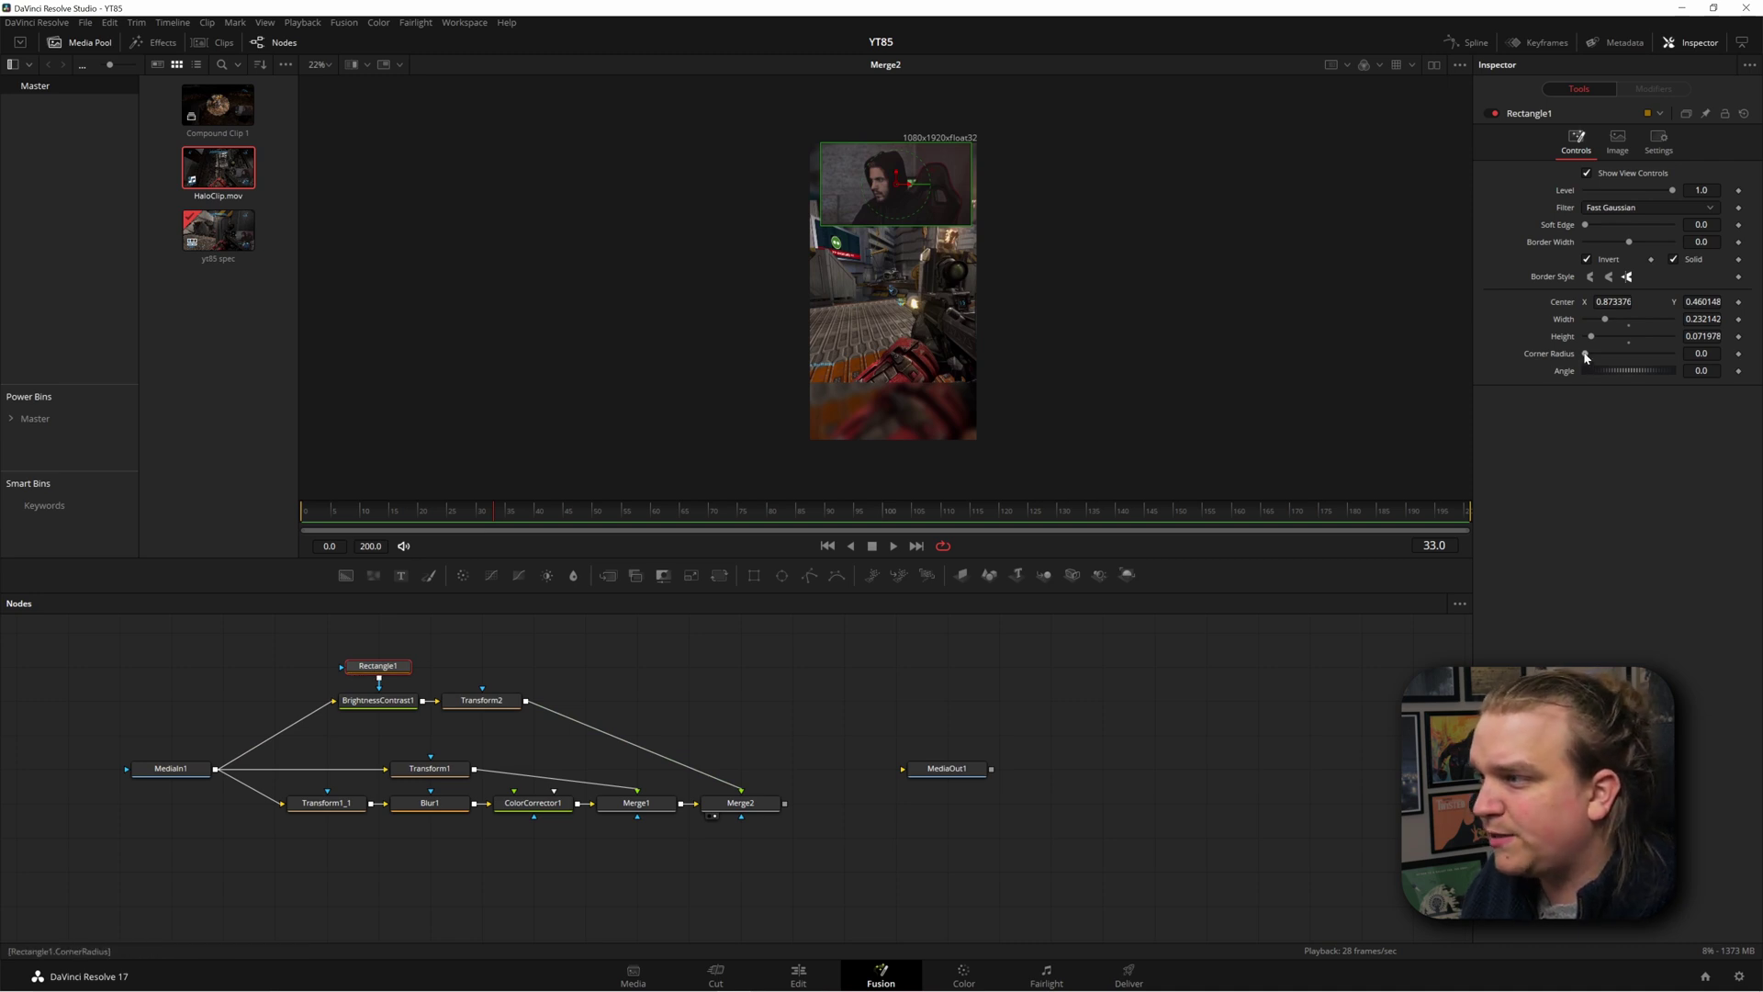
drag(1604, 357, 1656, 355)
drag(1701, 336, 1663, 354)
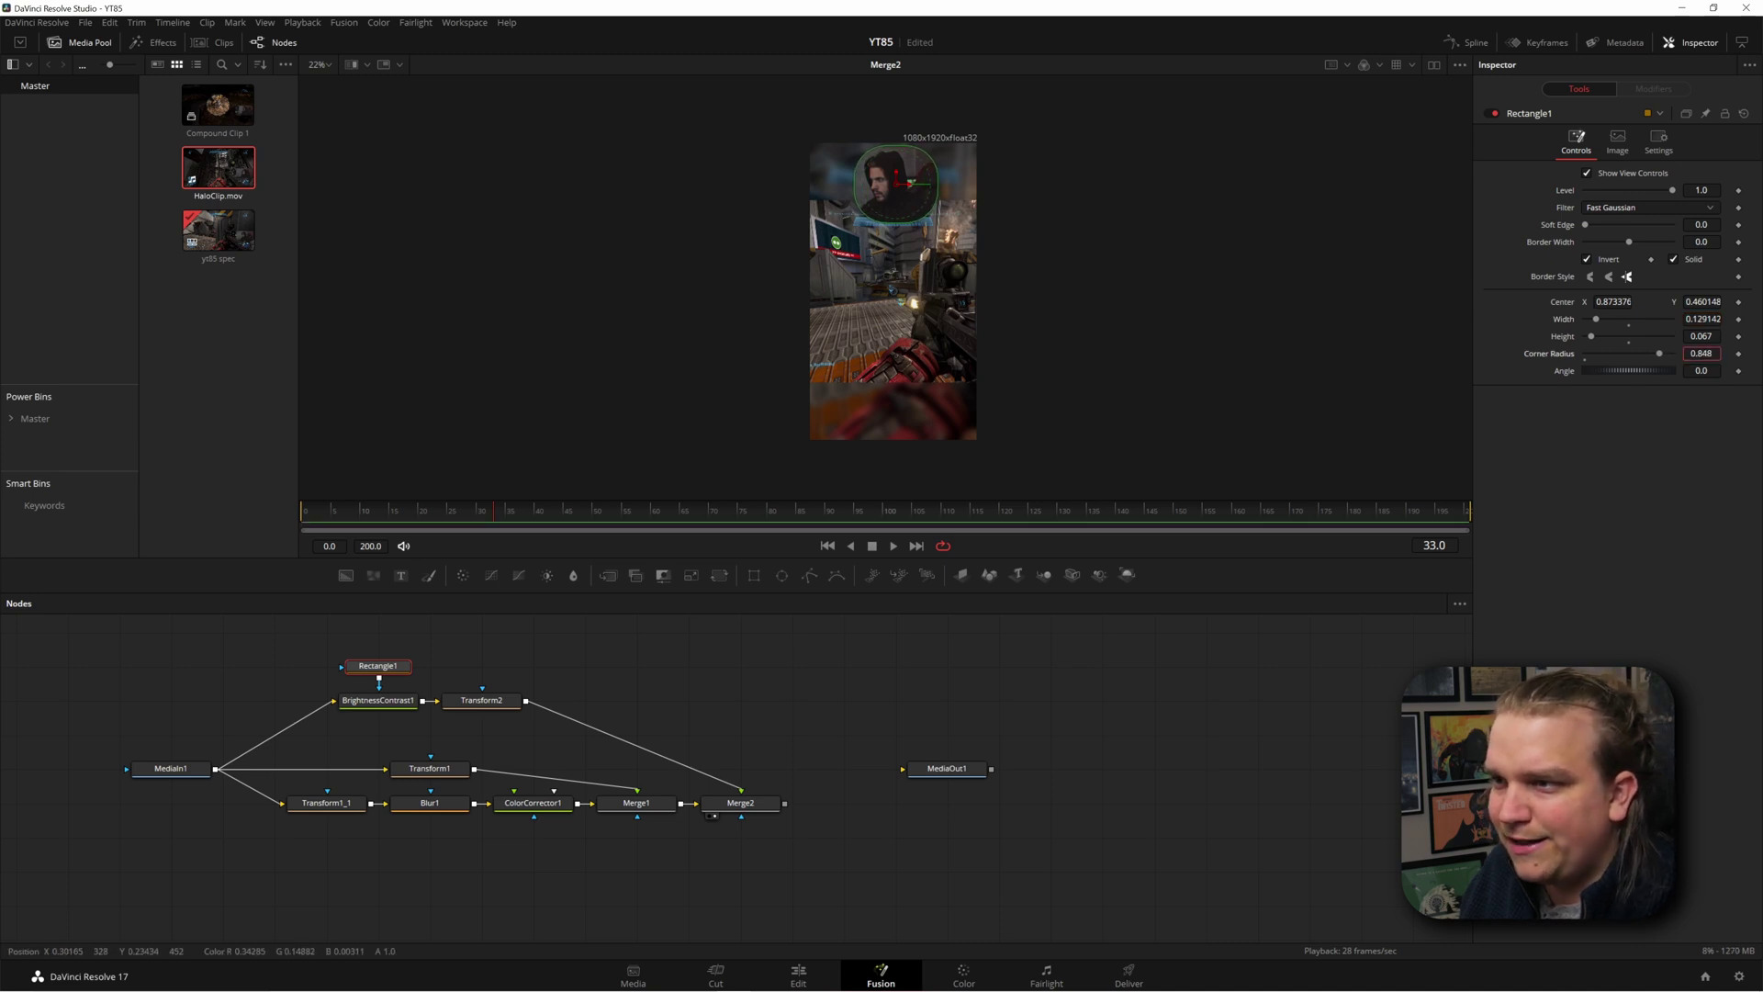
Step: Connect Merge2 to MediaOut1 and check the finished composite on the Edit page
drag(785, 803, 902, 769)
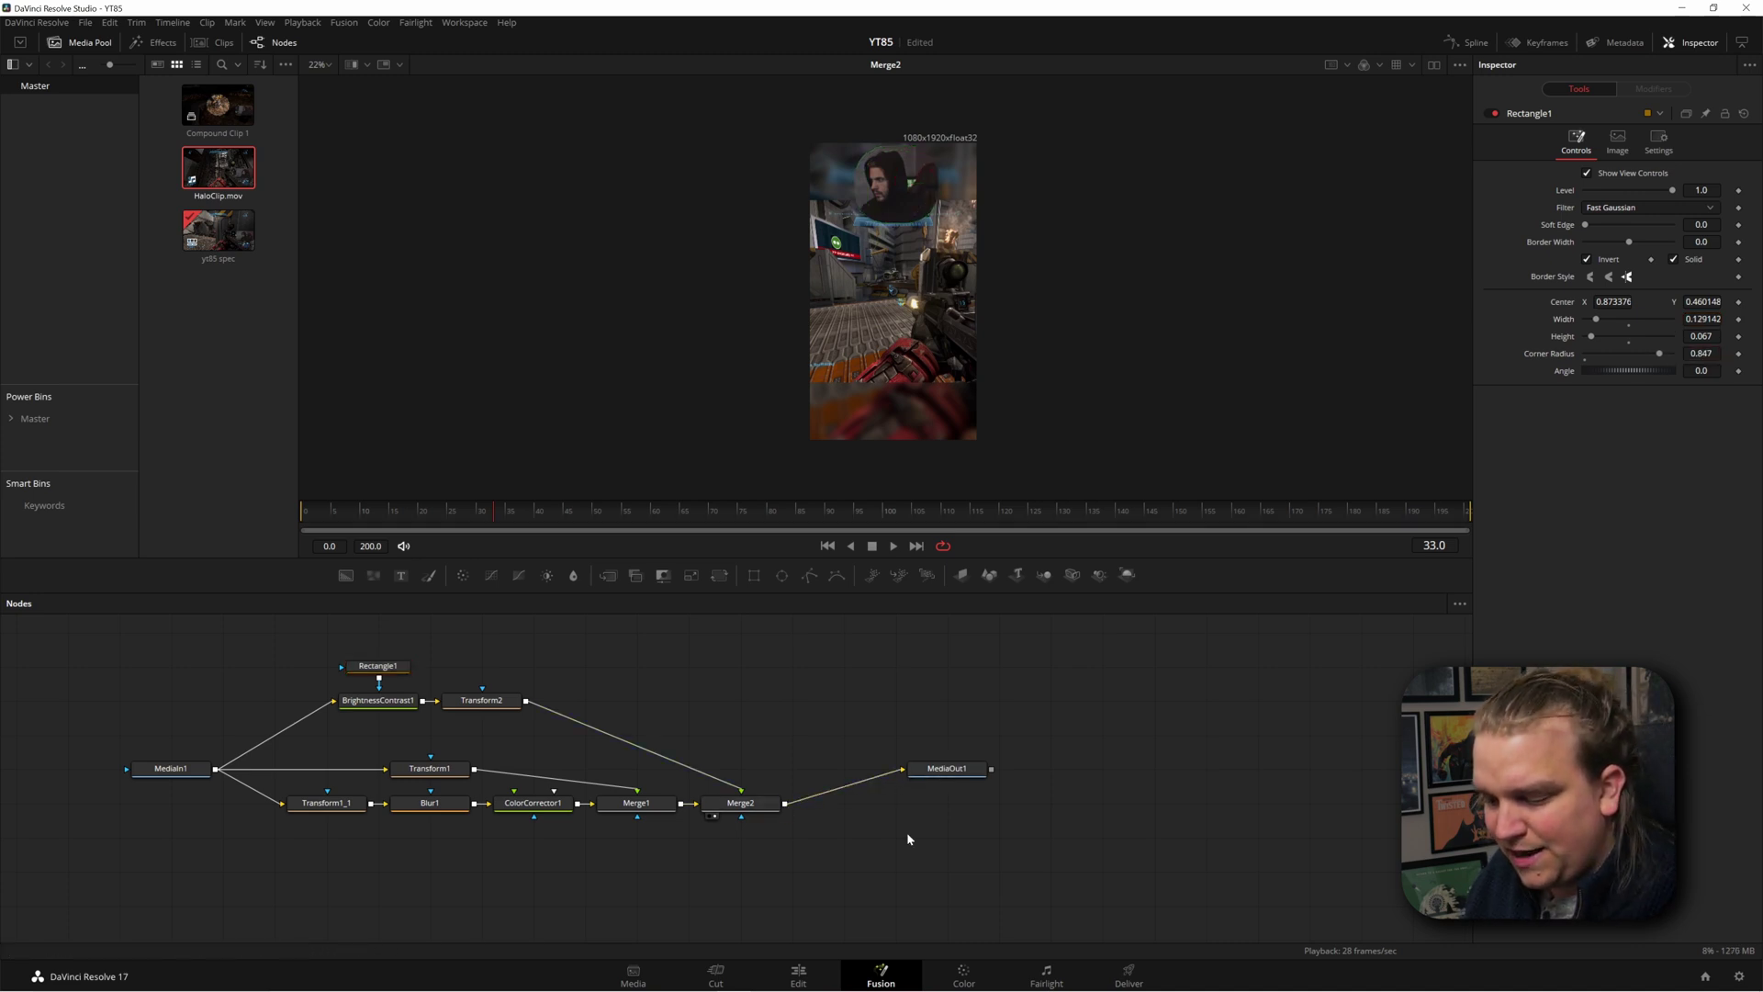
click(799, 975)
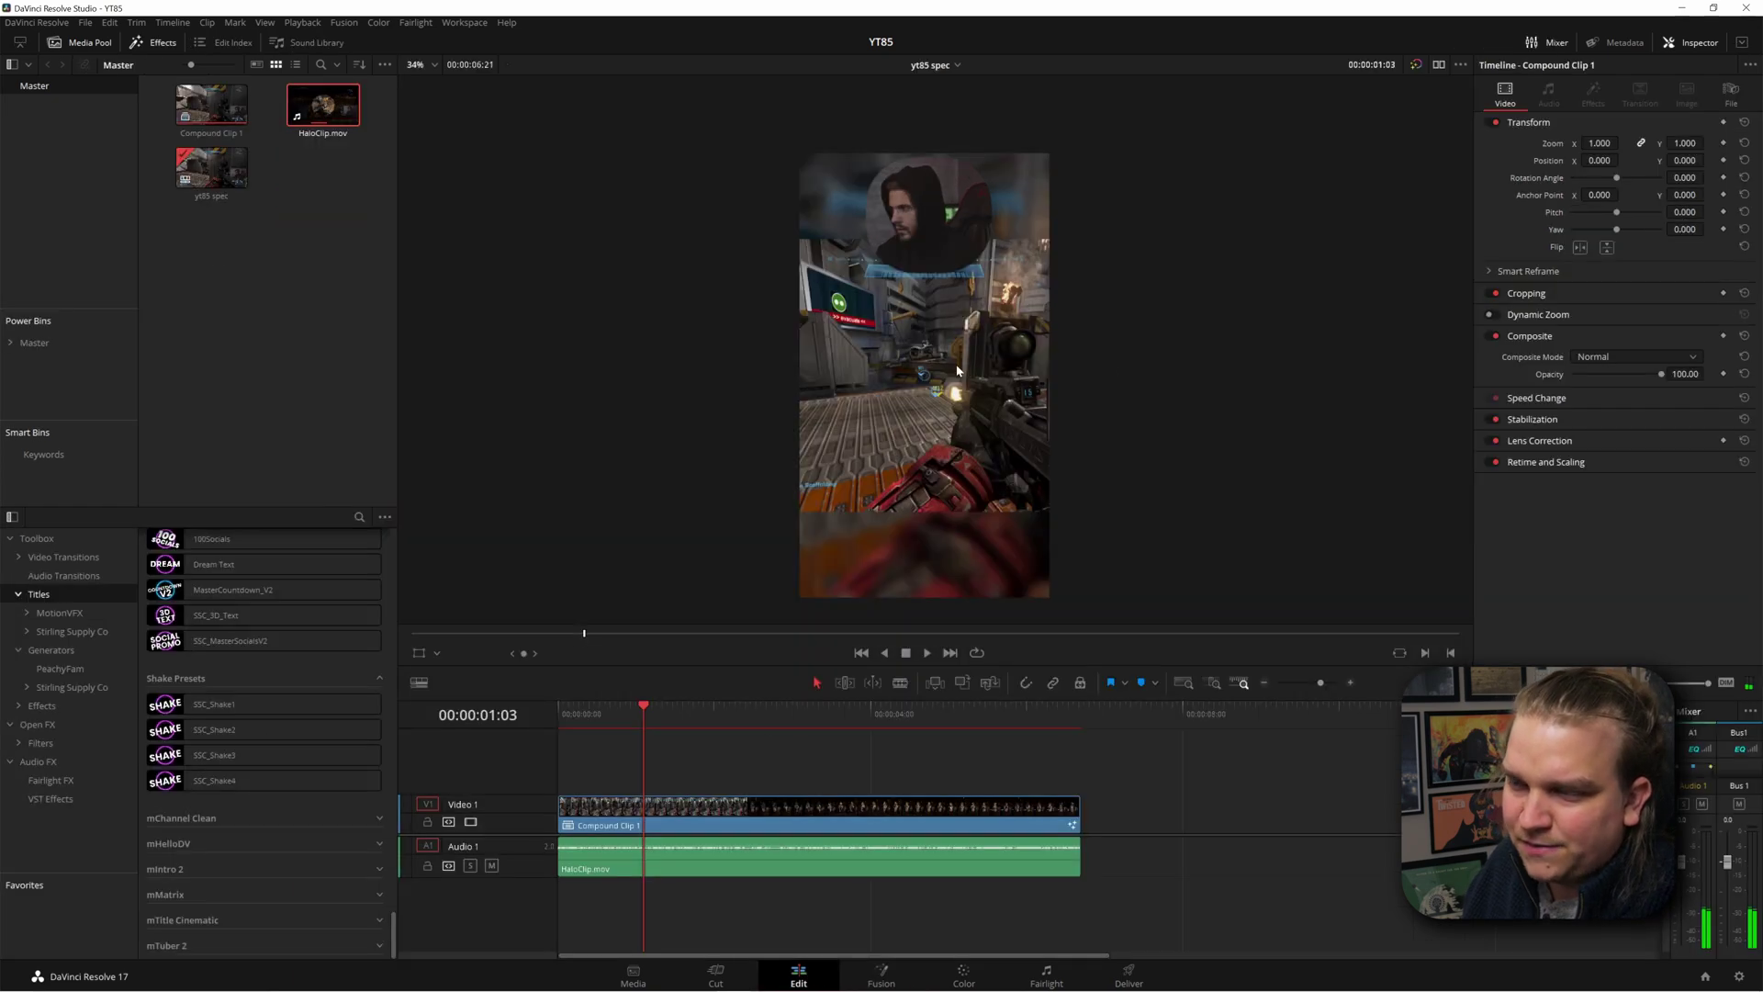
scroll(1106, 372, up, 3)
scroll(1185, 372, down, 6)
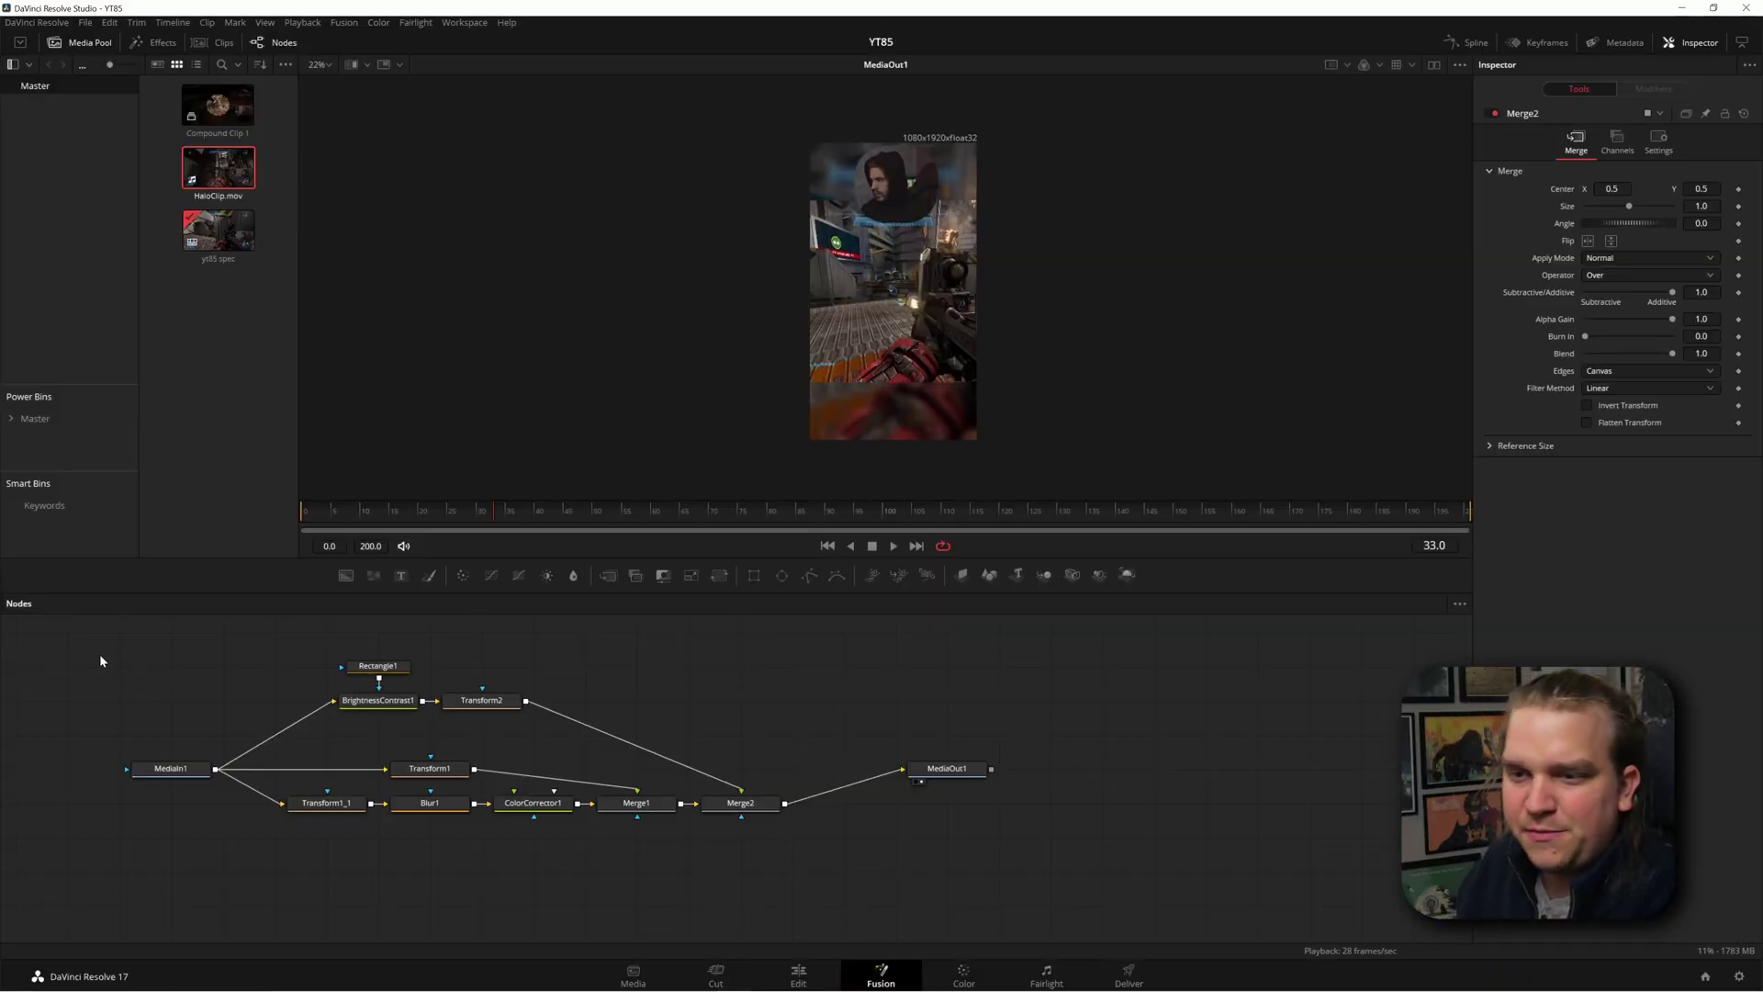
Step: Select every node except MediaOut1 and create a macro from them named FASTTIKTOK
drag(99, 654, 824, 888)
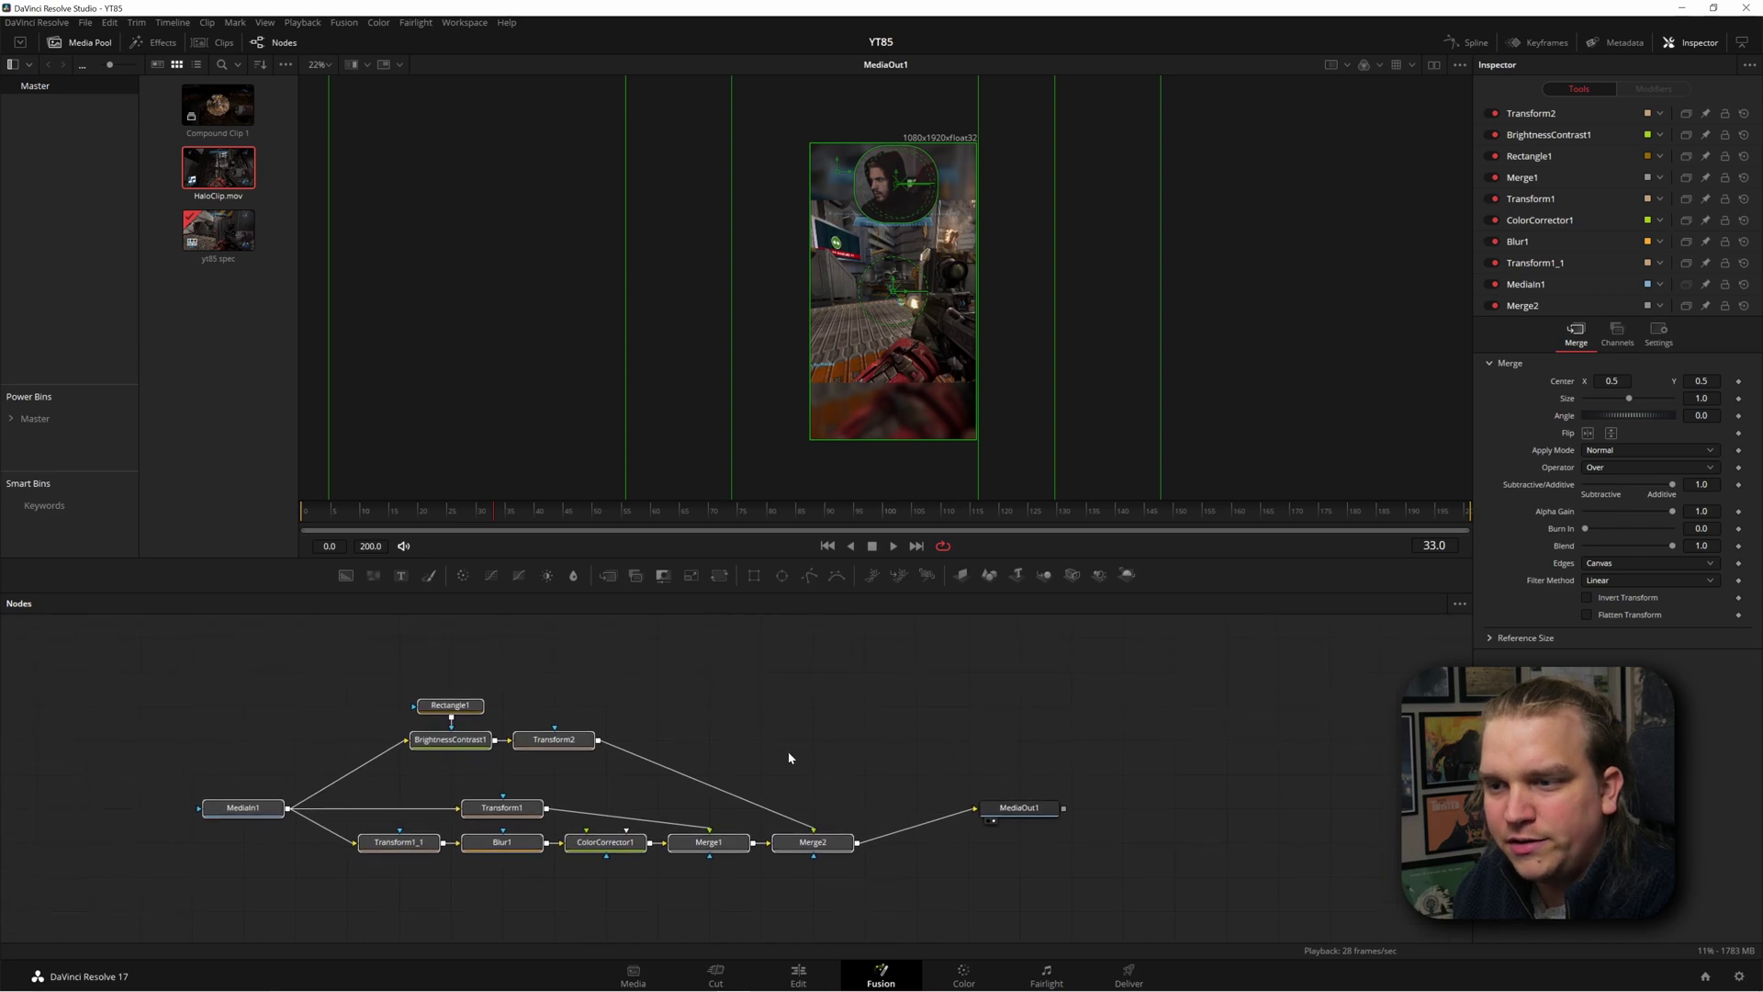
right_click(795, 843)
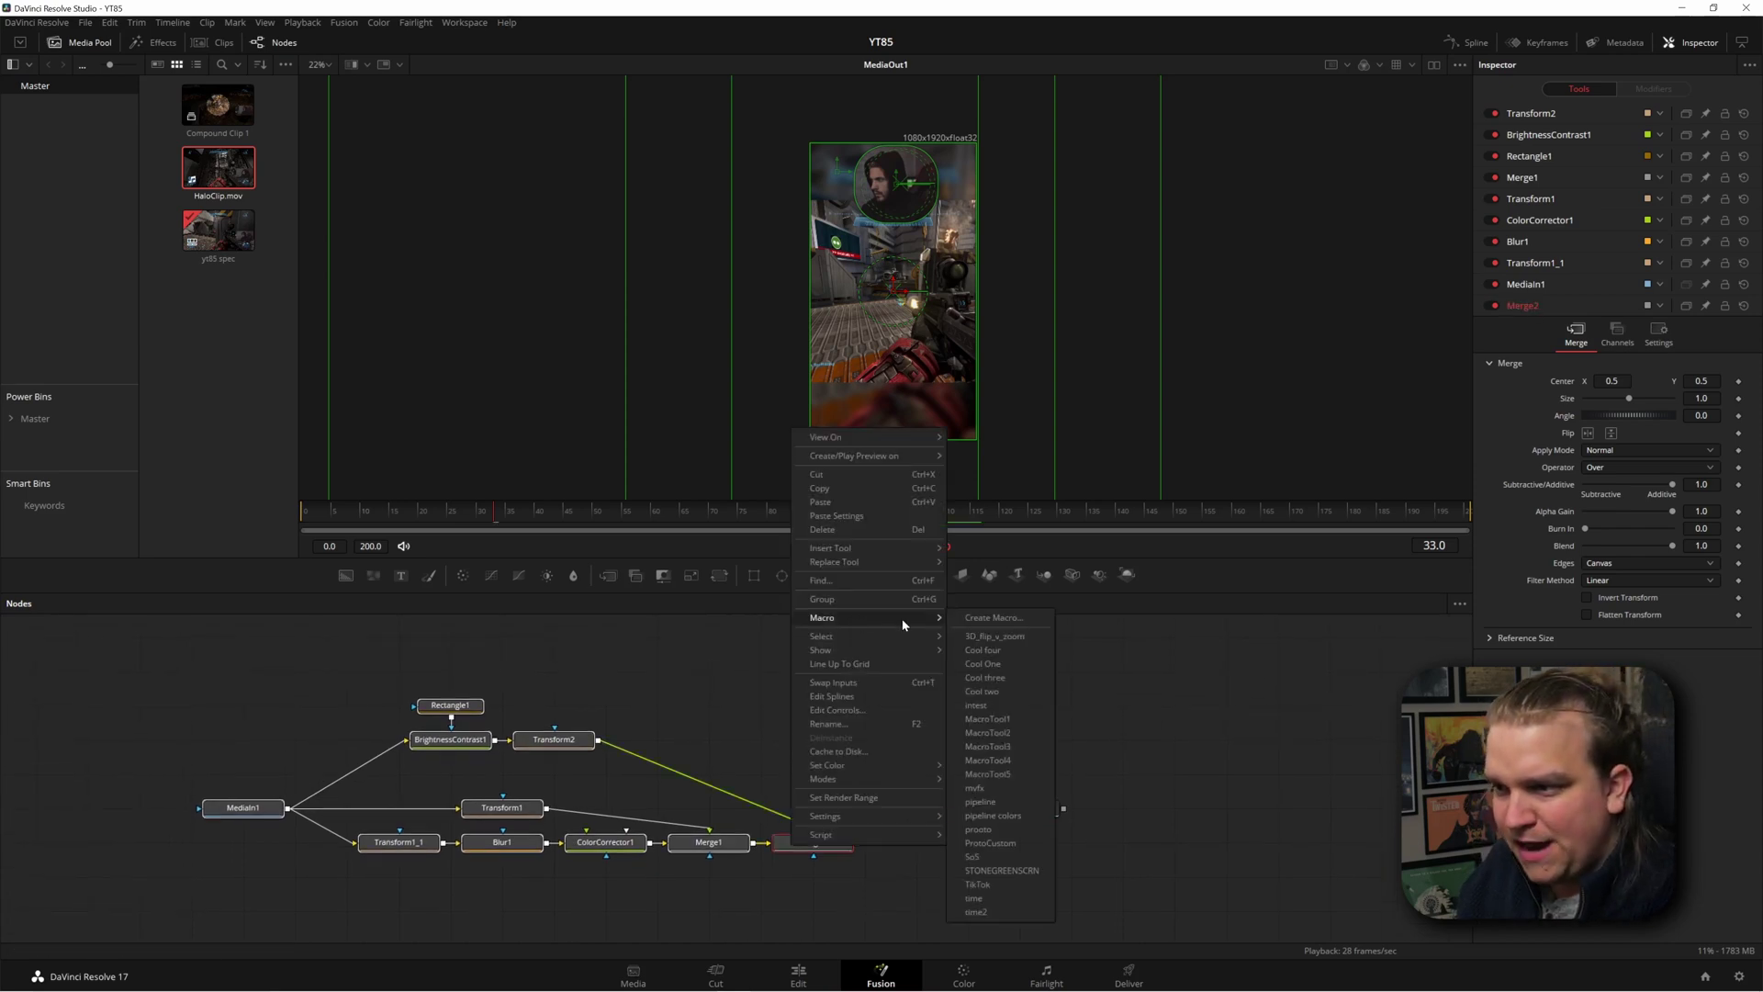
click(994, 617)
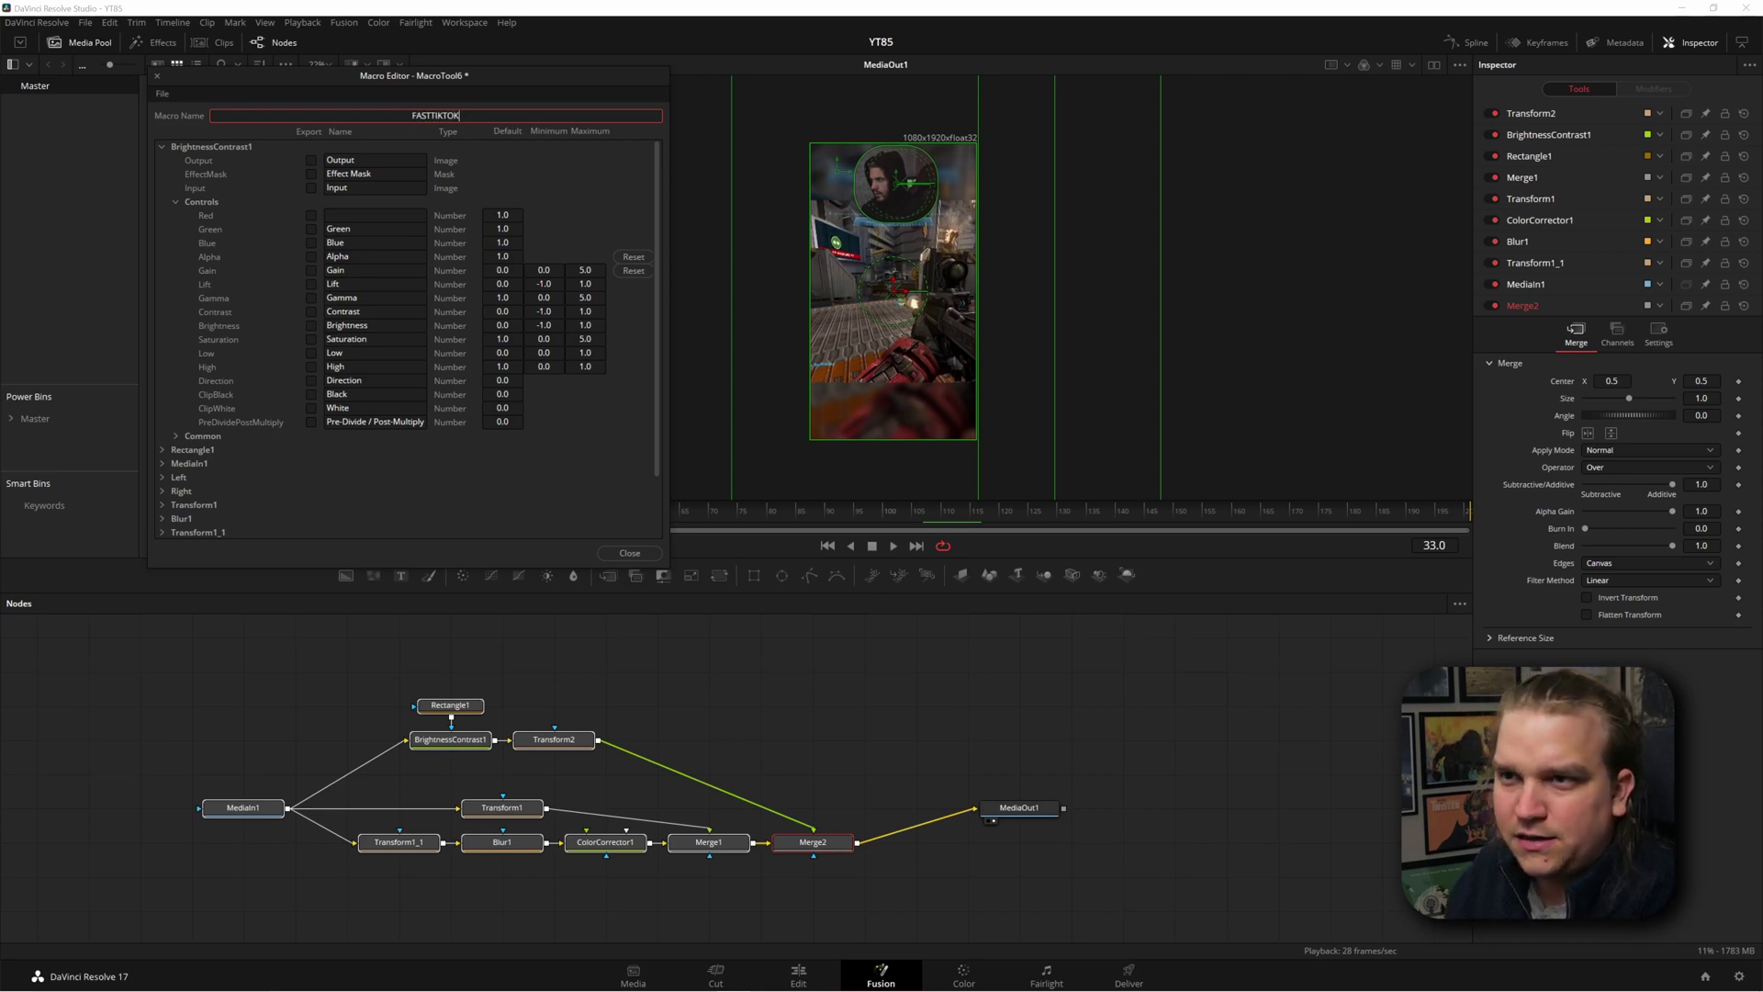
scroll(233, 252, down, 1)
scroll(231, 489, up, 1)
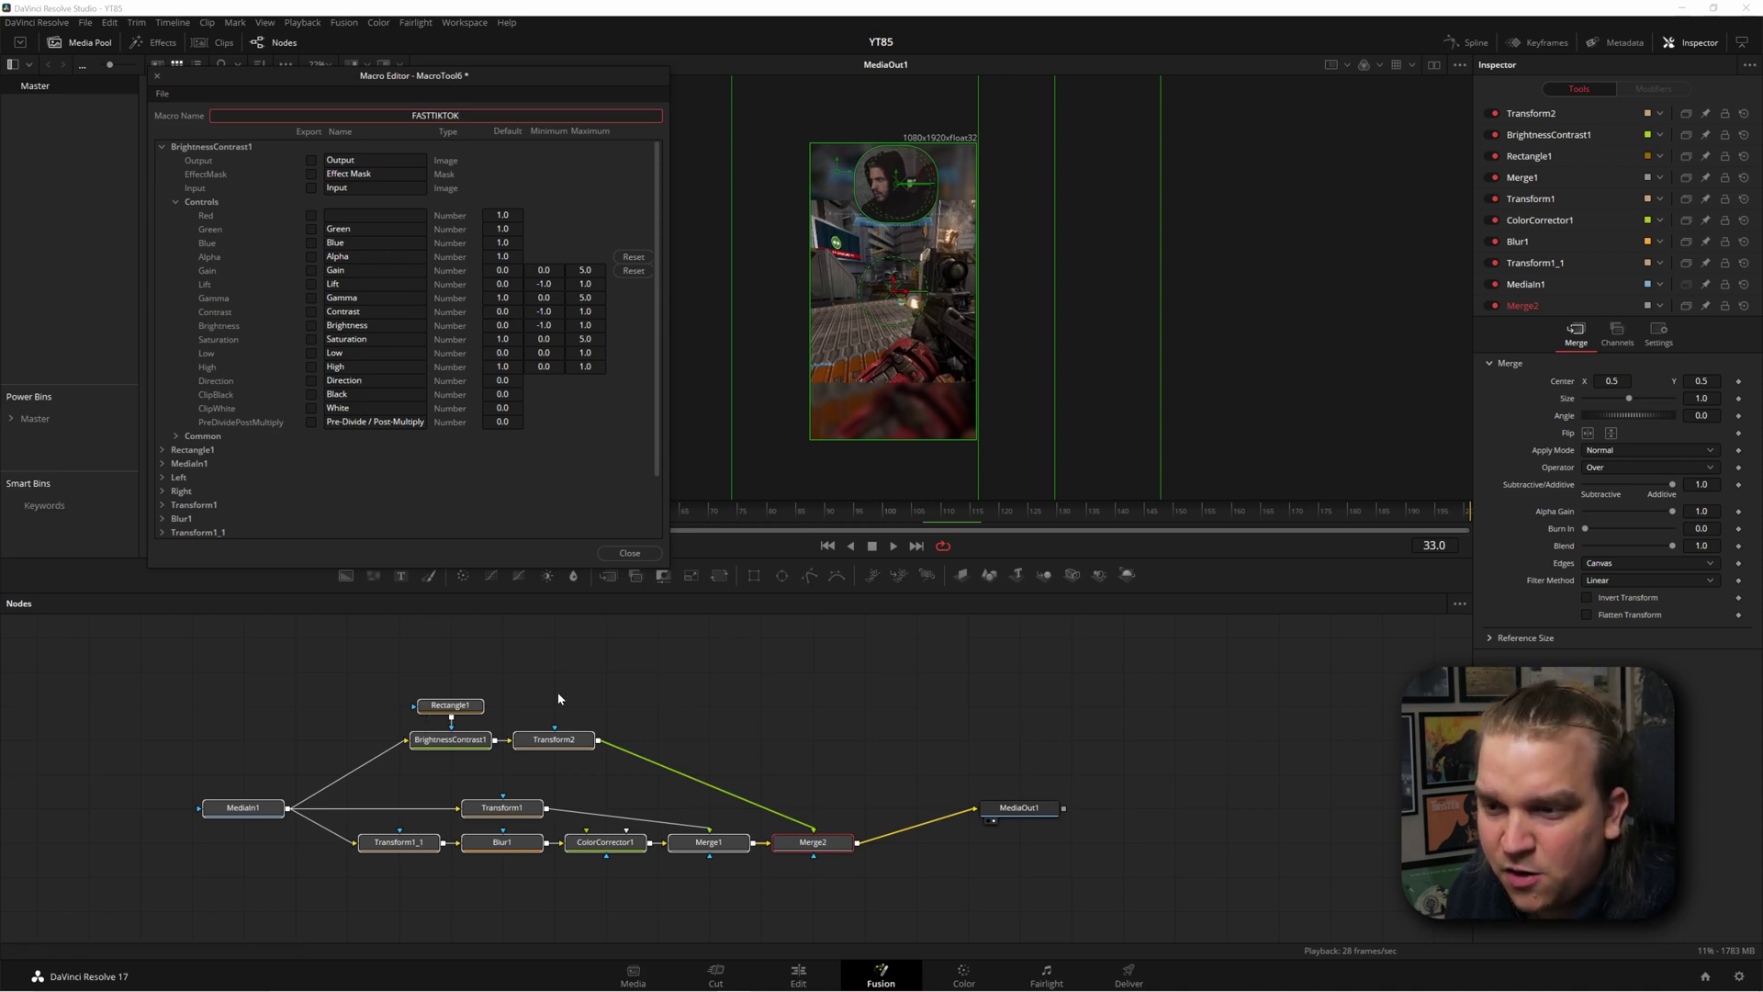
Step: Mark Rectangle1's Corner Radius for export among the macro's published controls
mouse_move(358, 706)
mouse_down()
mouse_move(334, 680)
mouse_move(348, 694)
mouse_up()
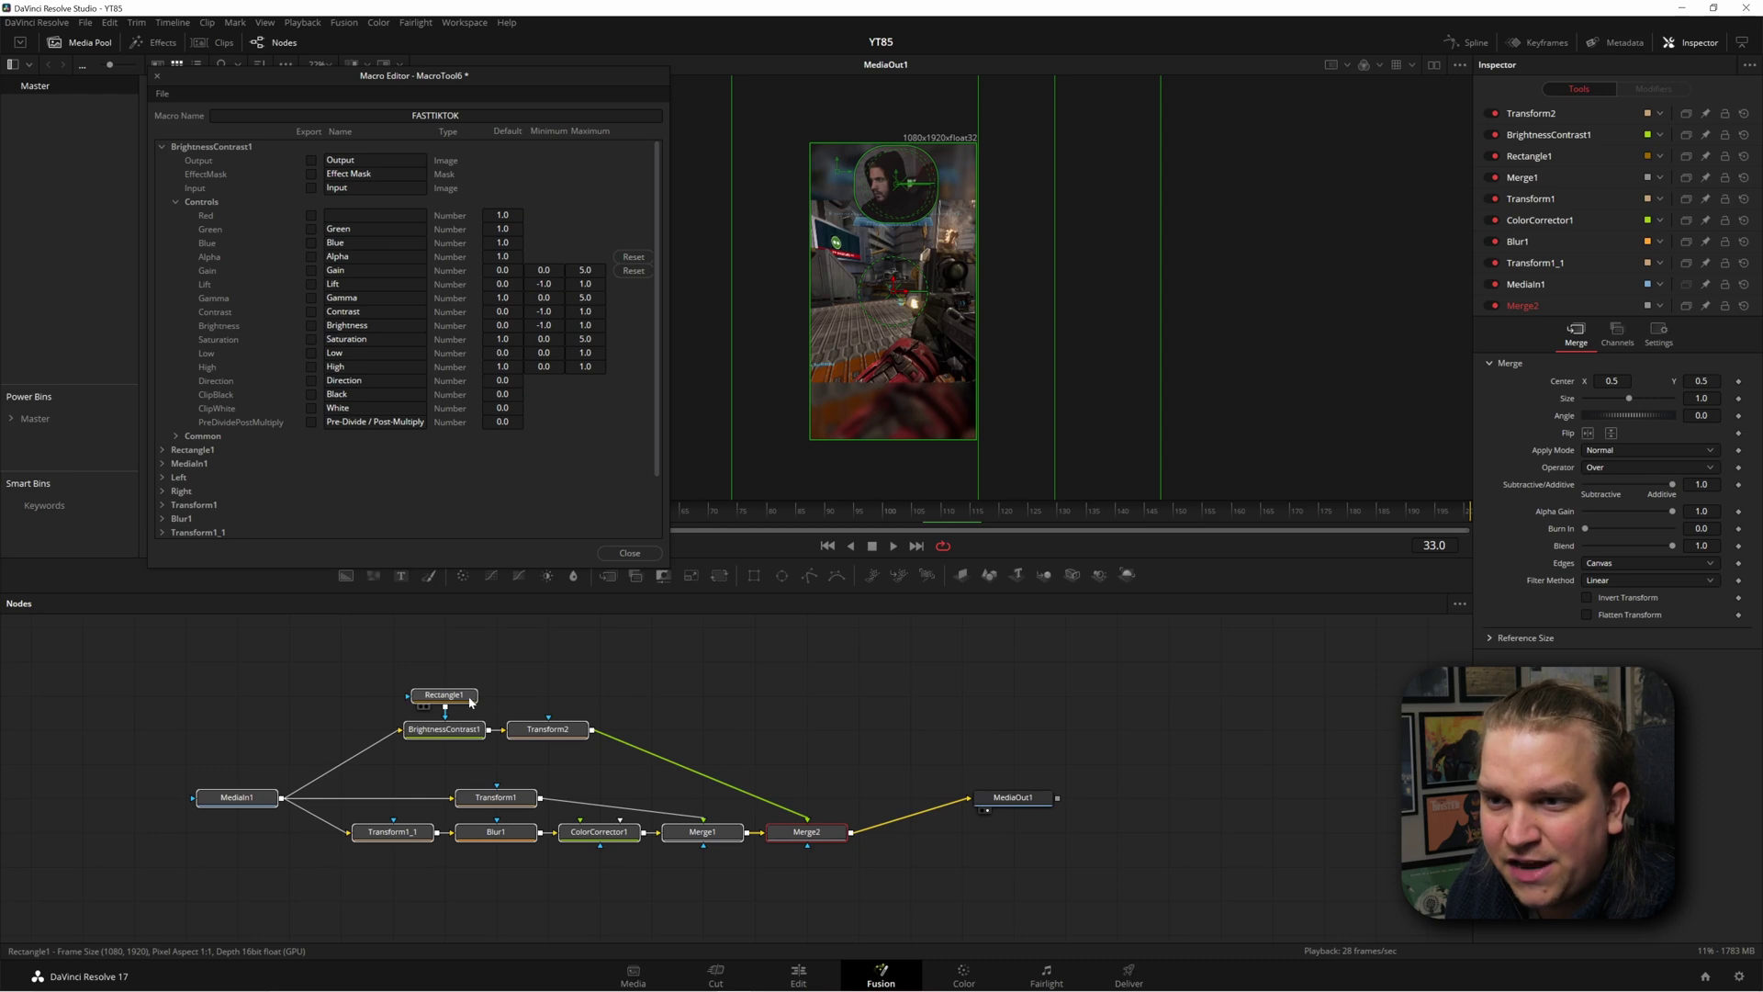
click(158, 450)
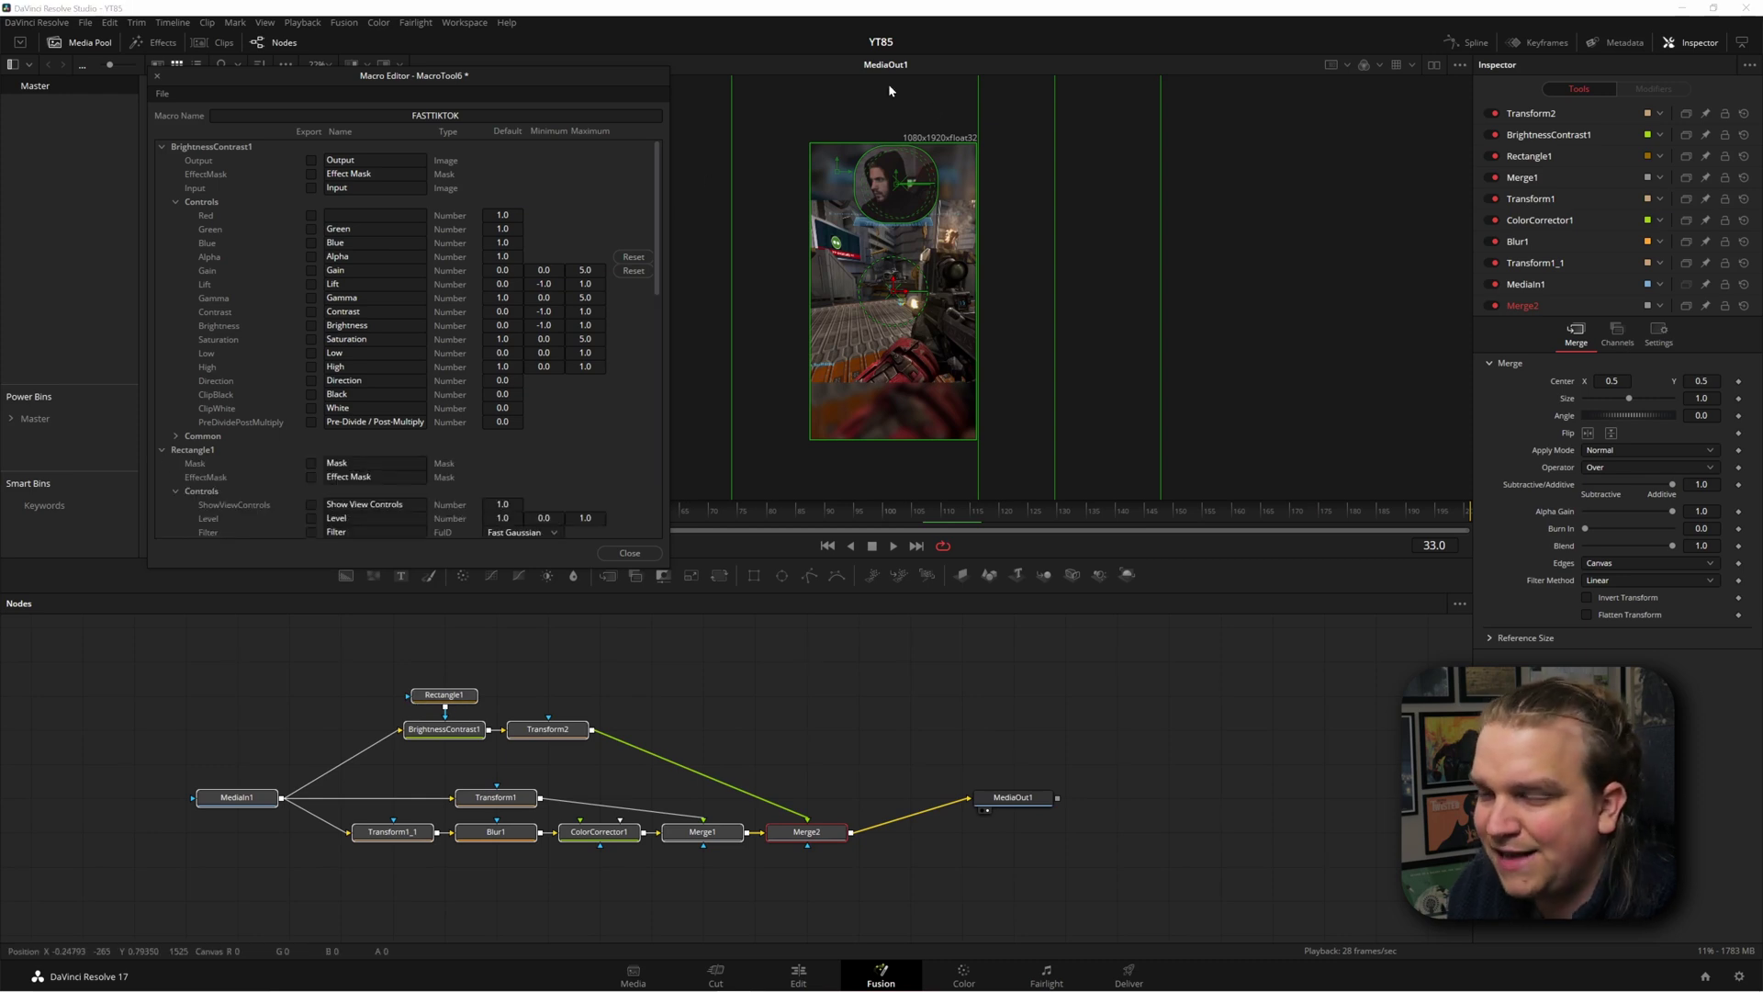
scroll(220, 498, down, 3)
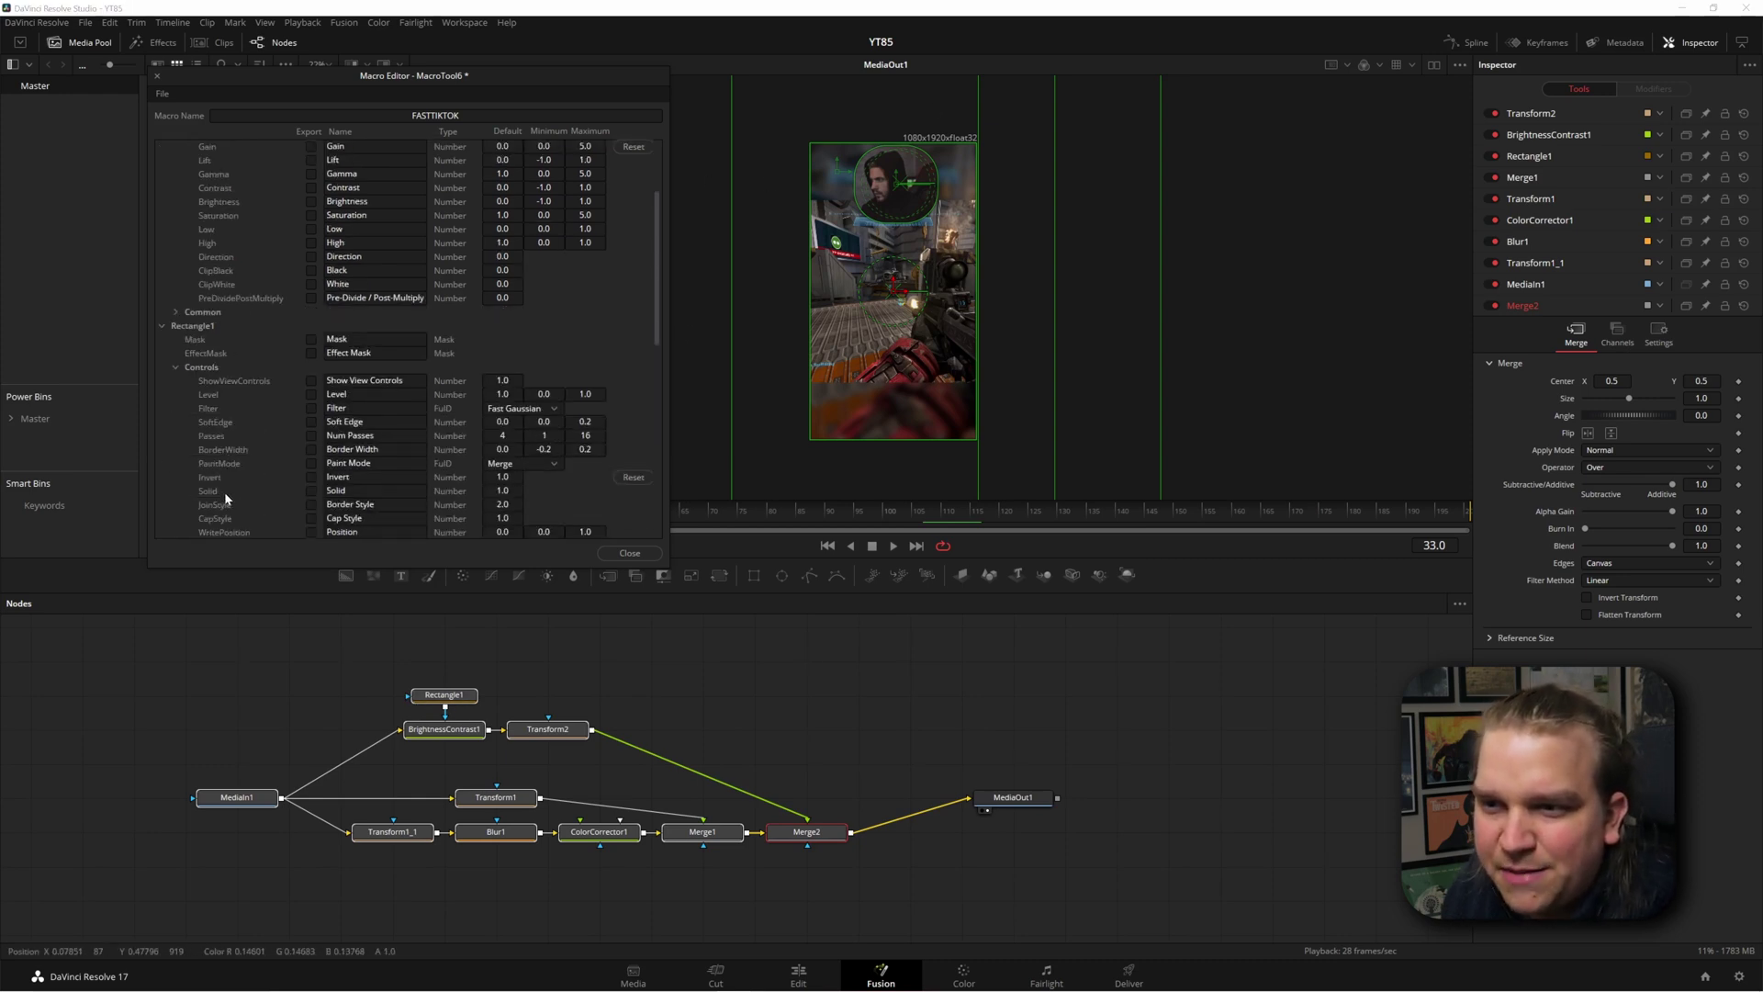
scroll(286, 262, down, 3)
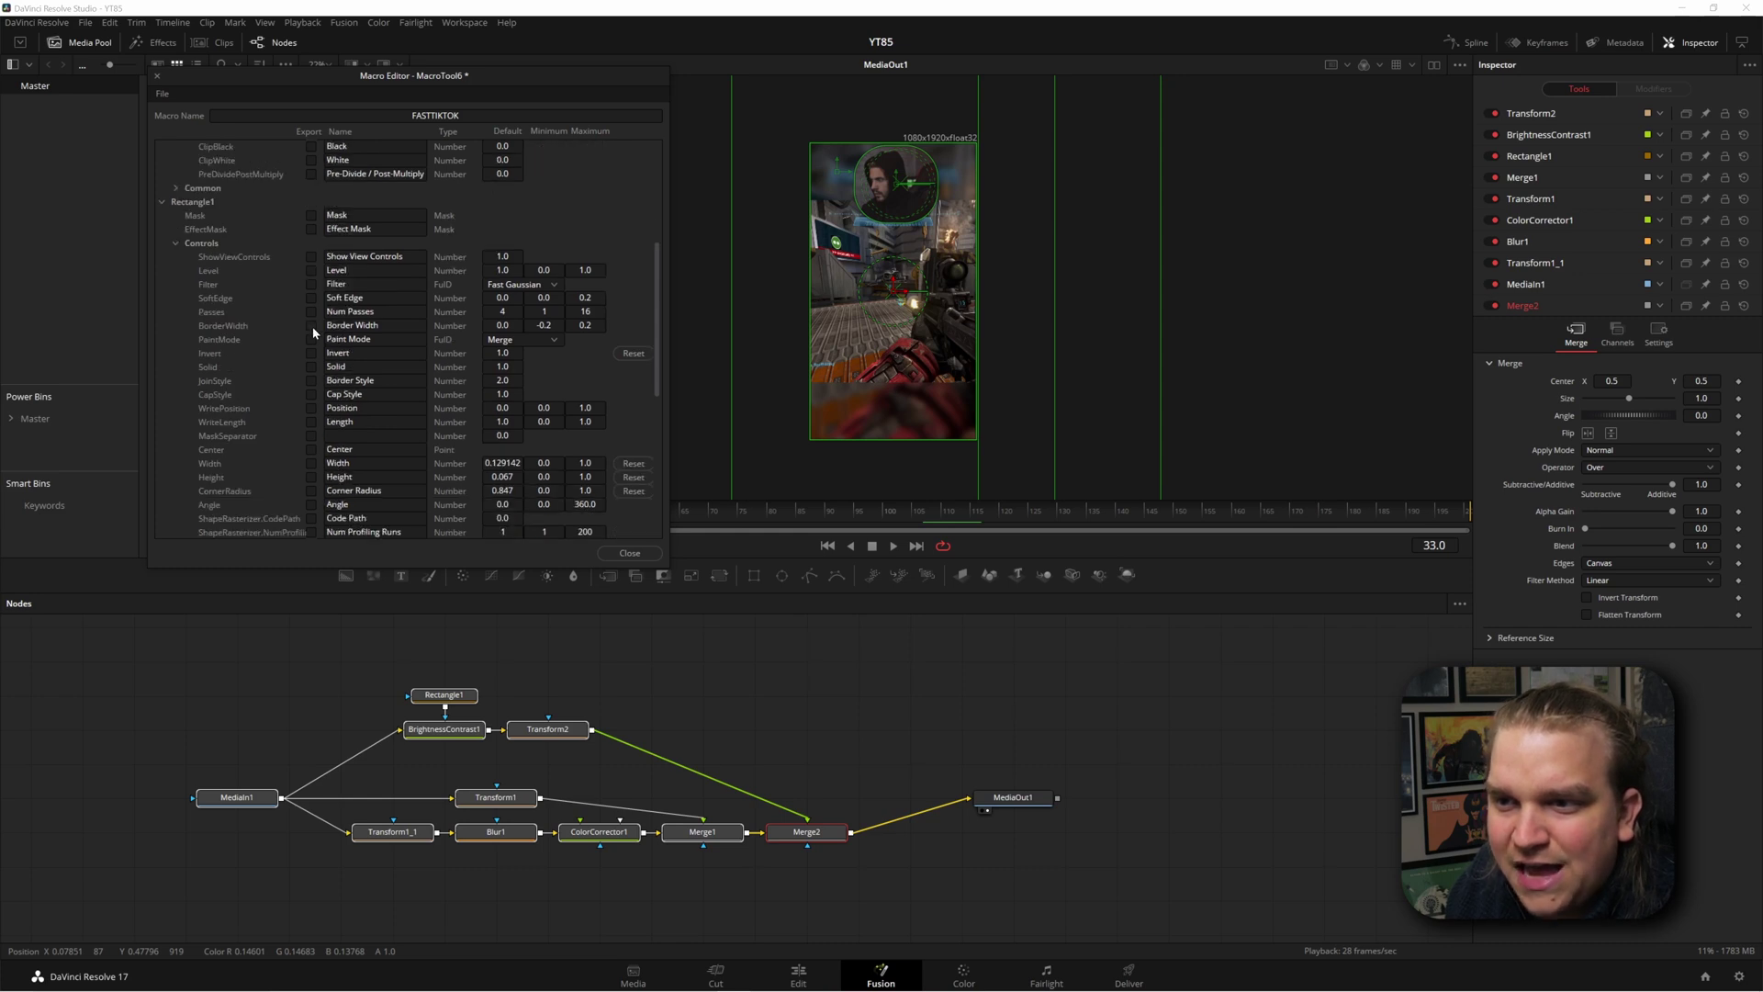
click(311, 492)
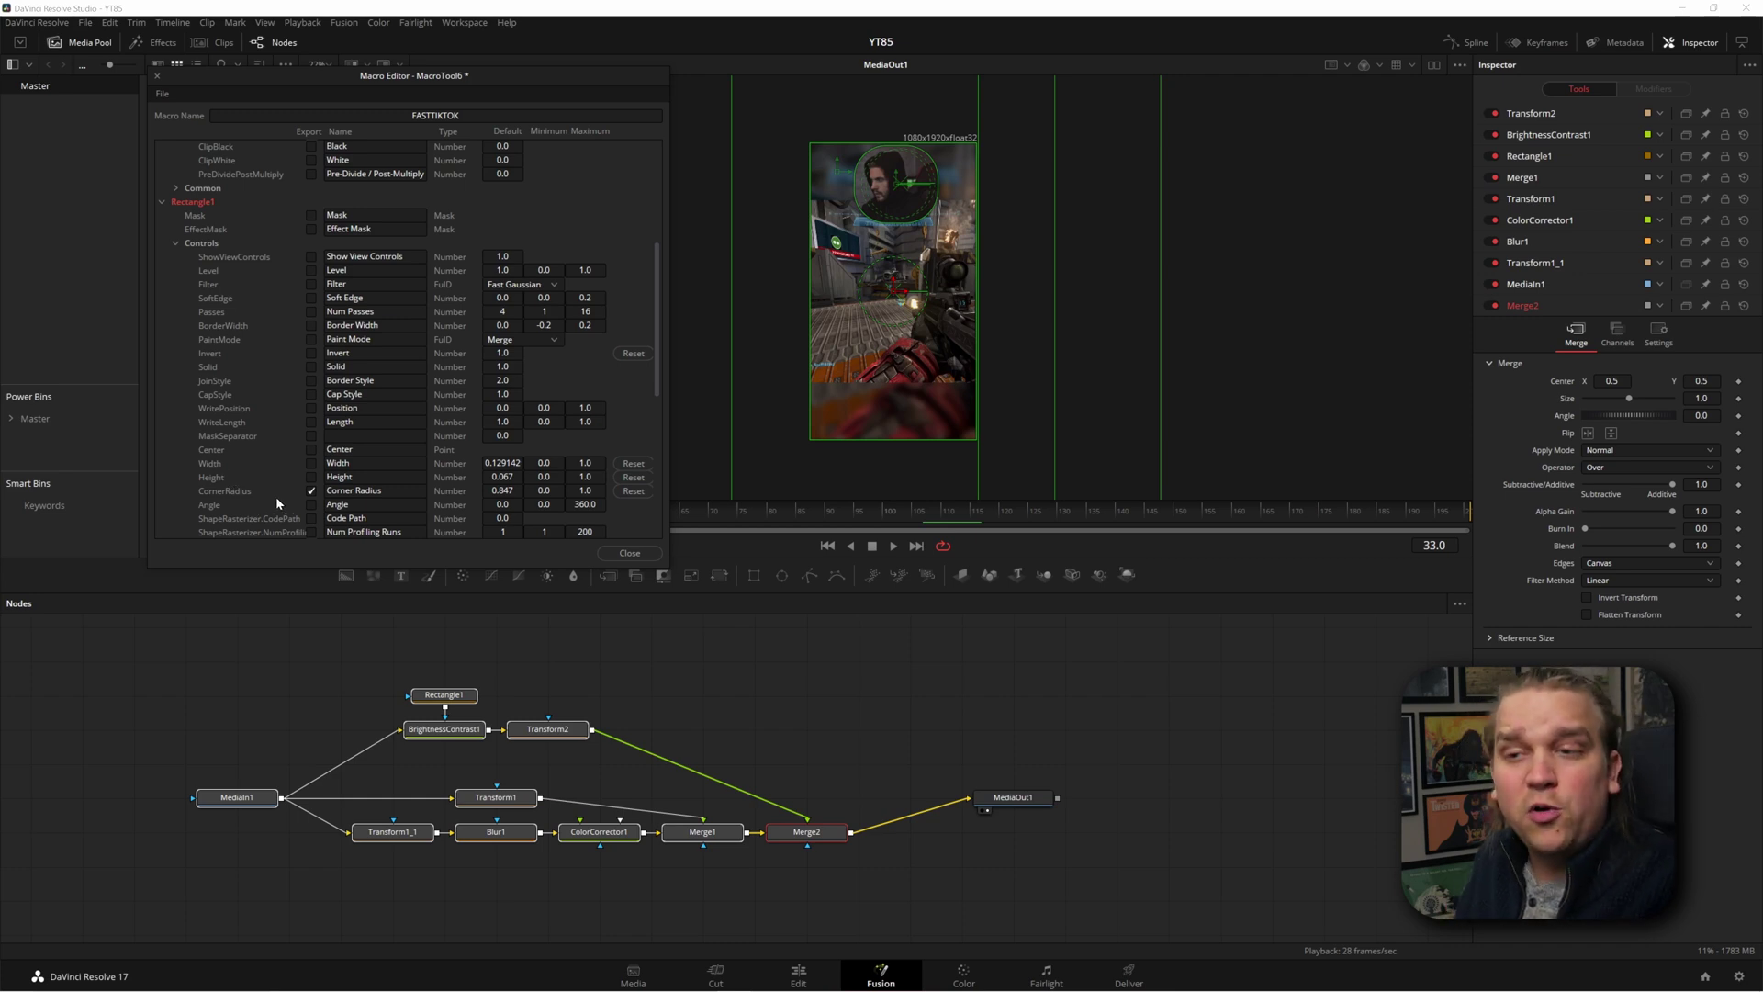
scroll(201, 372, up, 6)
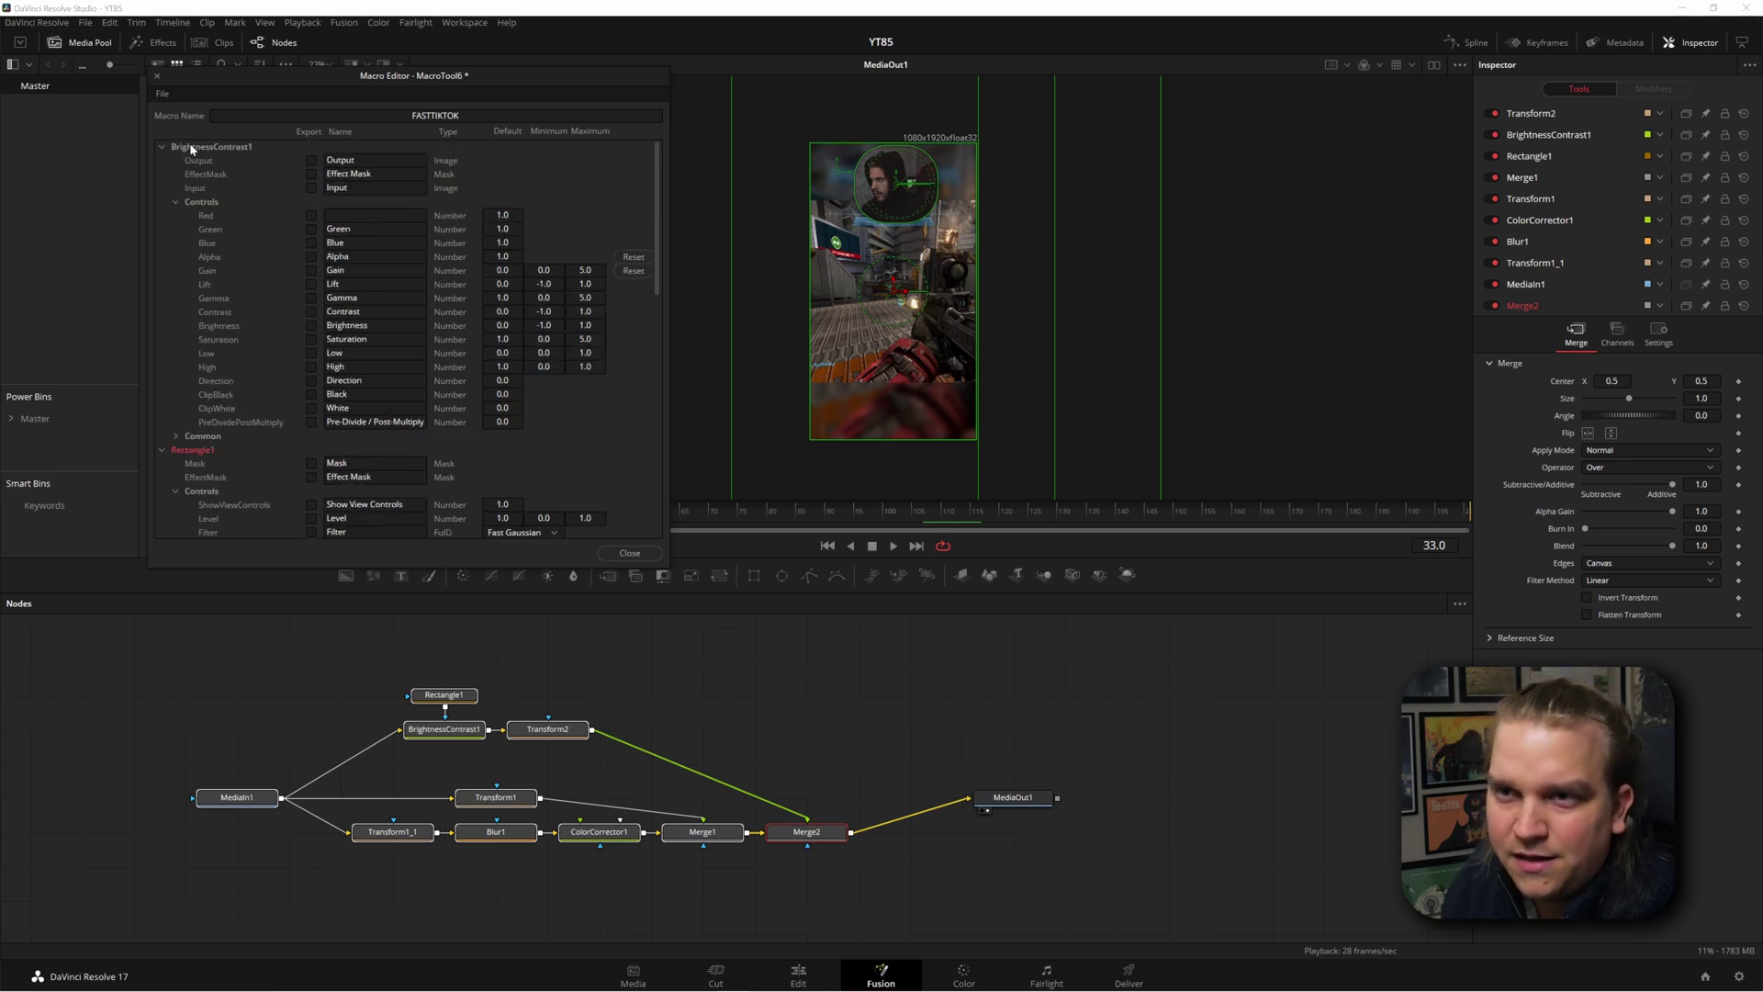
Step: Save the macro as FASTTIKTOK.setting in the Presets test folder and close the Macro Editor
click(162, 93)
click(191, 162)
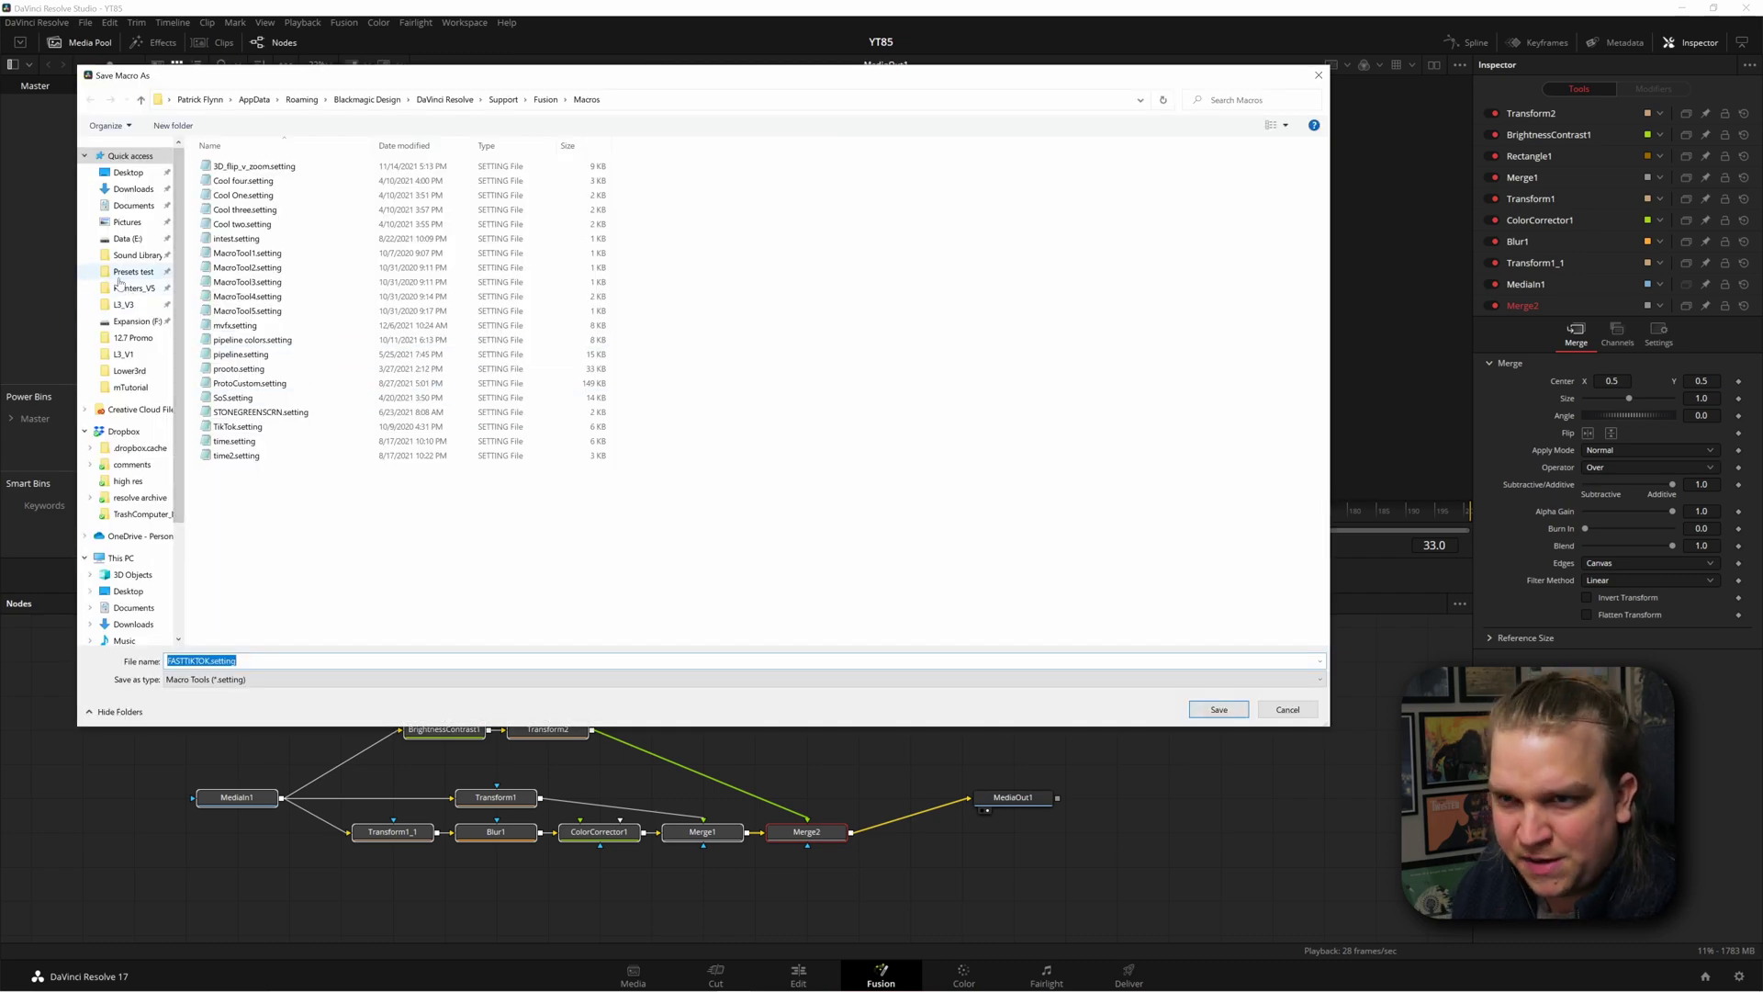
click(127, 273)
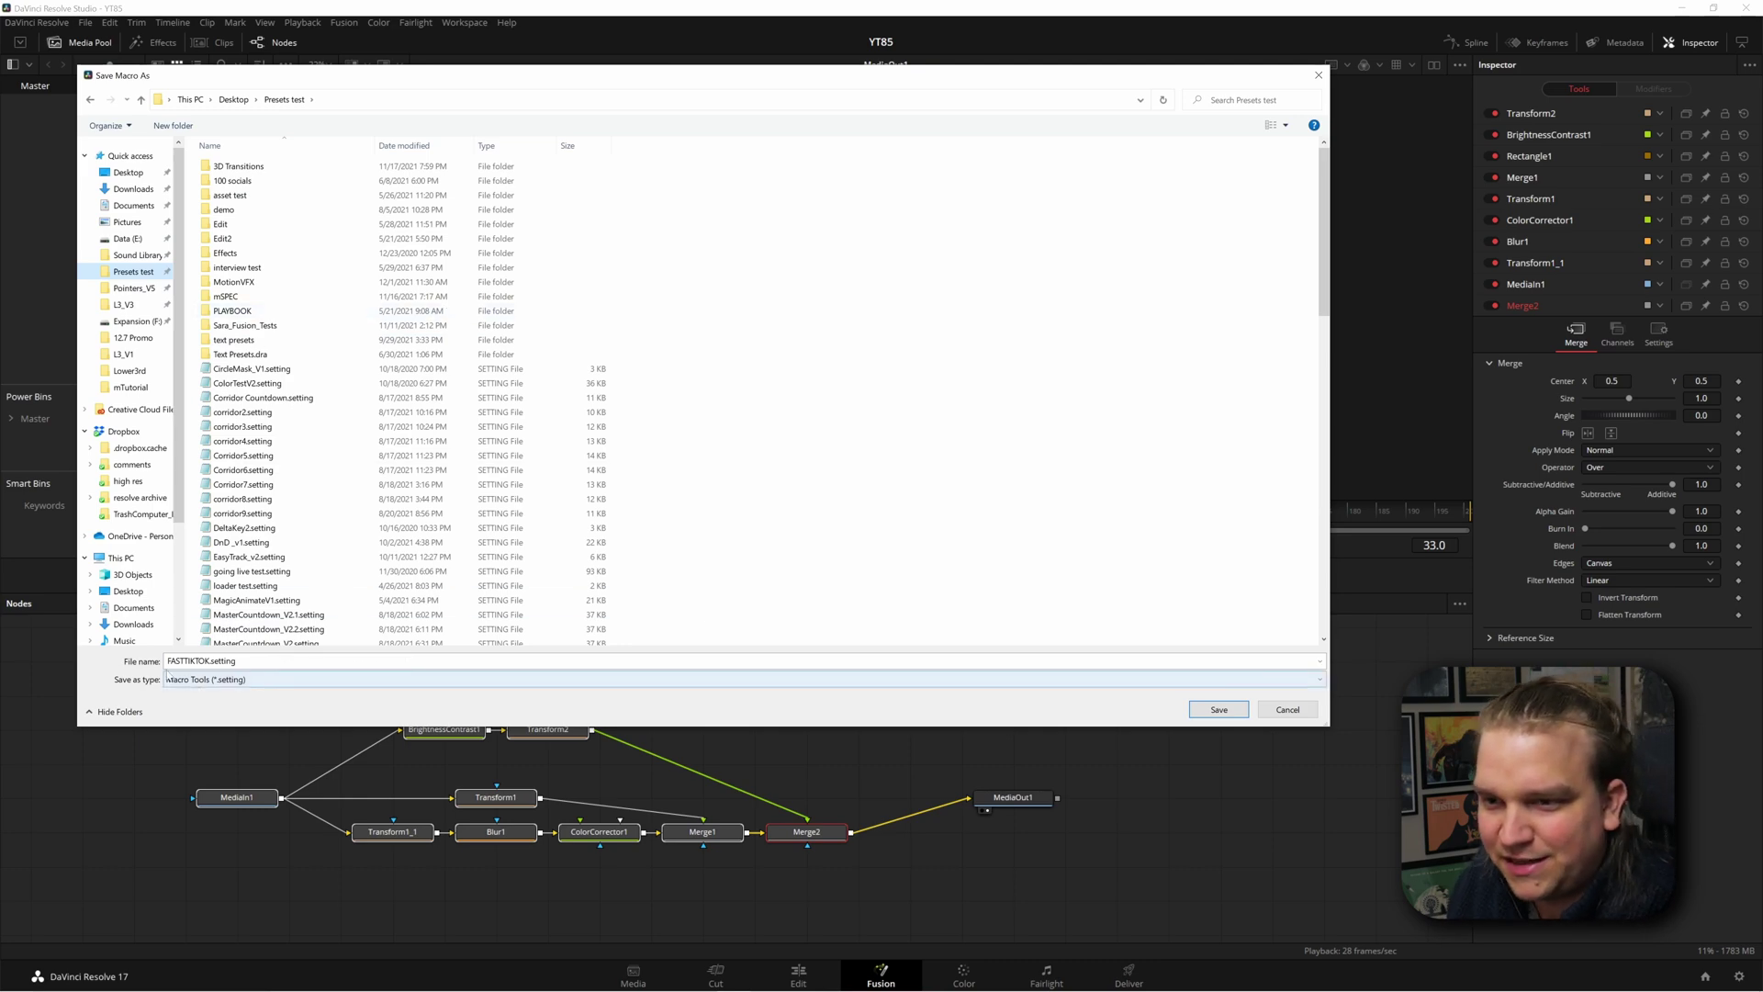
click(1211, 710)
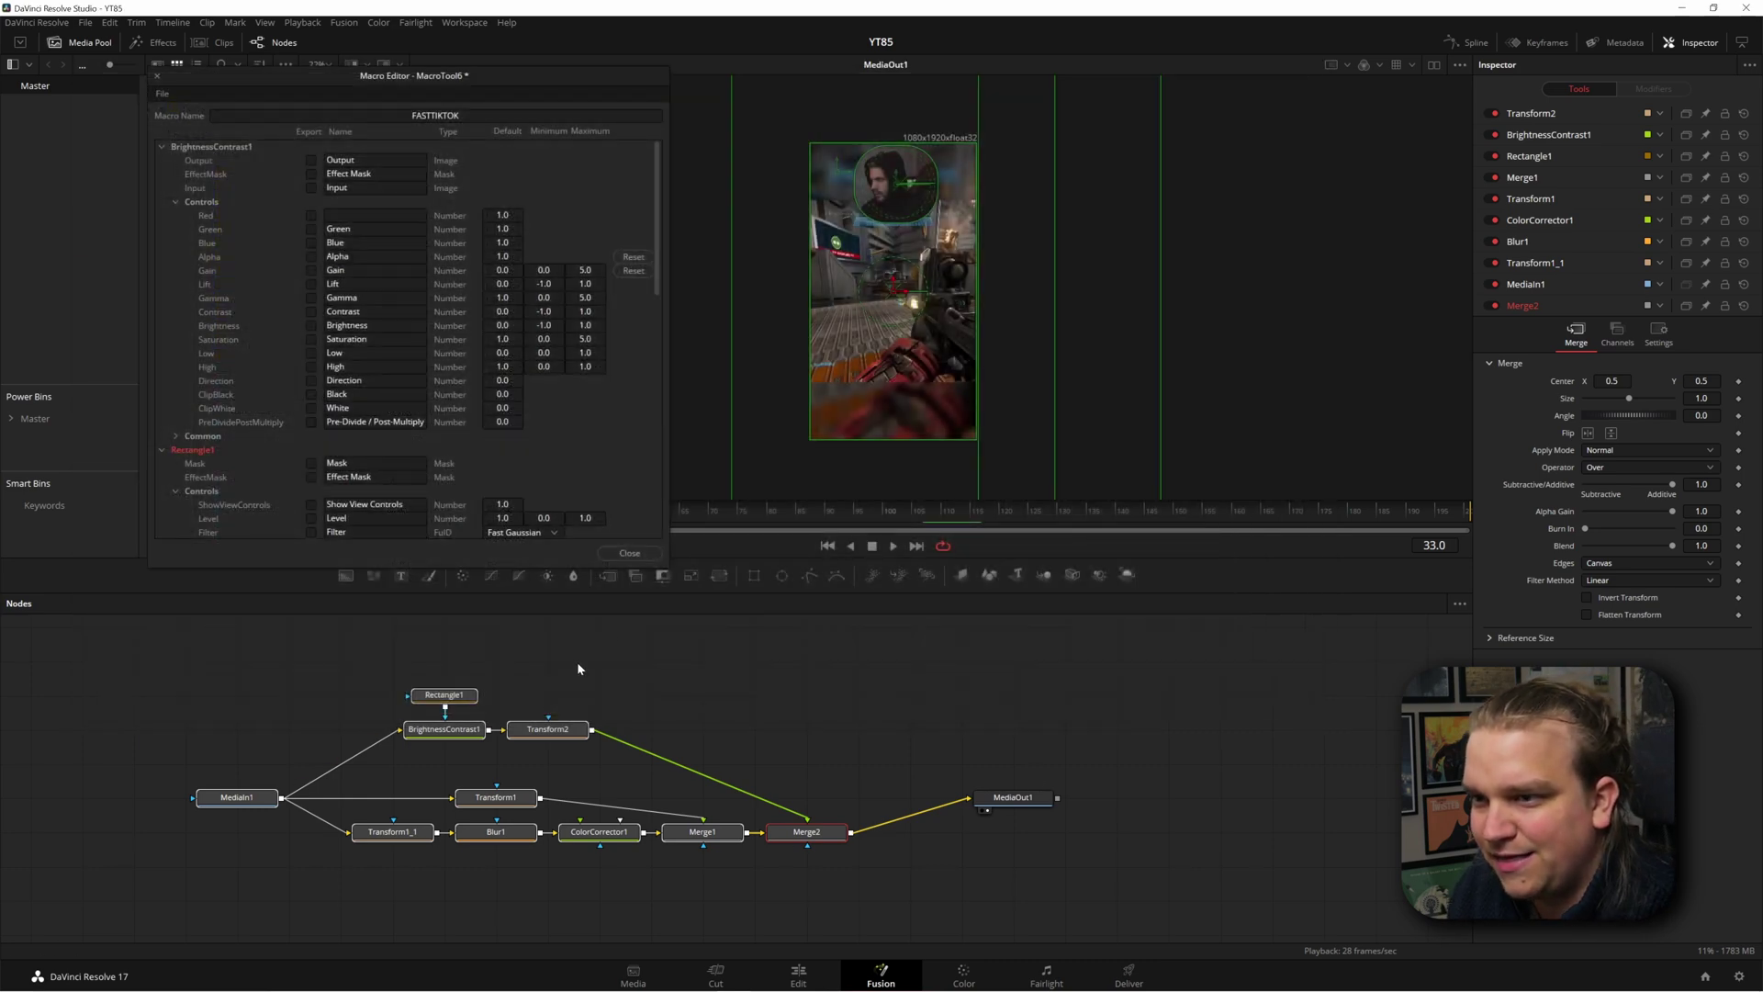
click(630, 552)
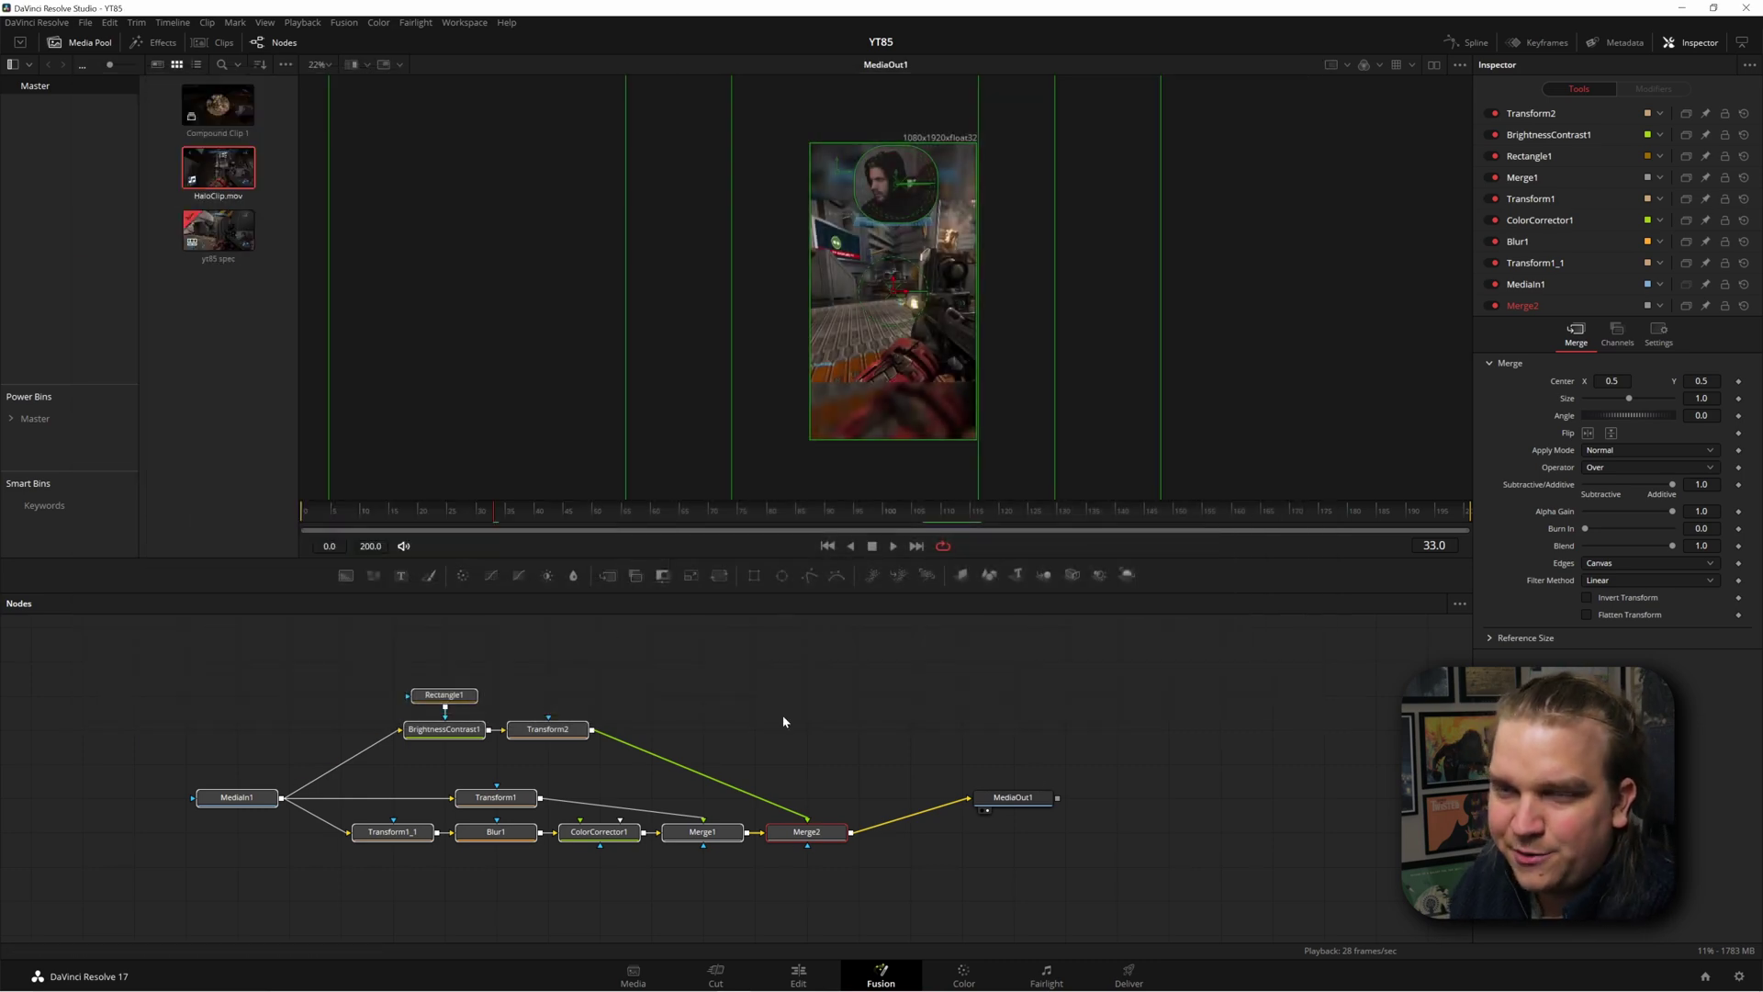
Step: Locate the Effects category of the Edit templates and show its folder on disk
click(159, 43)
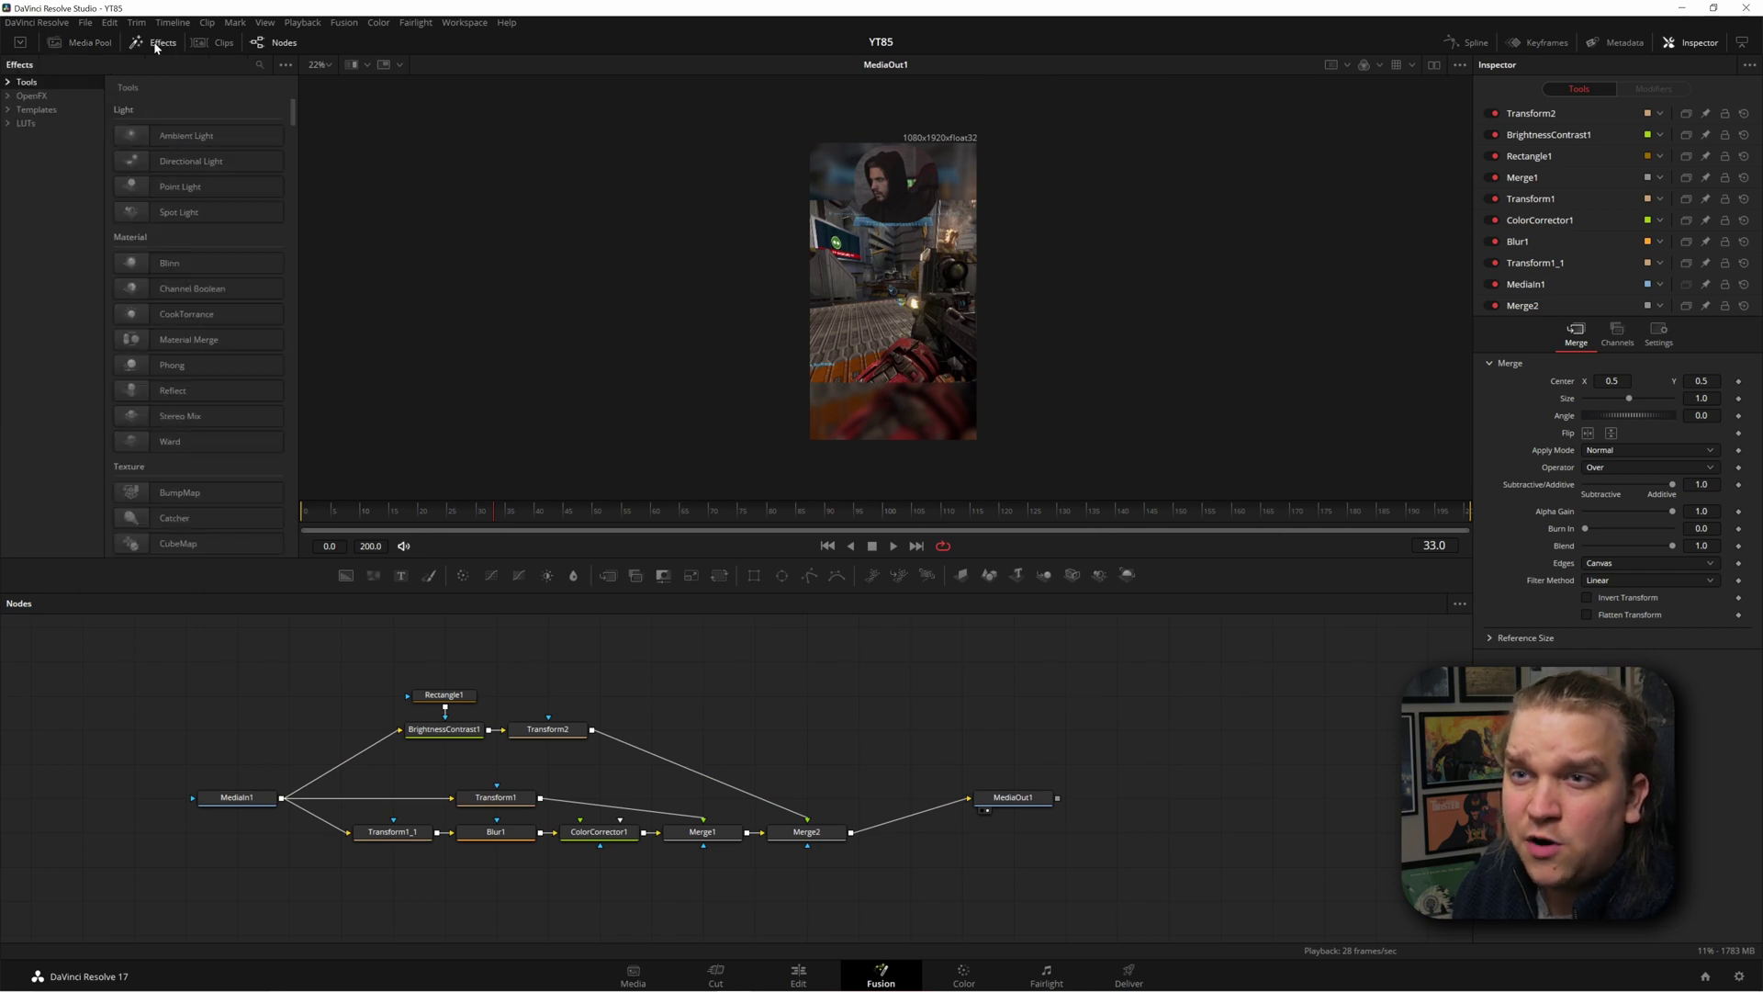
click(7, 110)
click(21, 123)
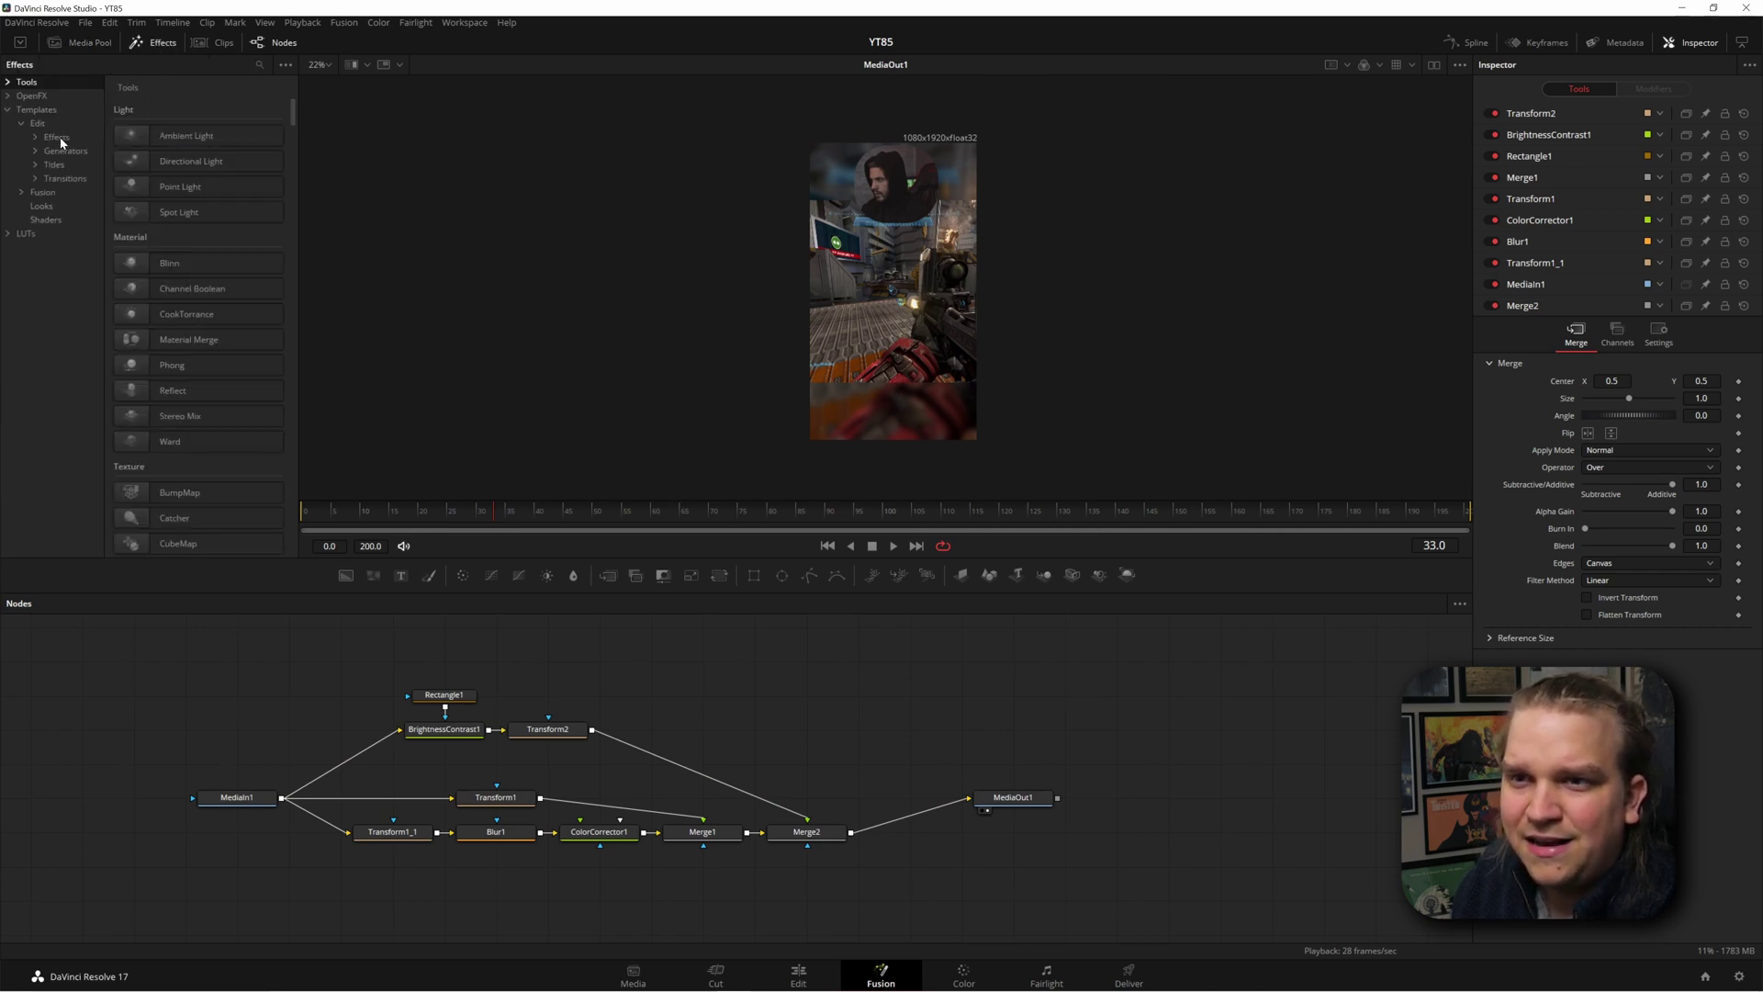
click(57, 138)
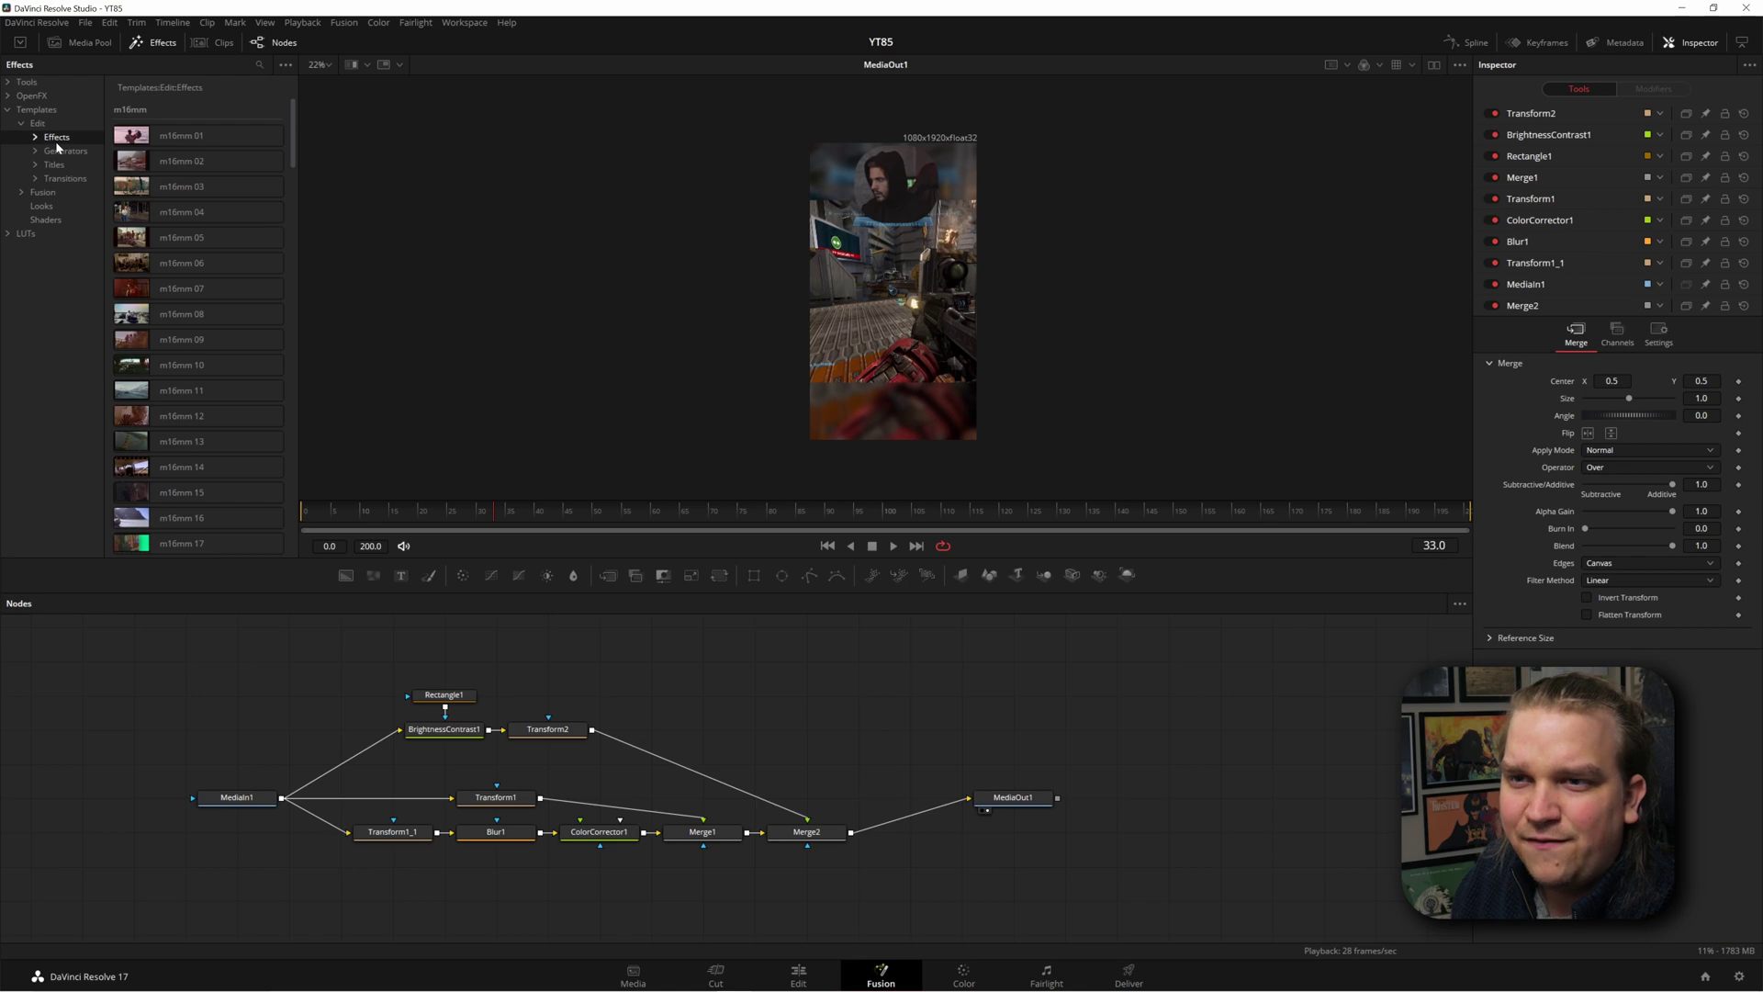
click(286, 66)
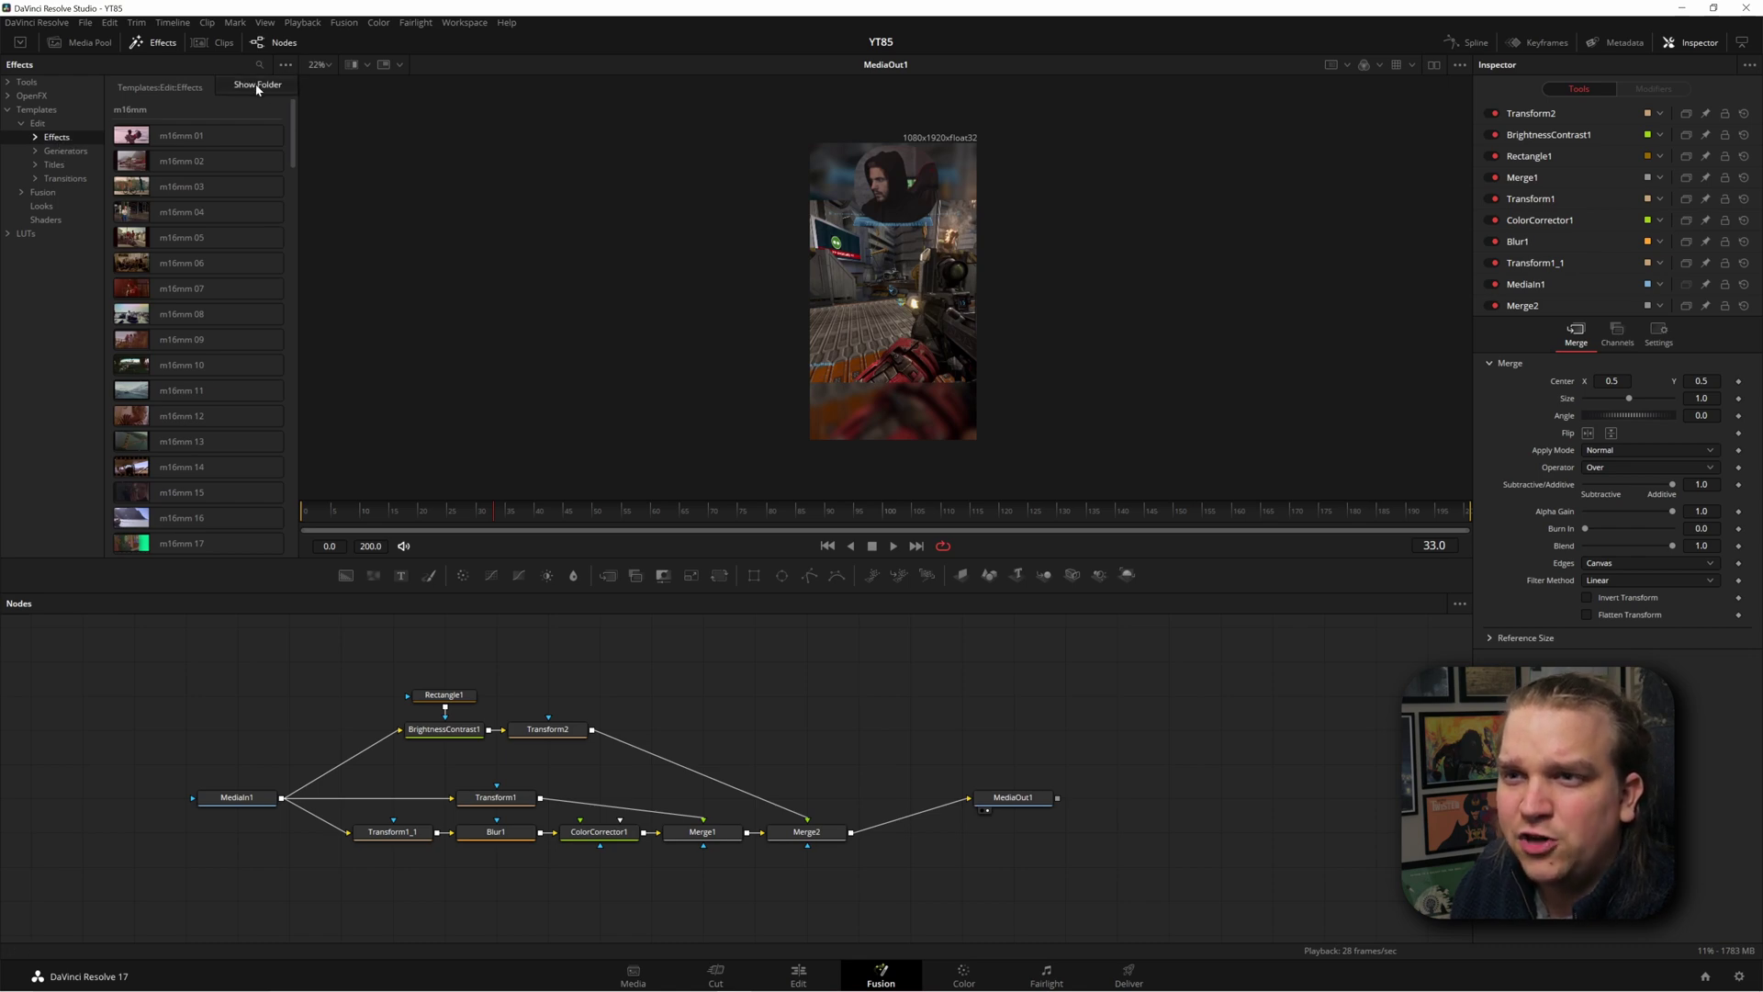
Step: Transfer FASTTIKTOK.setting from Presets test into the Edit templates' Effects folder, and search the effects library for "fas"
drag(871, 163, 443, 178)
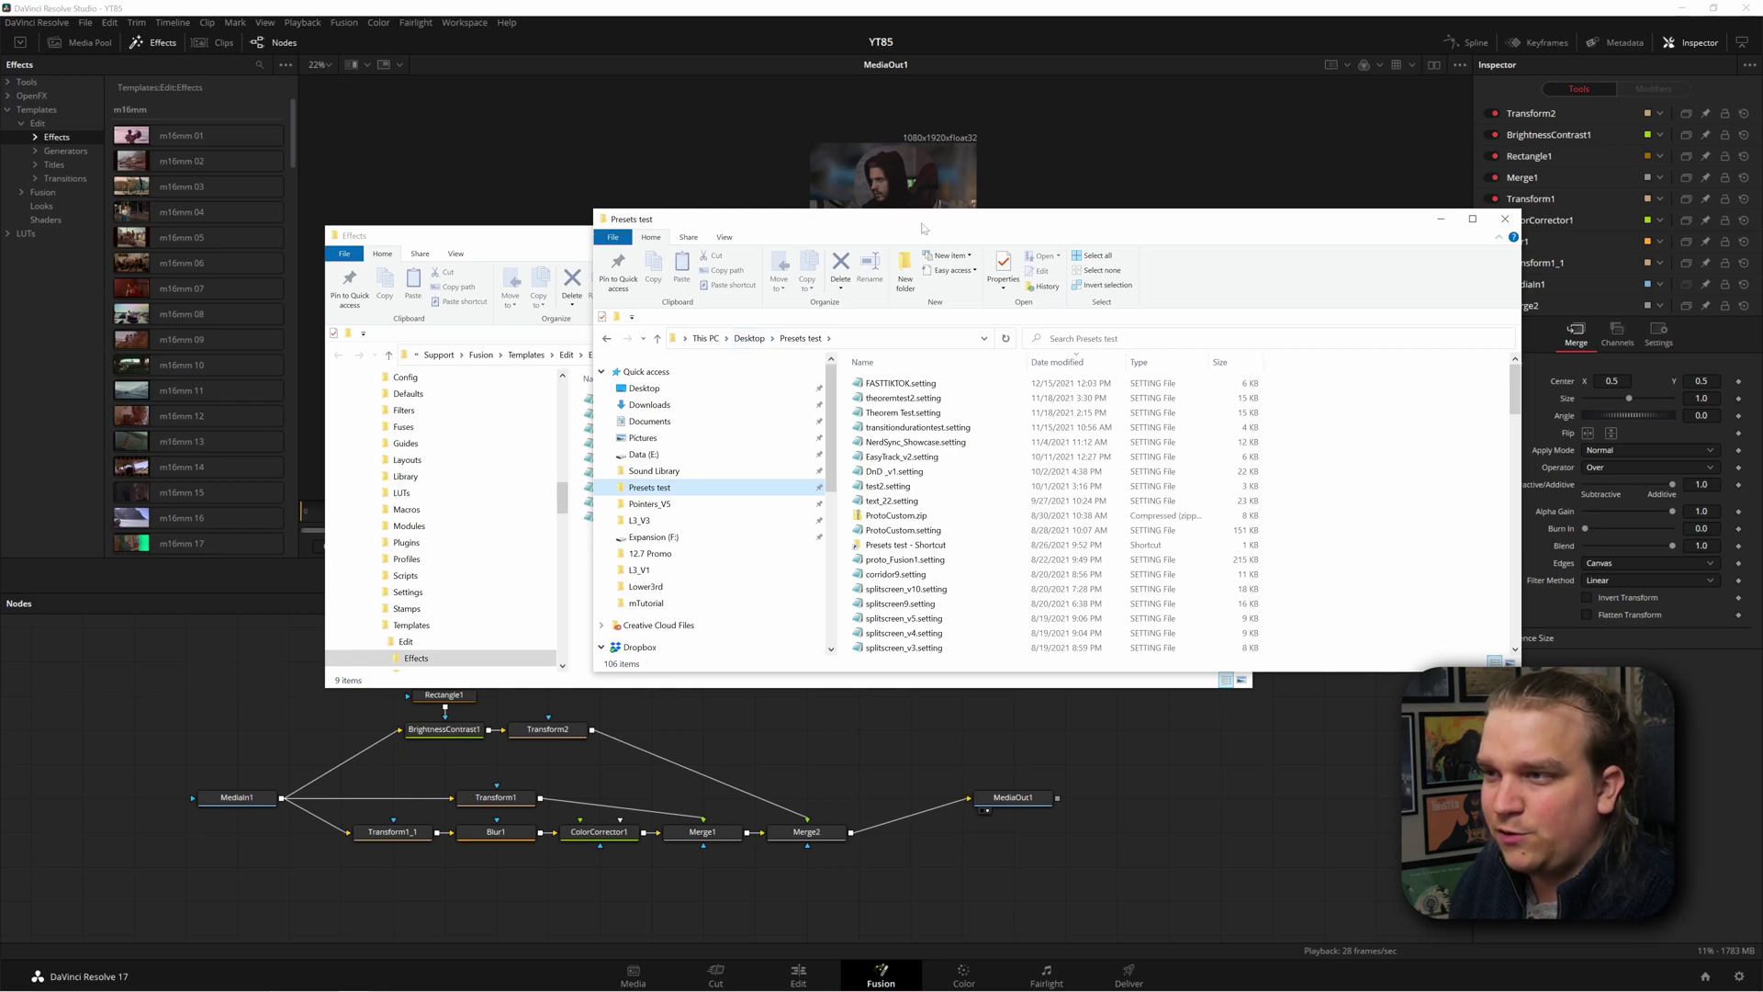
drag(922, 228, 1130, 90)
drag(1139, 246, 693, 574)
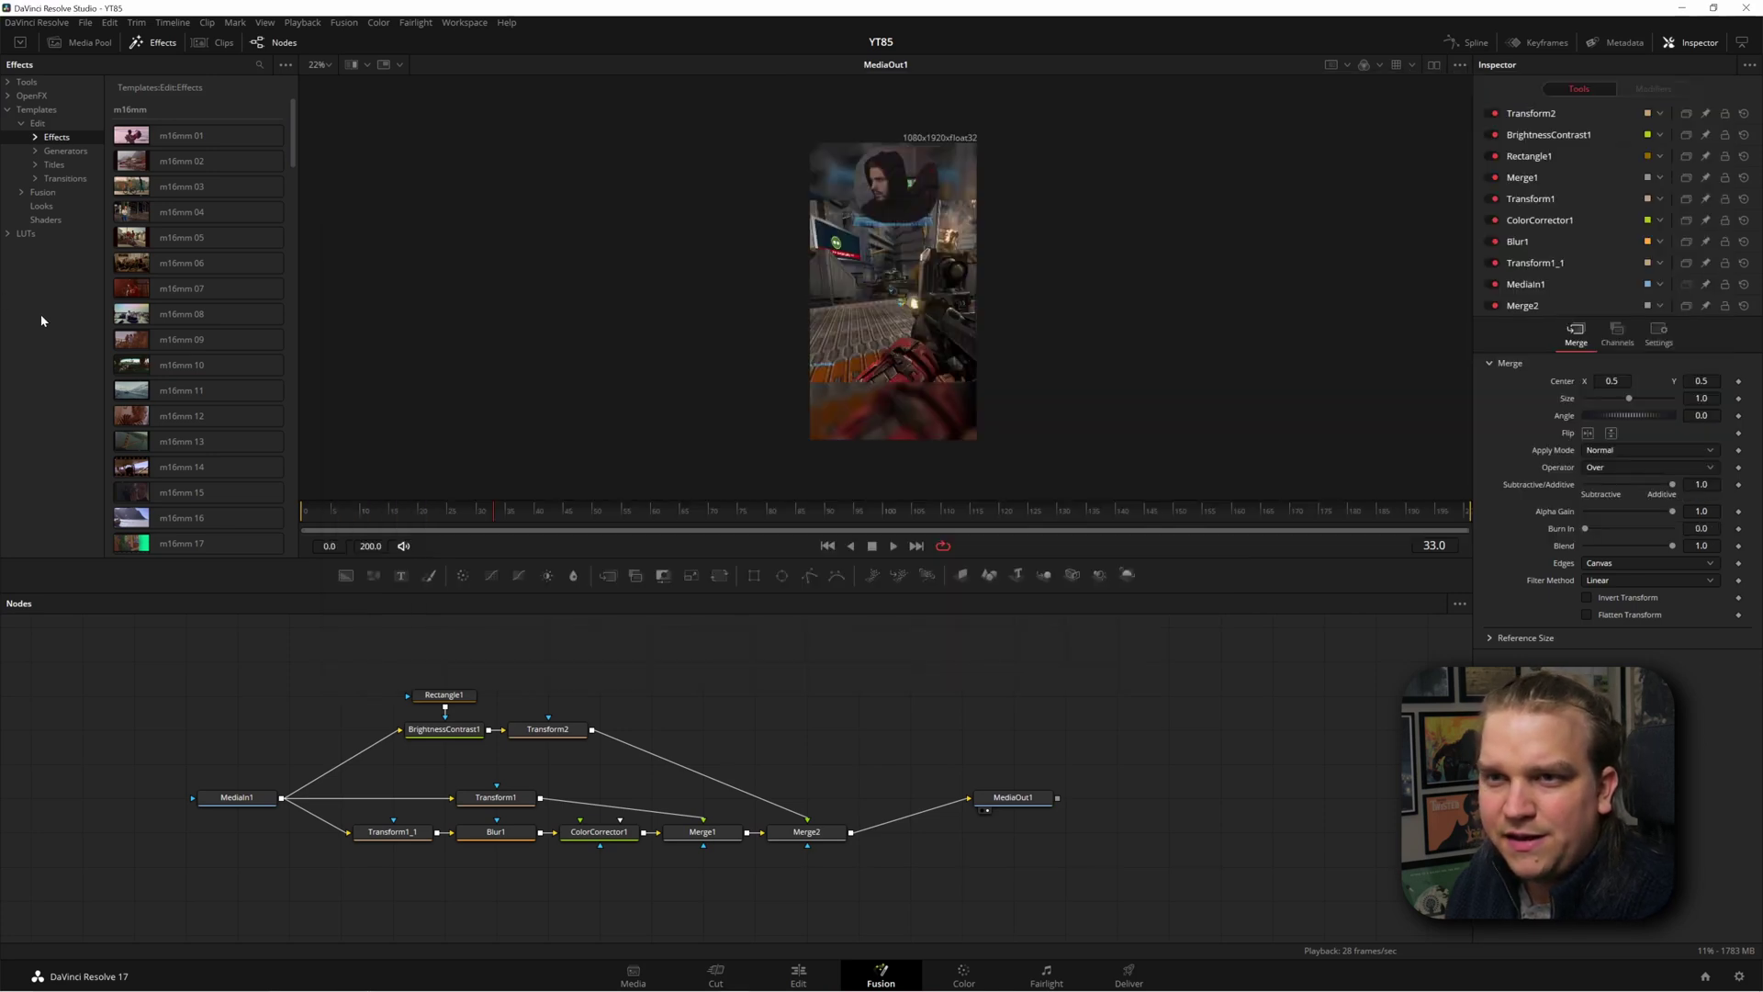
click(260, 65)
text(fas)
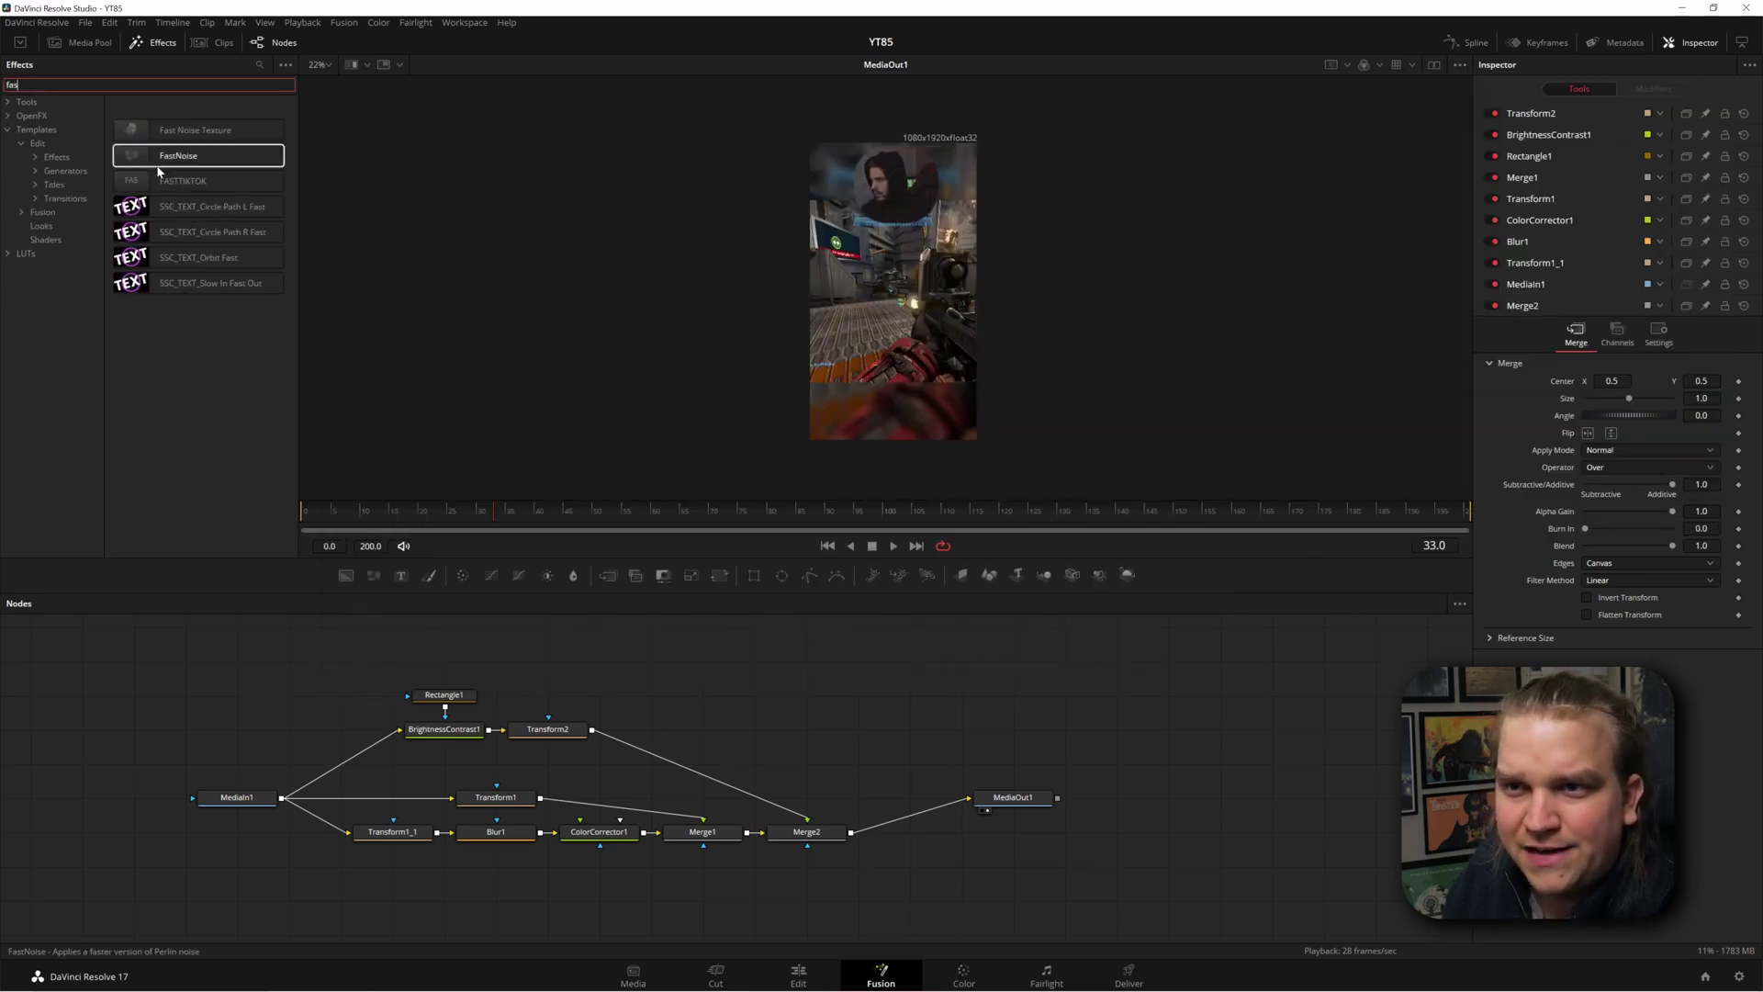
Step: Add HaloClip.mov after the compound clip in the yt85 spec timeline on the Edit page
click(798, 975)
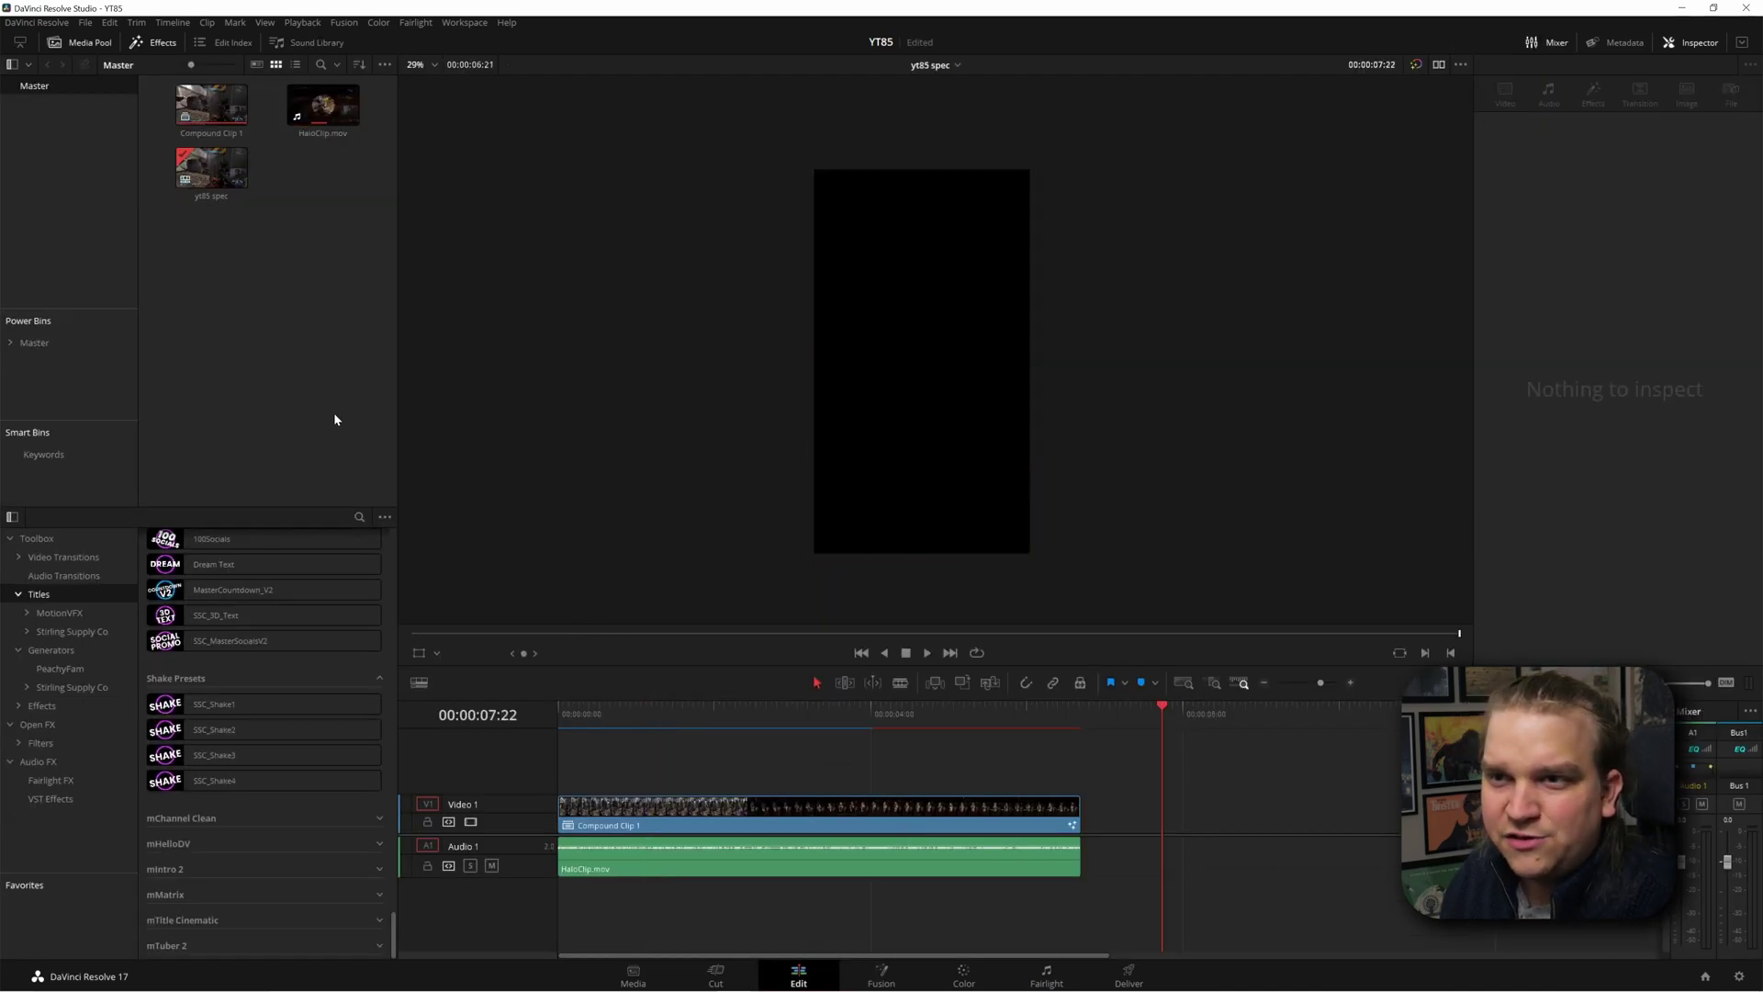
drag(338, 107, 1150, 815)
drag(1173, 705, 1250, 721)
drag(1007, 504, 912, 502)
drag(1192, 781, 945, 746)
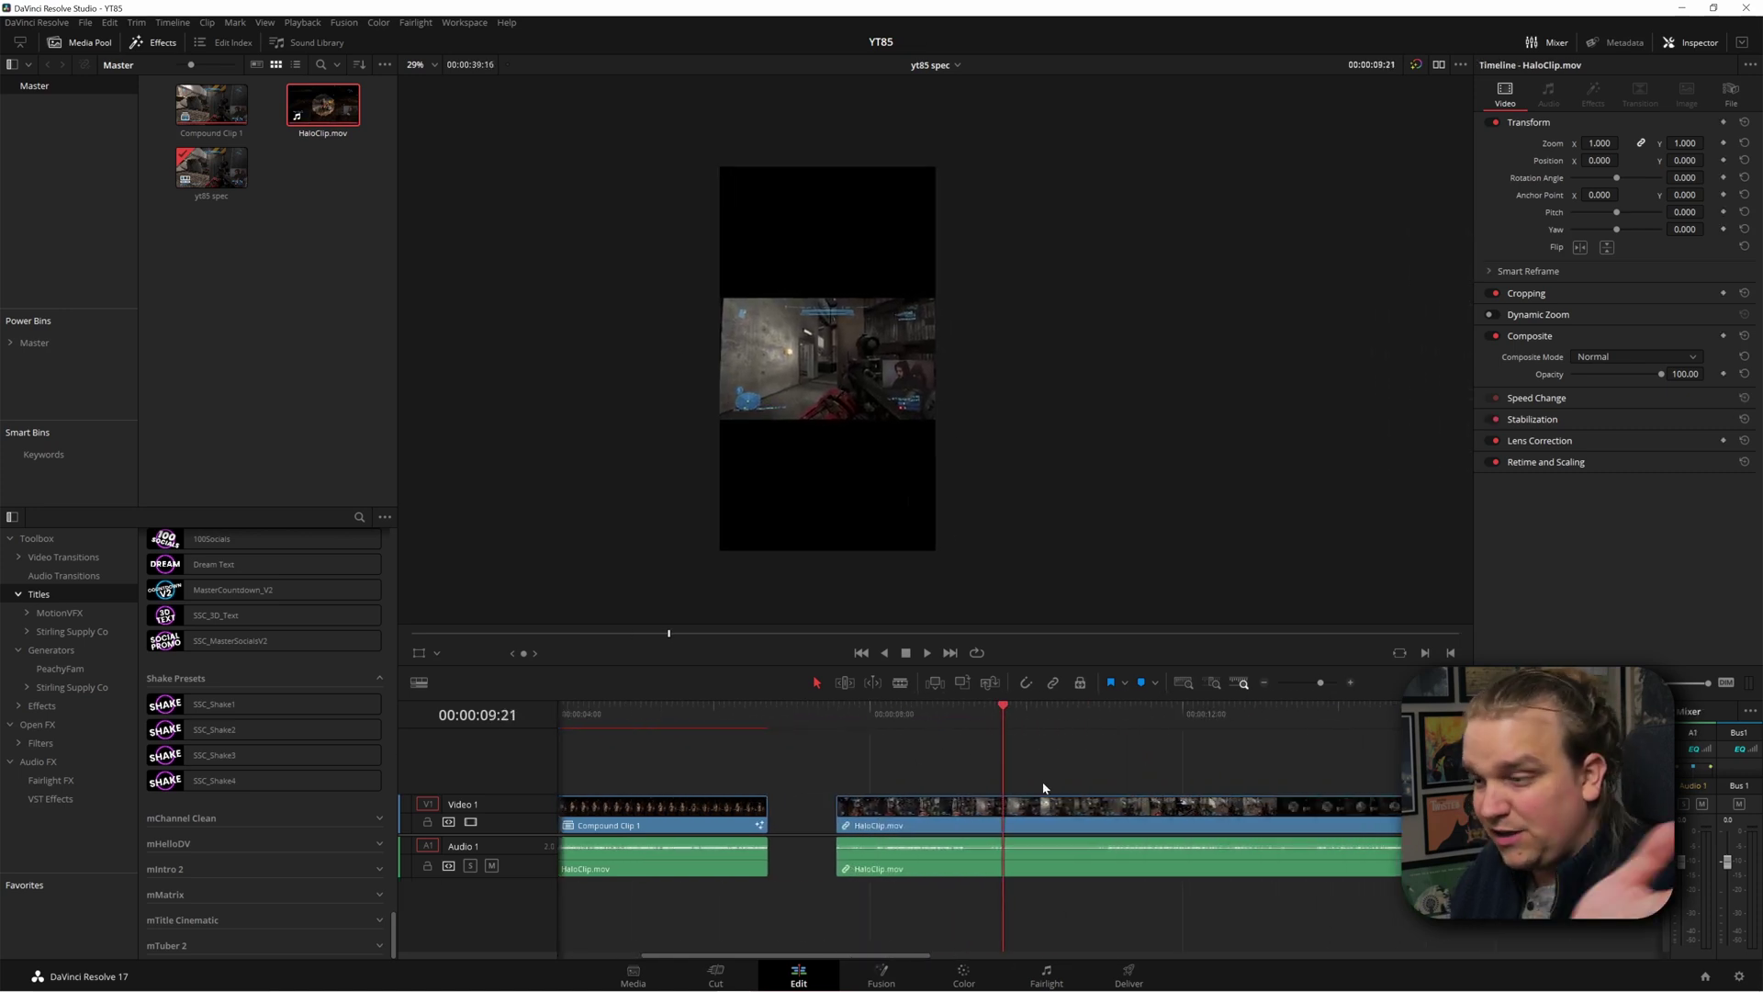
drag(1072, 786, 972, 766)
scroll(955, 766, down, 5)
scroll(946, 758, up, 3)
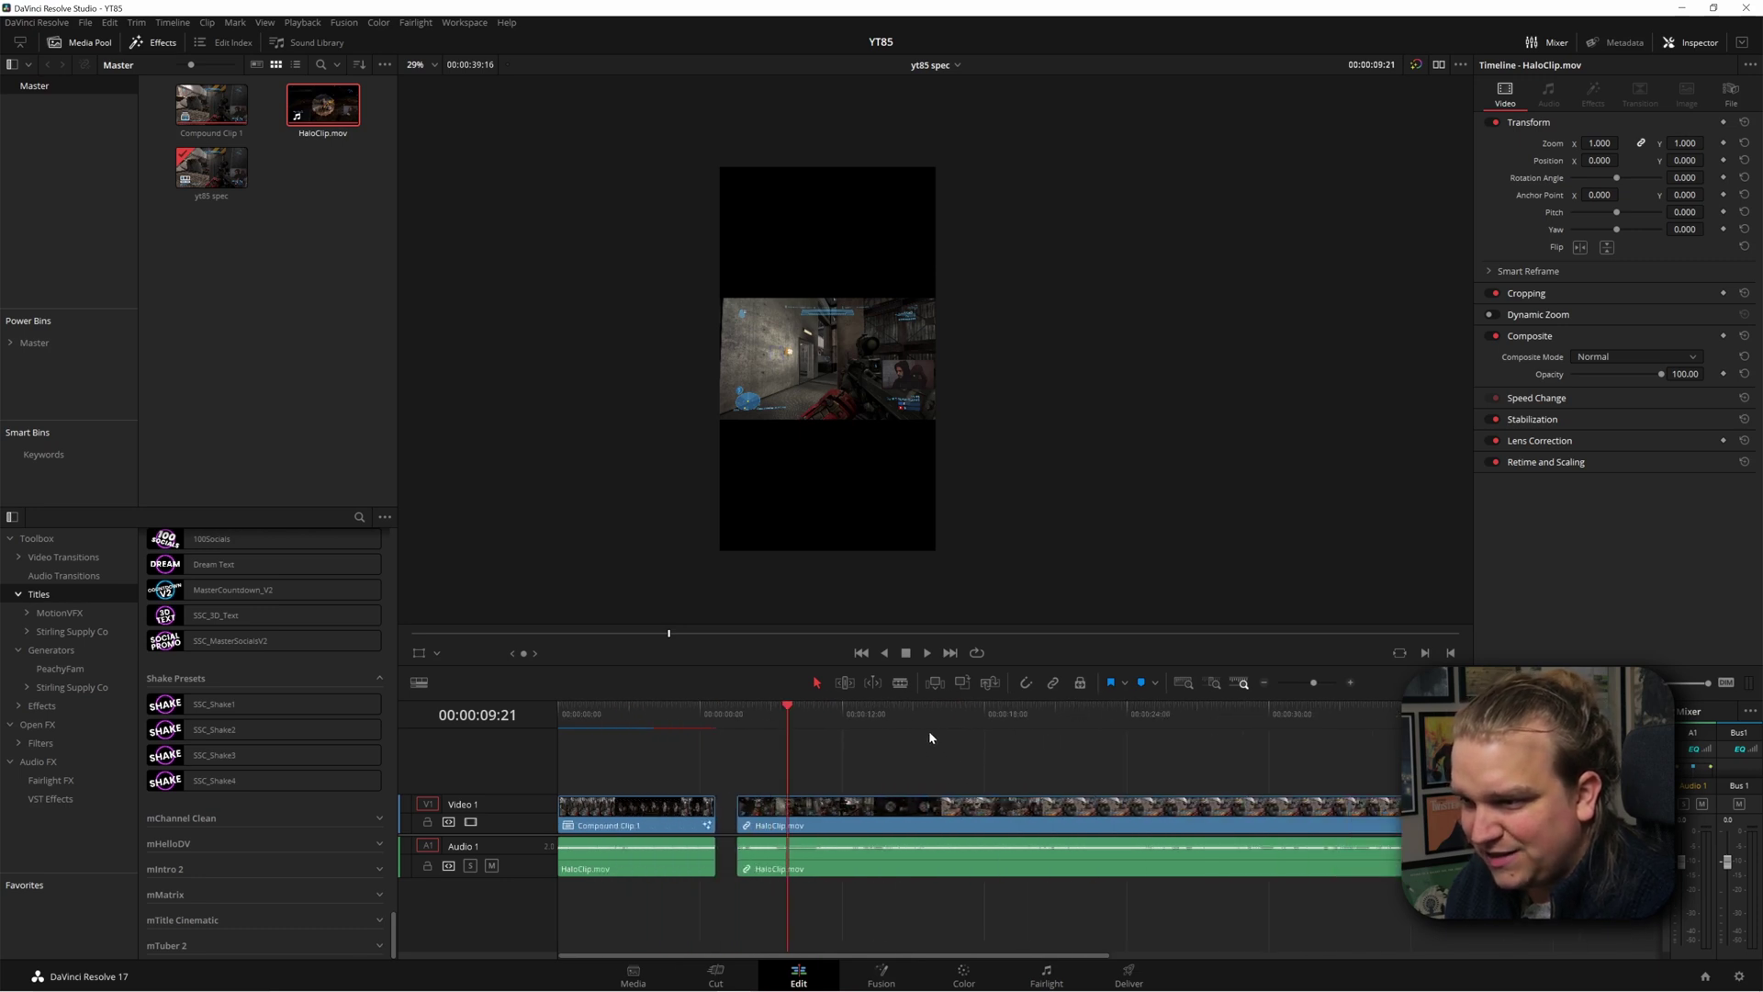
Step: Trim the start and end of the added HaloClip.mov to a short segment and move it earlier in the timeline
click(1114, 716)
key(shift+[)
drag(1159, 713, 1272, 736)
key(shift+])
drag(1052, 744, 1229, 905)
drag(1159, 824, 1019, 826)
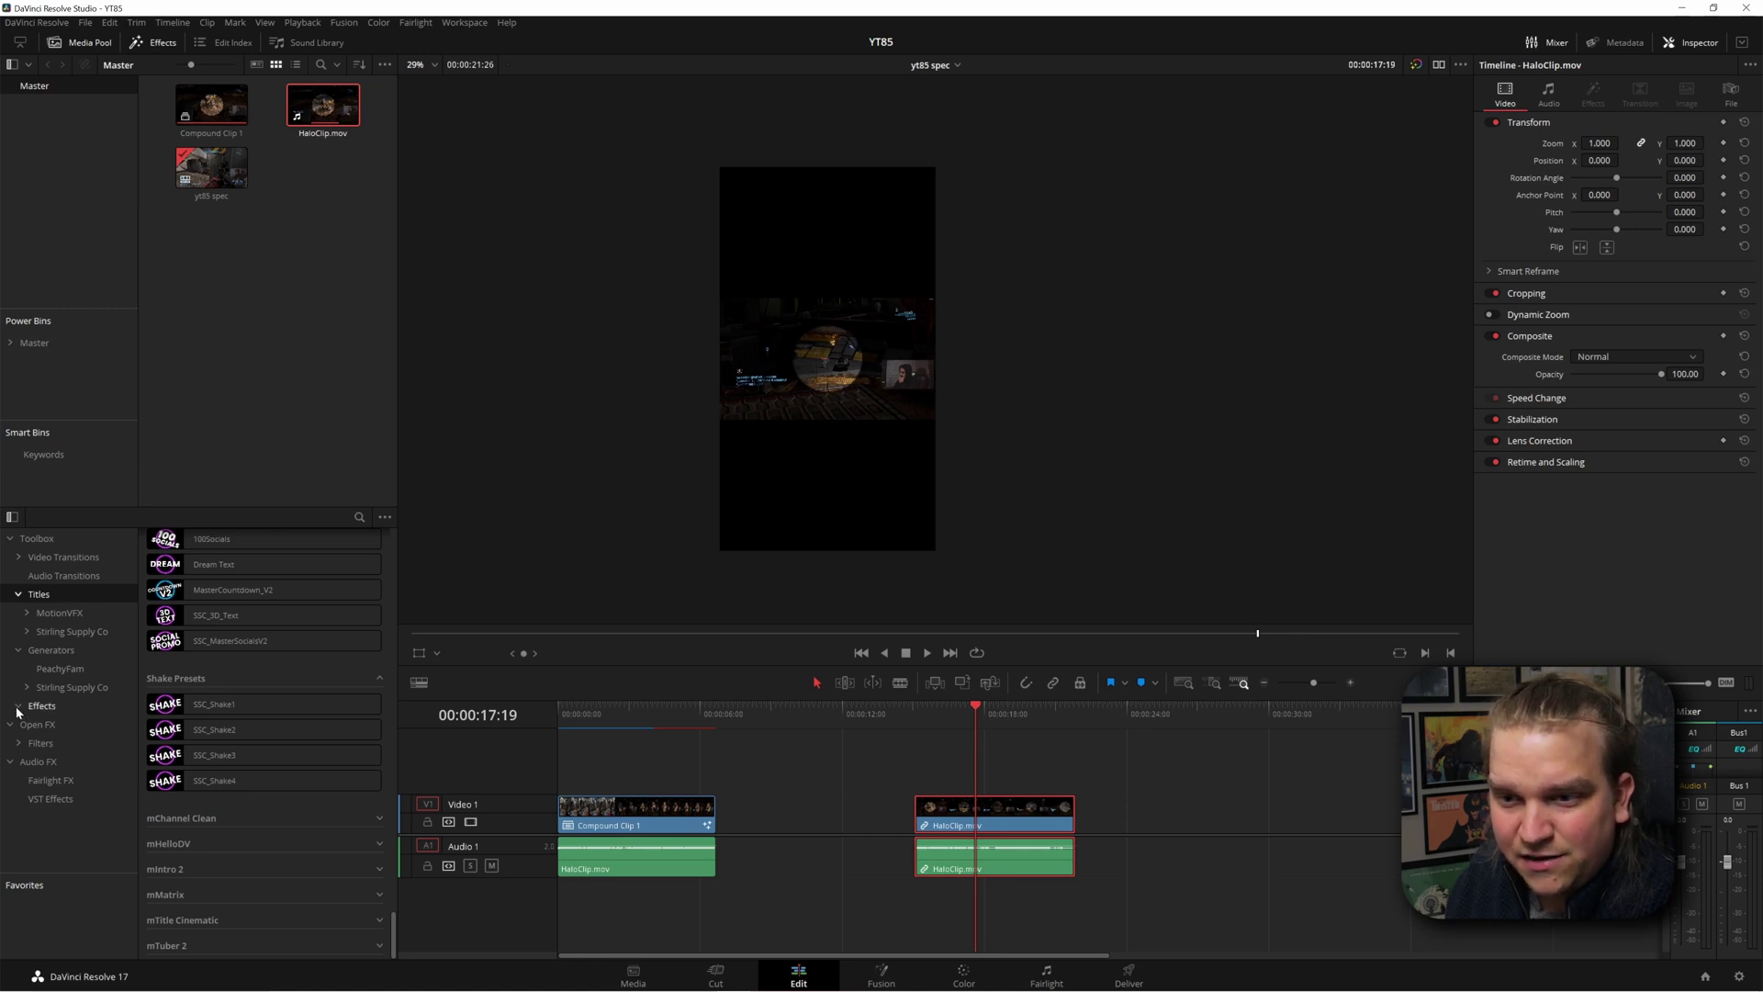
Step: Apply the FASTTIKTOK Fusion effect to the trimmed HaloClip.mov segment and increase its Corner Radius
click(41, 709)
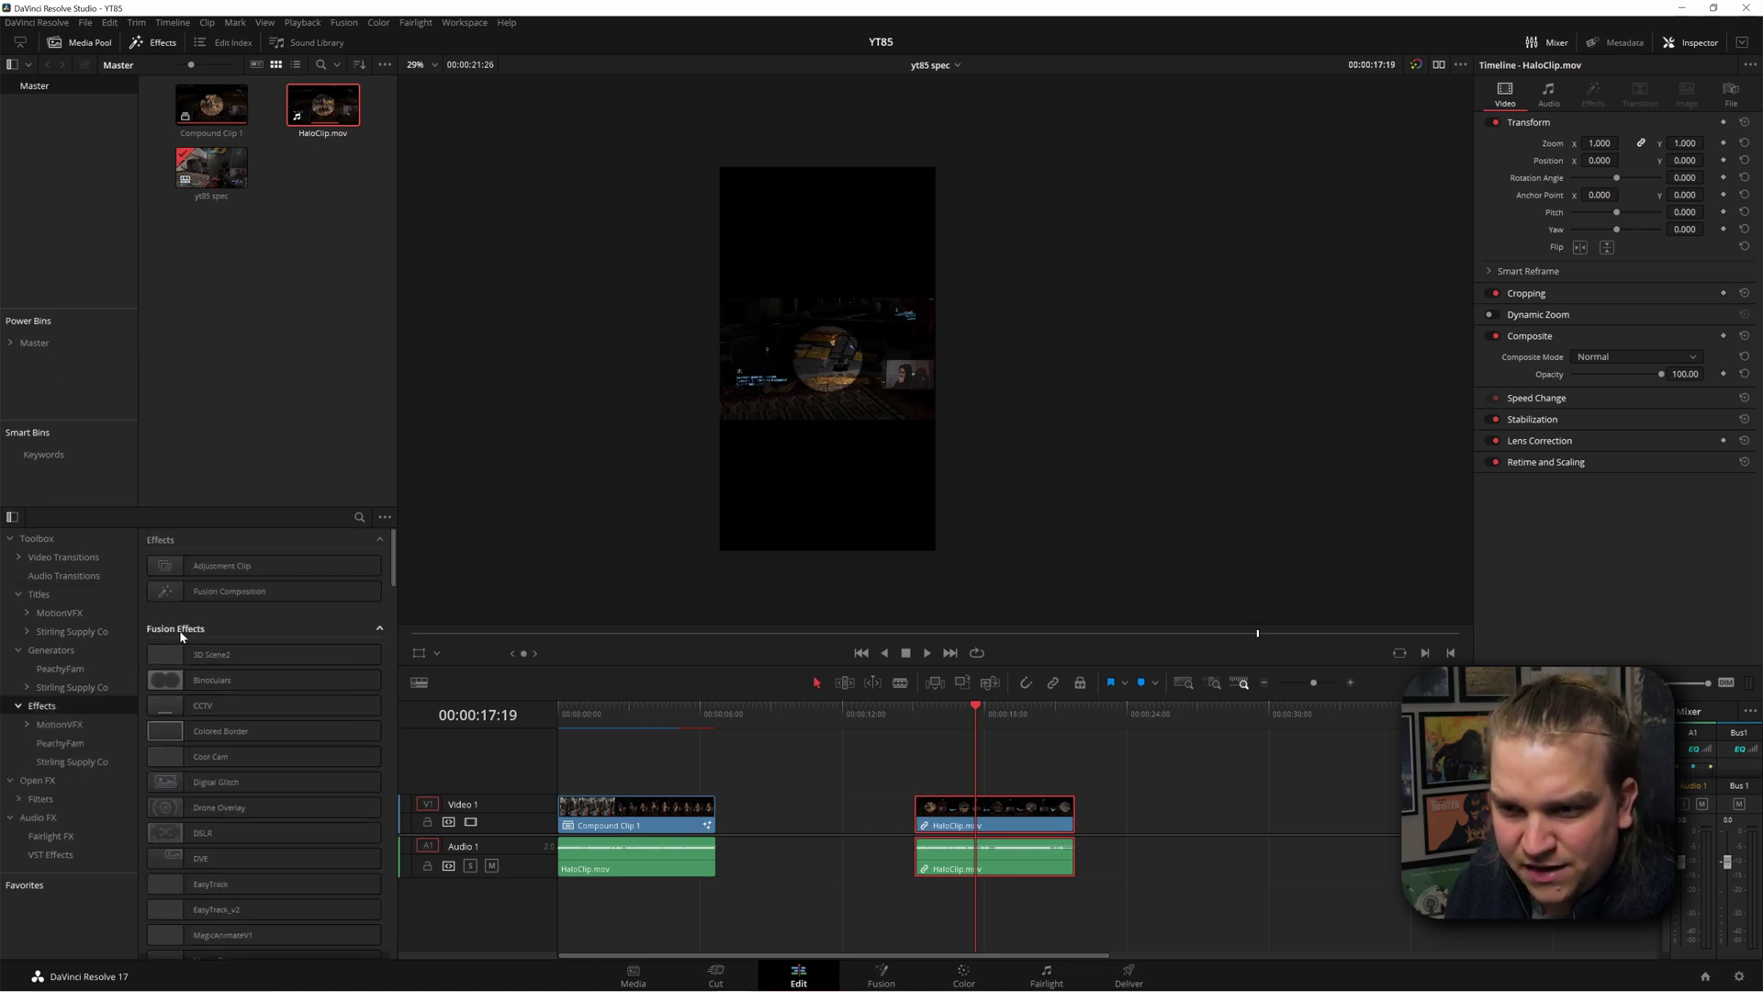
scroll(267, 720, down, 3)
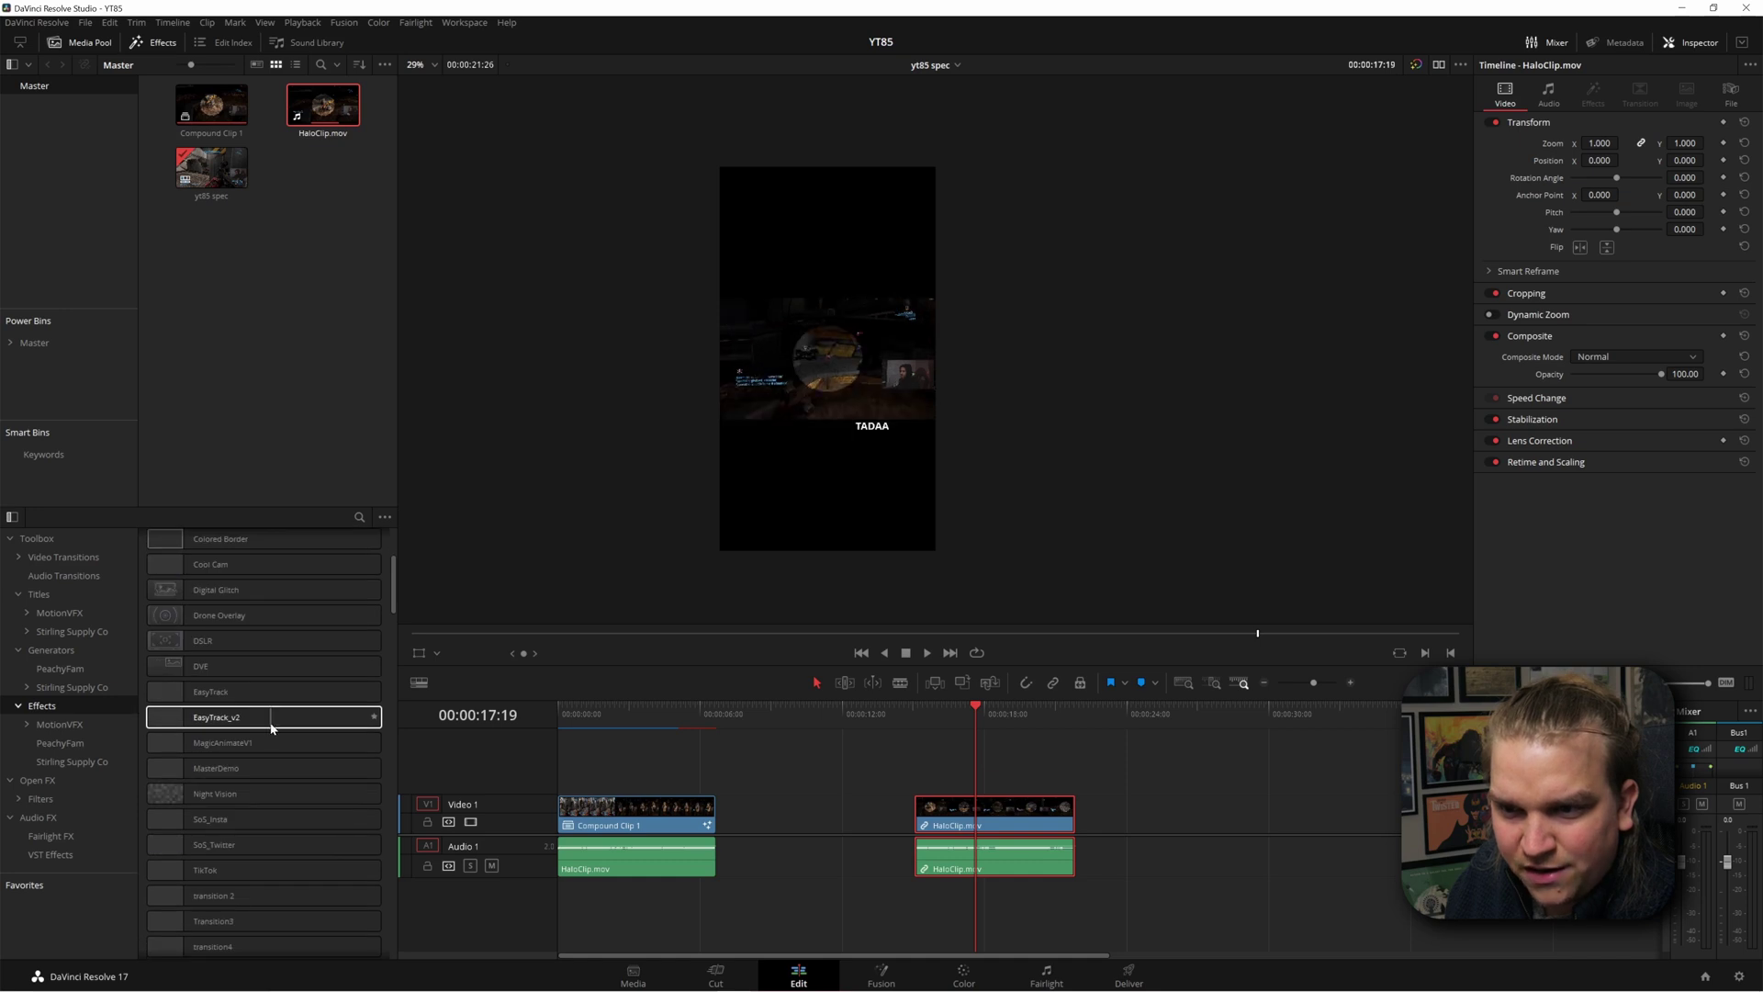
scroll(262, 730, down, 1)
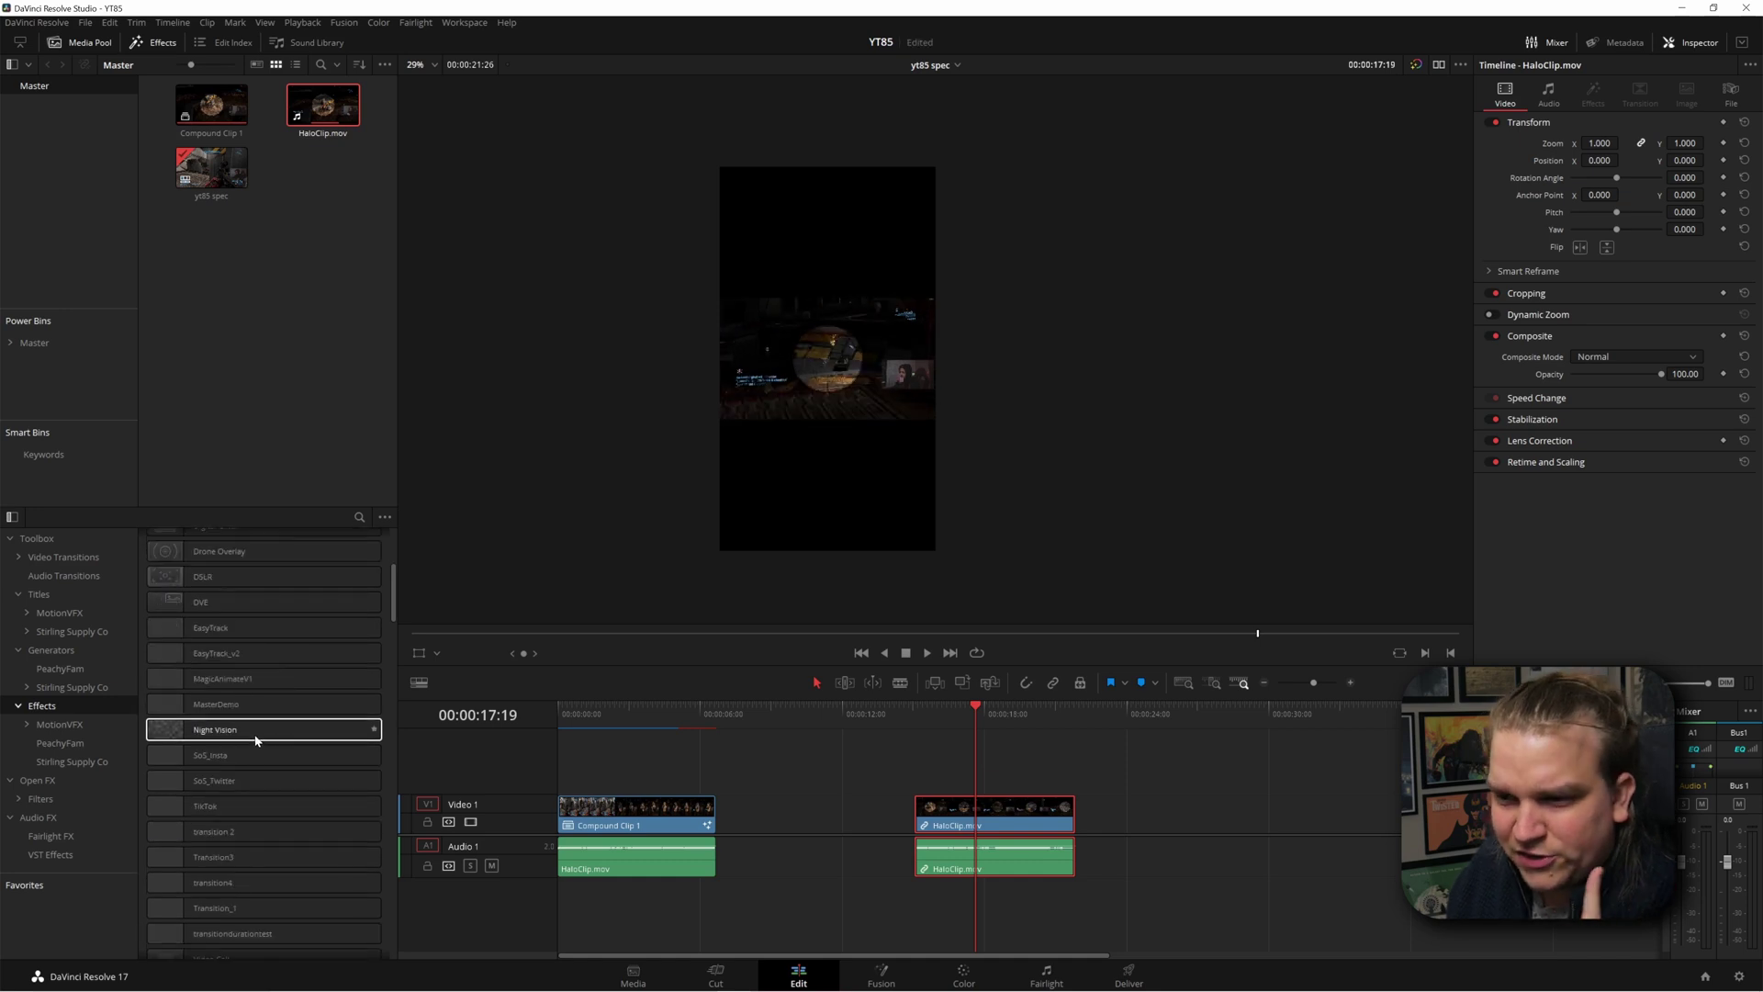
click(777, 798)
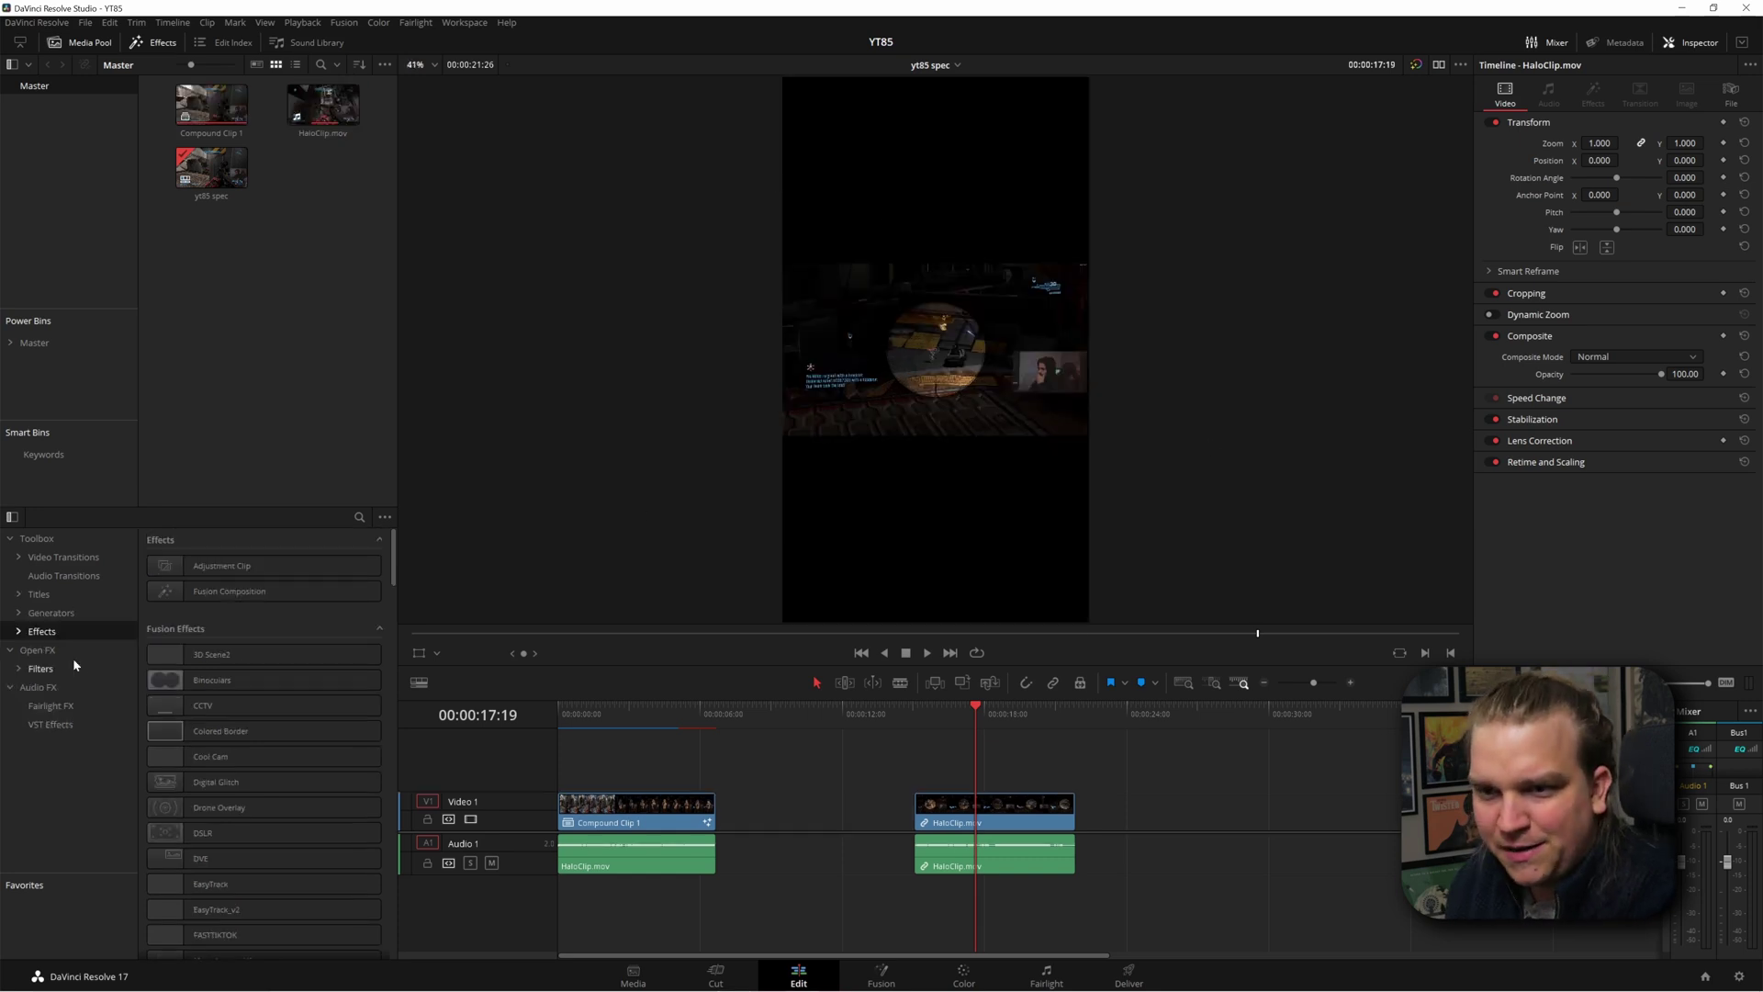
scroll(246, 896, down, 1)
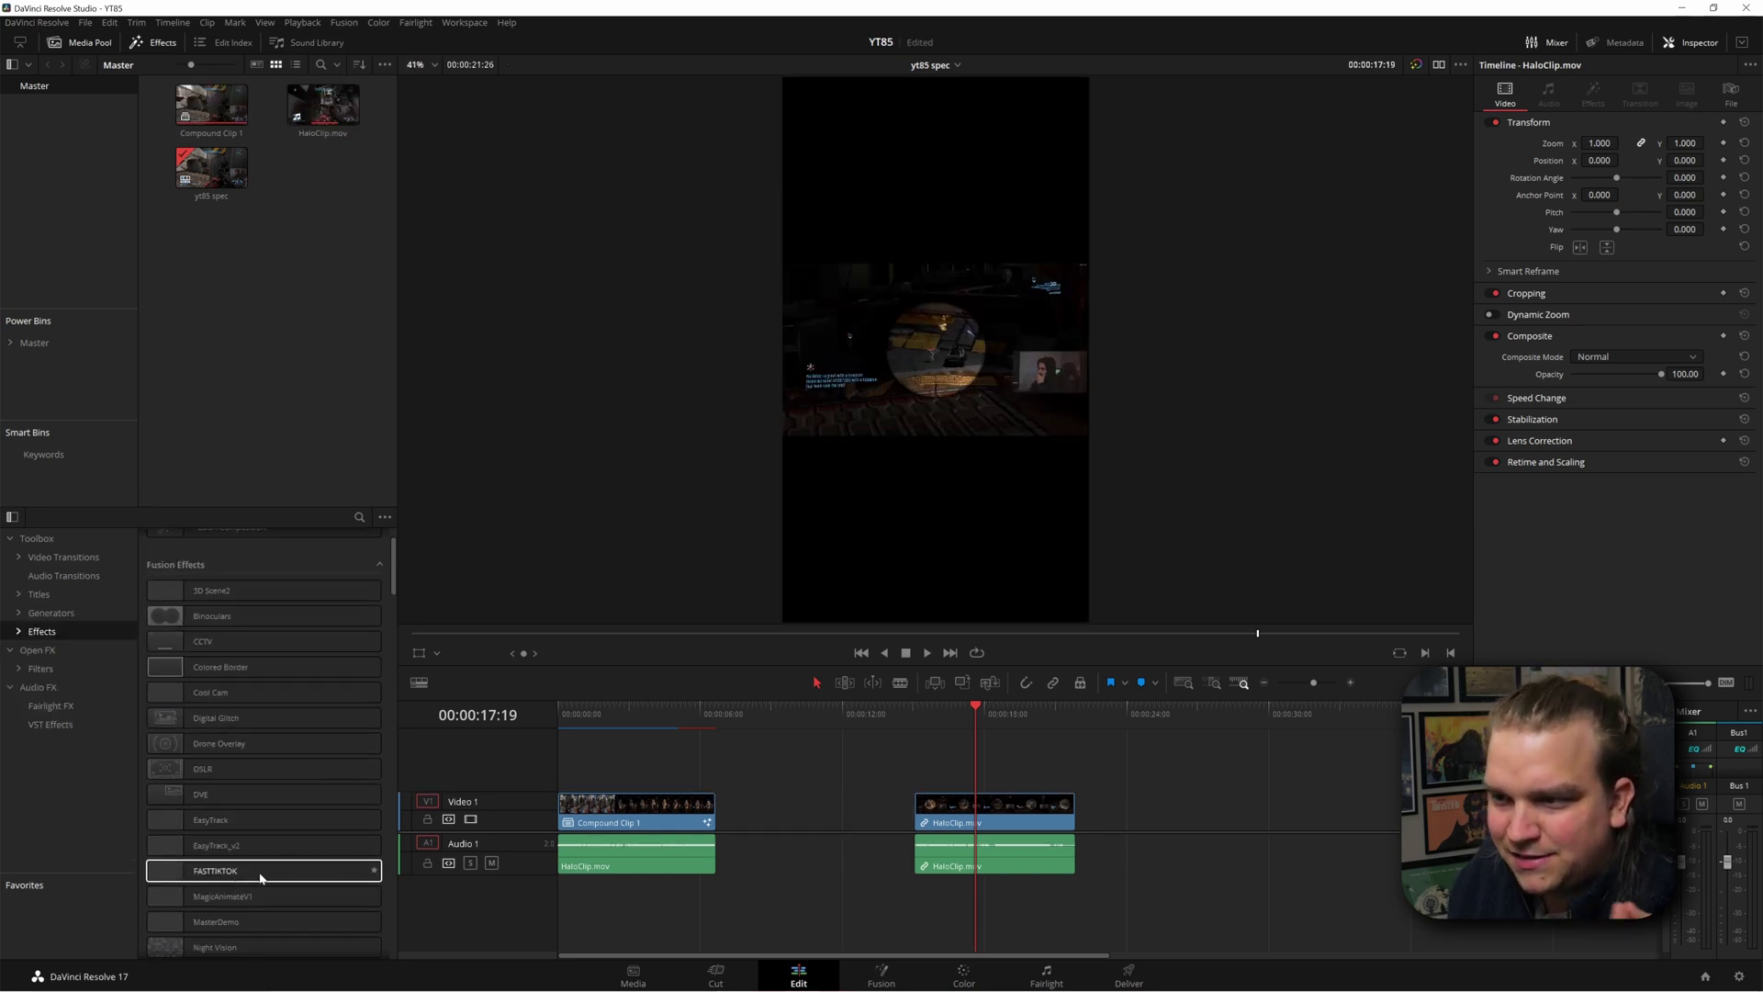
drag(268, 871, 975, 805)
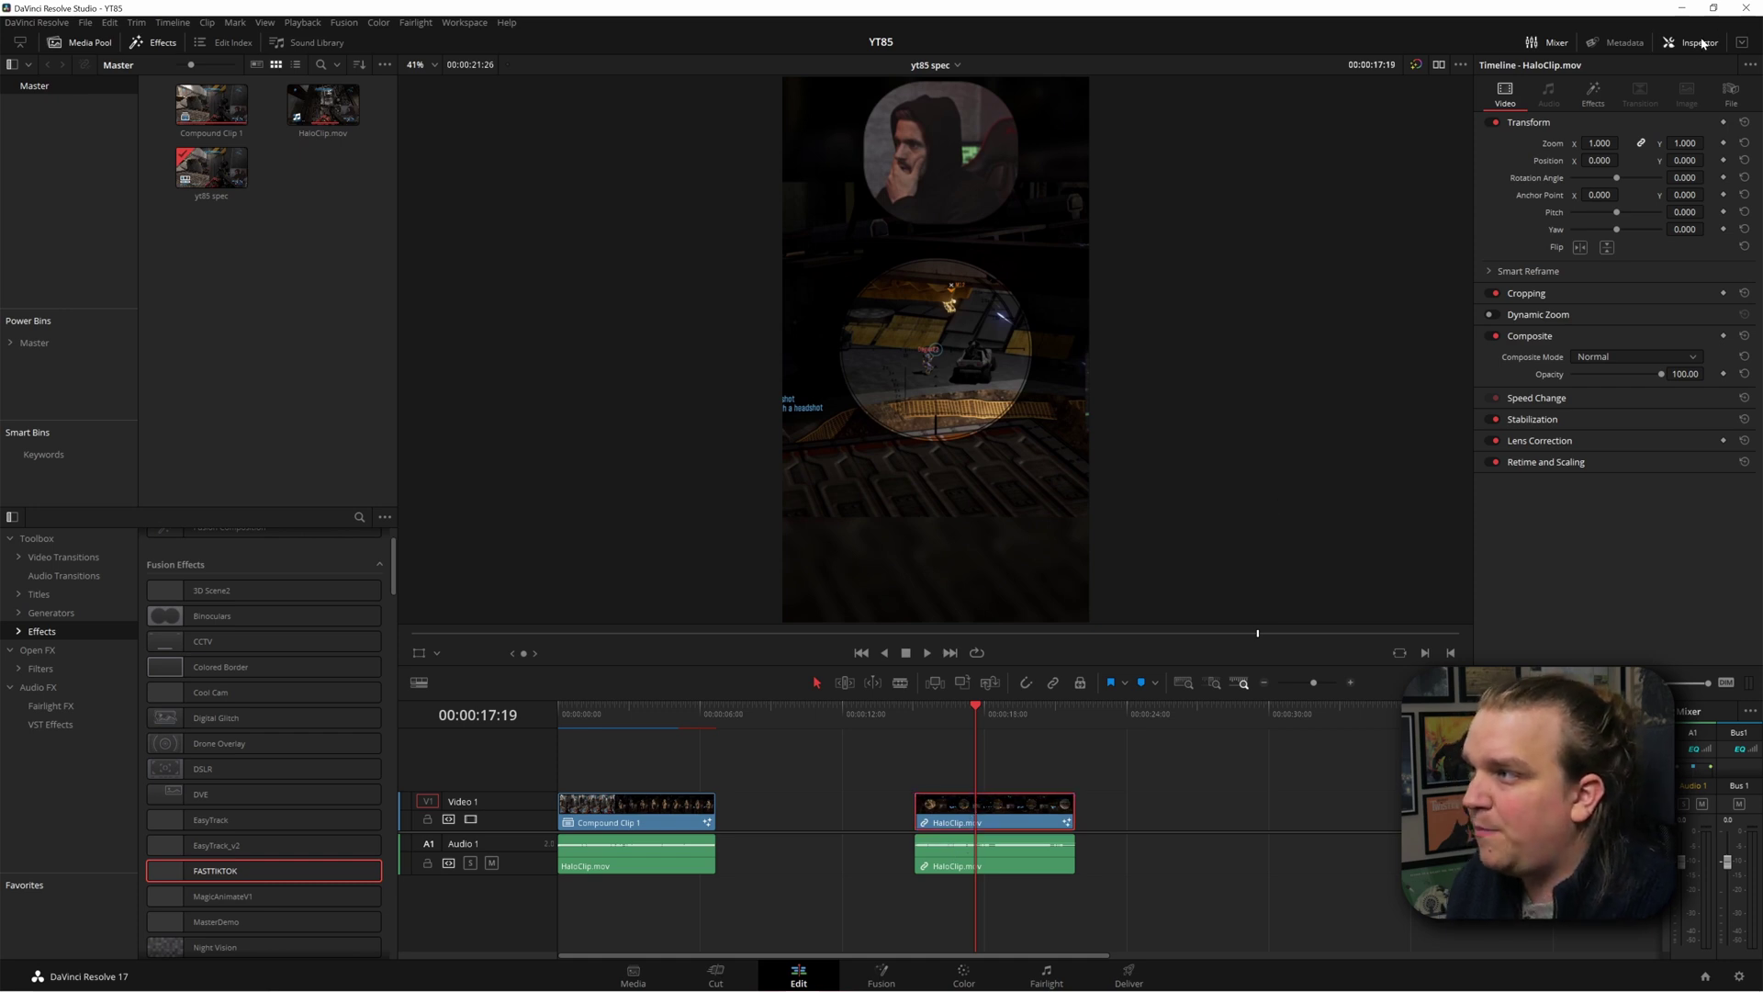
click(1594, 92)
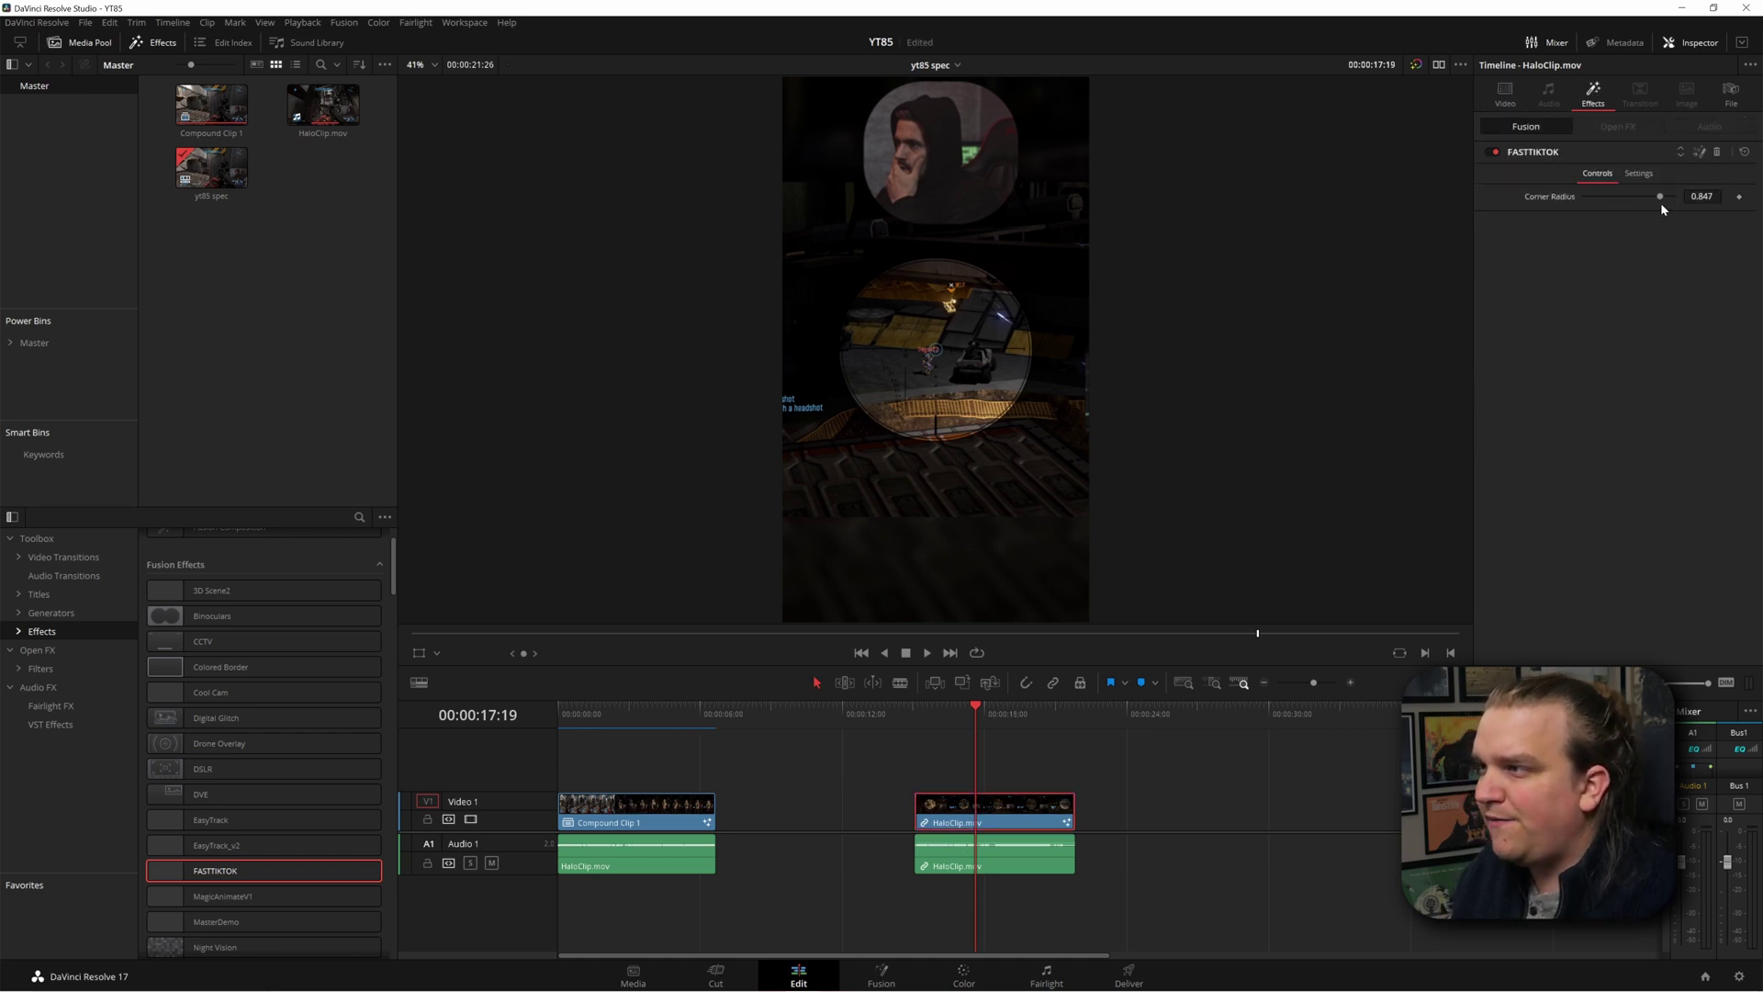
mouse_move(1662, 201)
mouse_down()
mouse_move(1609, 201)
mouse_move(1673, 201)
mouse_up()
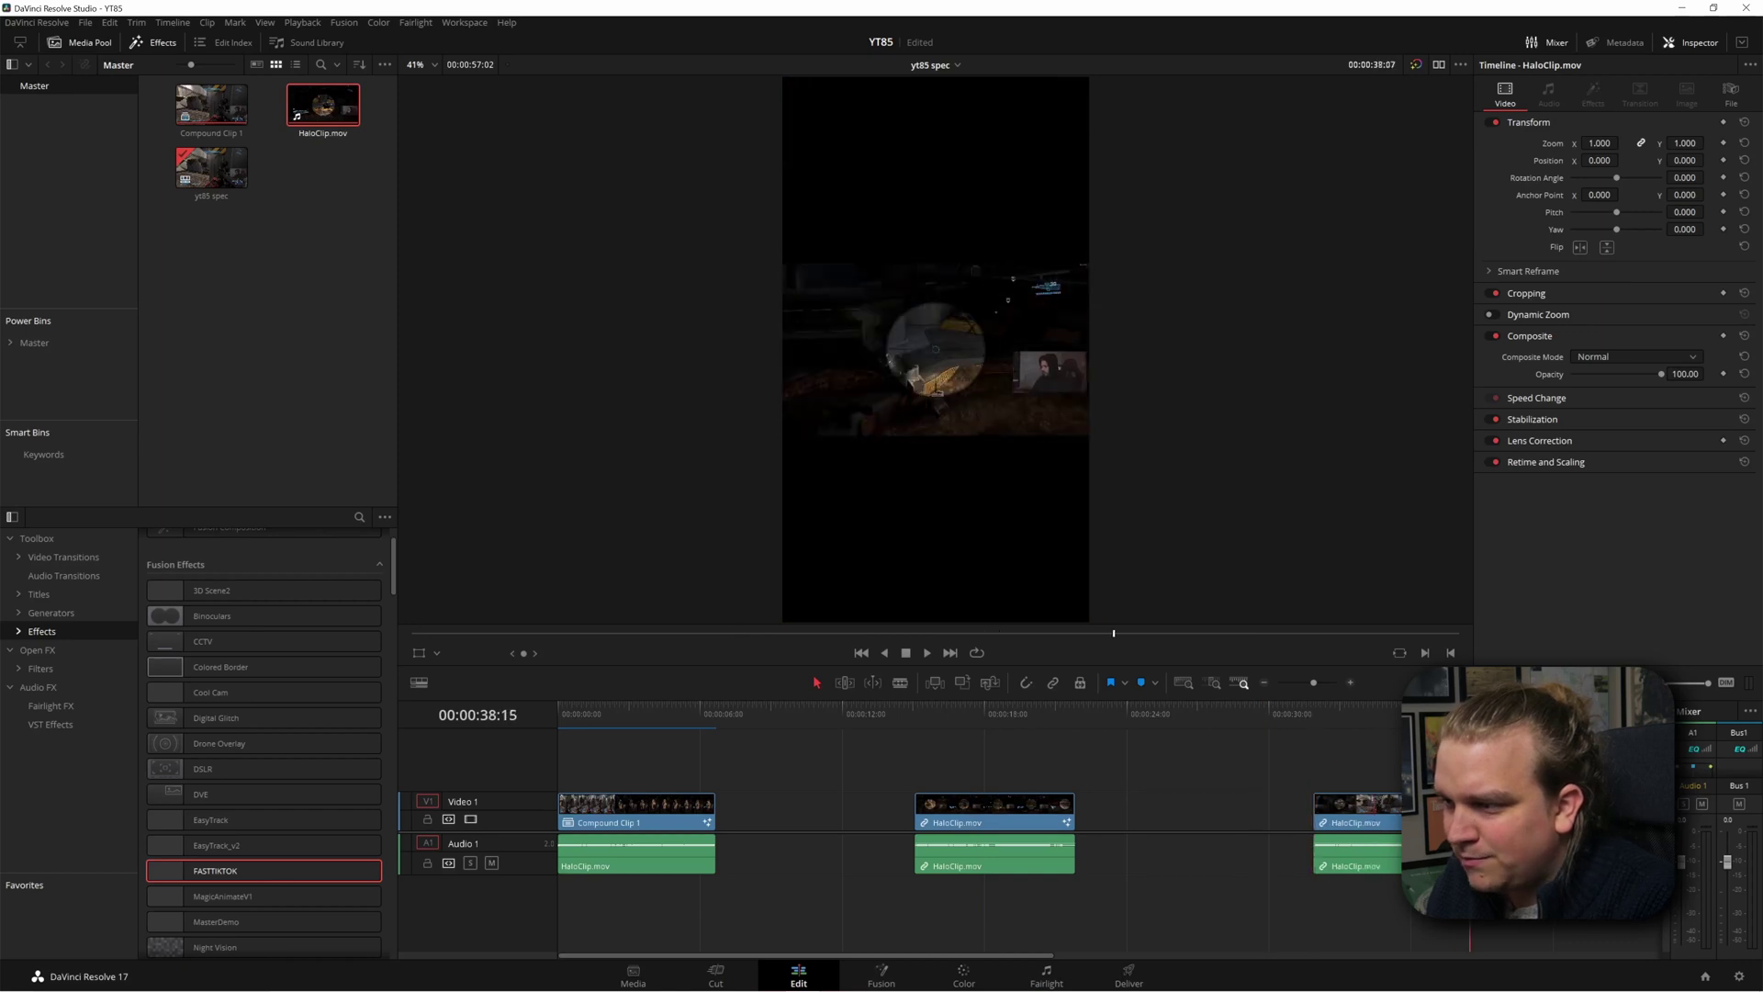
Step: Apply the SSC_TikTok effect to the last HaloClip.mov segment and view the result at 00:00:34:21
scroll(257, 581, down, 10)
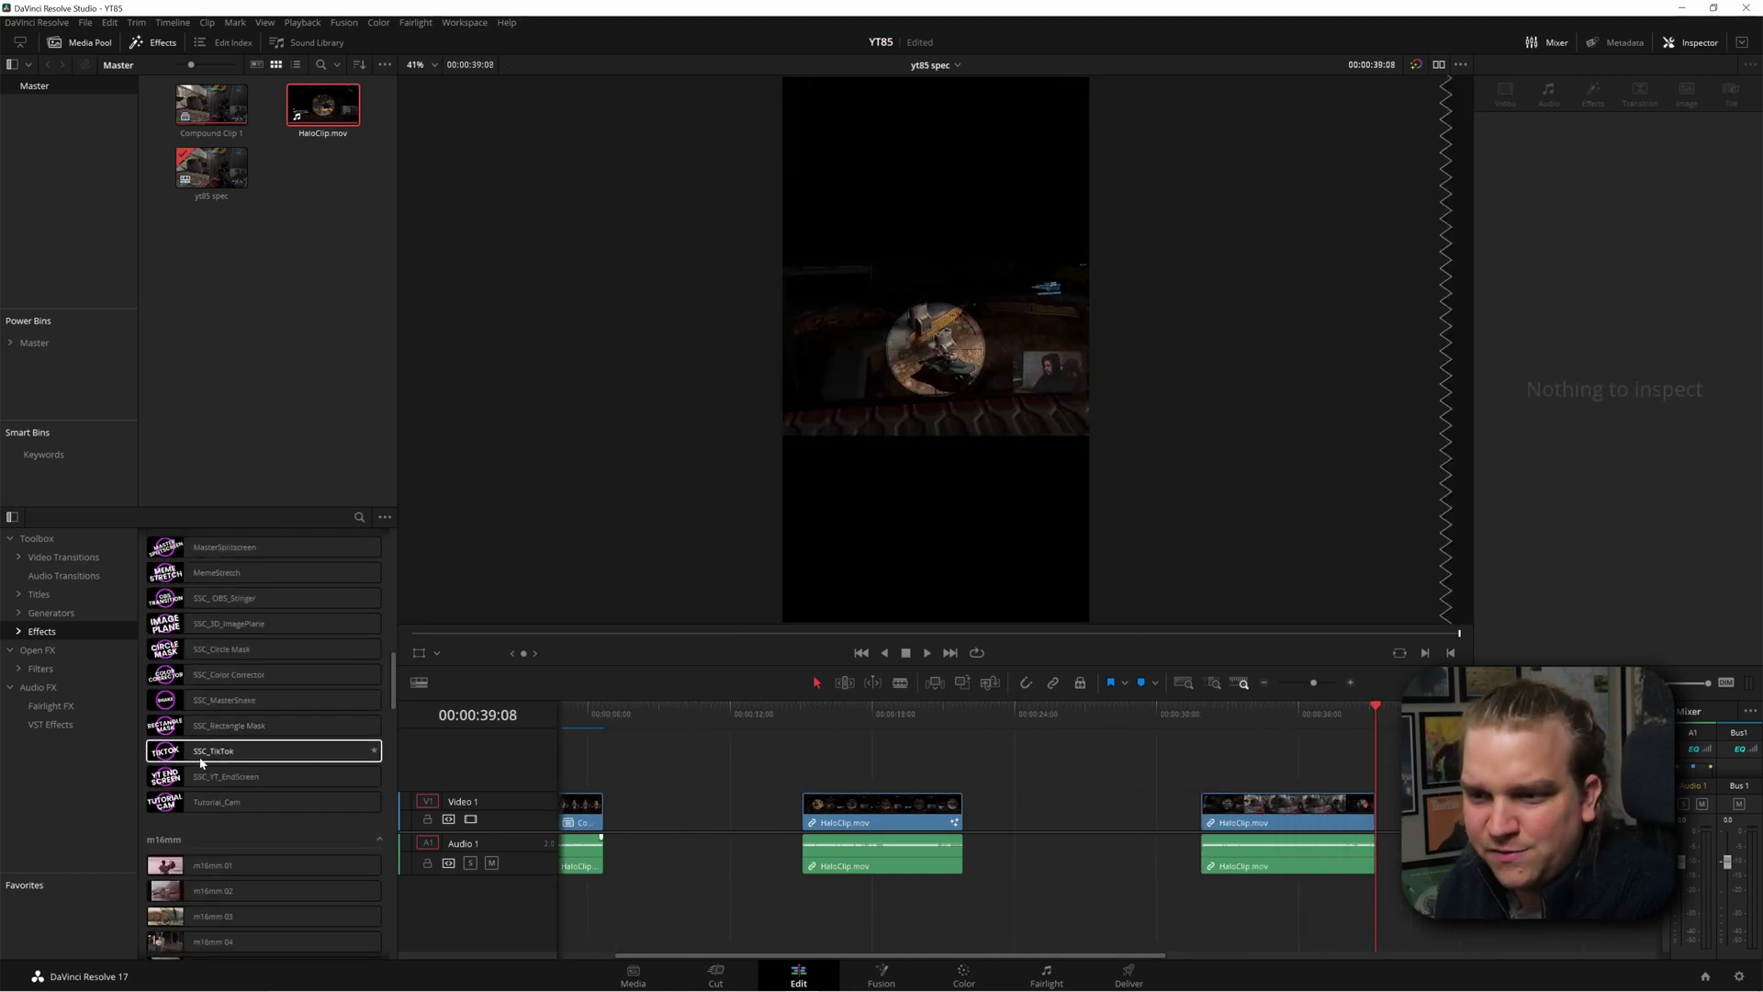
drag(220, 753, 1308, 772)
drag(1135, 776, 1094, 723)
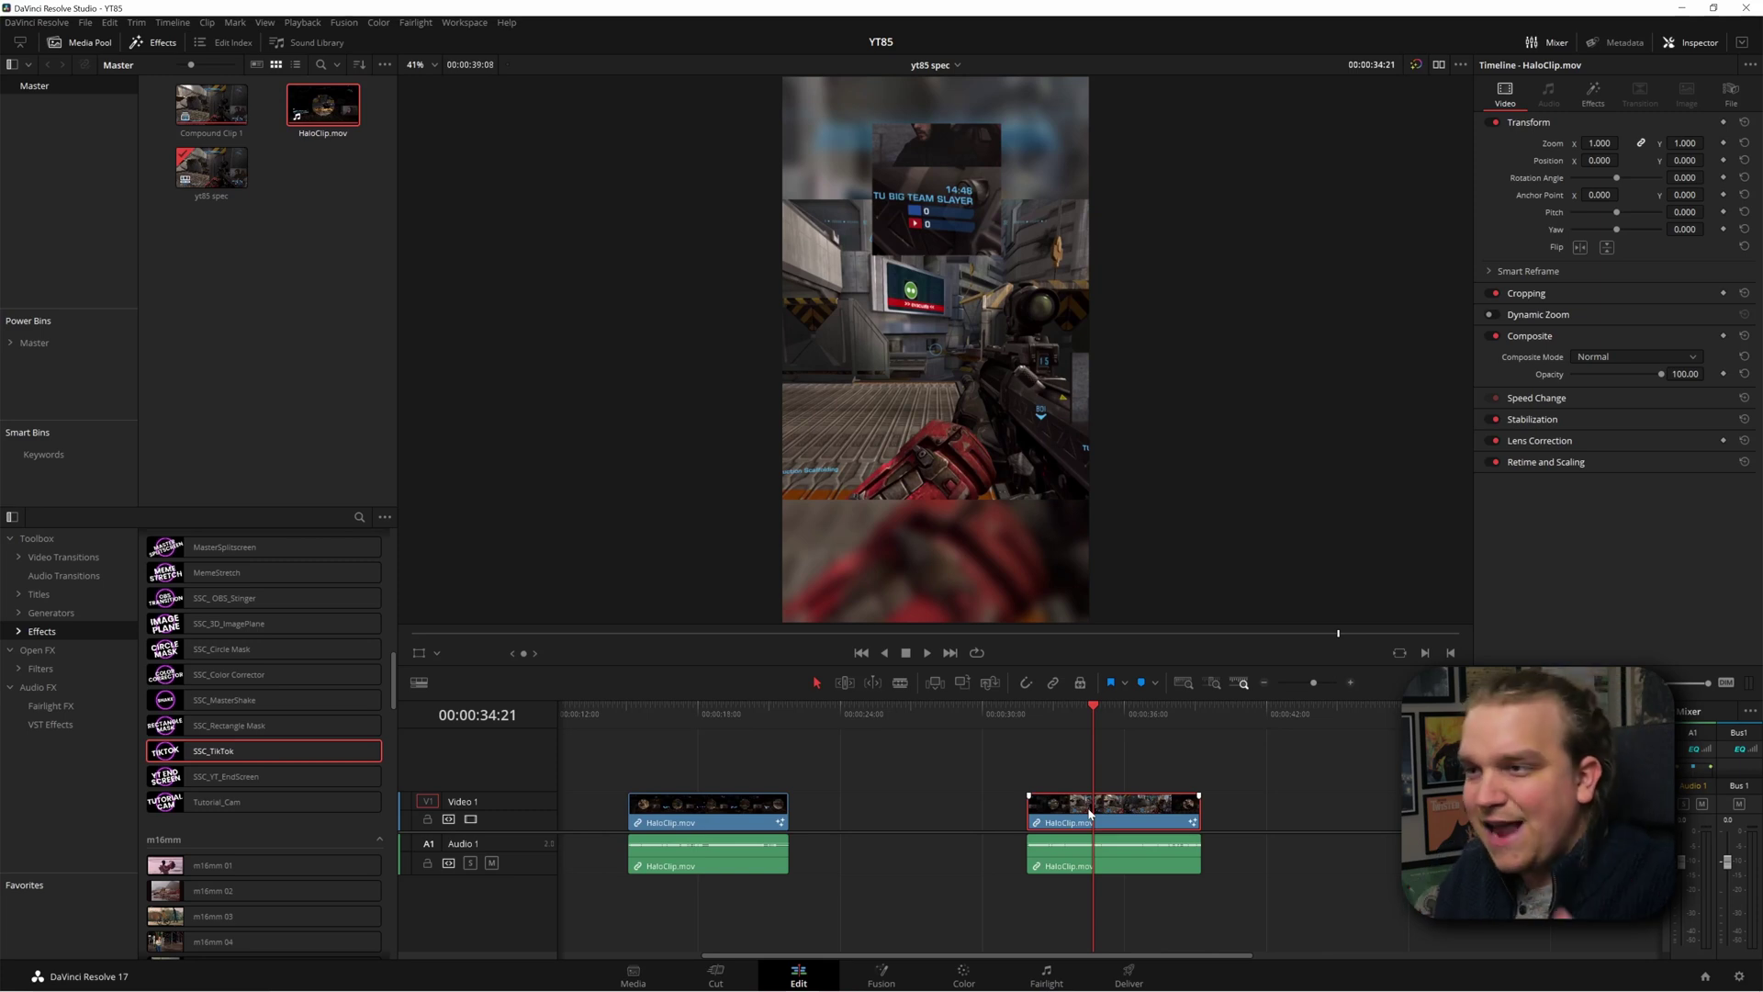
Step: Set the SSC_TikTok controls: Move To Camera Y 0.429, Mask Height 0.061878, Corner Radius 1.0, Camera Y 0.991 and Size 4.558, Footage Y 0.419 and Size 1.979
click(1594, 94)
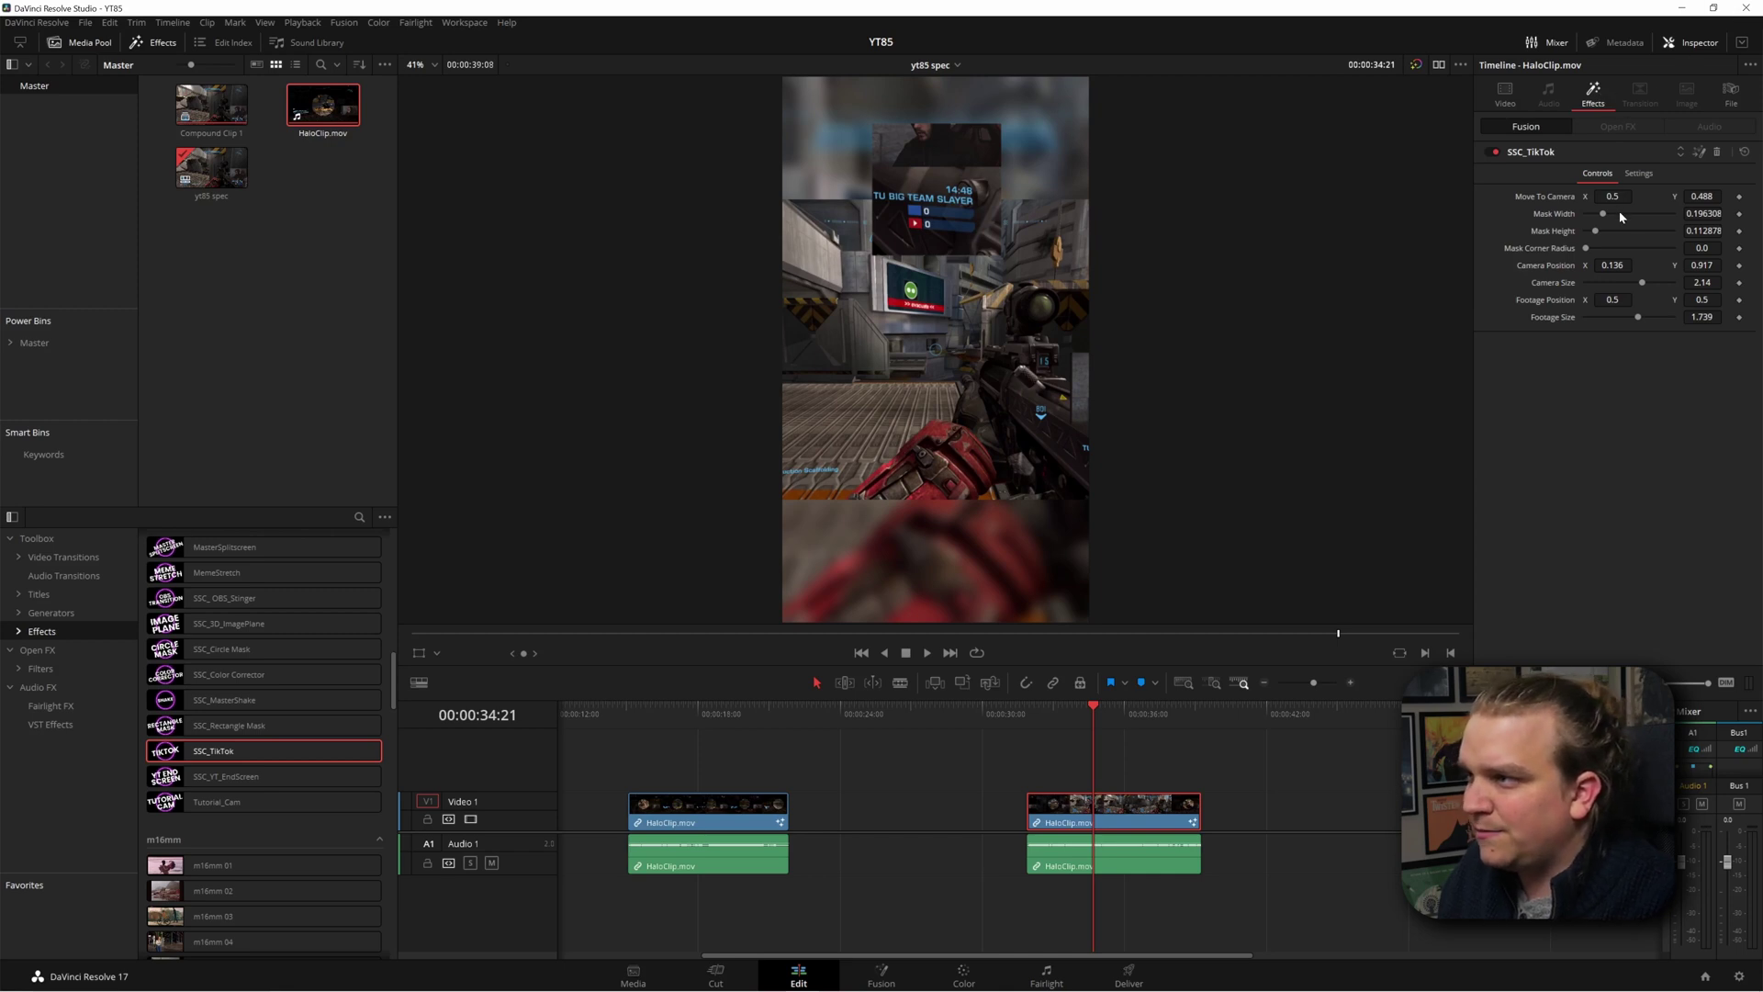
mouse_move(1701, 196)
mouse_down()
mouse_move(1719, 195)
mouse_move(1648, 196)
mouse_move(1651, 230)
mouse_move(1695, 196)
mouse_up()
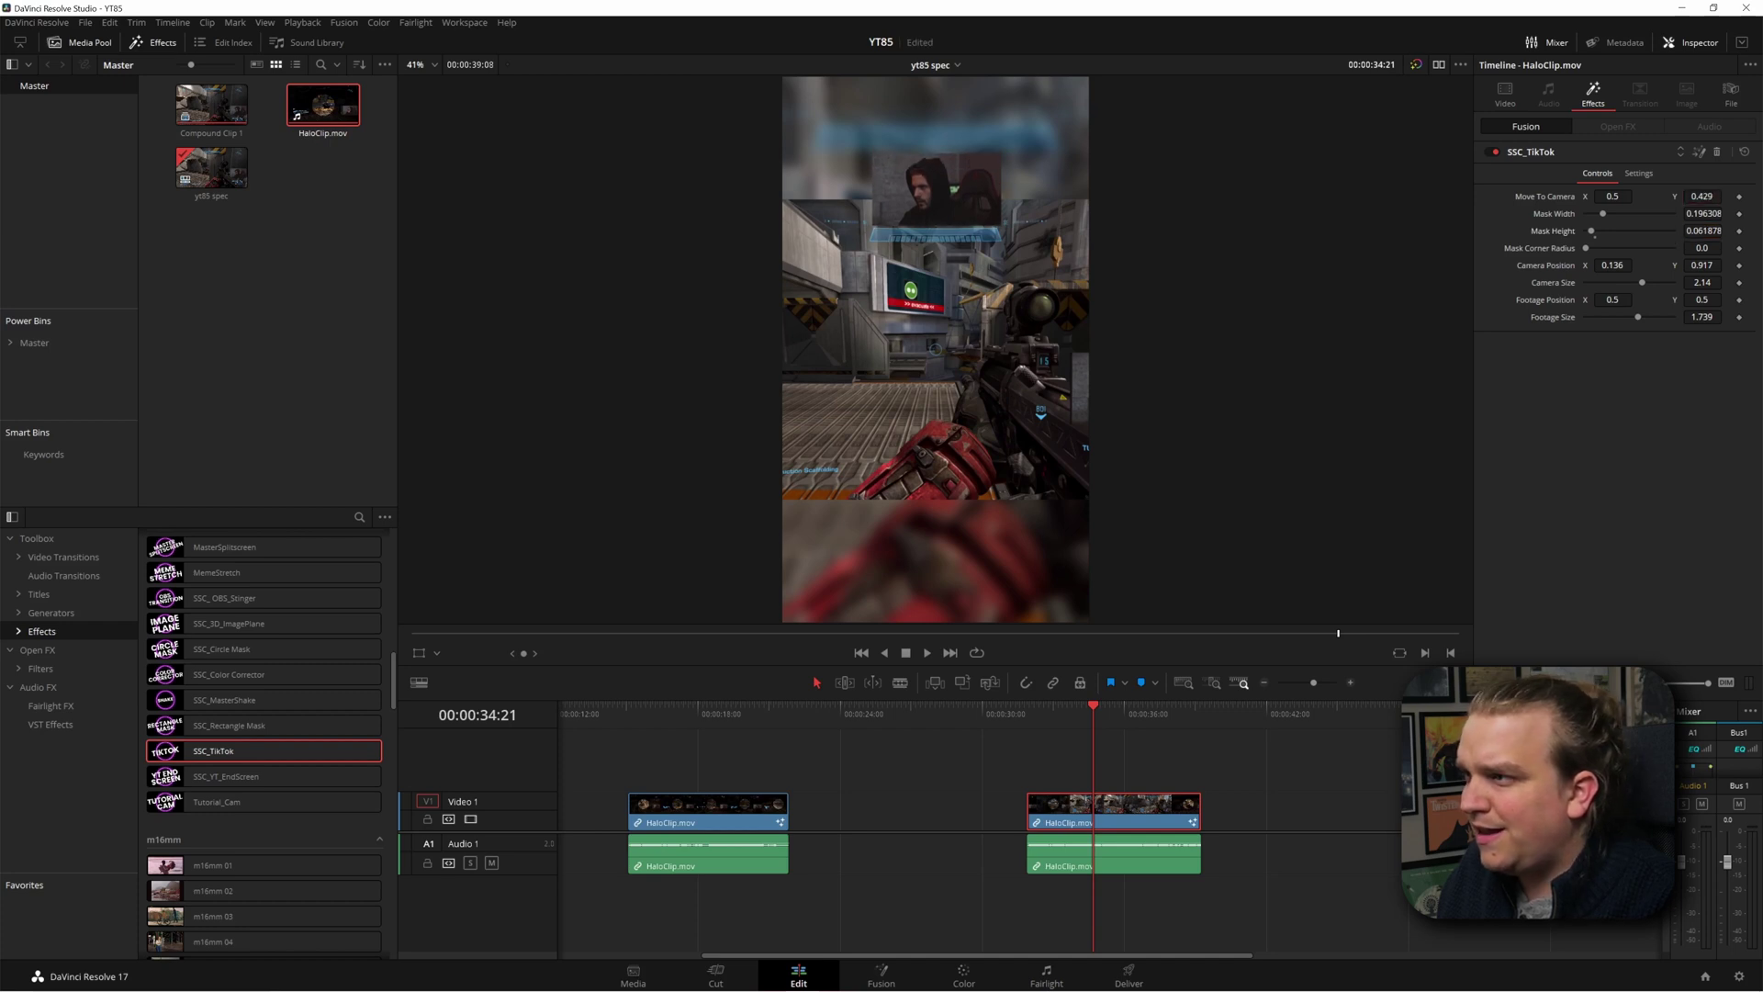
drag(1701, 282, 1736, 282)
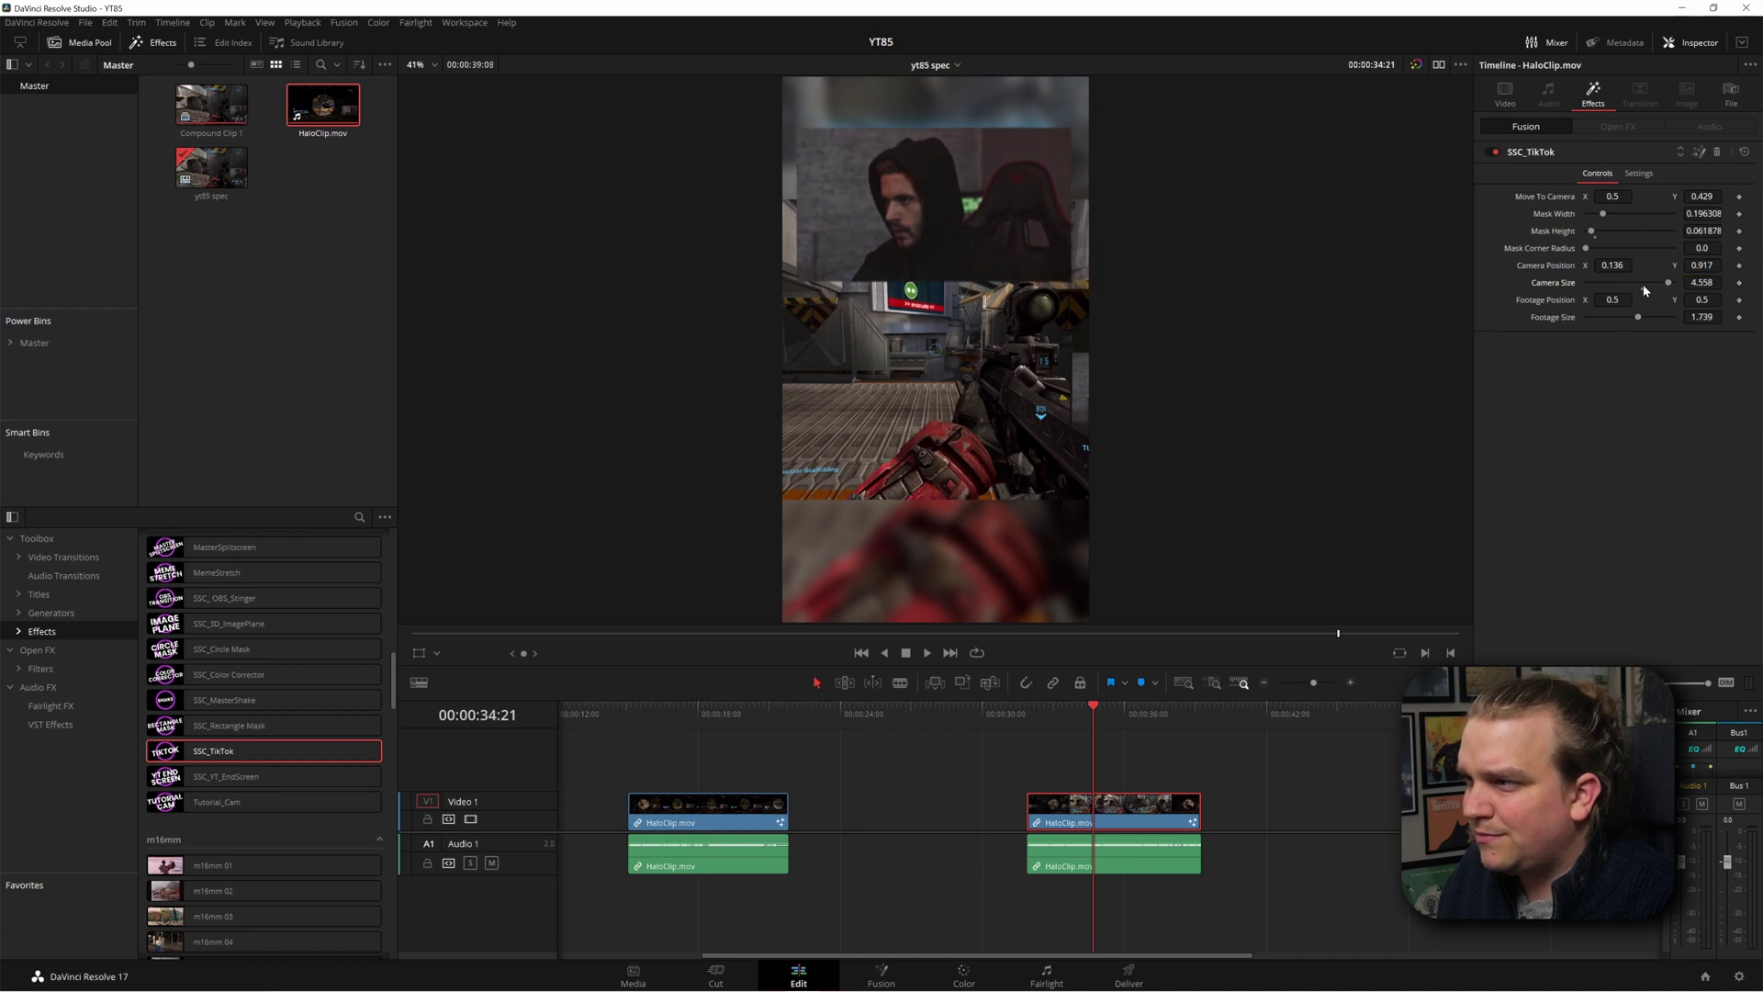
drag(1591, 245, 1673, 248)
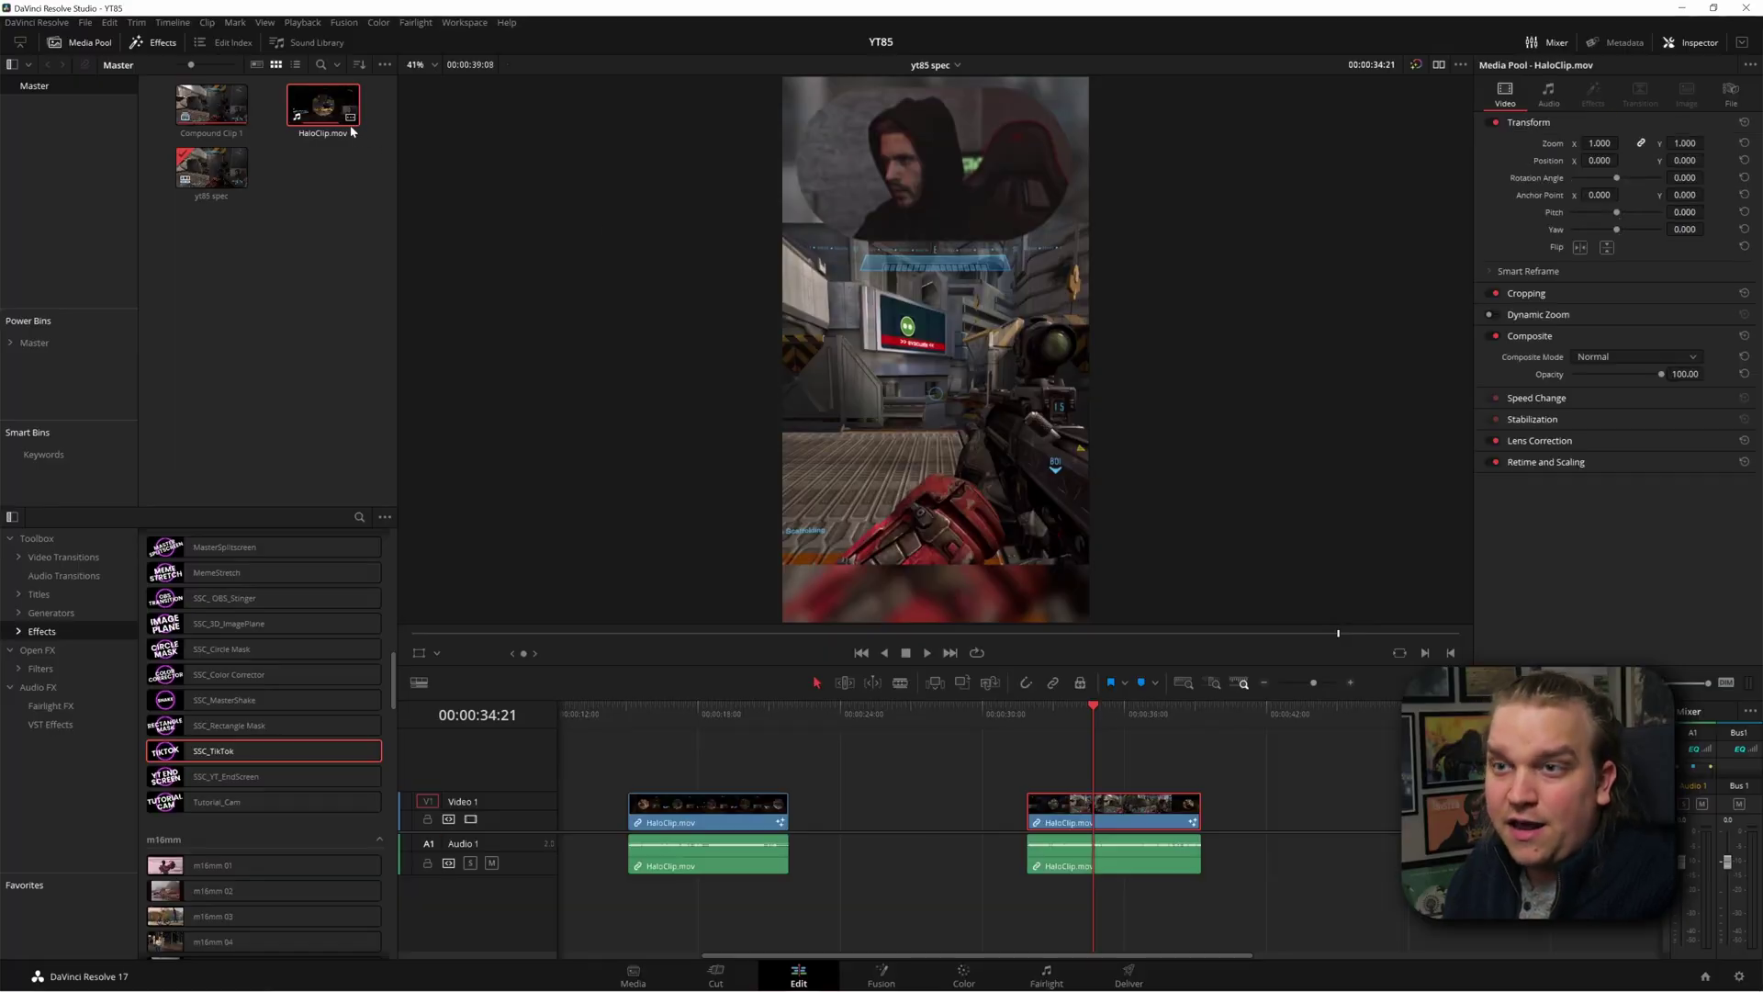
Step: Add another HaloClip.mov segment after the last clip, apply the SSC_TikTok effect to it, and view the result at 00:00:45:05
drag(352, 132, 1295, 843)
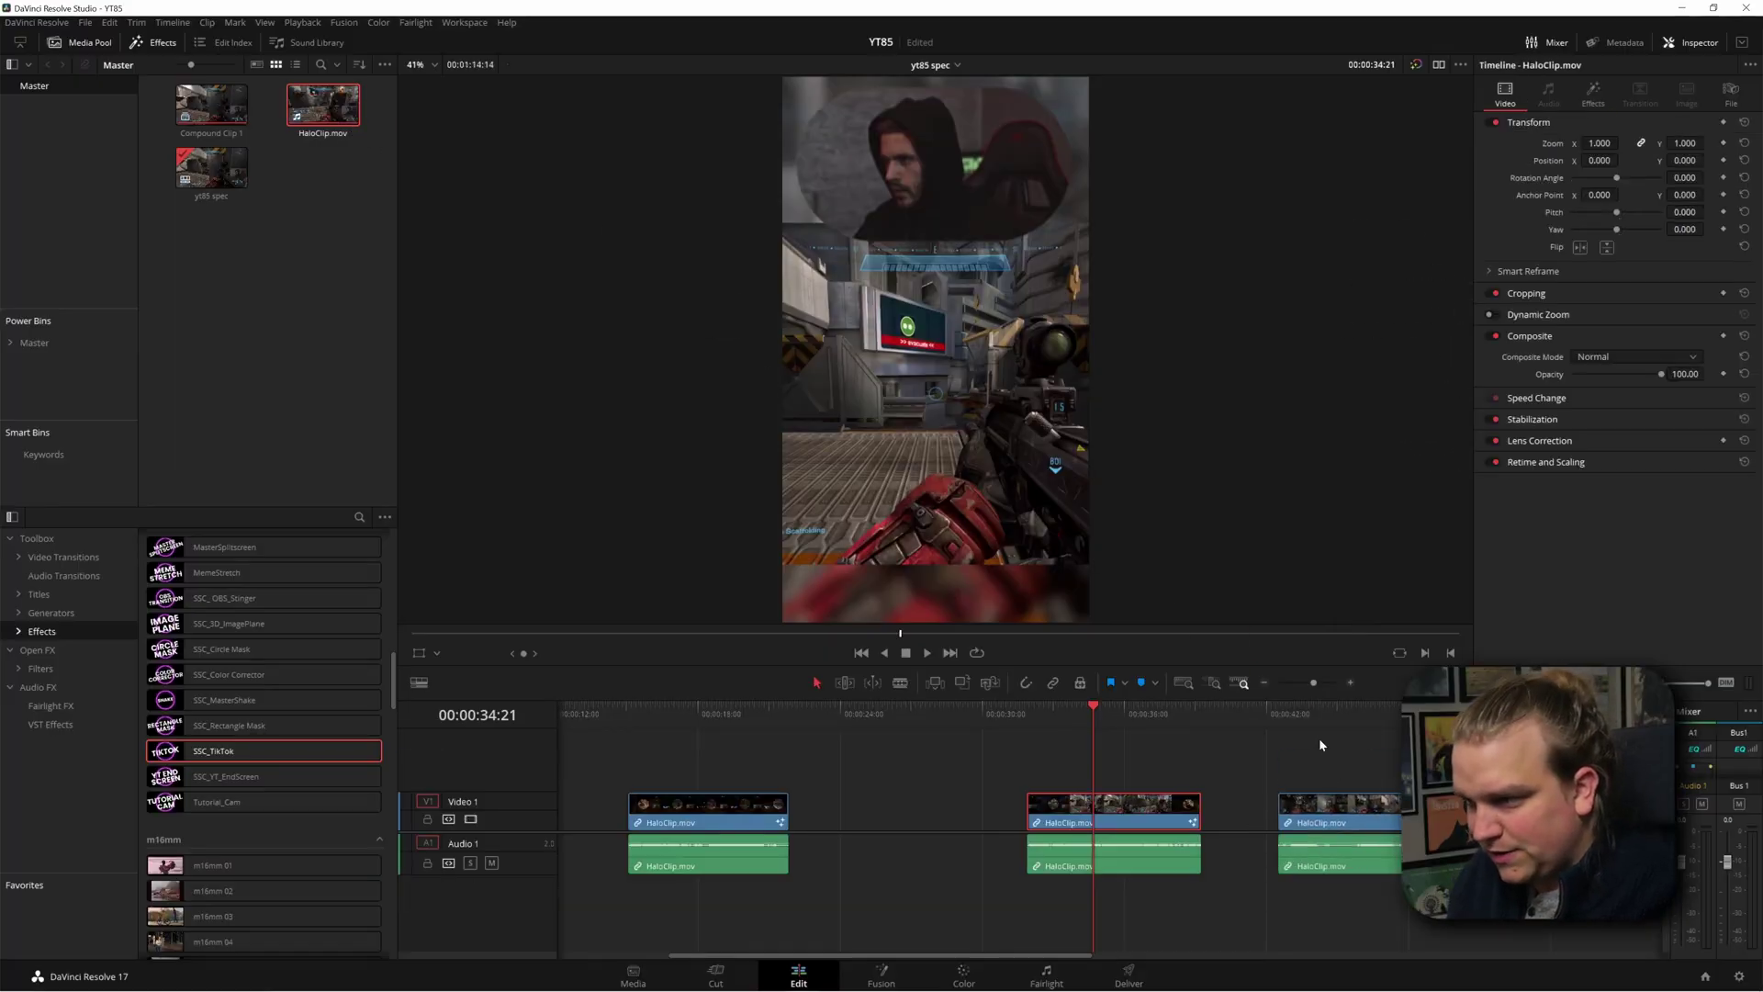
click(1357, 714)
drag(243, 758, 1381, 816)
drag(1356, 710, 1341, 711)
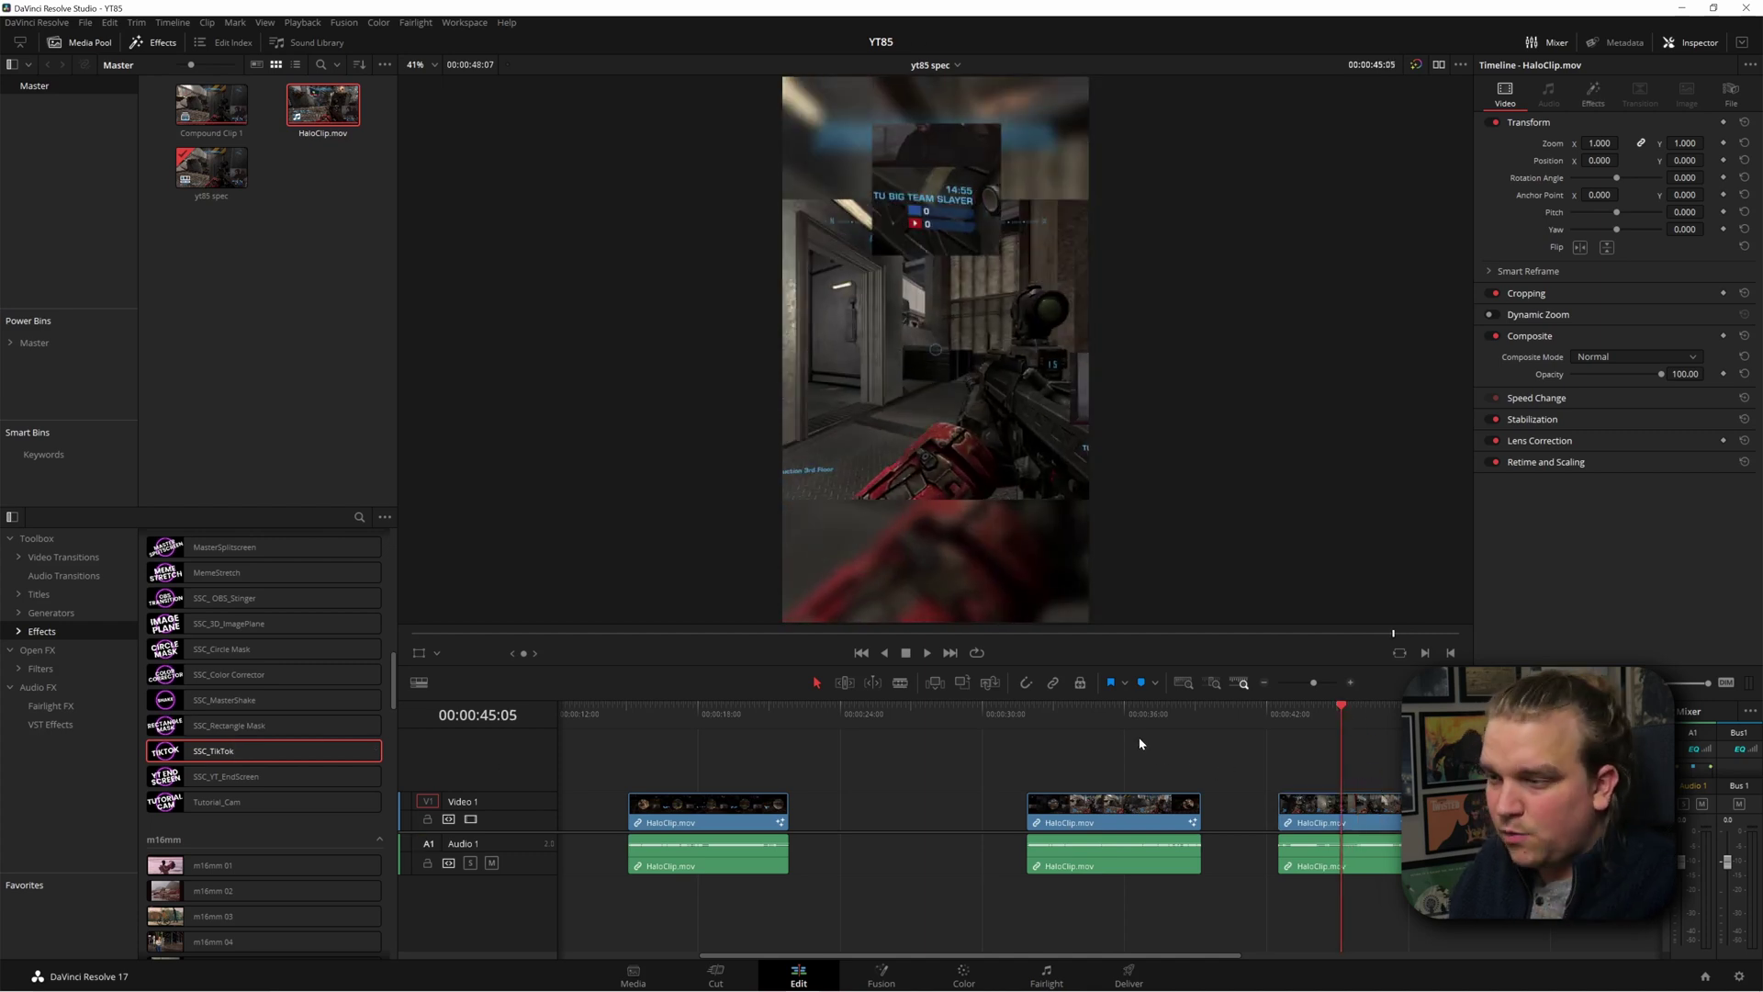
Step: Return to the adjusted HaloClip.mov segment at 00:00:35:18 and open its SSC_TikTok effect on the Fusion page
click(1103, 721)
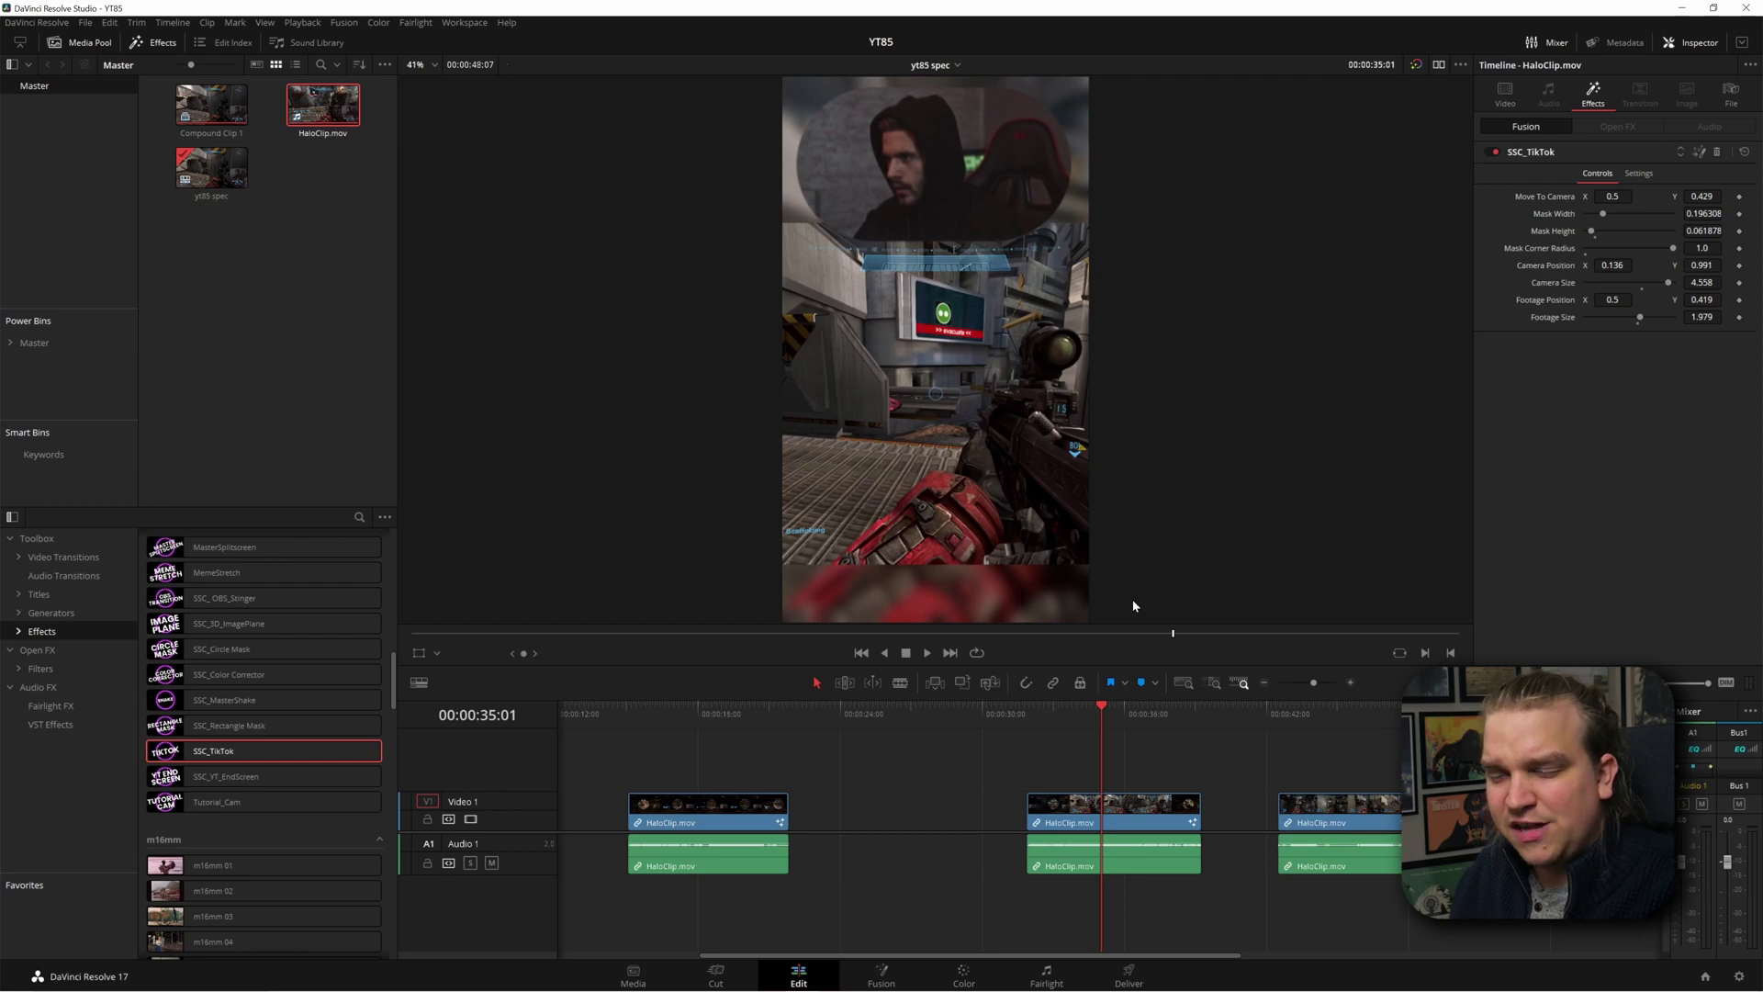
click(1109, 722)
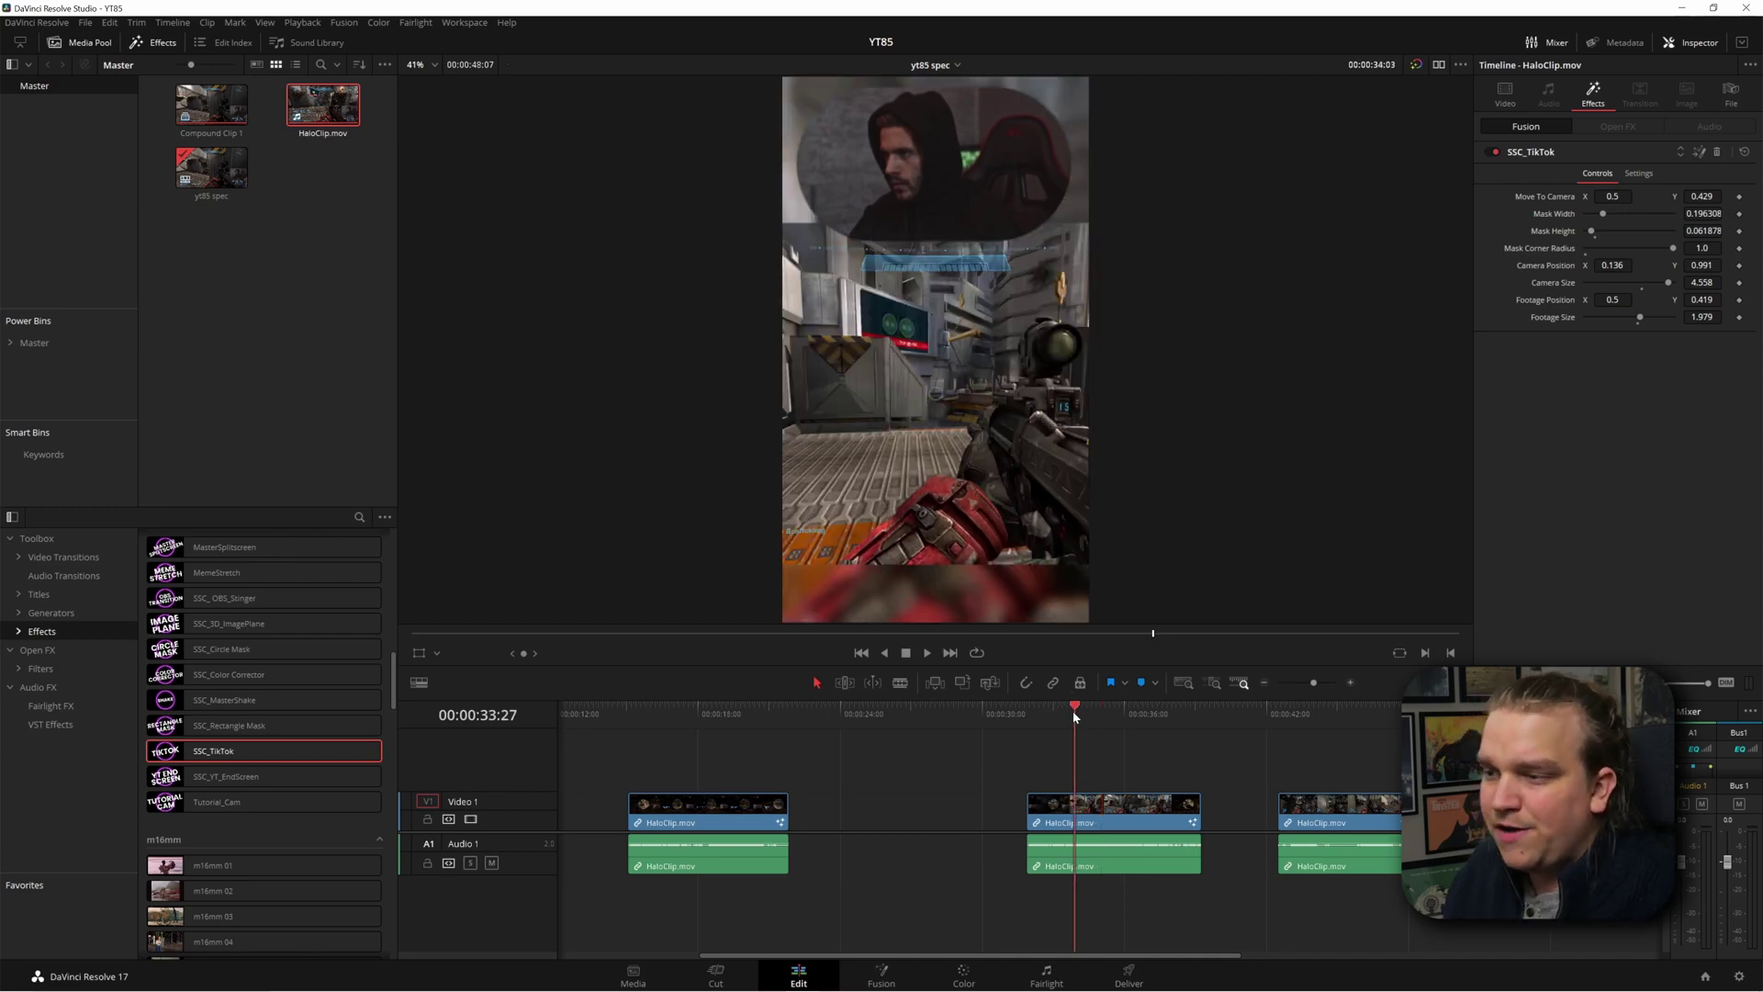
click(1115, 722)
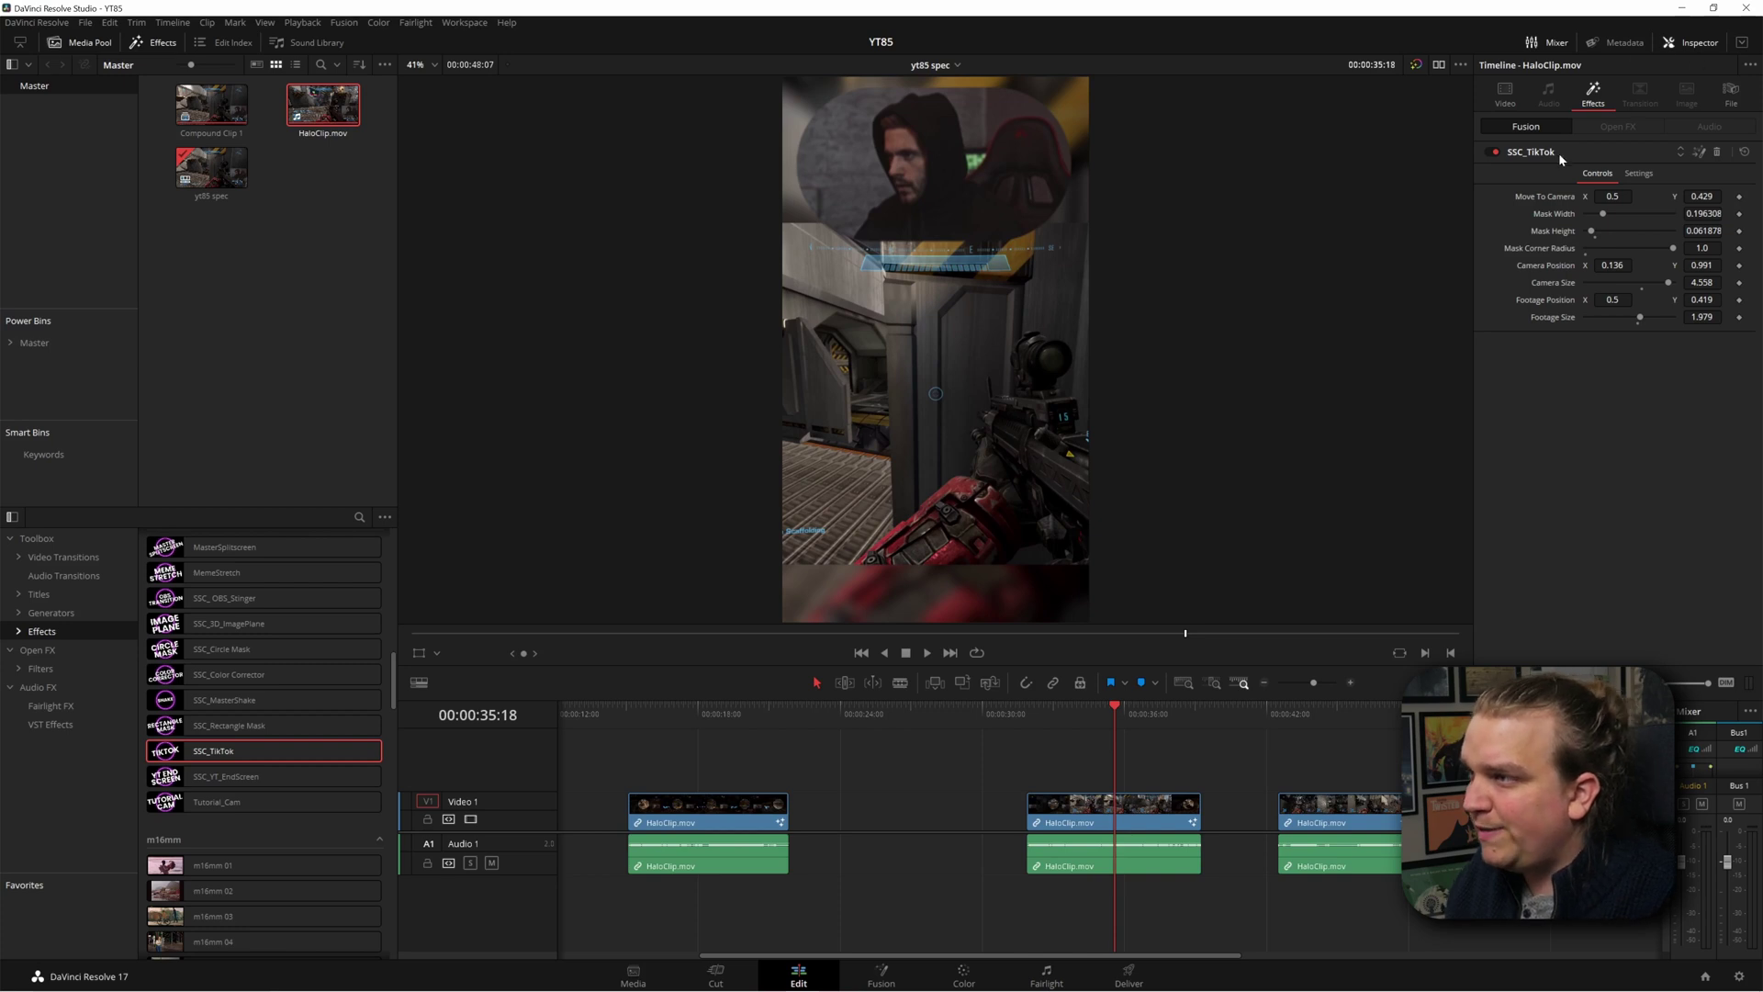
click(1697, 154)
scroll(244, 712, up, 5)
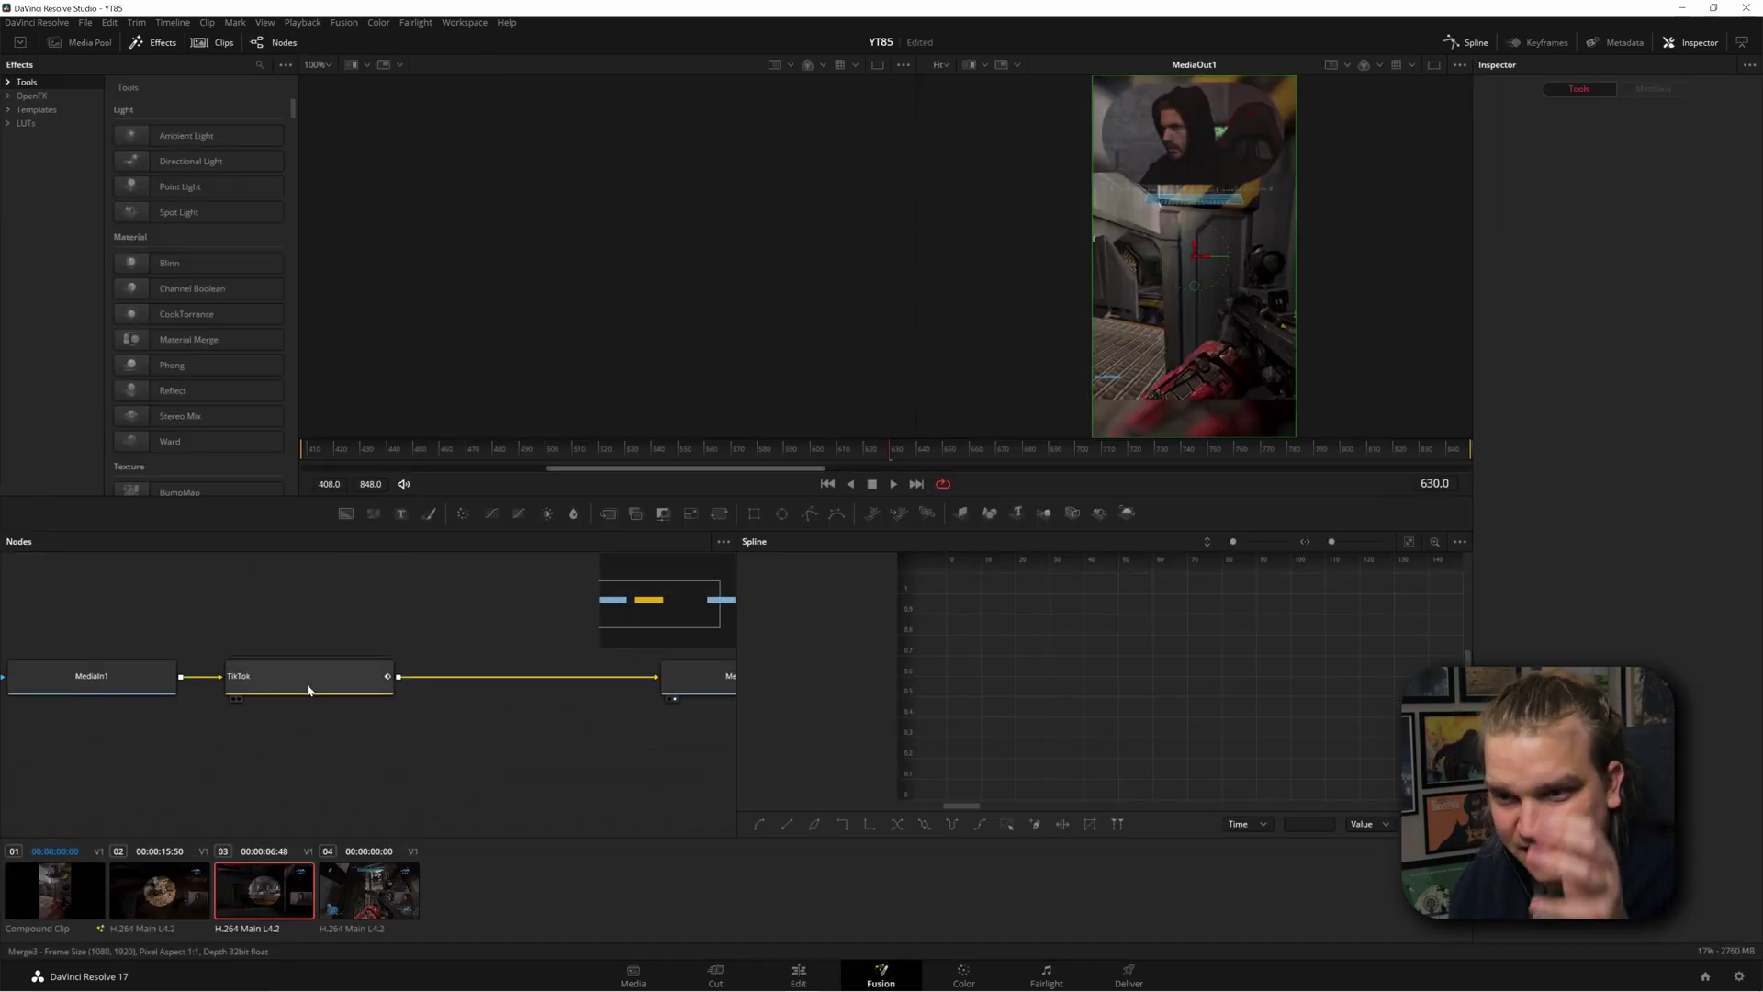
Step: Expand the TikTok macro node to examine the nodes inside it, and collapse it again
double_click(305, 689)
scroll(205, 755, down, 6)
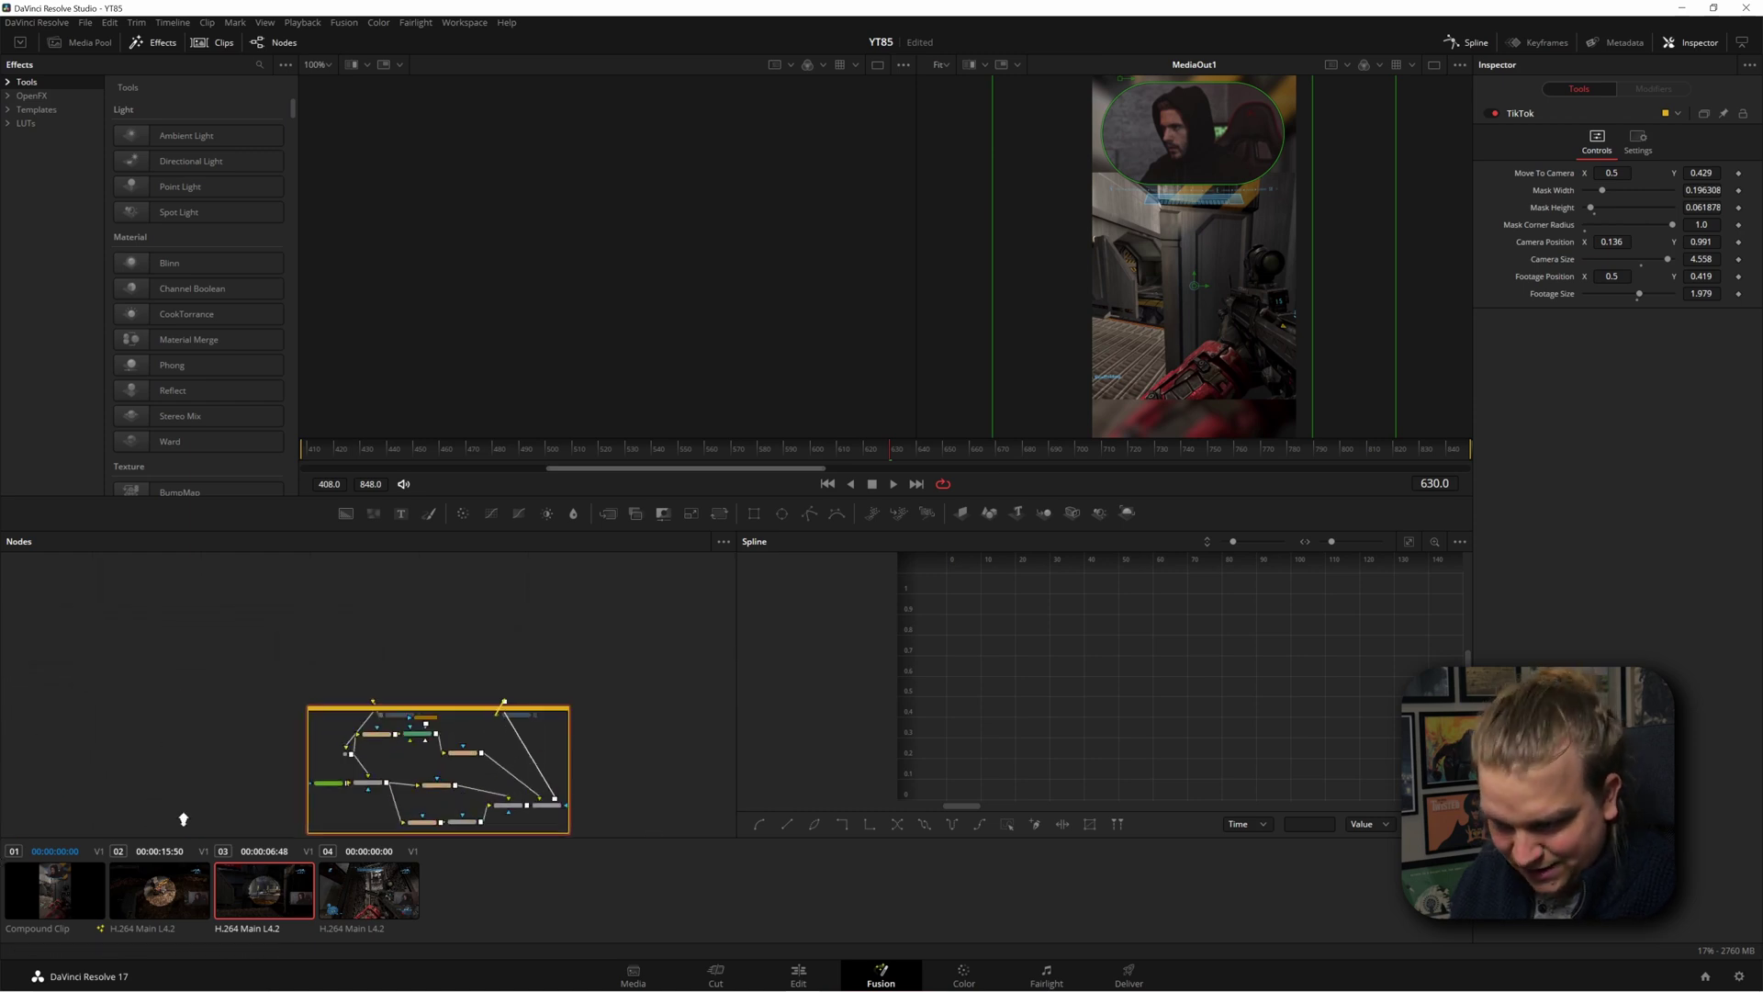
scroll(355, 770, up, 2)
drag(352, 769, 381, 645)
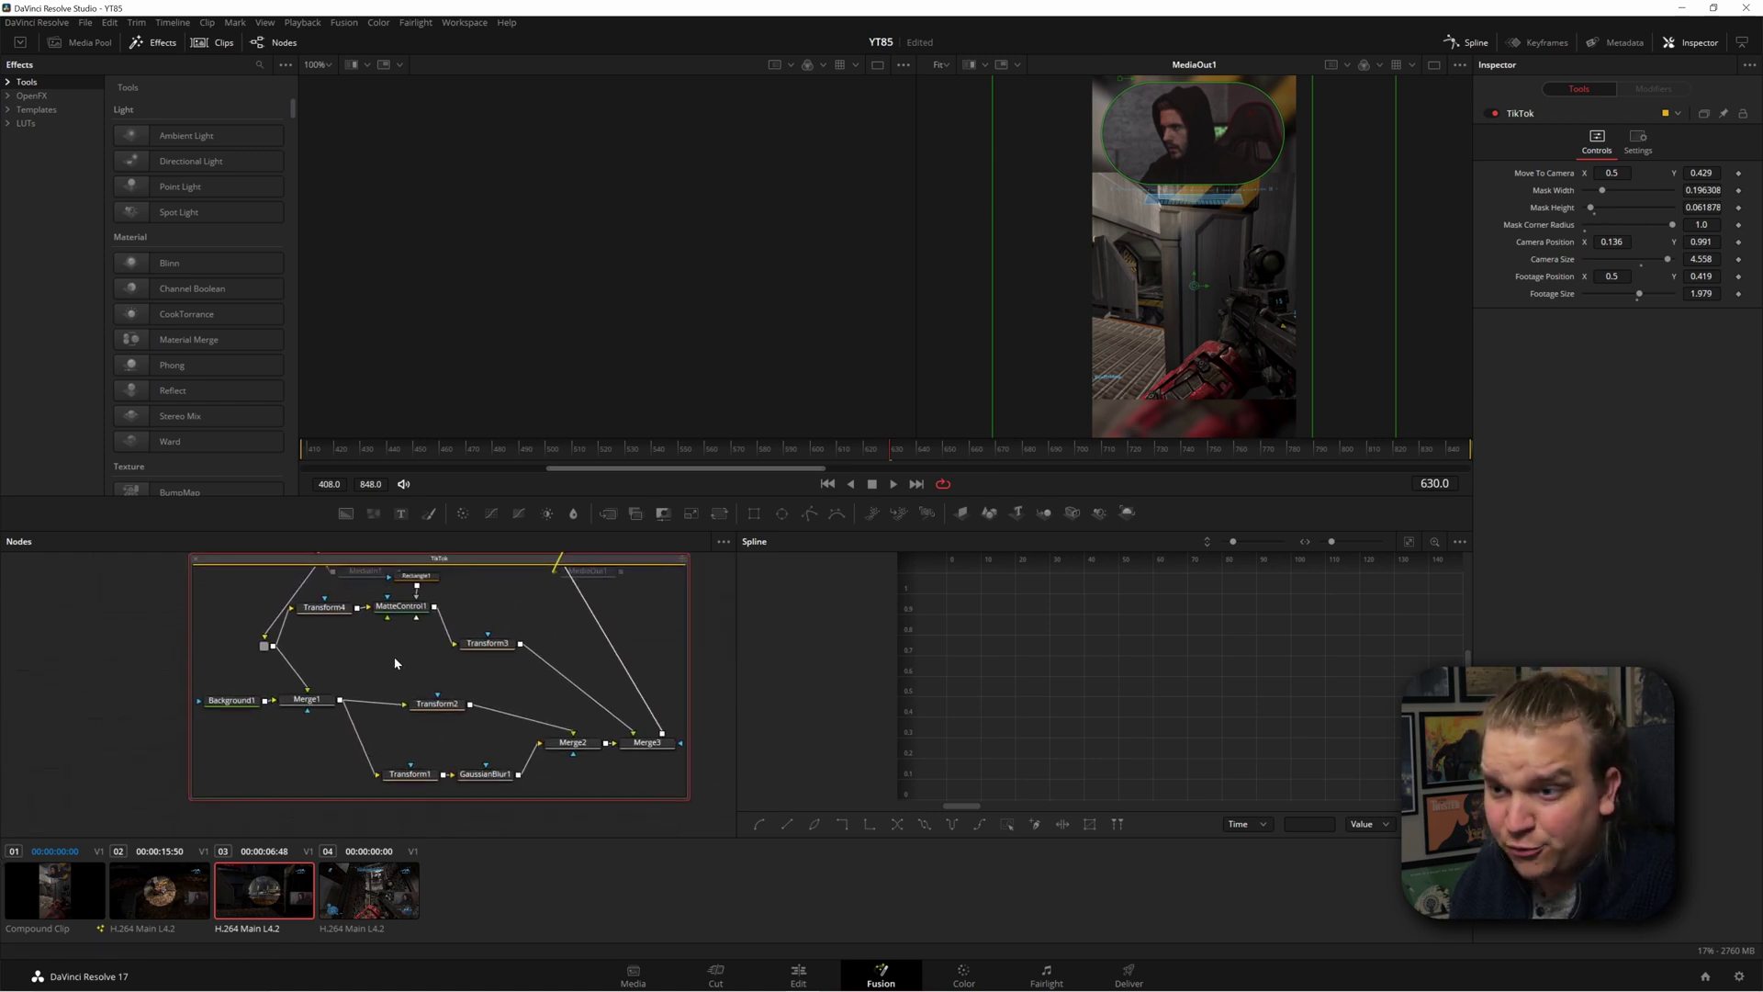
double_click(437, 559)
scroll(425, 637, up, 5)
drag(436, 617, 374, 762)
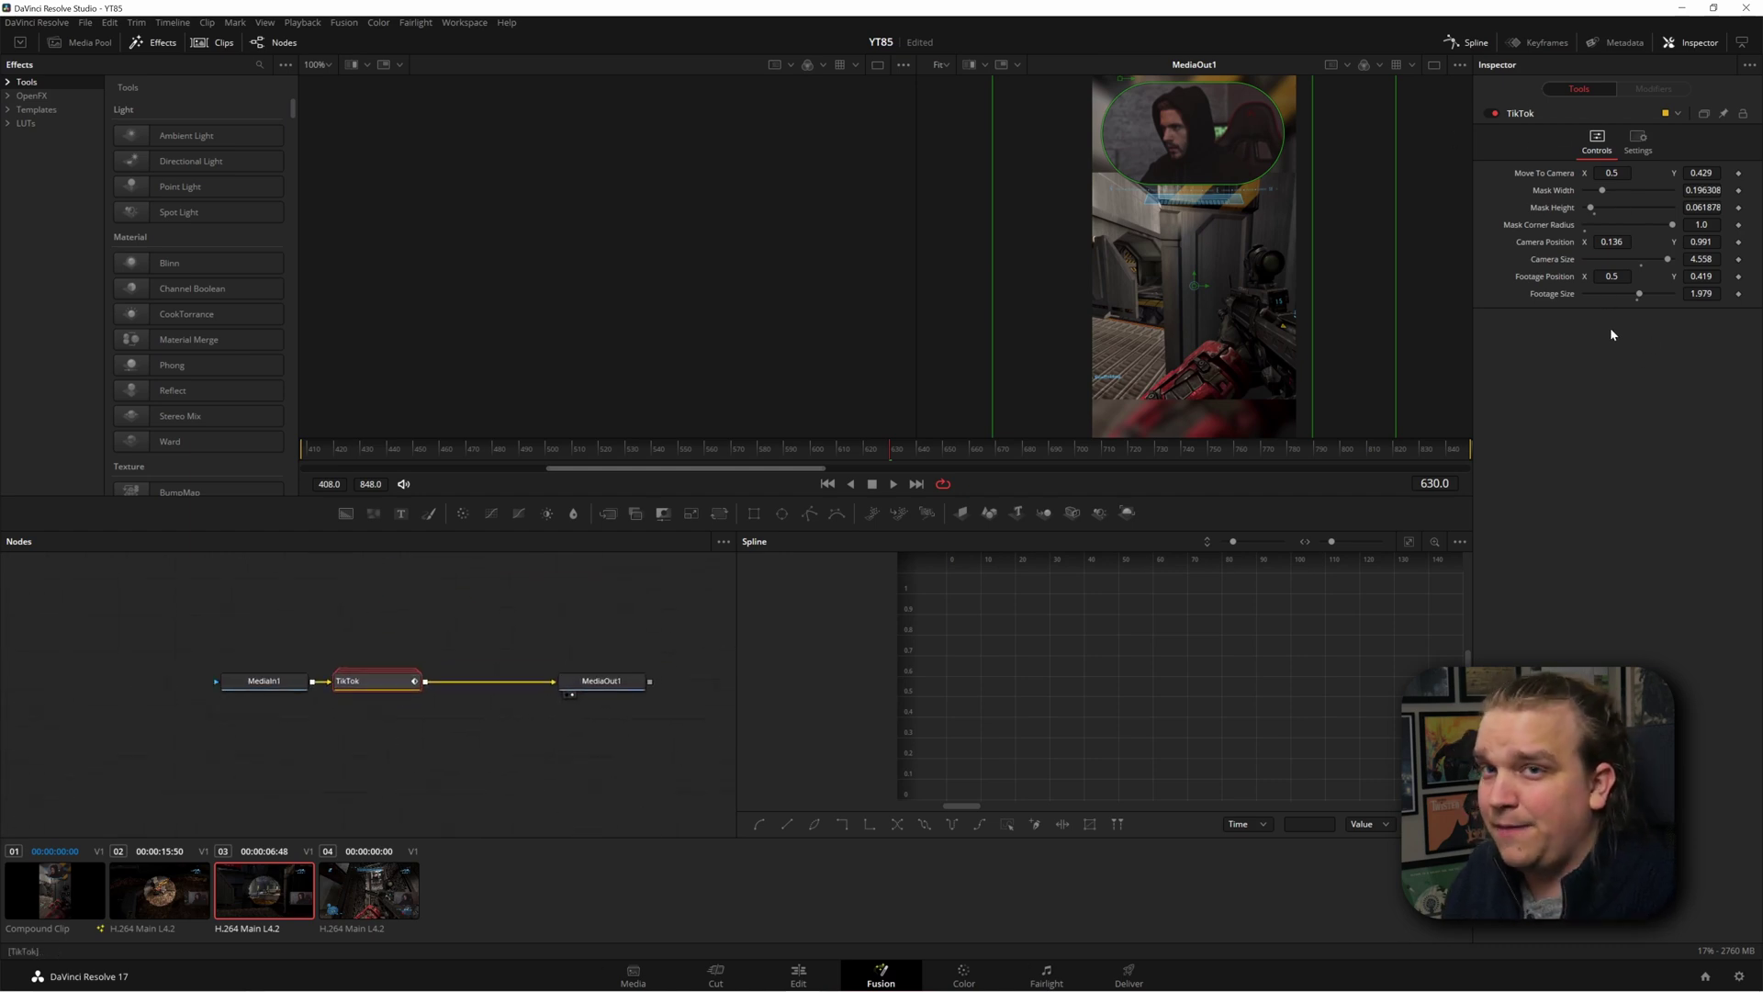
Step: Save the TikTok node's current settings as a settings file named halo
right_click(1523, 116)
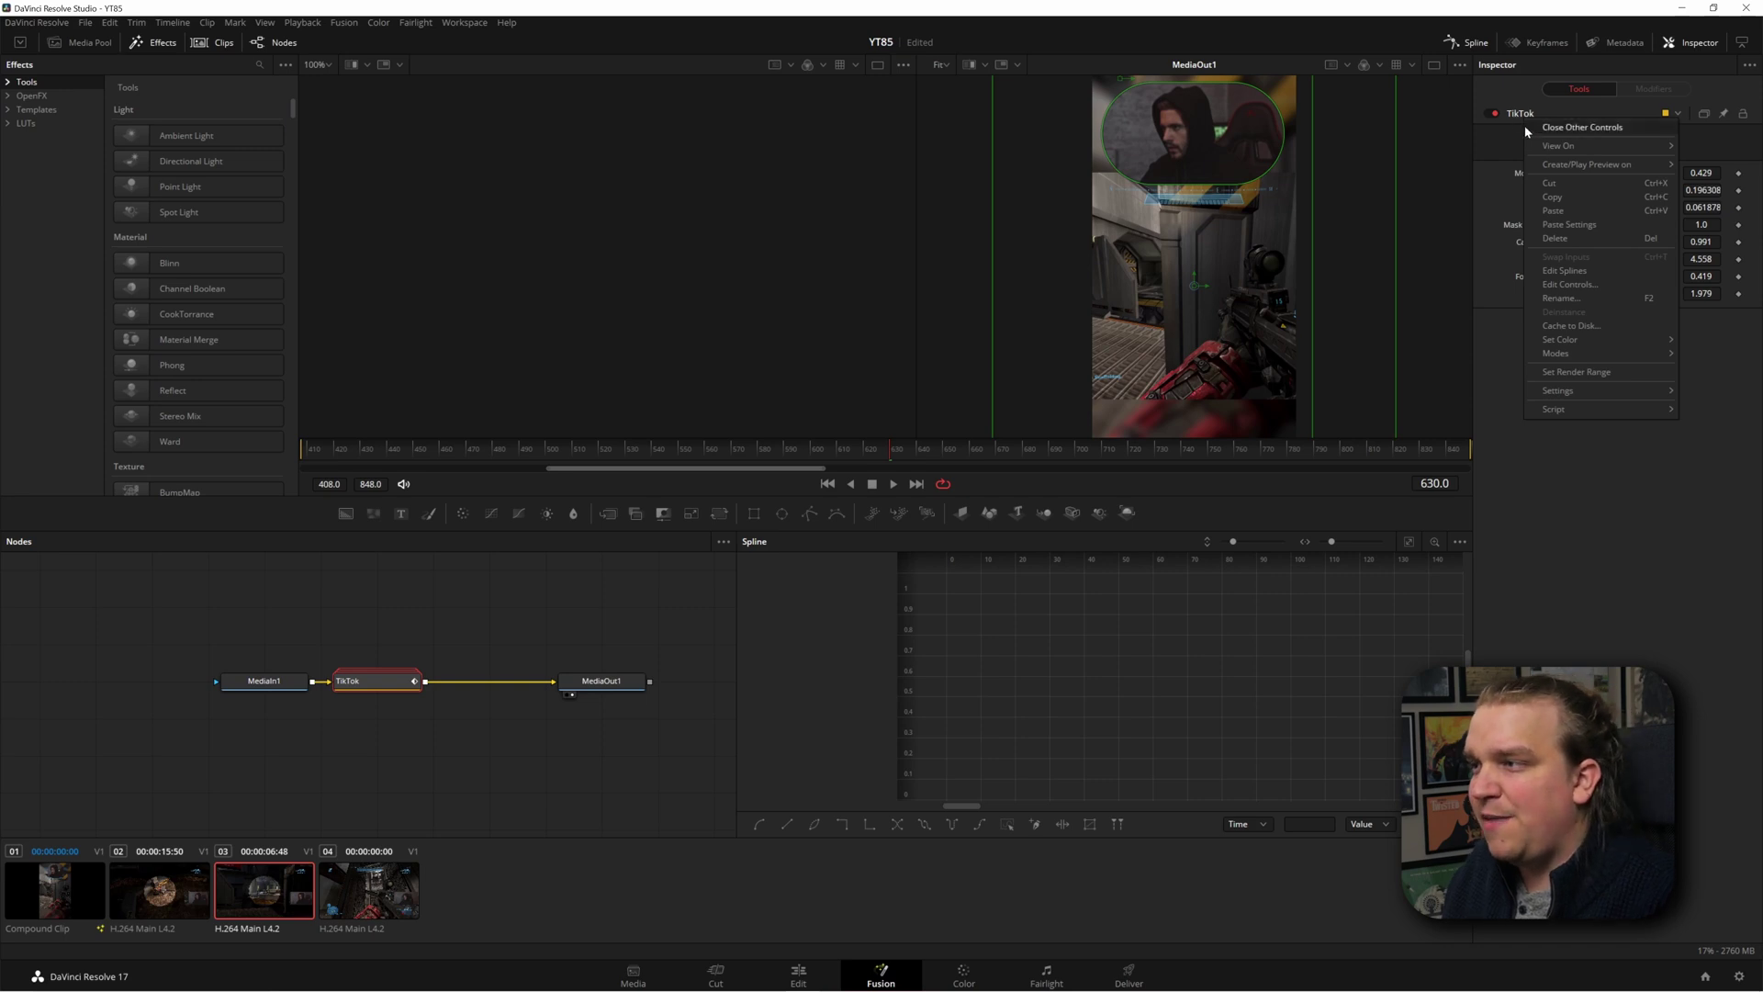
mouse_move(1576, 392)
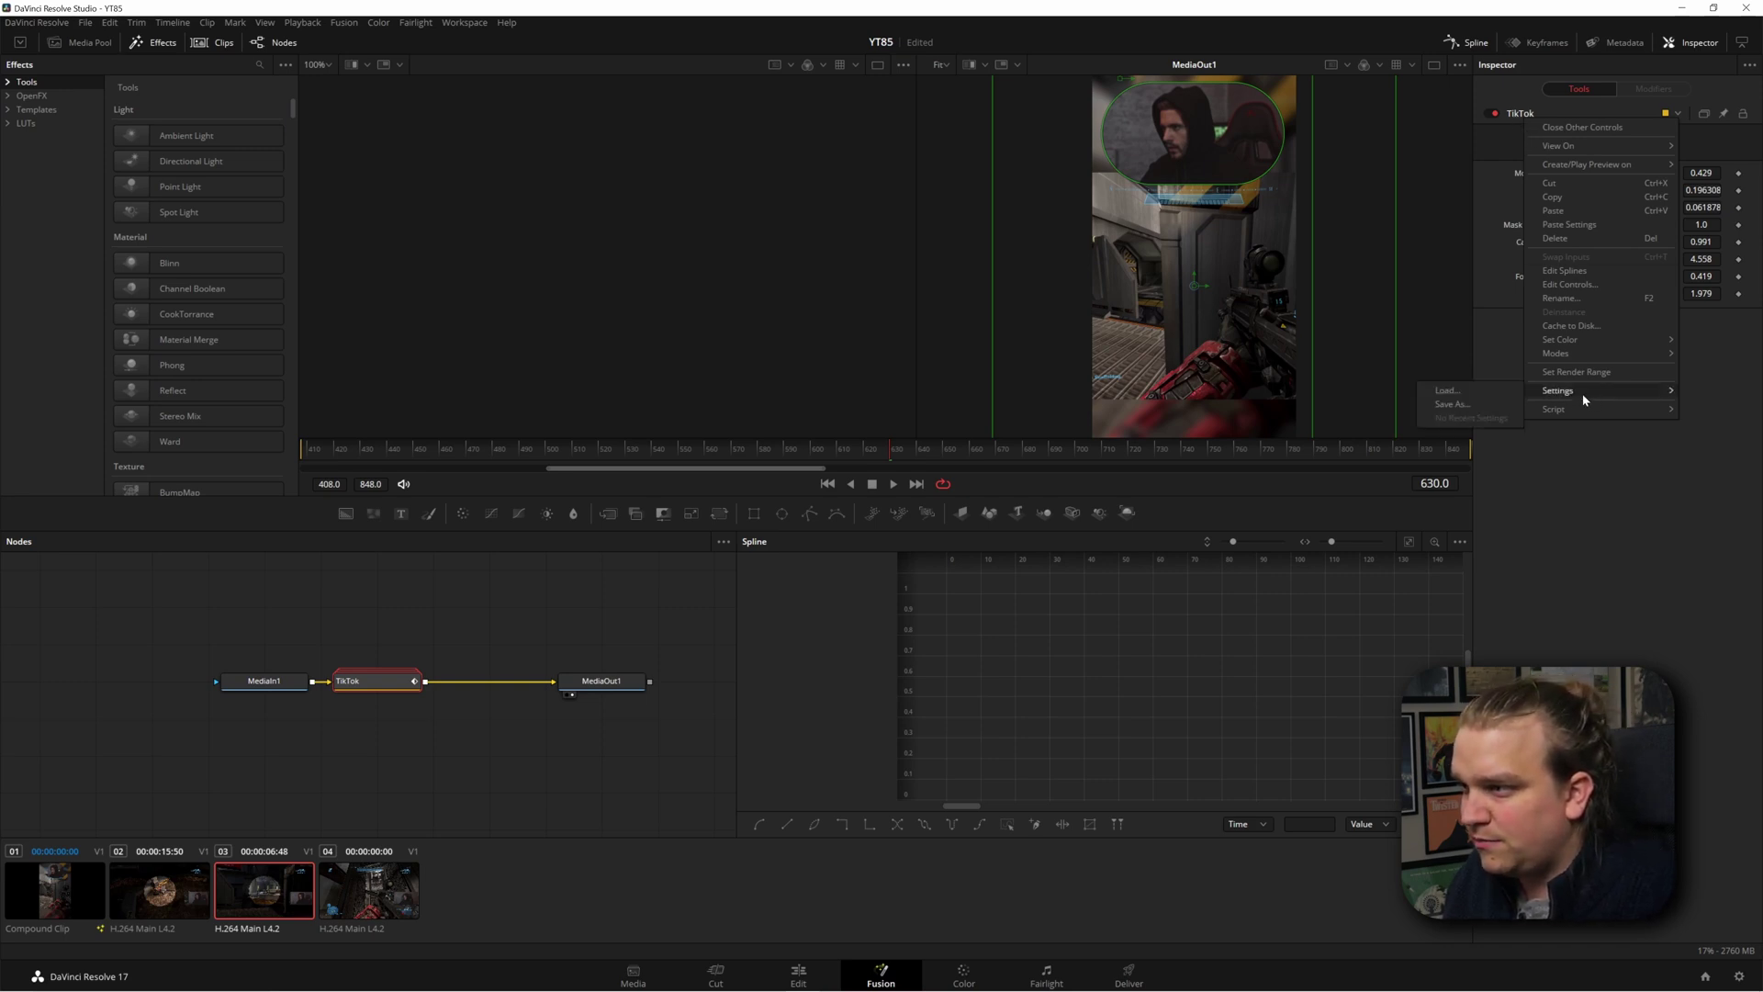
click(1493, 405)
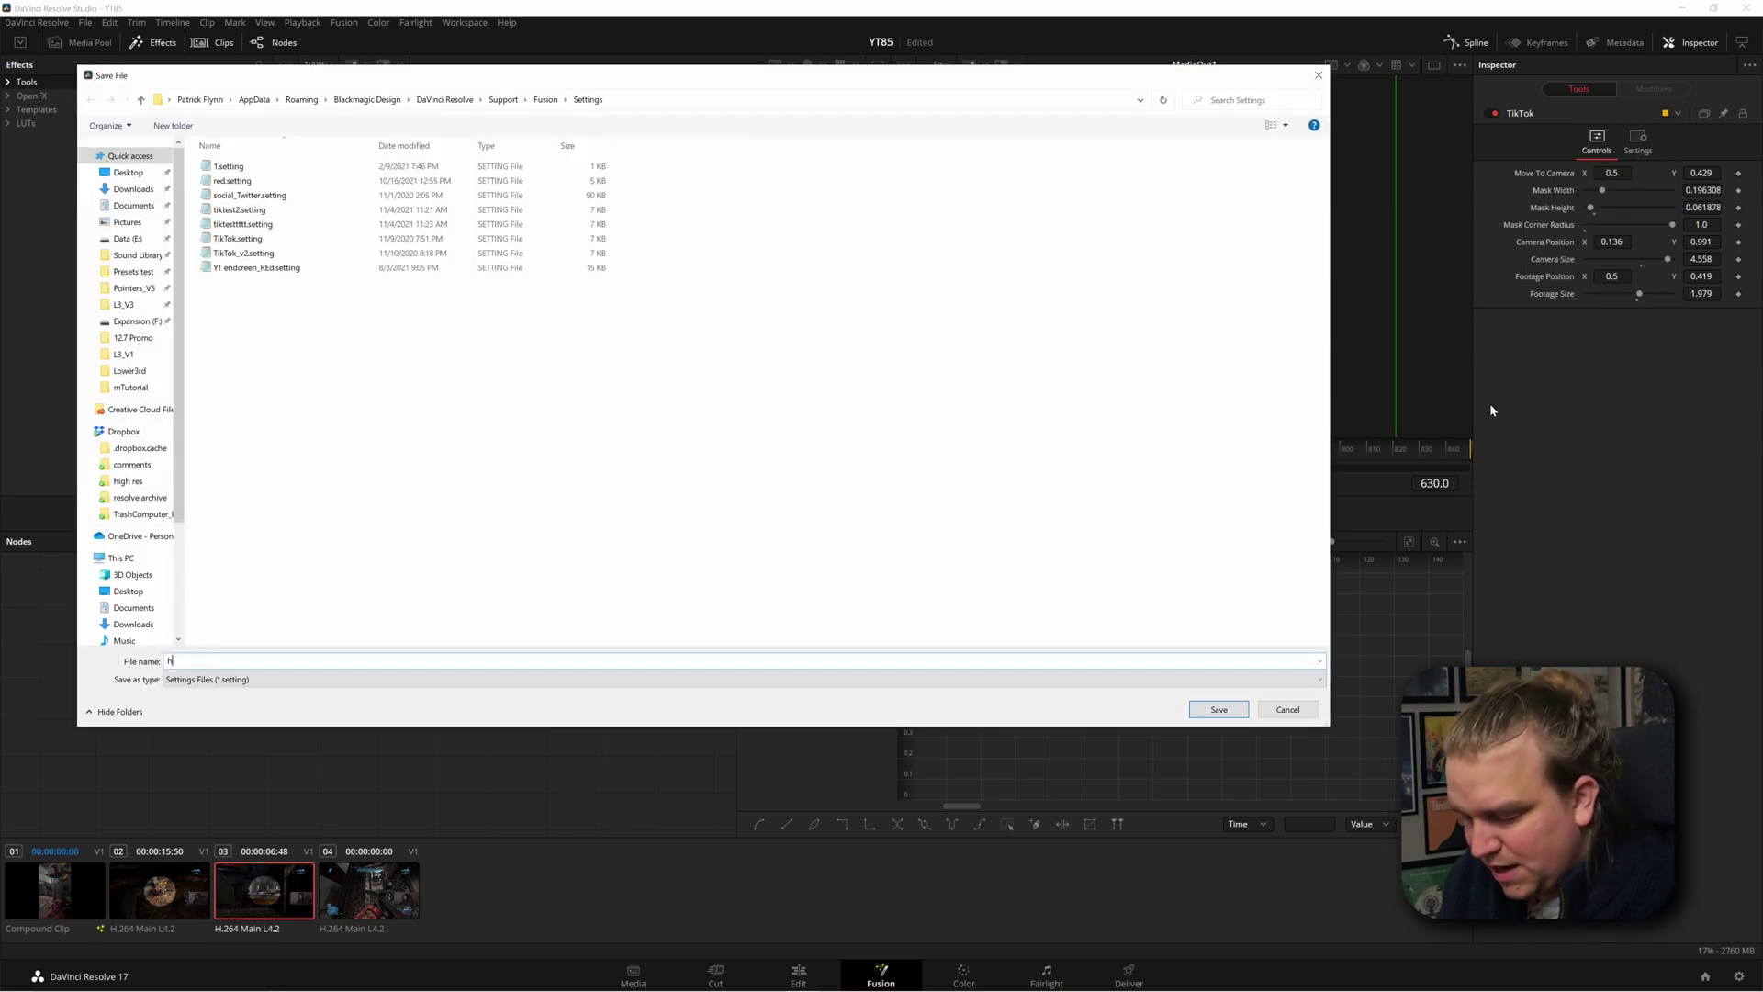
key(Return)
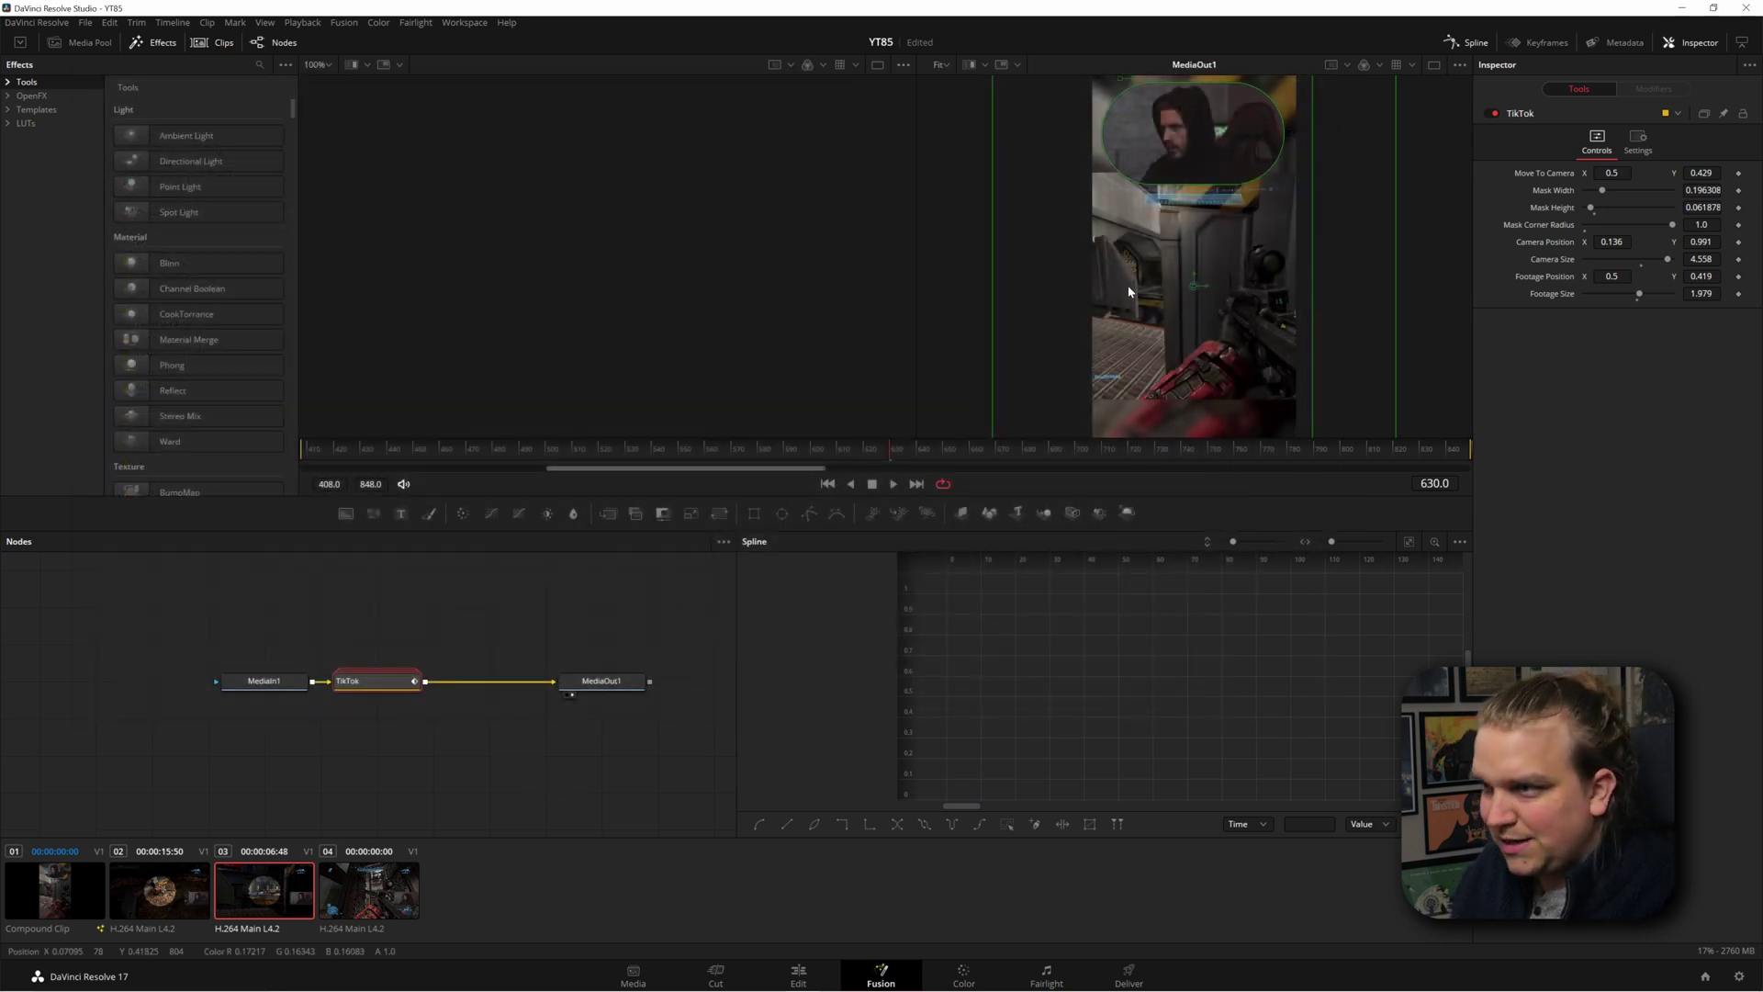
Step: Return to the Edit page, go to the last HaloClip.mov segment at 00:00:44:03, and open its SSC_TikTok effect in Fusion
scroll(1054, 322, down, 3)
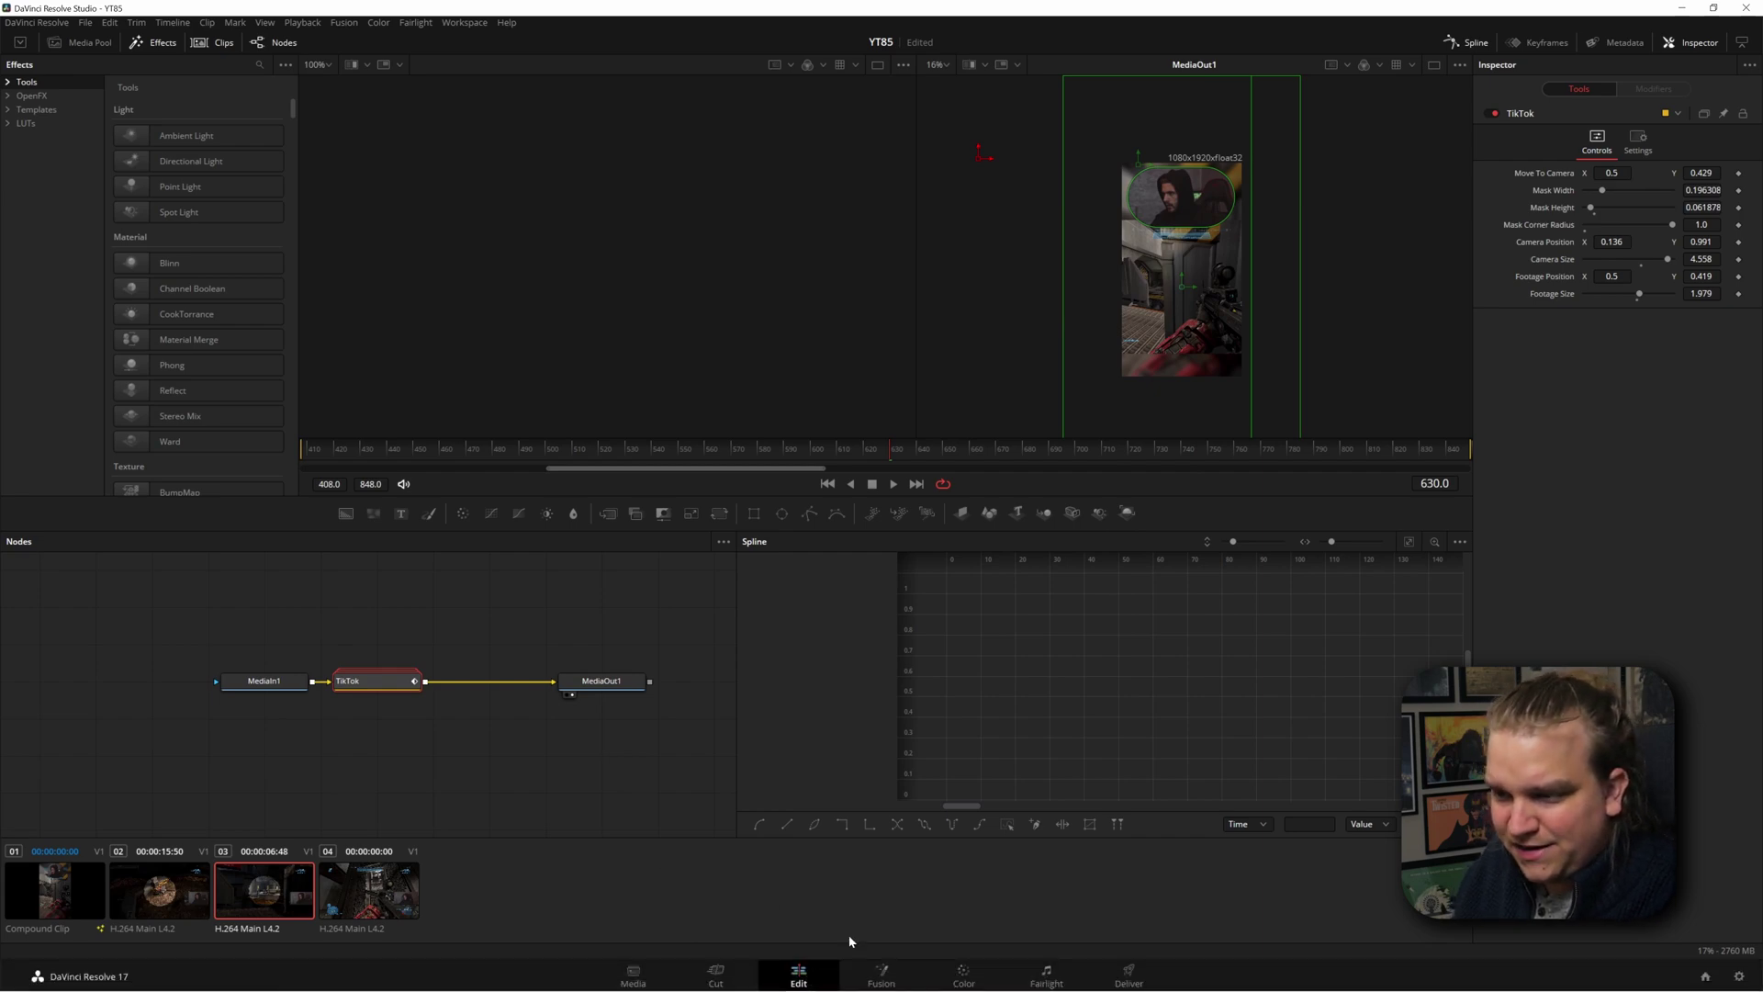
click(804, 973)
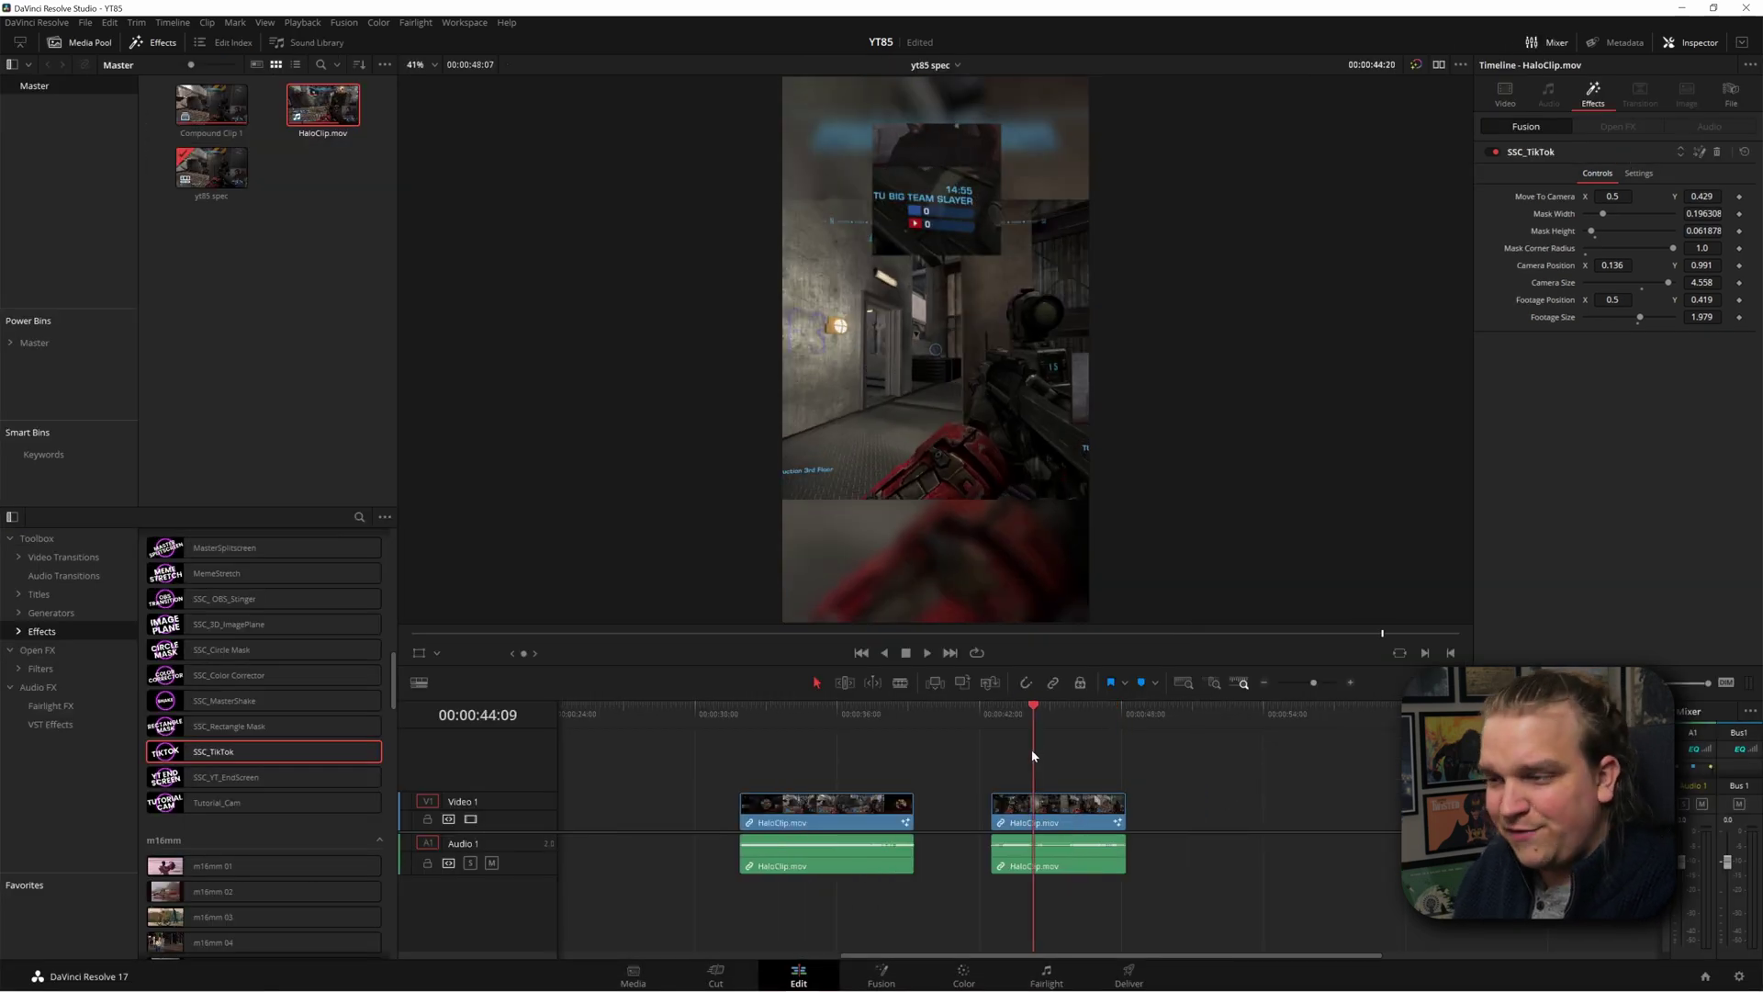
drag(1032, 750, 1029, 748)
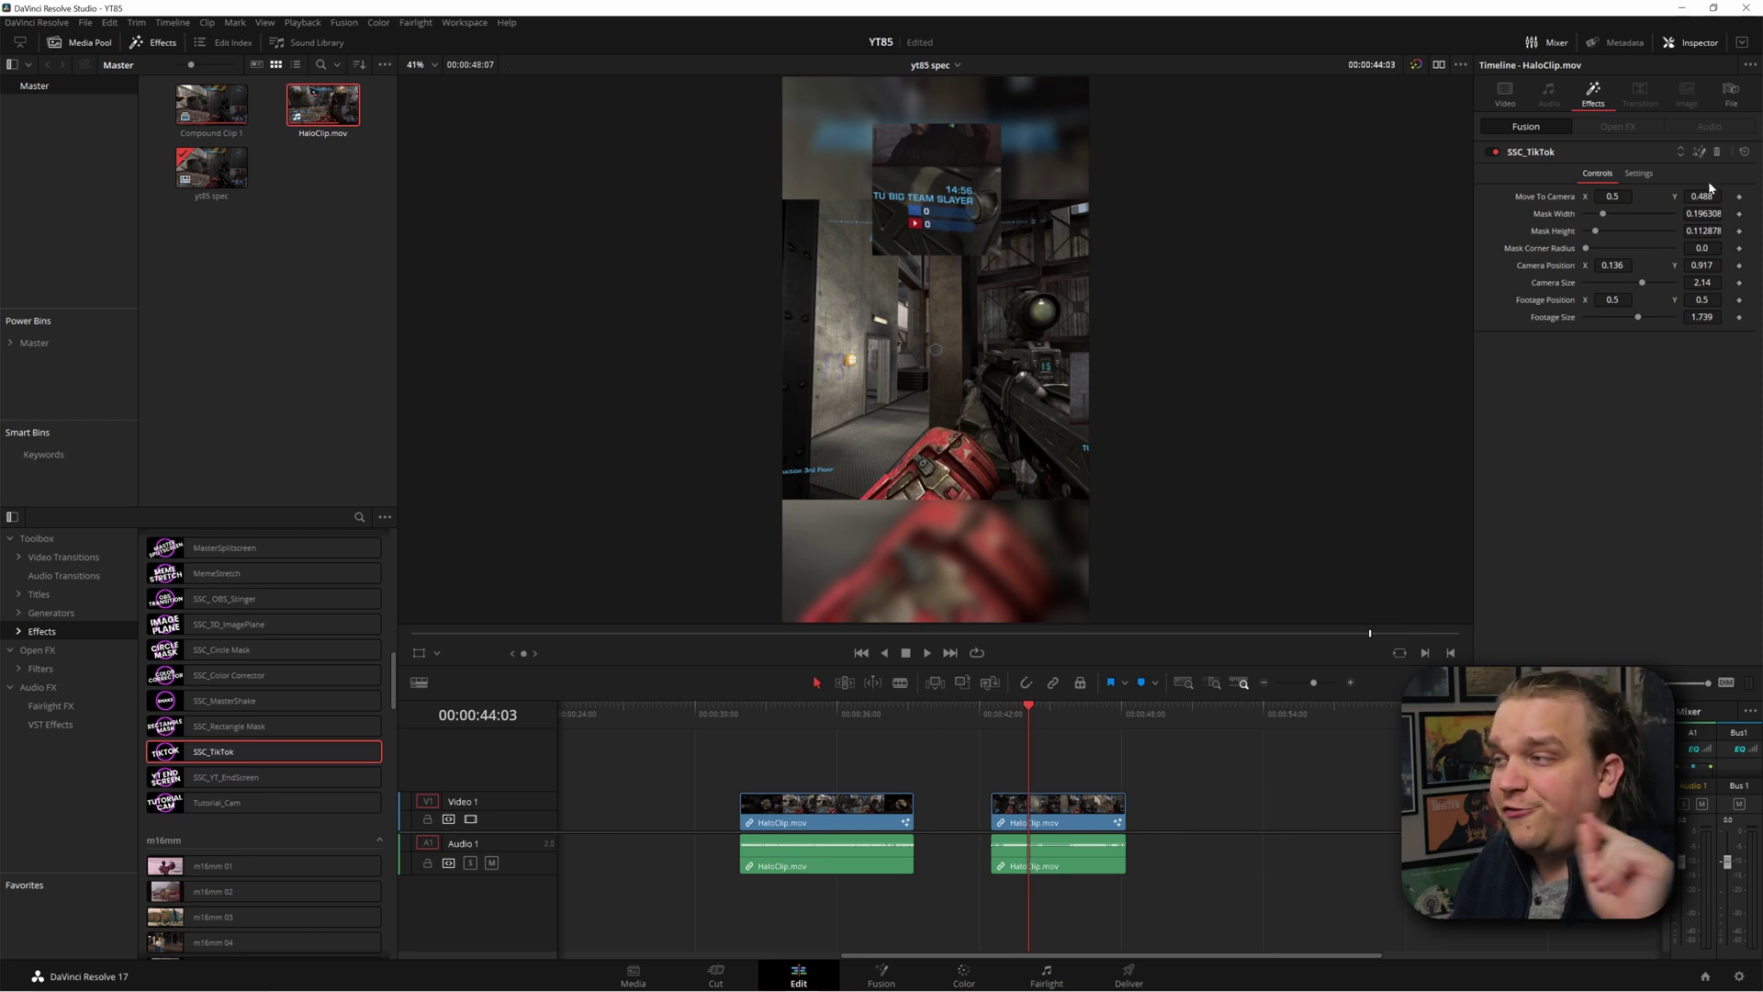
click(1700, 152)
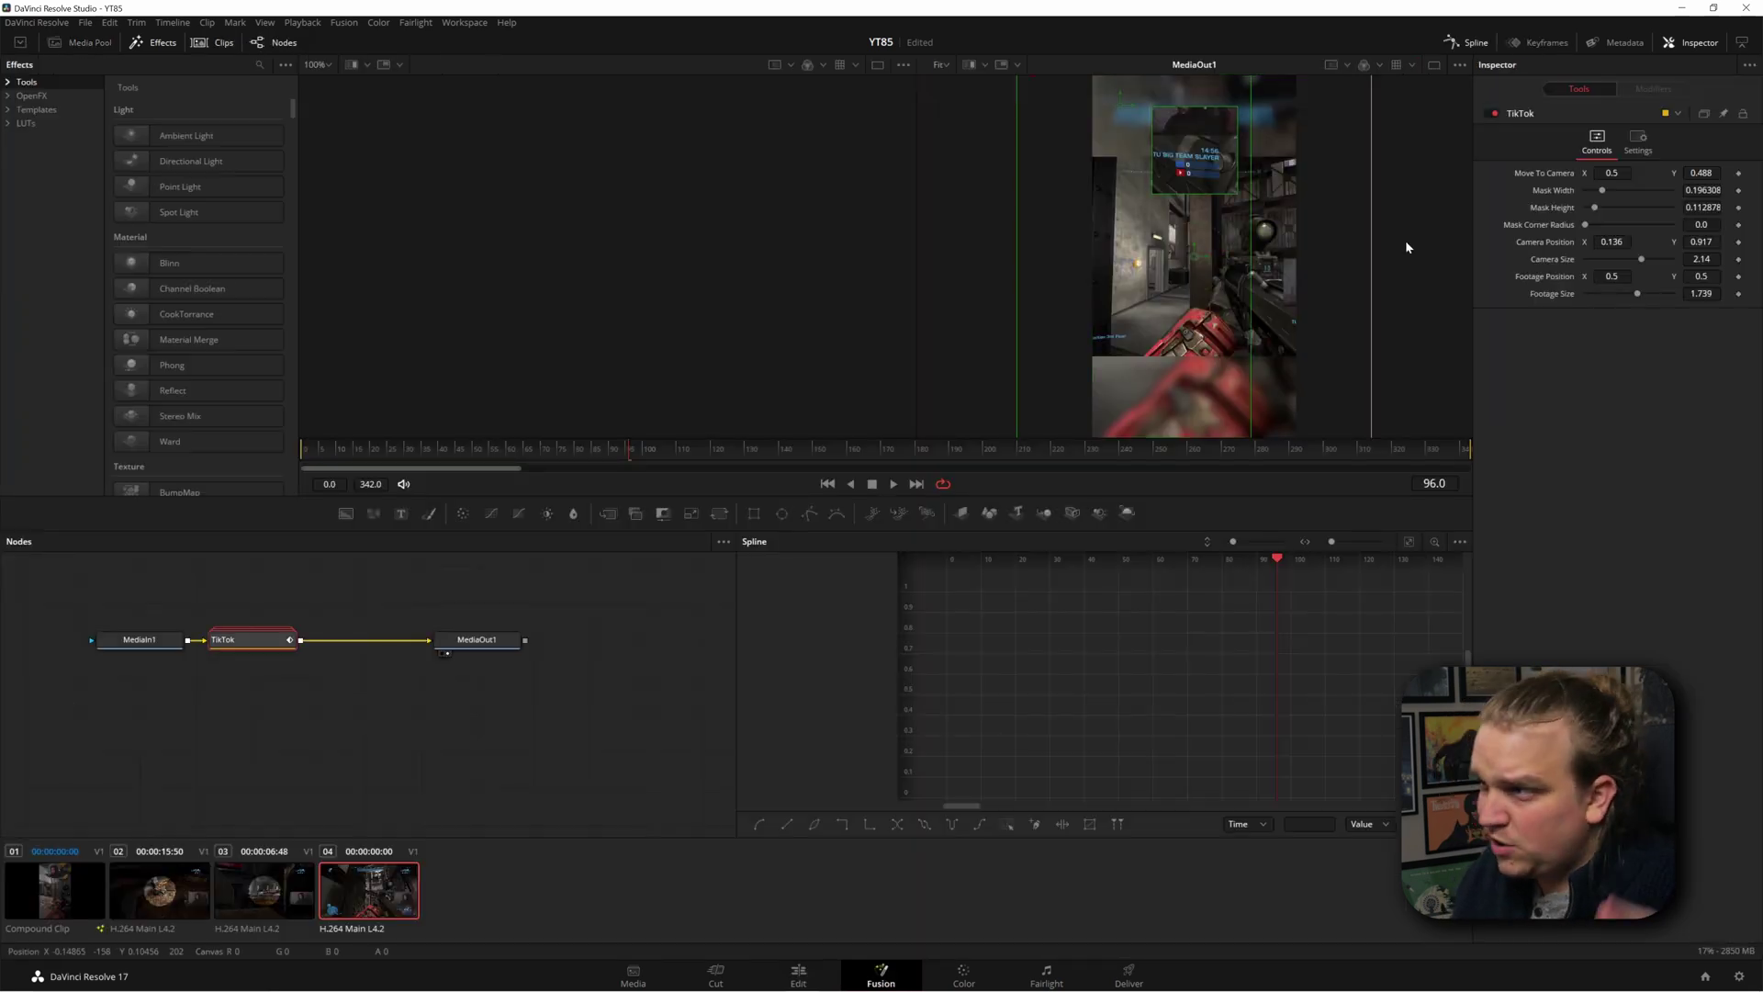
Step: Load the saved halo.setting file into the TikTok node of the last clip
right_click(1513, 116)
mouse_move(1557, 392)
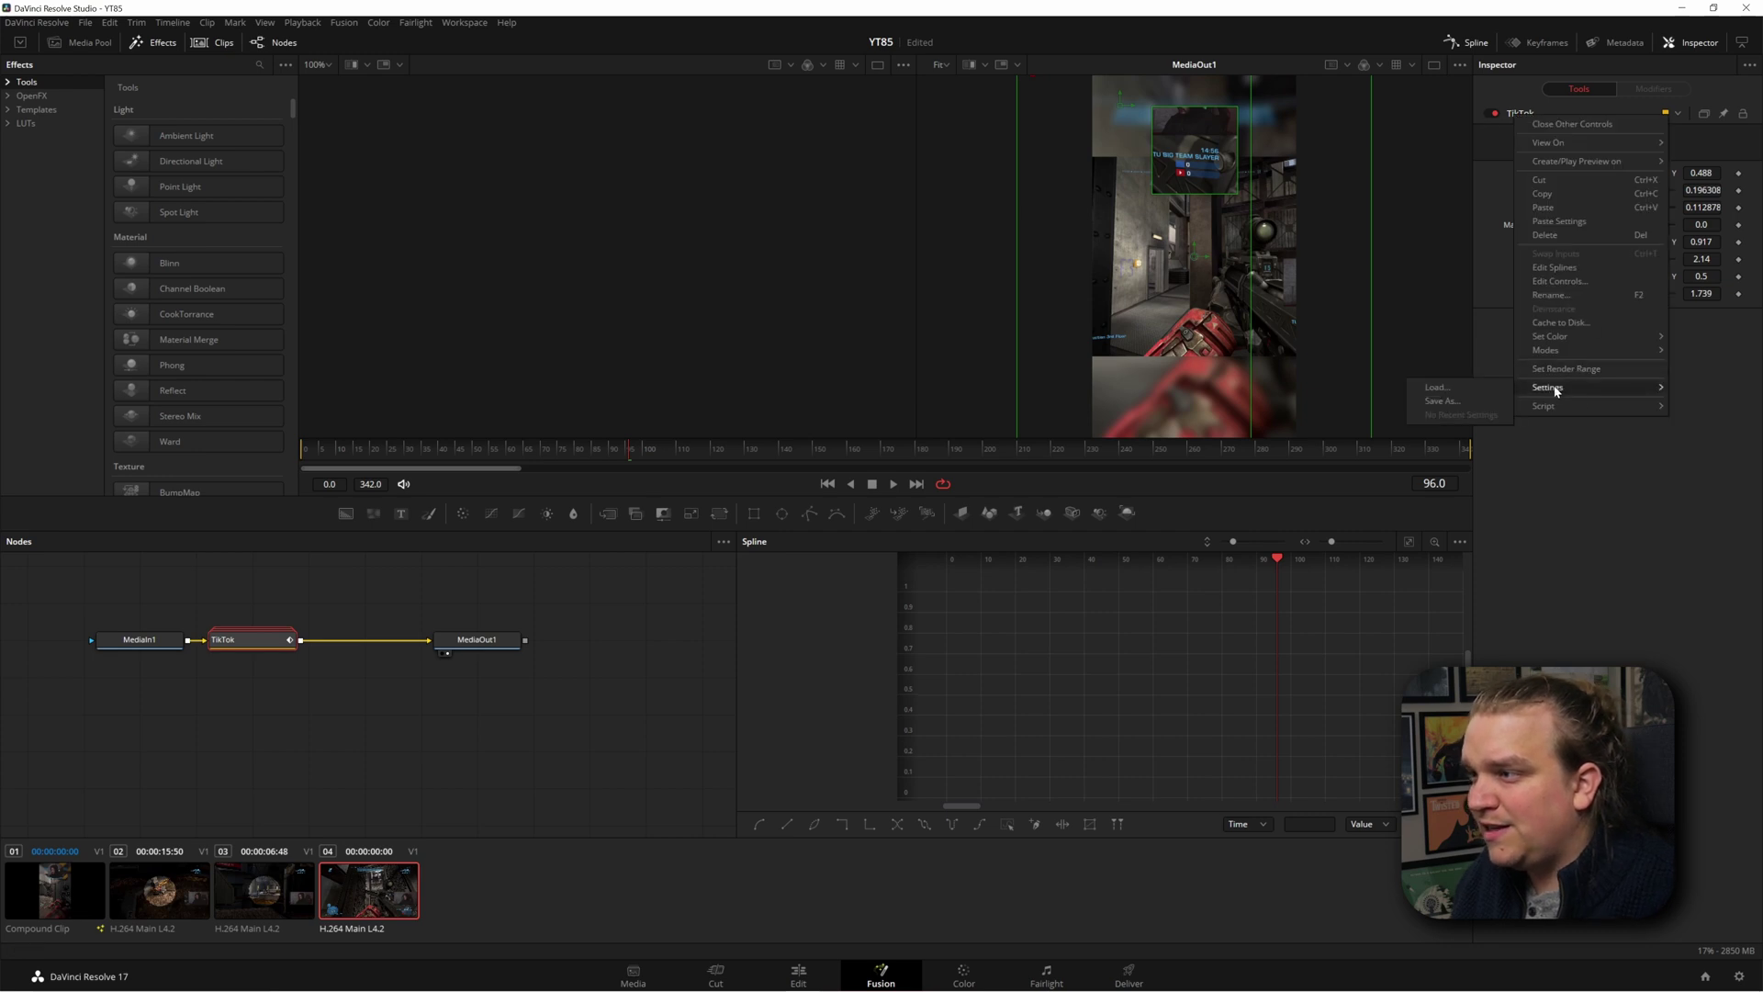
click(1460, 386)
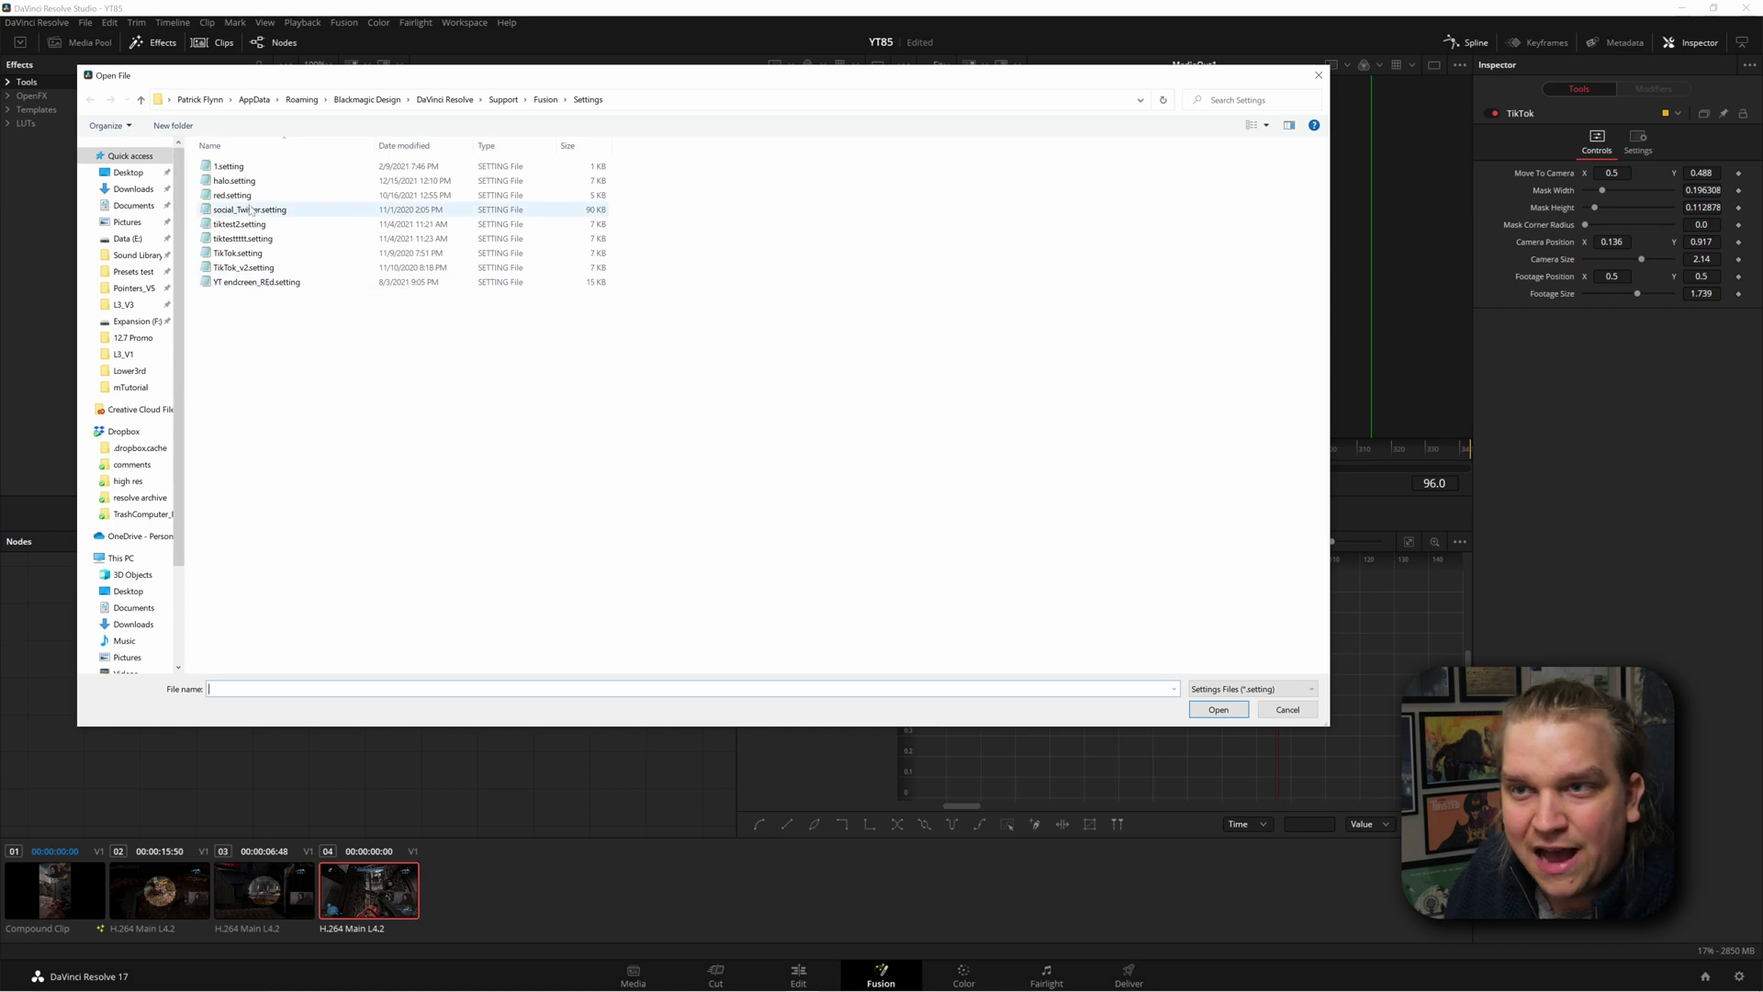
click(234, 181)
click(1216, 711)
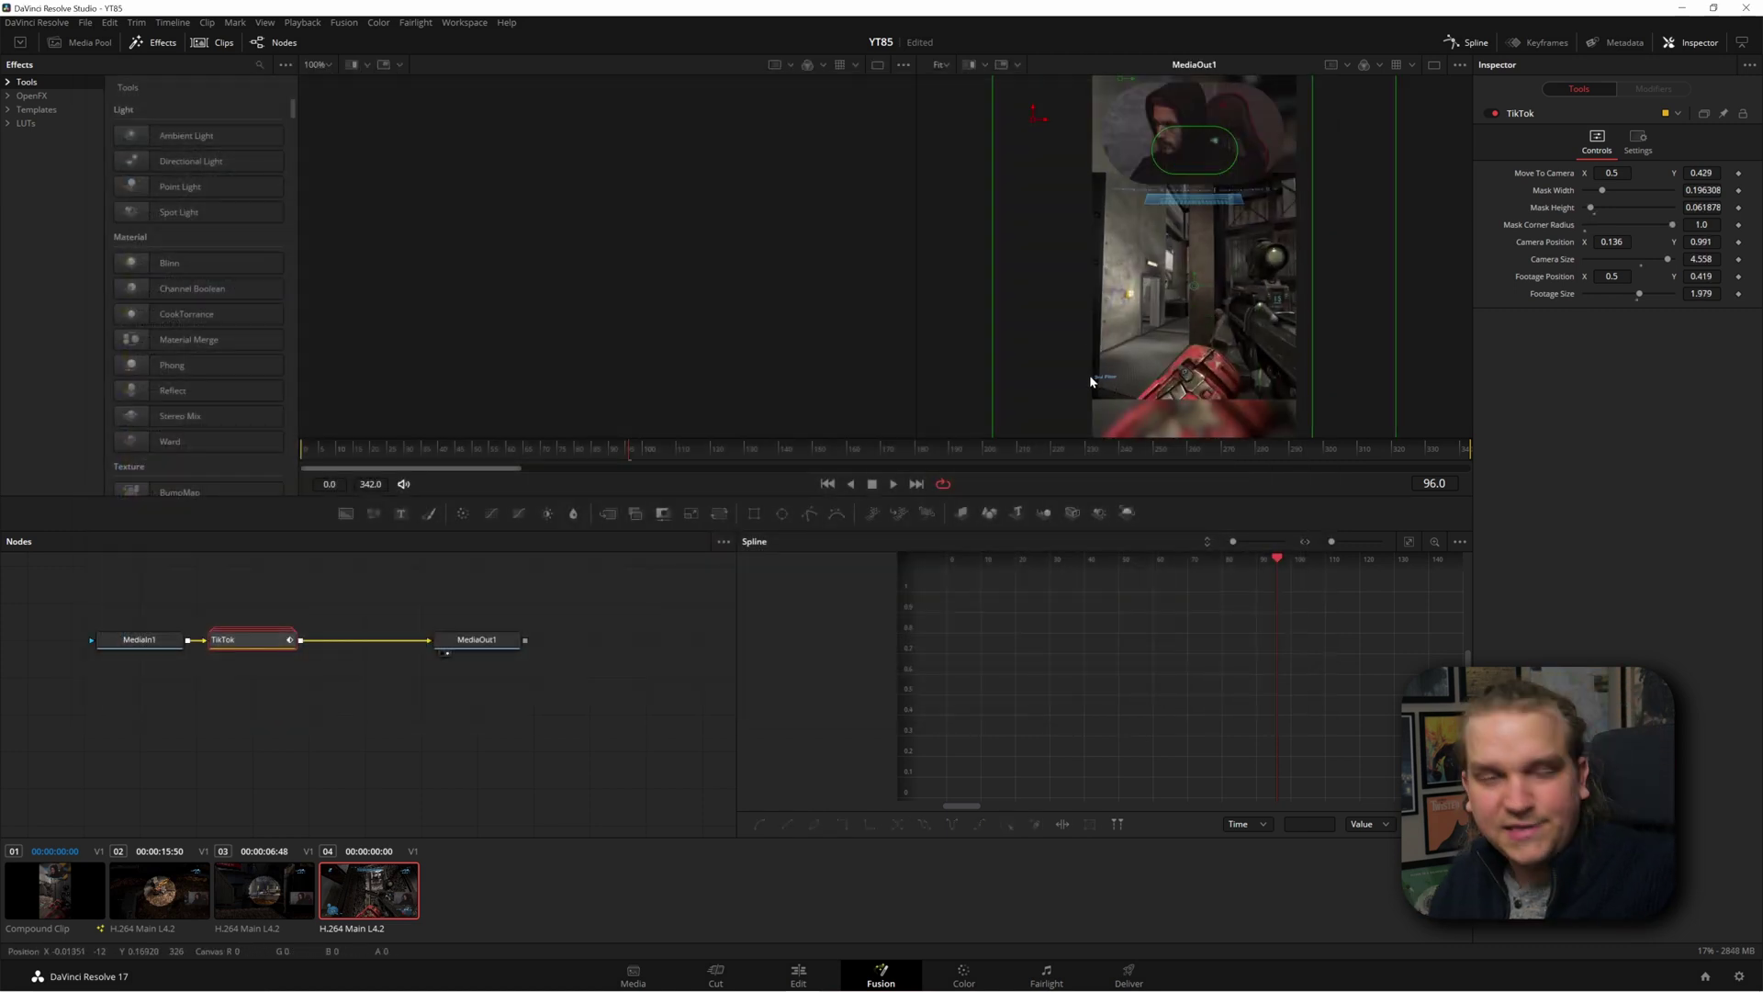